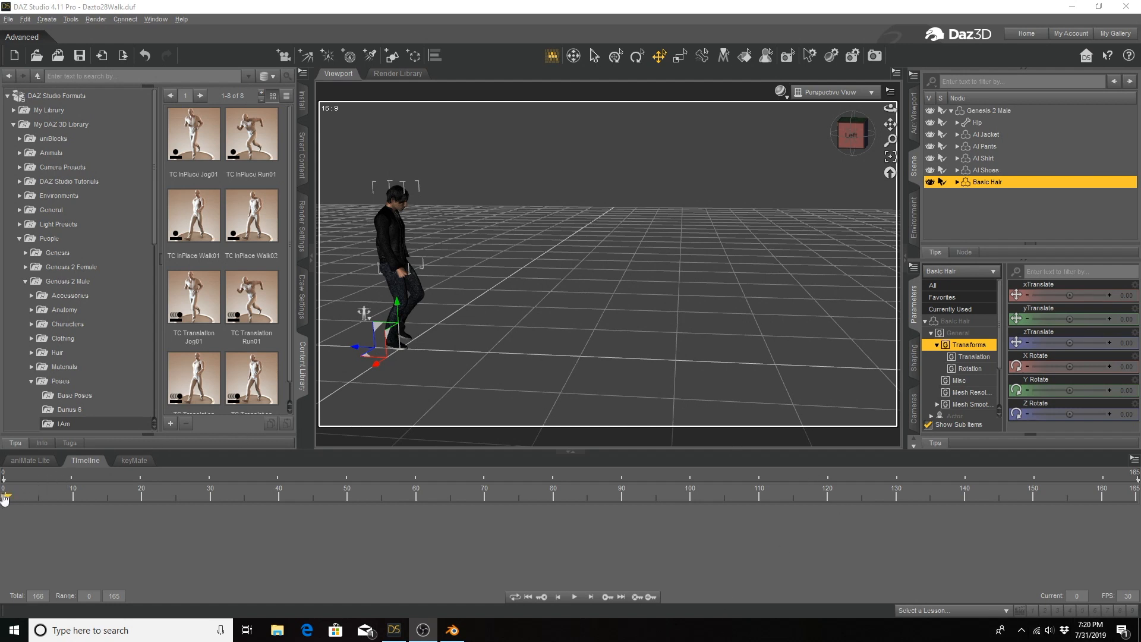
pyautogui.moveTo(6, 499); pyautogui.dragTo(2, 450)
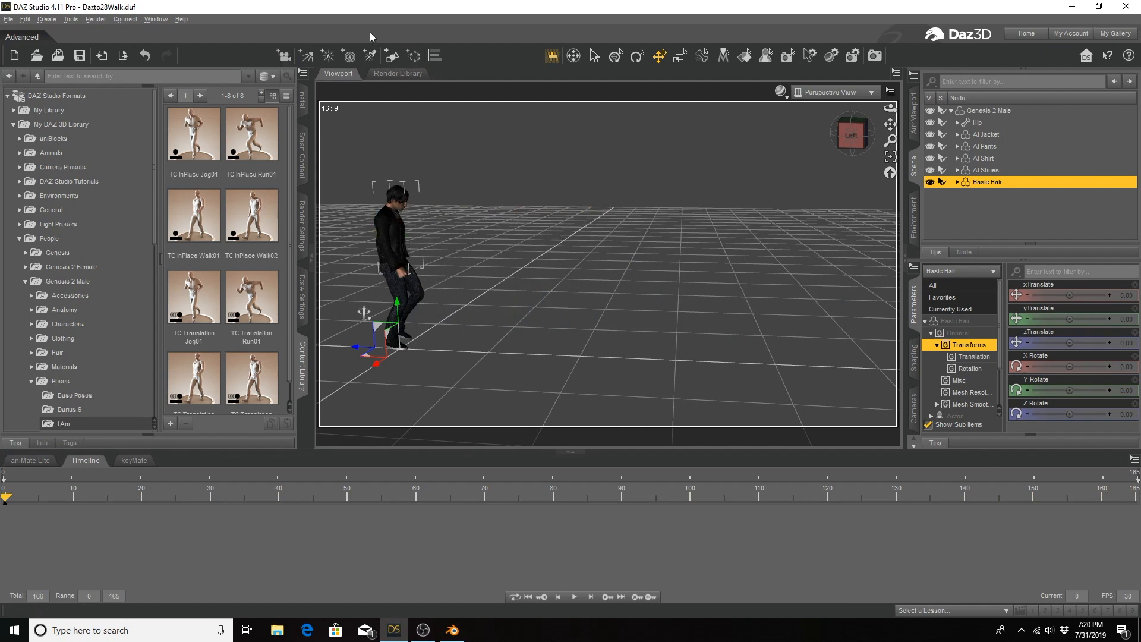
pyautogui.click(8, 19)
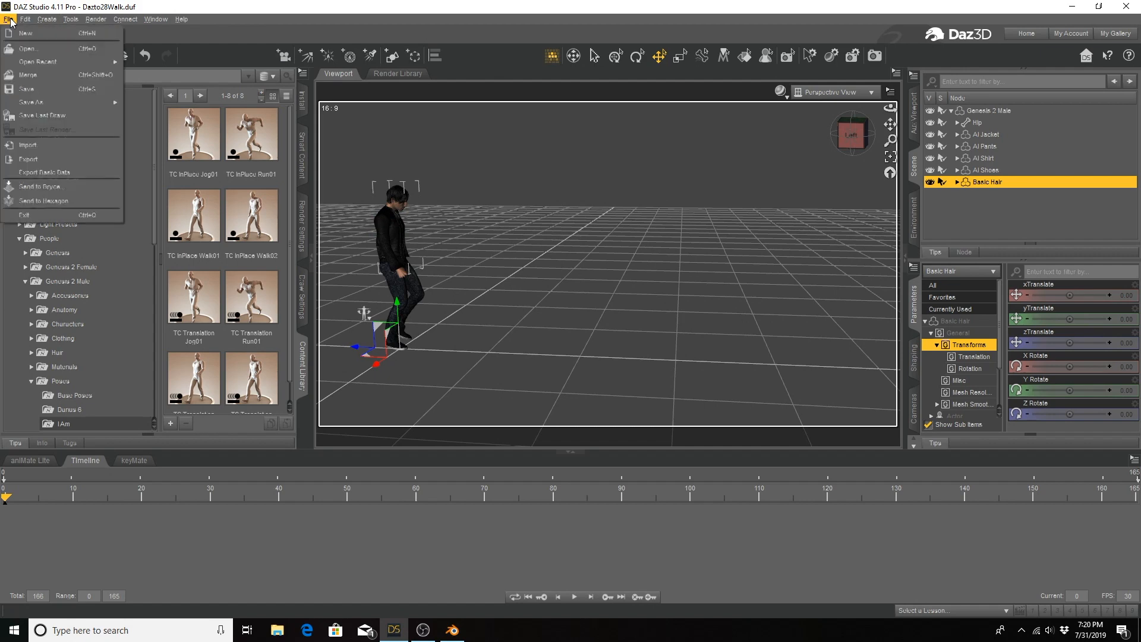
pyautogui.click(24, 160)
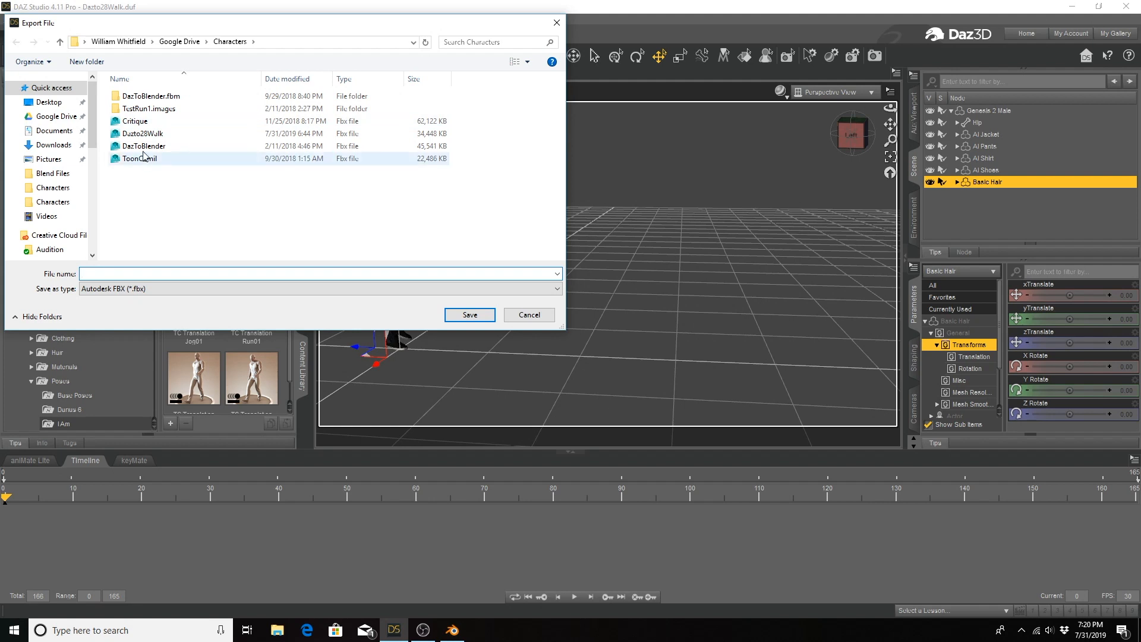
pyautogui.click(137, 134)
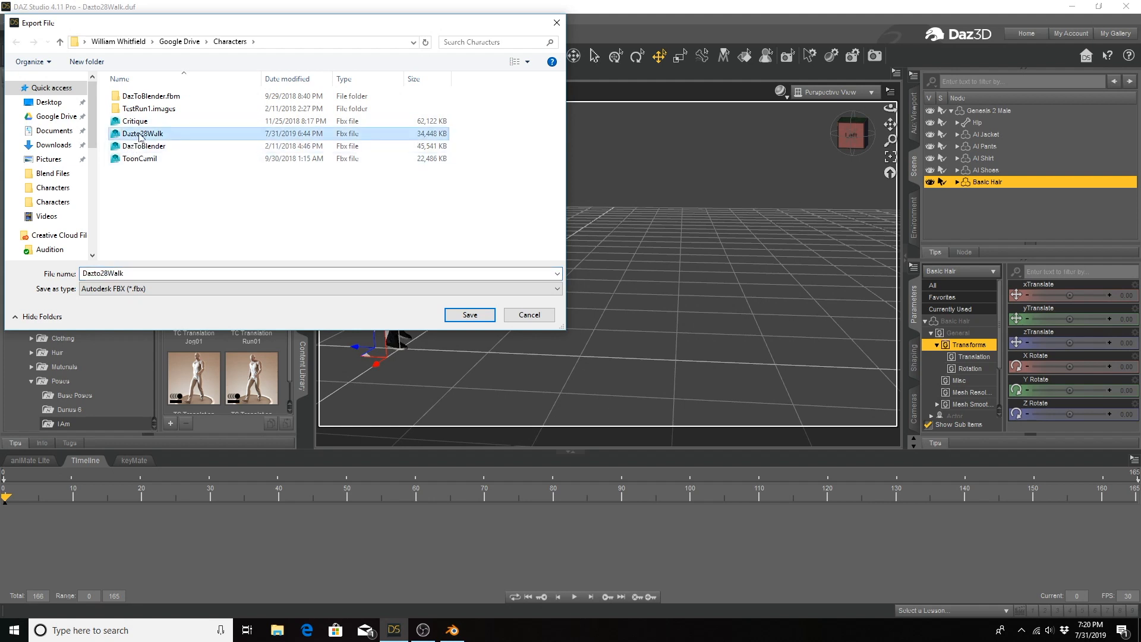
pyautogui.click(123, 289)
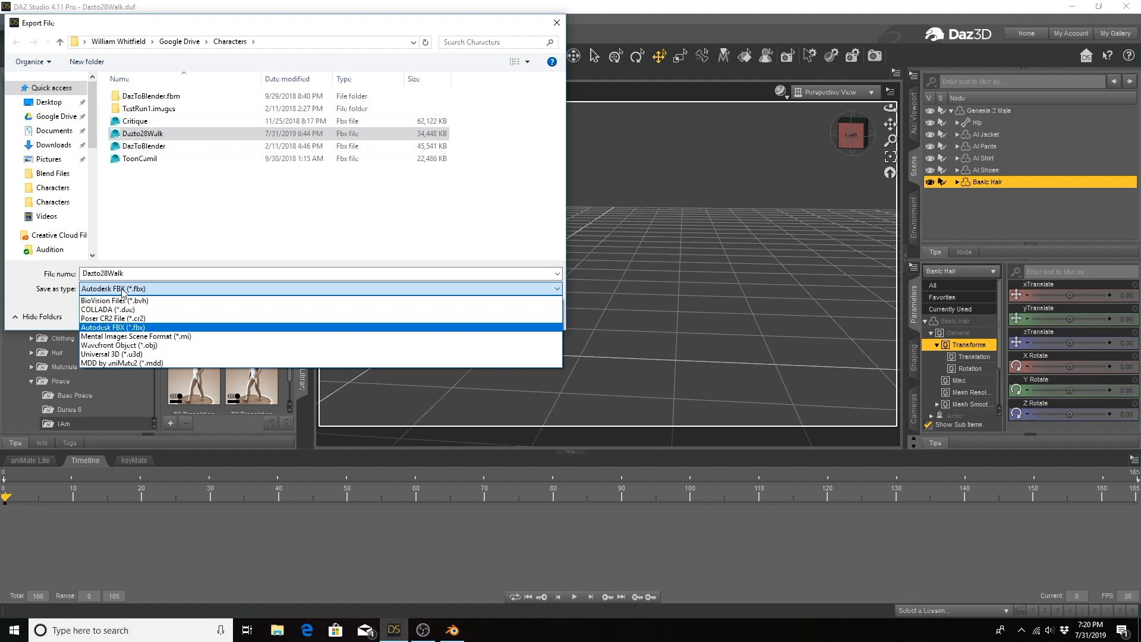
pyautogui.click(132, 289)
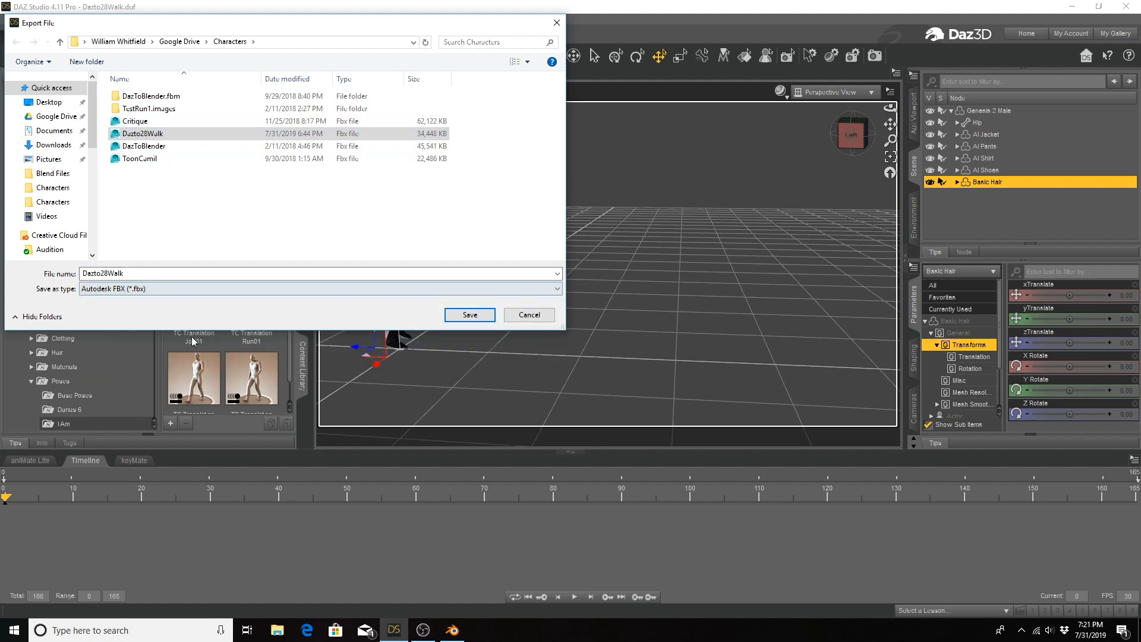
pyautogui.click(469, 315)
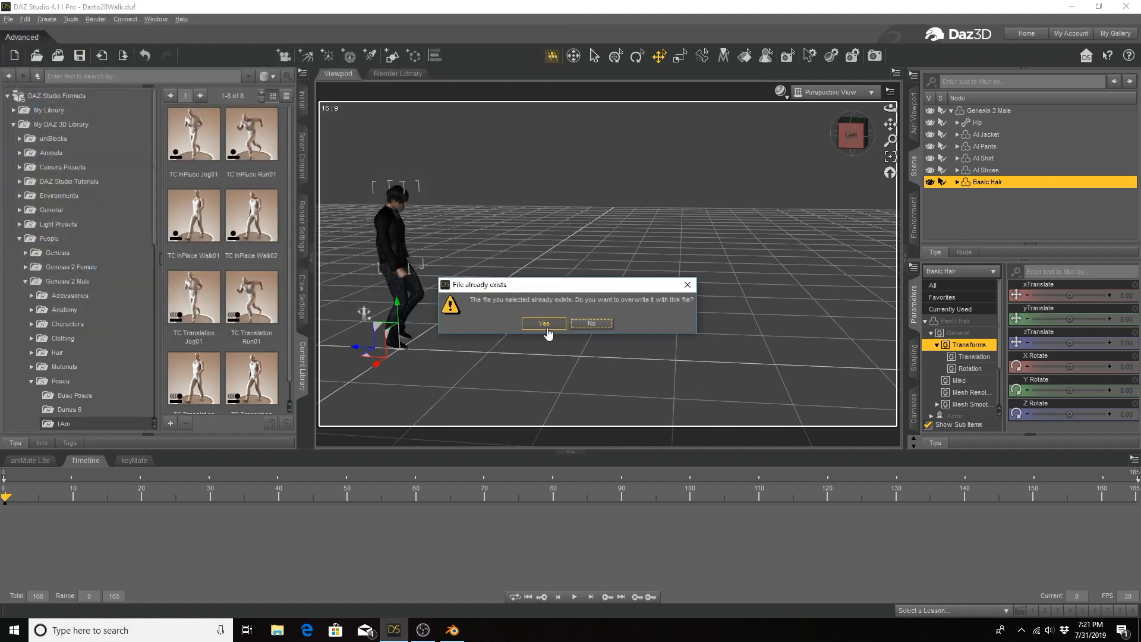
pyautogui.click(545, 325)
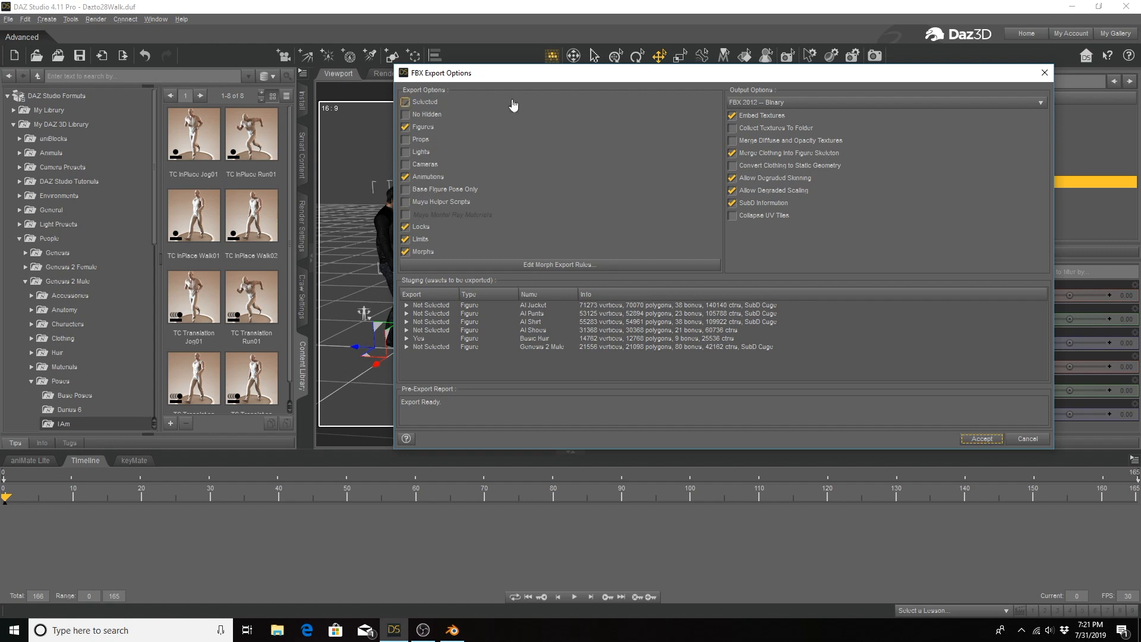
pyautogui.click(425, 102)
pyautogui.click(428, 241)
pyautogui.click(429, 240)
pyautogui.click(427, 102)
pyautogui.click(425, 104)
pyautogui.moveTo(730, 73); pyautogui.dragTo(604, 87)
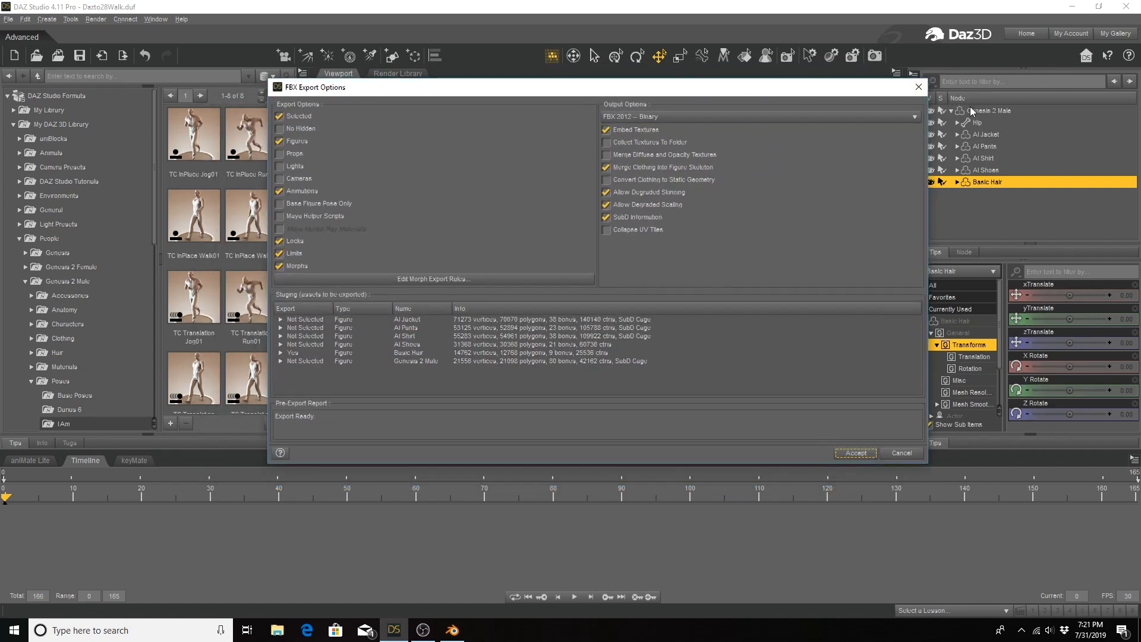
pyautogui.click(919, 87)
# Select the Genesis 2 Male figure and start an Autodesk FBX export that overwrites the Dazto28Walk file in the Characters folder.
pyautogui.click(984, 111)
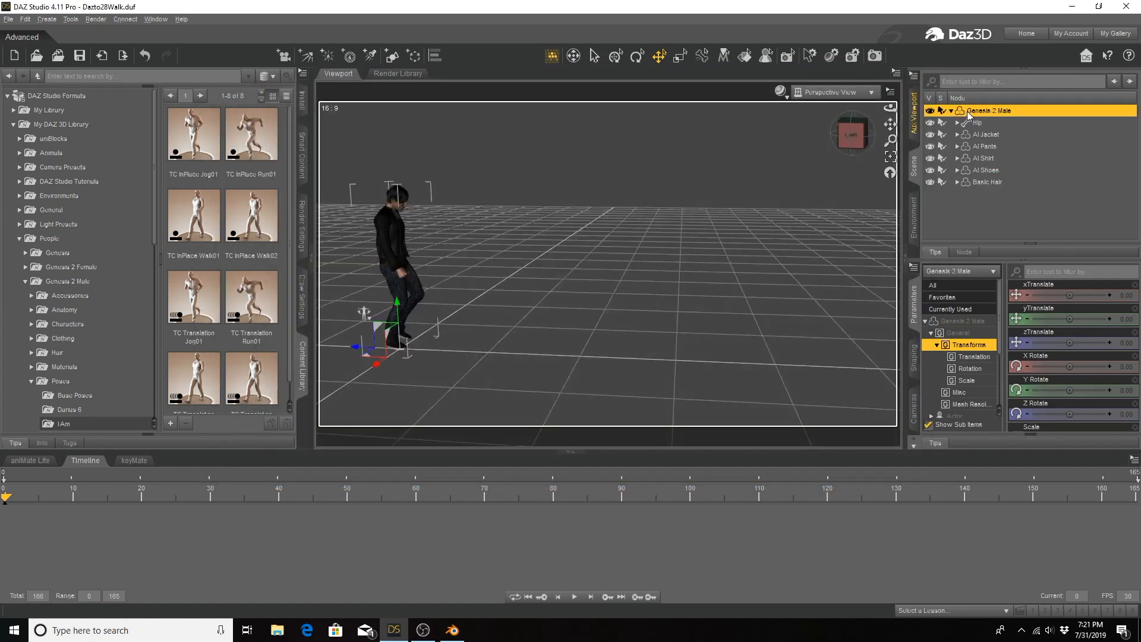
pyautogui.click(8, 19)
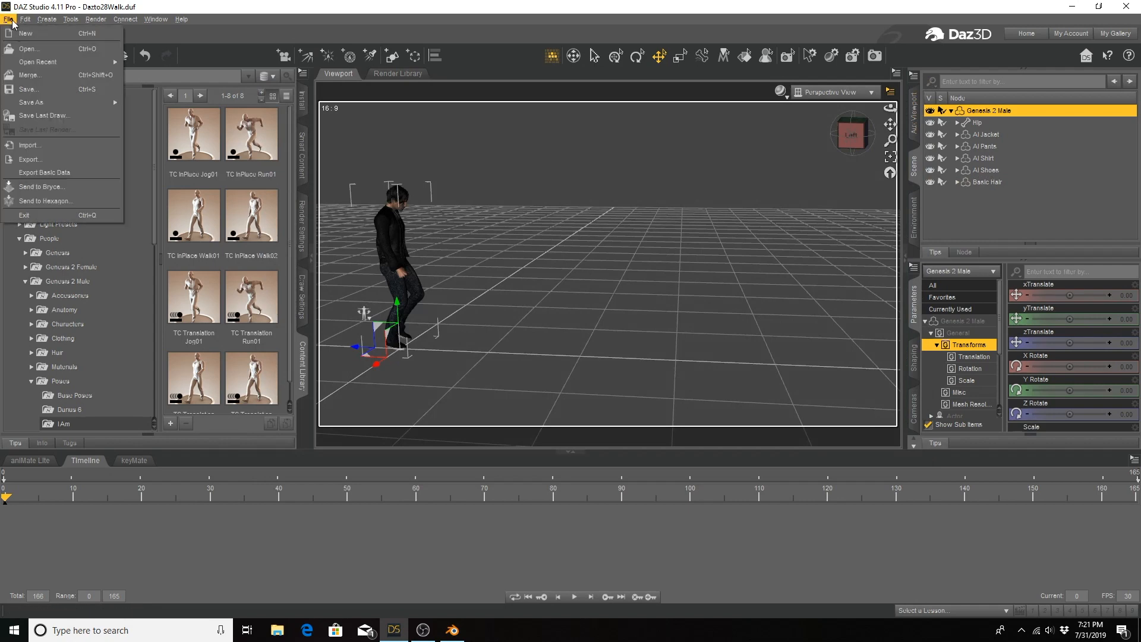
pyautogui.click(46, 161)
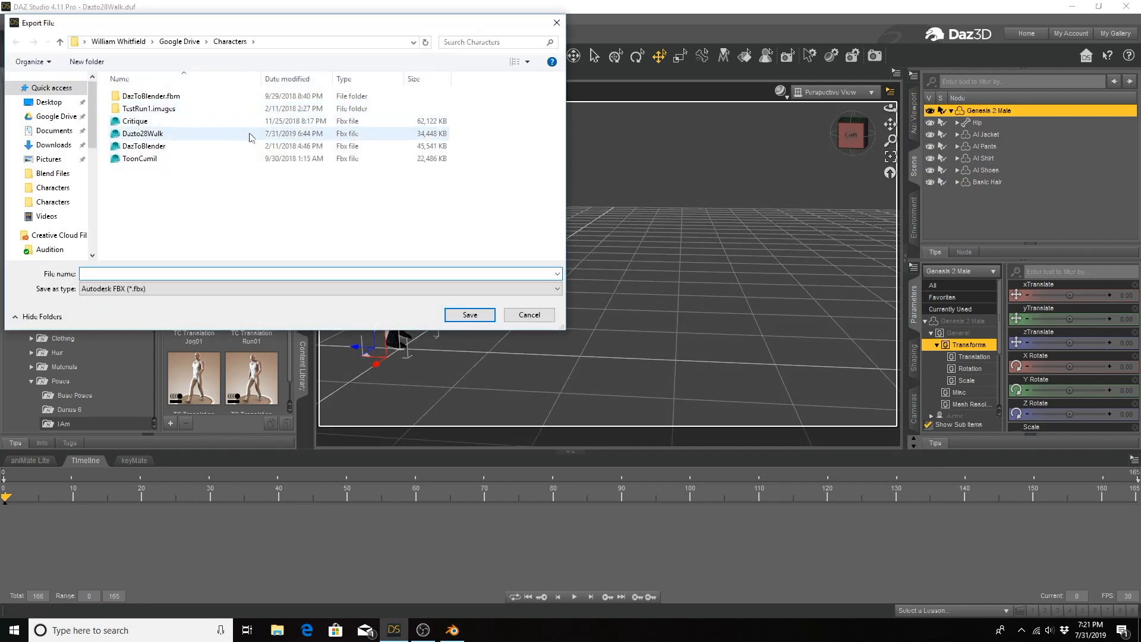
pyautogui.click(162, 135)
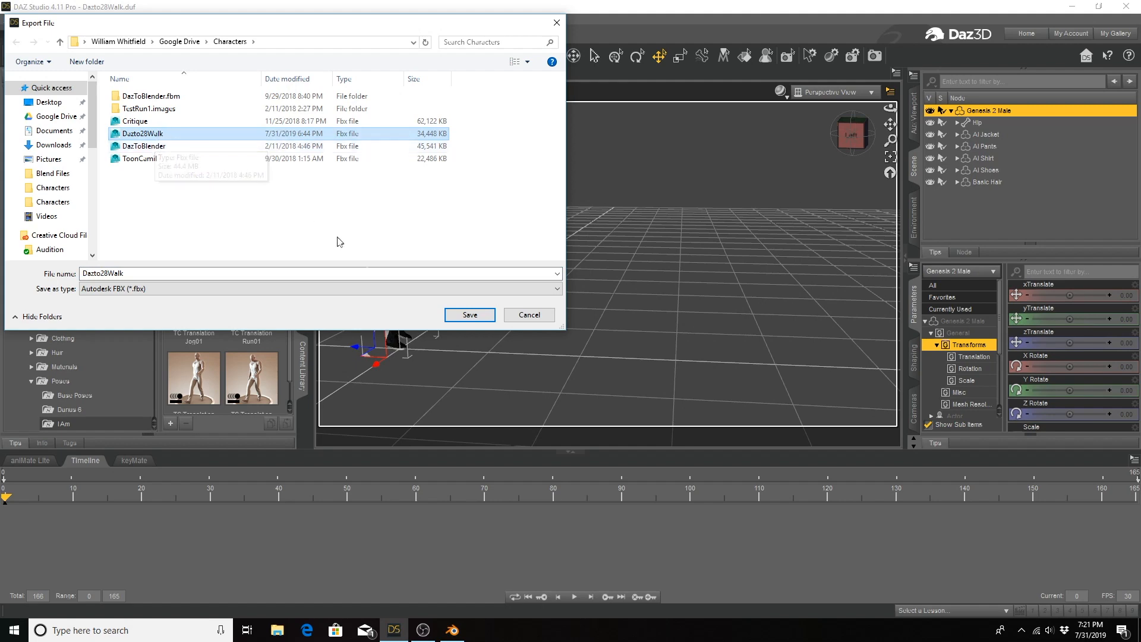
pyautogui.click(470, 314)
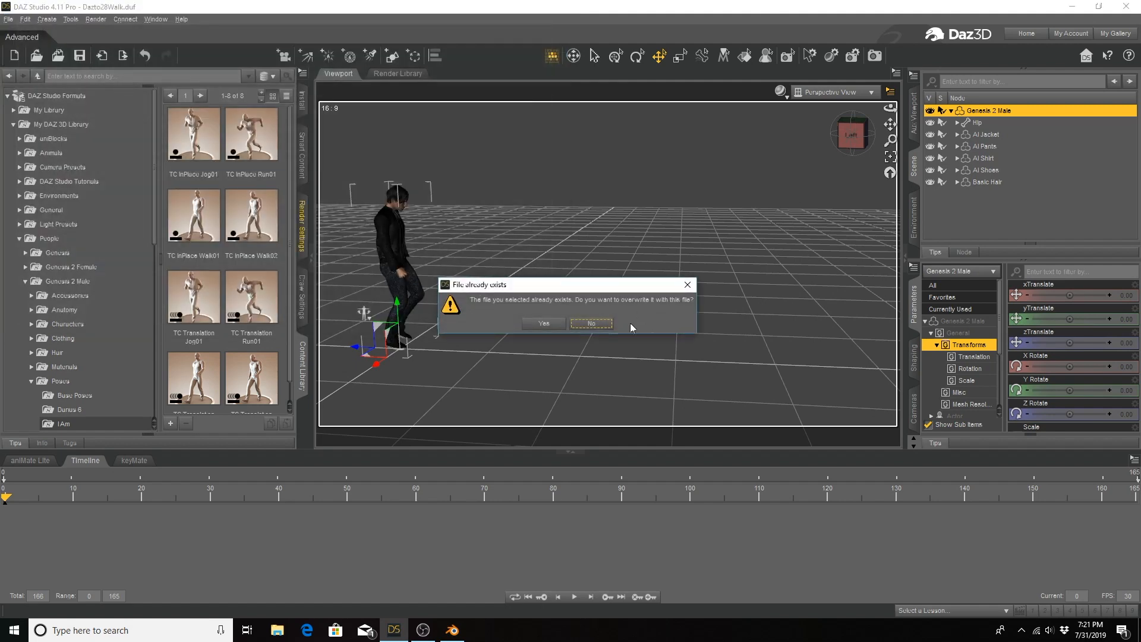
pyautogui.click(546, 324)
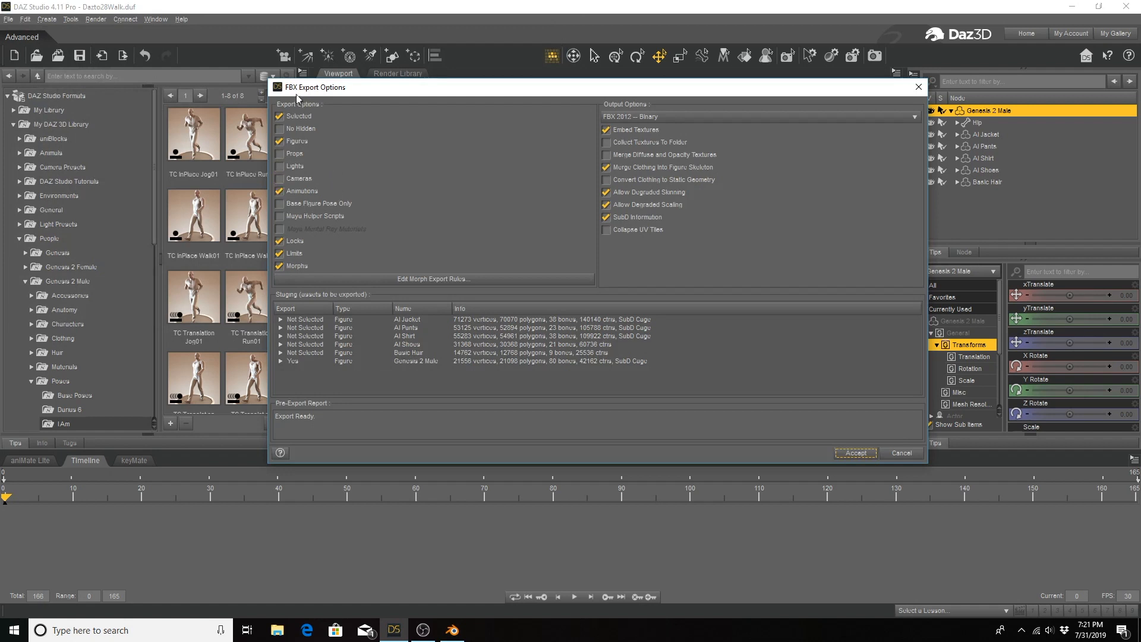
# Export as FBX 2012 -- Binary with figures, animations, embedded textures, clothing merged into the figure skeleton, degraded skinning and scaling, and SubD information.
pyautogui.click(300, 142)
pyautogui.click(297, 242)
pyautogui.click(666, 117)
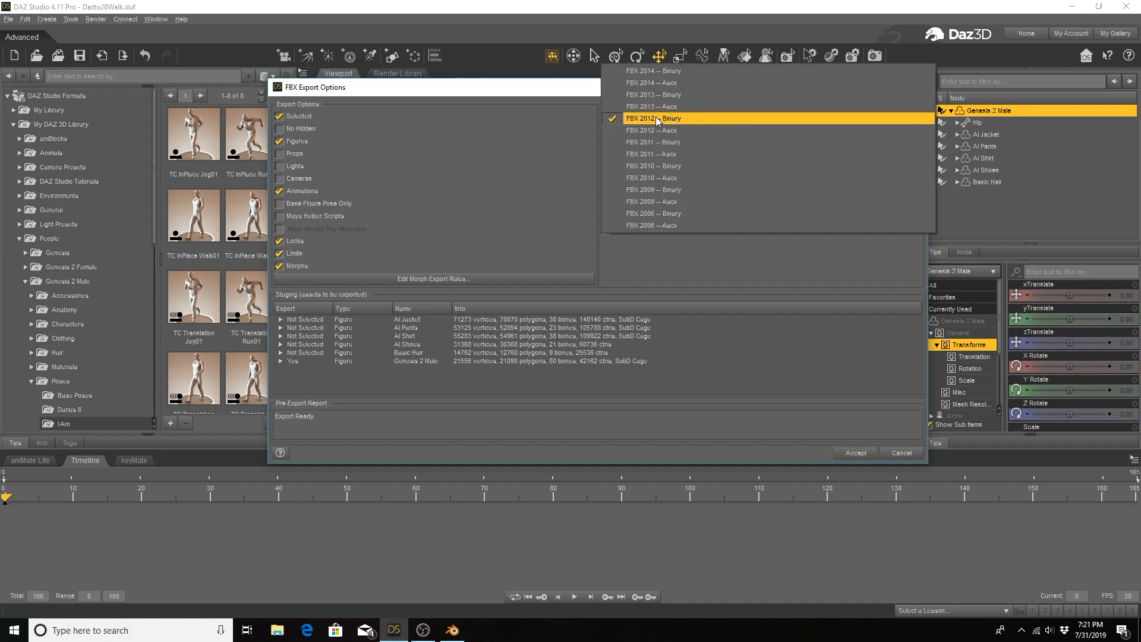
pyautogui.click(655, 117)
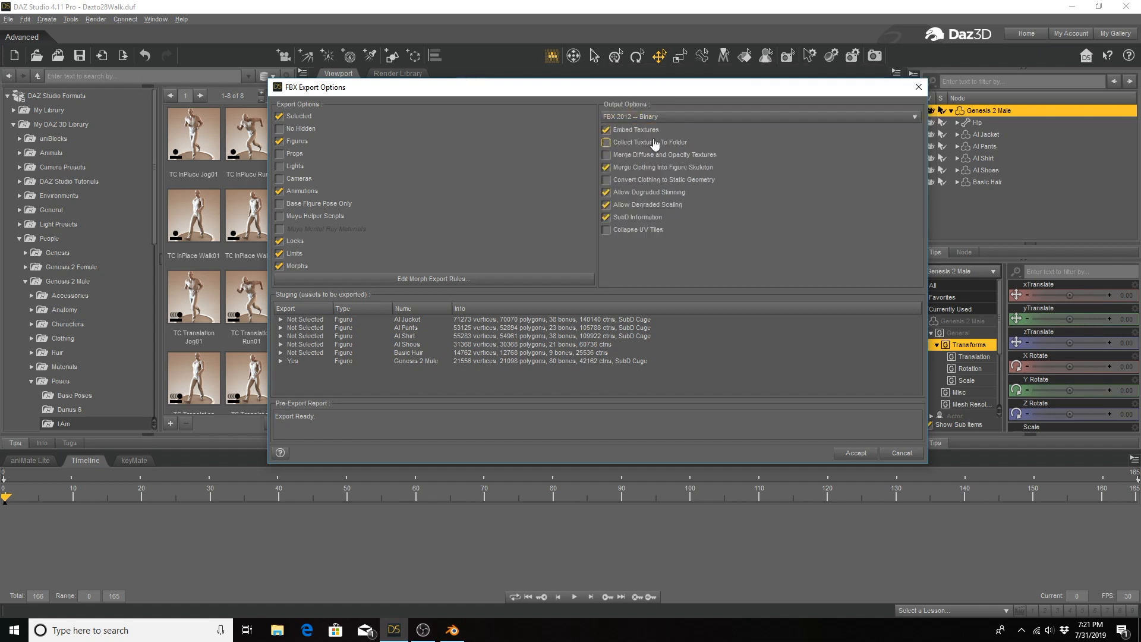
pyautogui.click(618, 170)
pyautogui.click(625, 205)
pyautogui.click(641, 194)
pyautogui.click(629, 218)
pyautogui.click(856, 453)
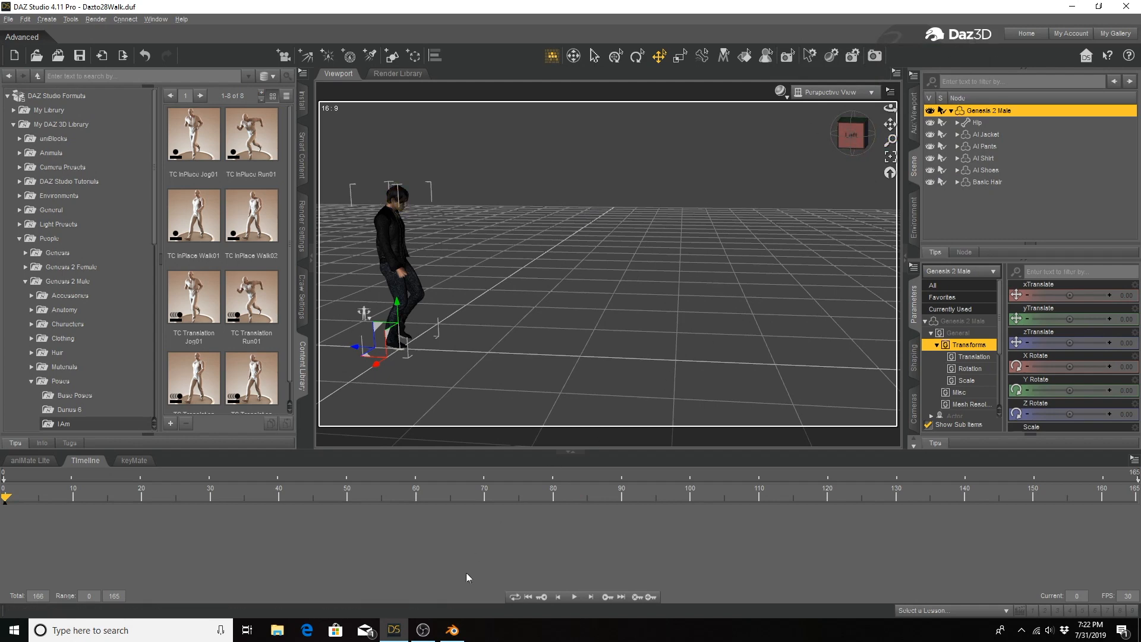
# Switch to Blender, dismiss the splash screen and move the default cube -1 m along the Z axis.
pyautogui.click(455, 633)
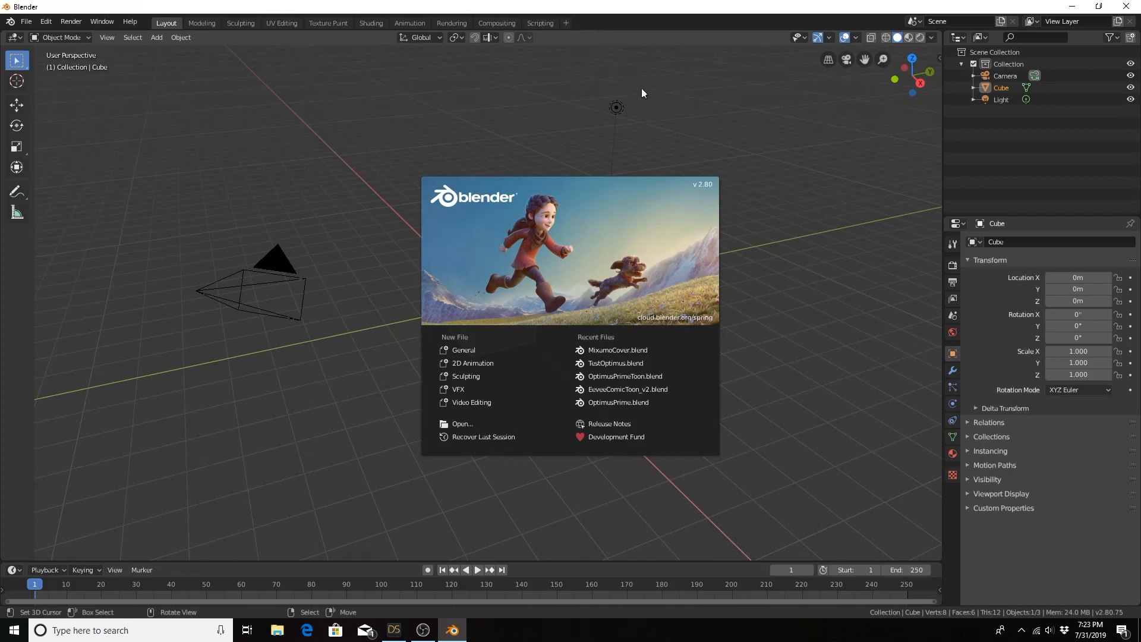
pyautogui.click(469, 134)
pyautogui.moveTo(594, 238)
pyautogui.mouseDown(button='middle')
pyautogui.moveTo(690, 208)
pyautogui.moveTo(663, 239)
pyautogui.moveTo(579, 240)
pyautogui.mouseUp(button='middle')
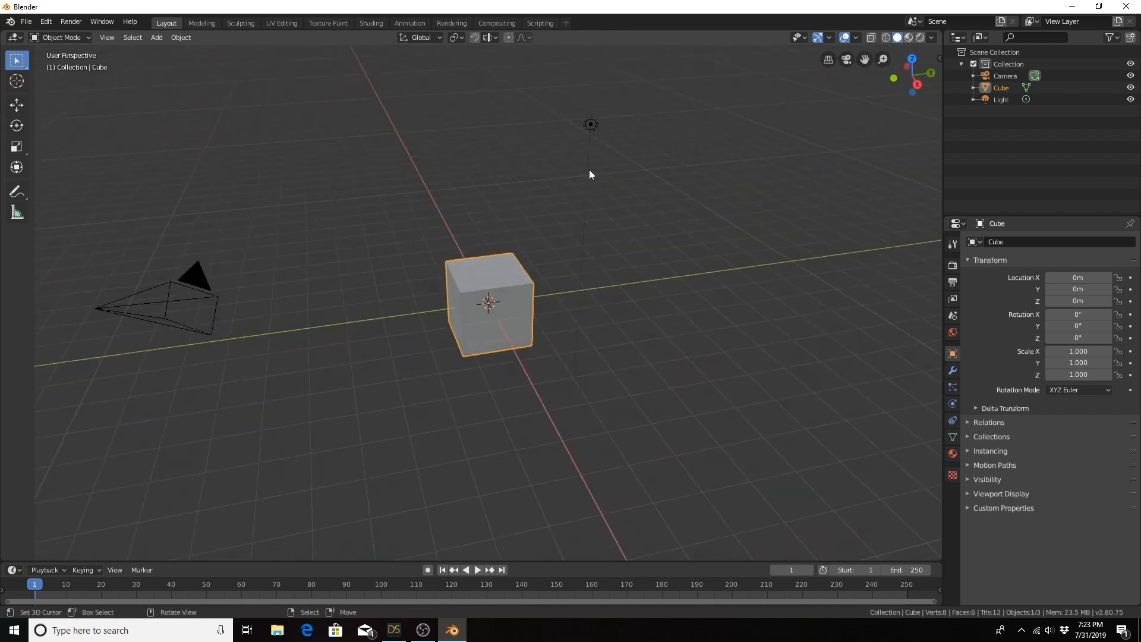
pyautogui.moveTo(478, 184); pyautogui.dragTo(579, 186, button='middle')
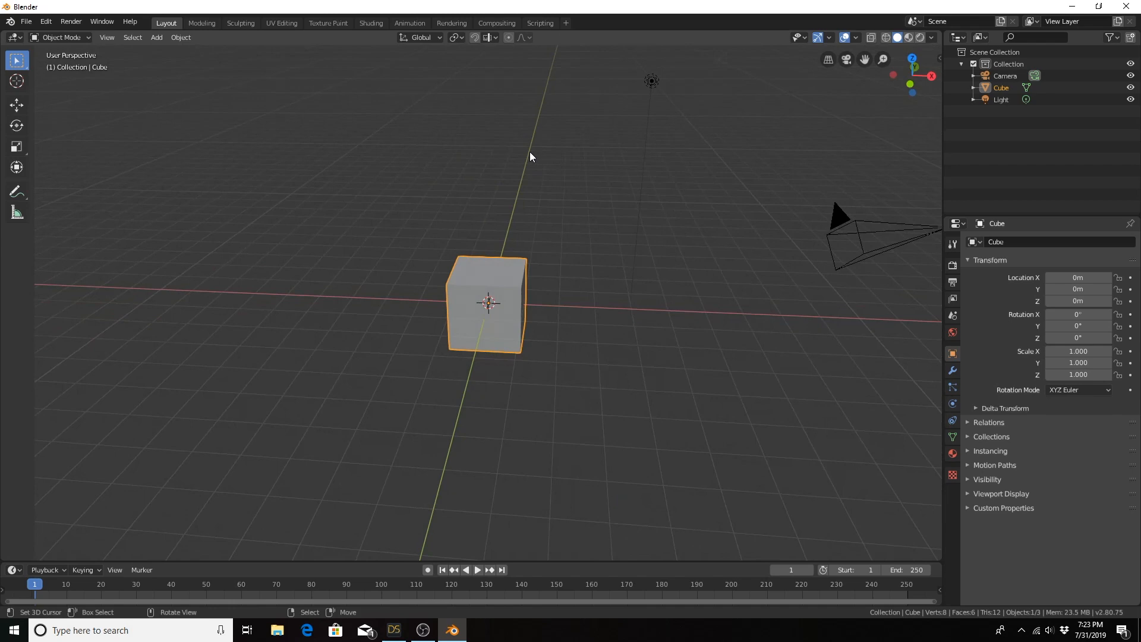
pyautogui.press('g')
pyautogui.press('z')
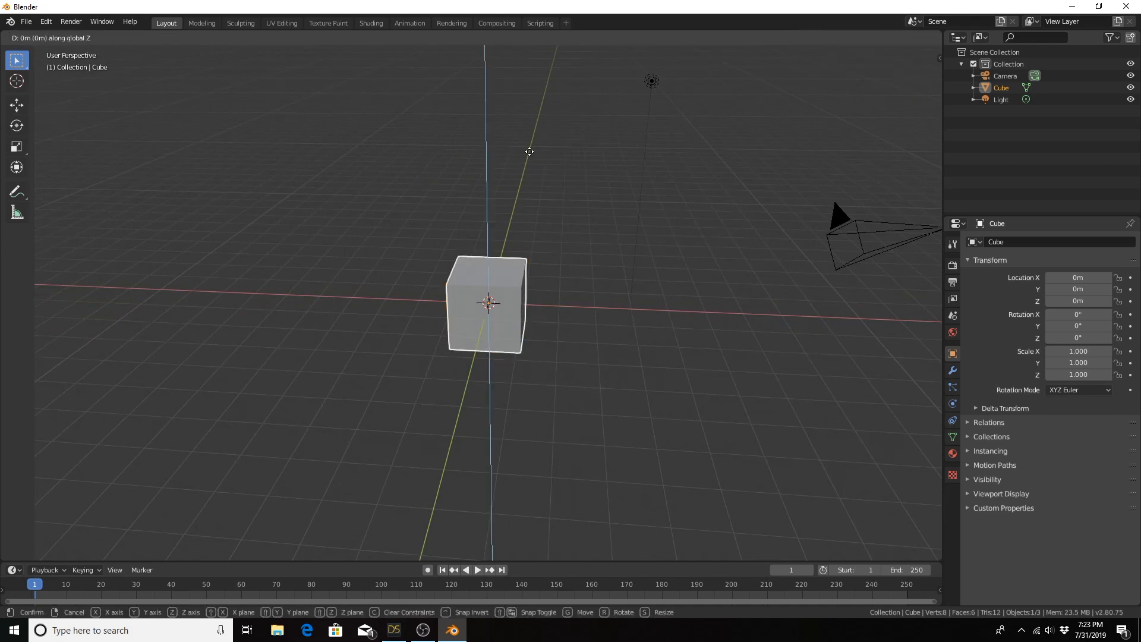
pyautogui.write('-1')
pyautogui.press('Return')
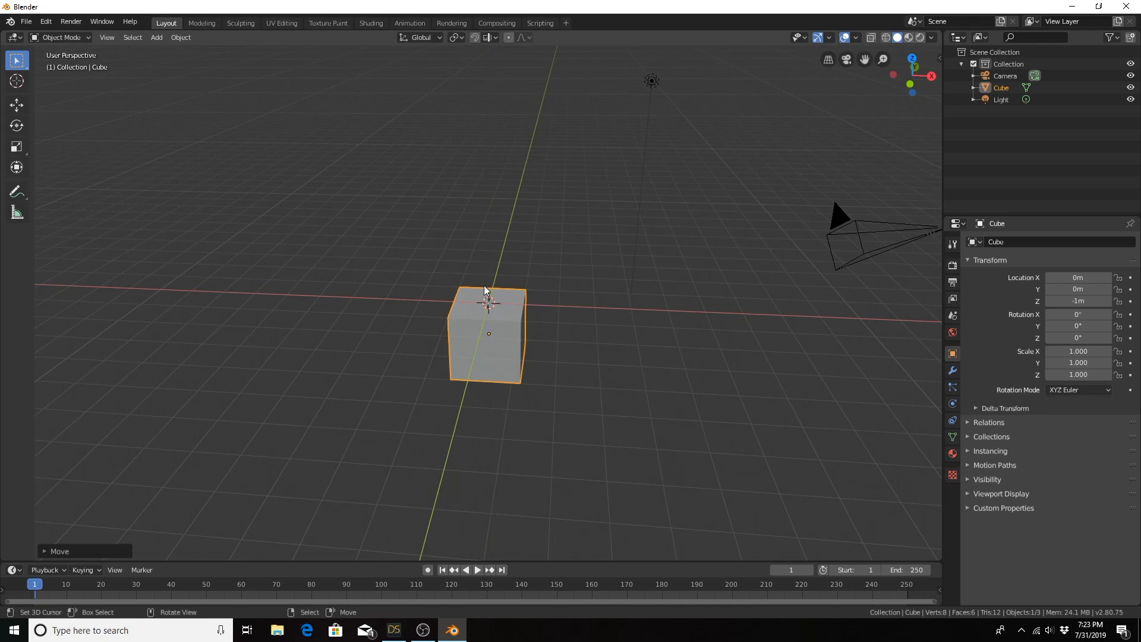
# Stretch the cube along Y to a scale of about 15.6 and move it about -9.6 m along X.
pyautogui.press('s')
pyautogui.press('y')
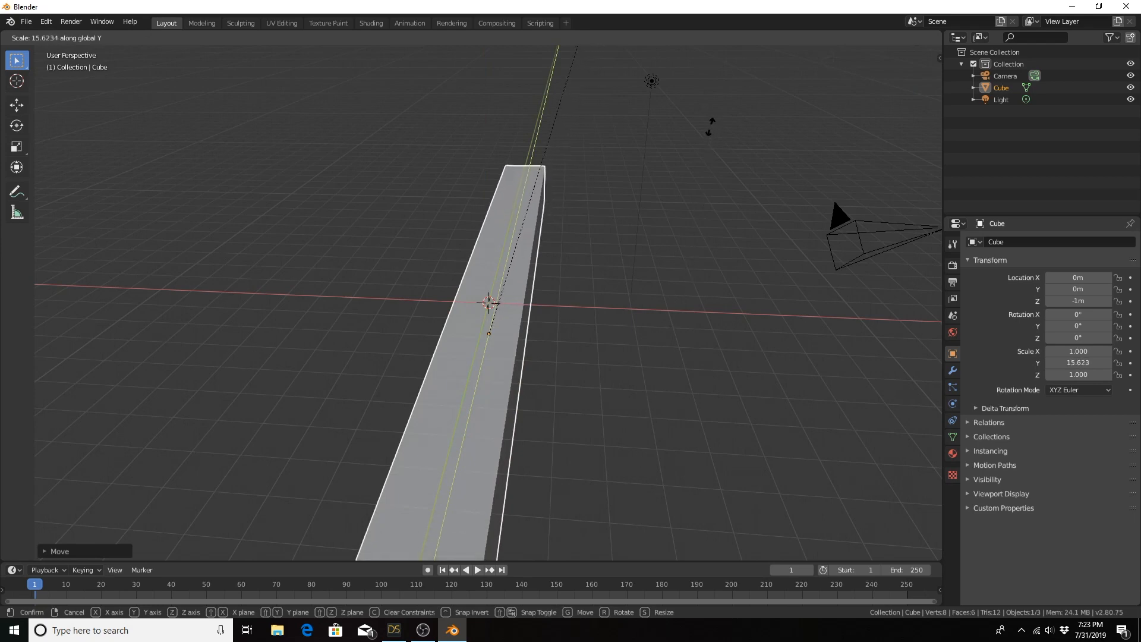
pyautogui.click(703, 156)
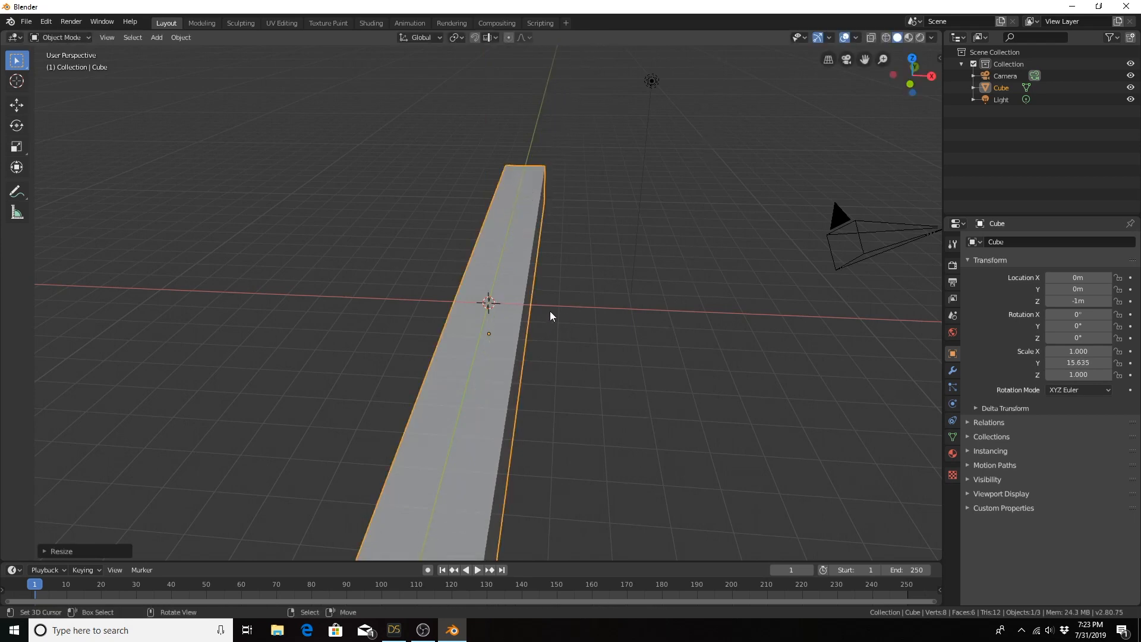
pyautogui.press('g')
pyautogui.press('x')
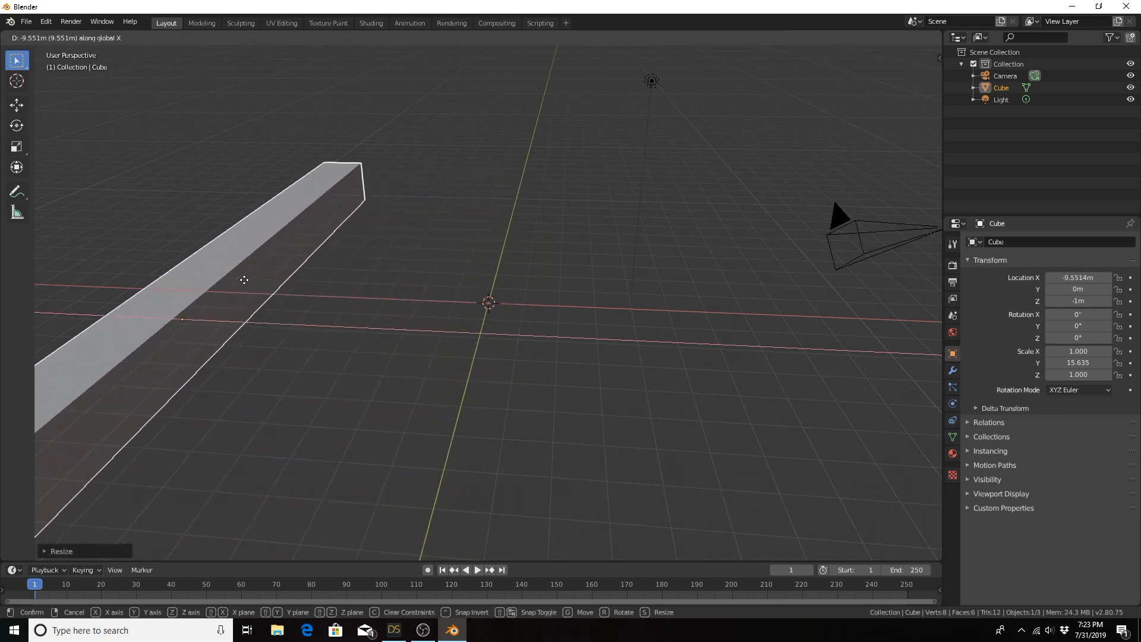
pyautogui.click(243, 280)
# Start an FBX import and choose Dazto28Walk.fbx from the Characters folder.
pyautogui.moveTo(390, 343); pyautogui.dragTo(465, 339, button='middle')
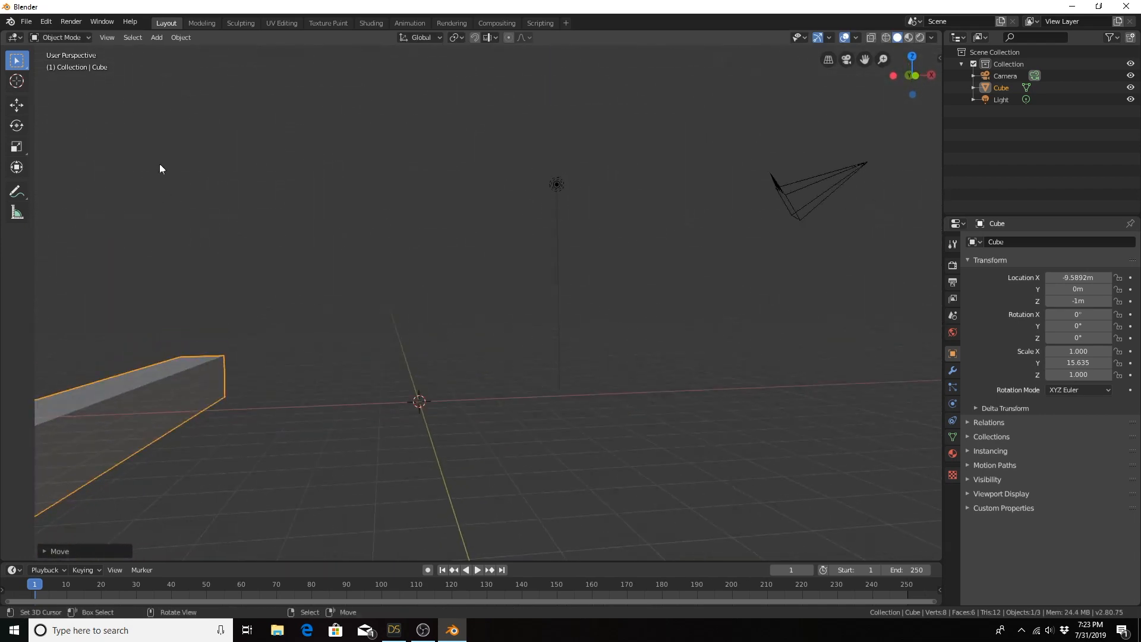
pyautogui.click(23, 27)
pyautogui.moveTo(65, 192)
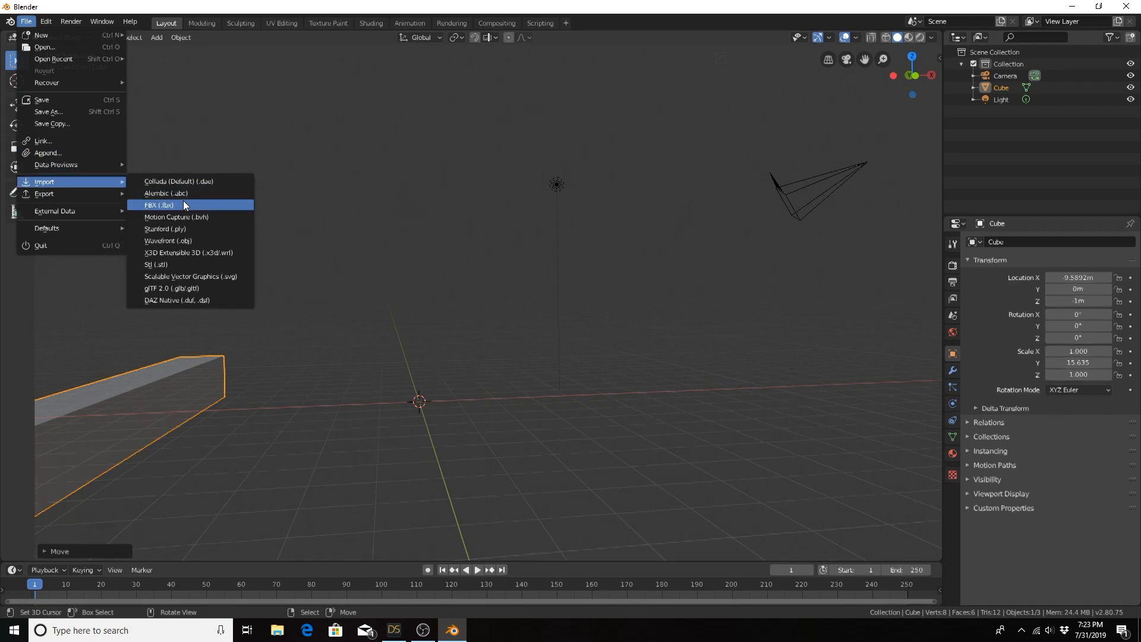
pyautogui.click(183, 205)
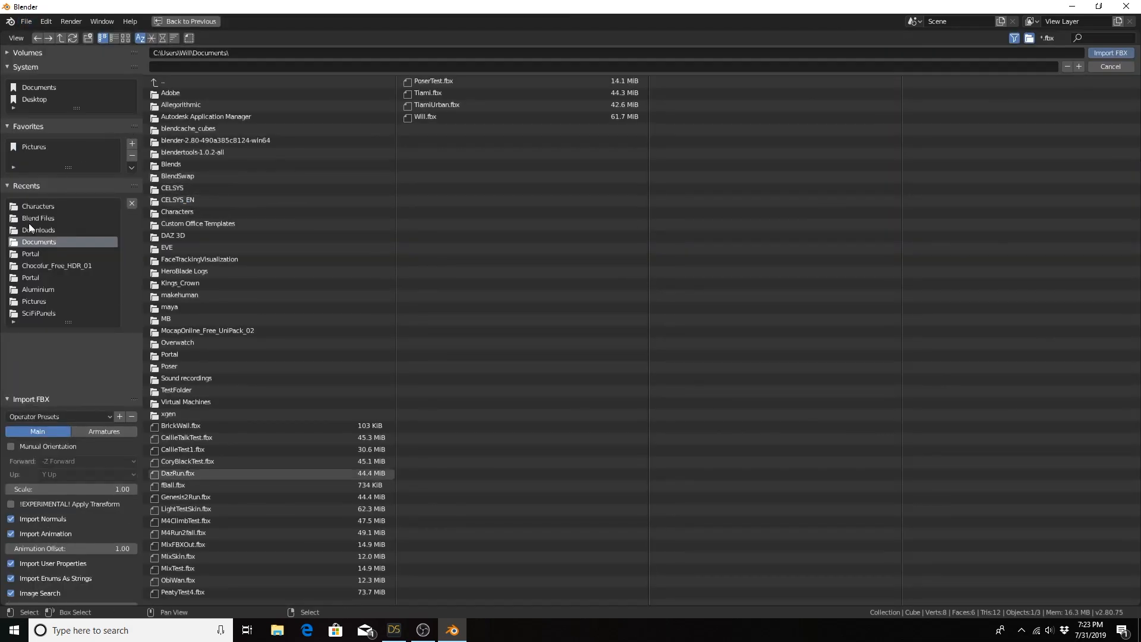
pyautogui.click(41, 206)
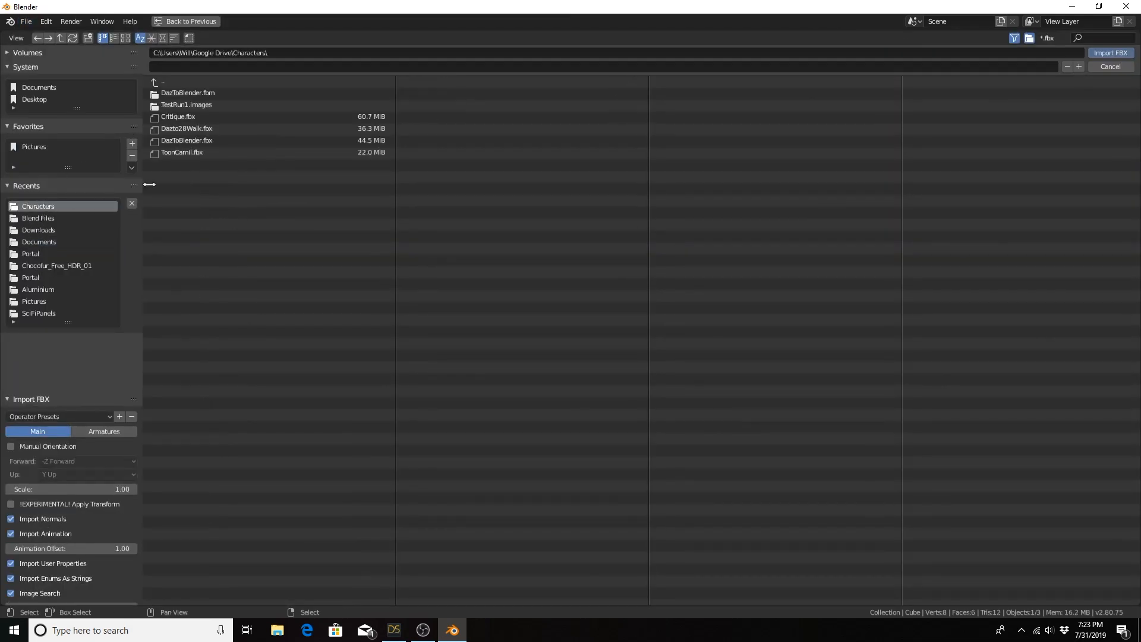
pyautogui.click(205, 132)
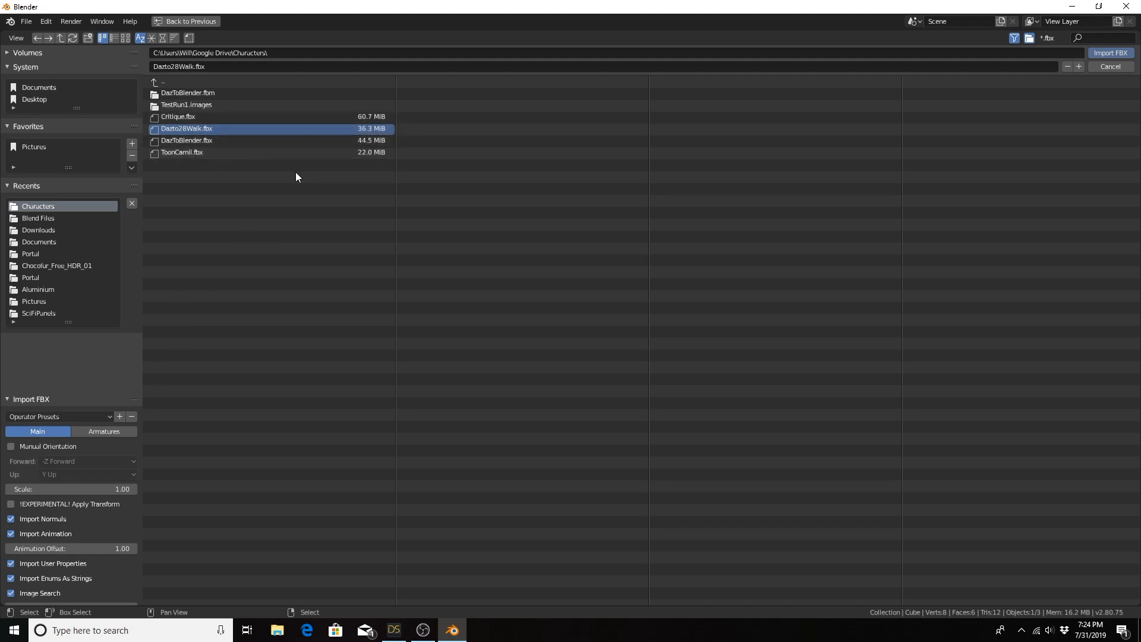
# Review the main FBX import options and enable Automatic Bone Orientation in the armature options.
pyautogui.scroll(-2, 62, 492)
pyautogui.scroll(2, 63, 493)
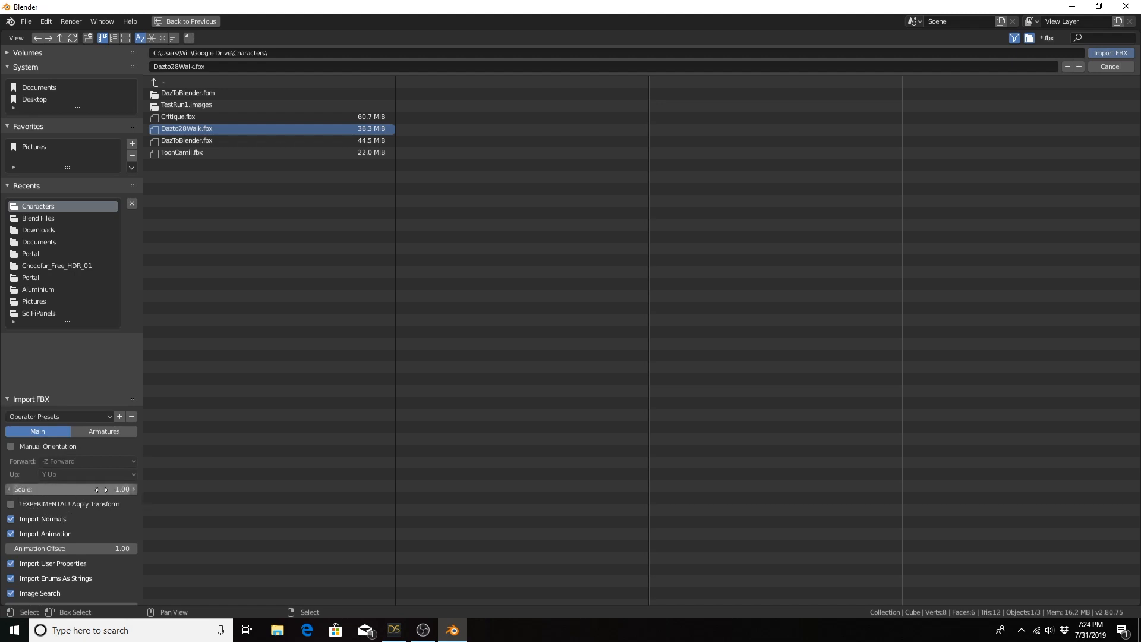
pyautogui.scroll(-1, 92, 497)
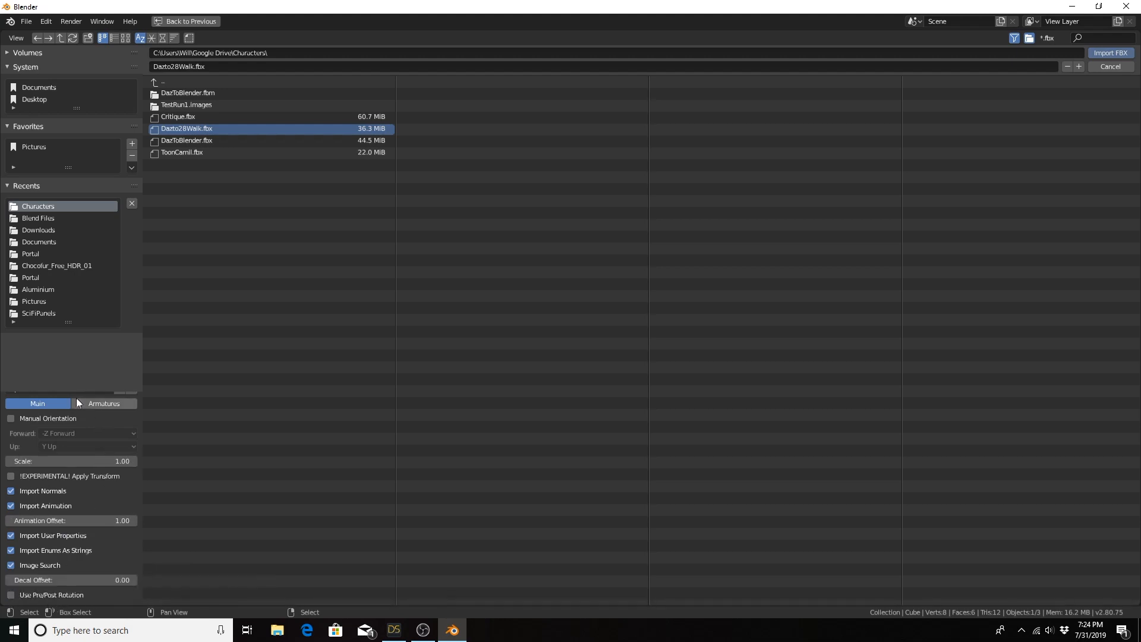
pyautogui.scroll(1, 74, 428)
pyautogui.click(104, 432)
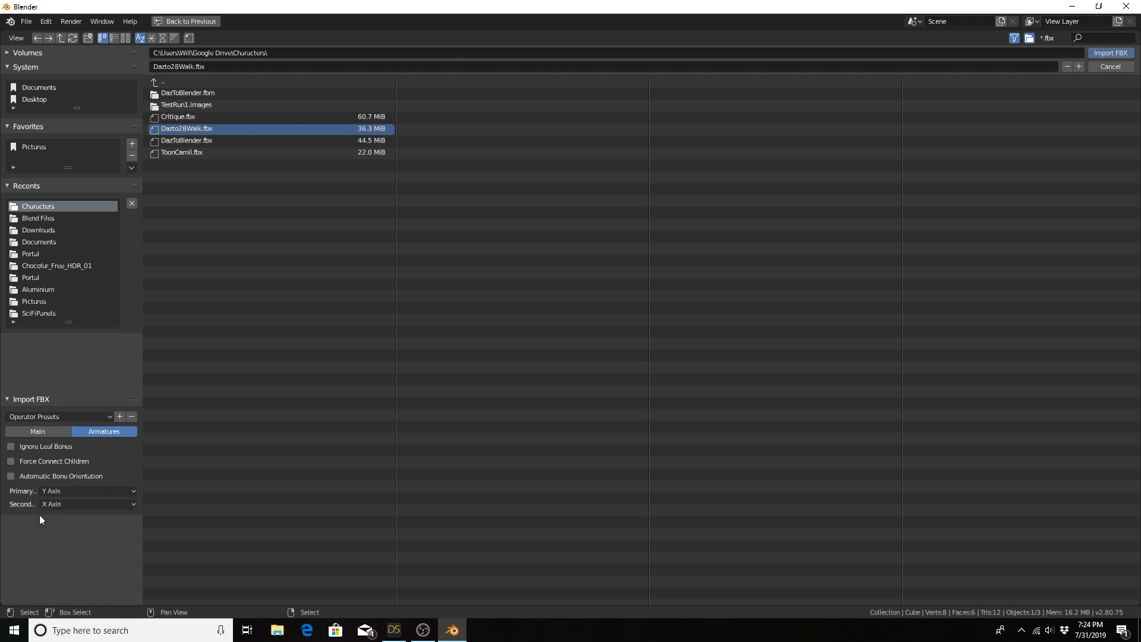
pyautogui.click(11, 478)
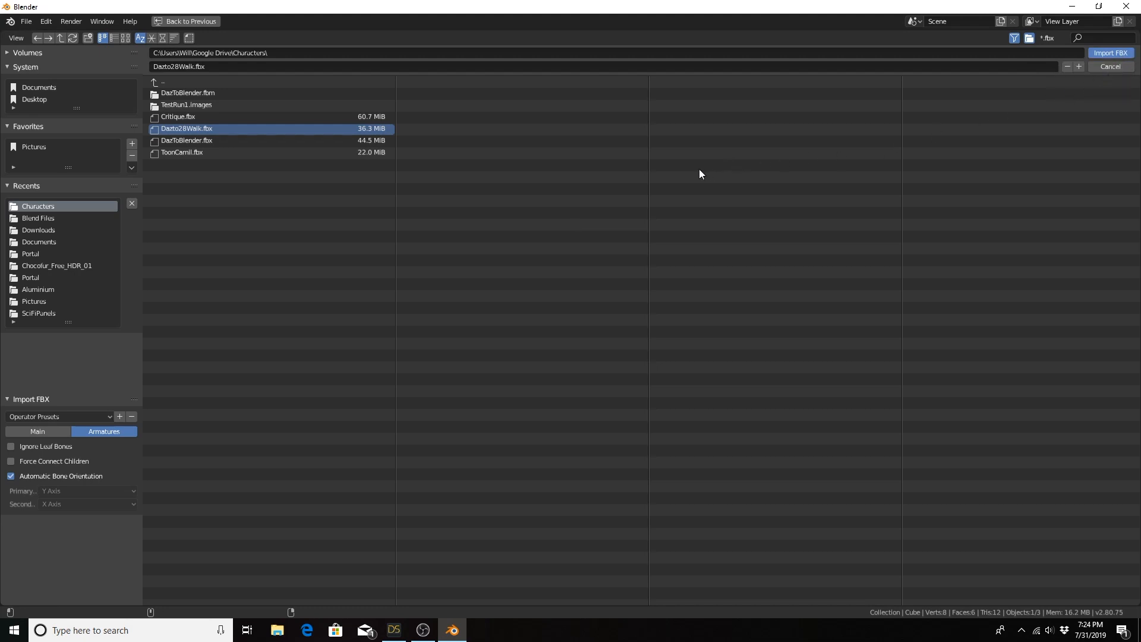
# Import Dazto28Walk.fbx with the chosen options and view the figure beside the stretched cube.
pyautogui.click(1125, 54)
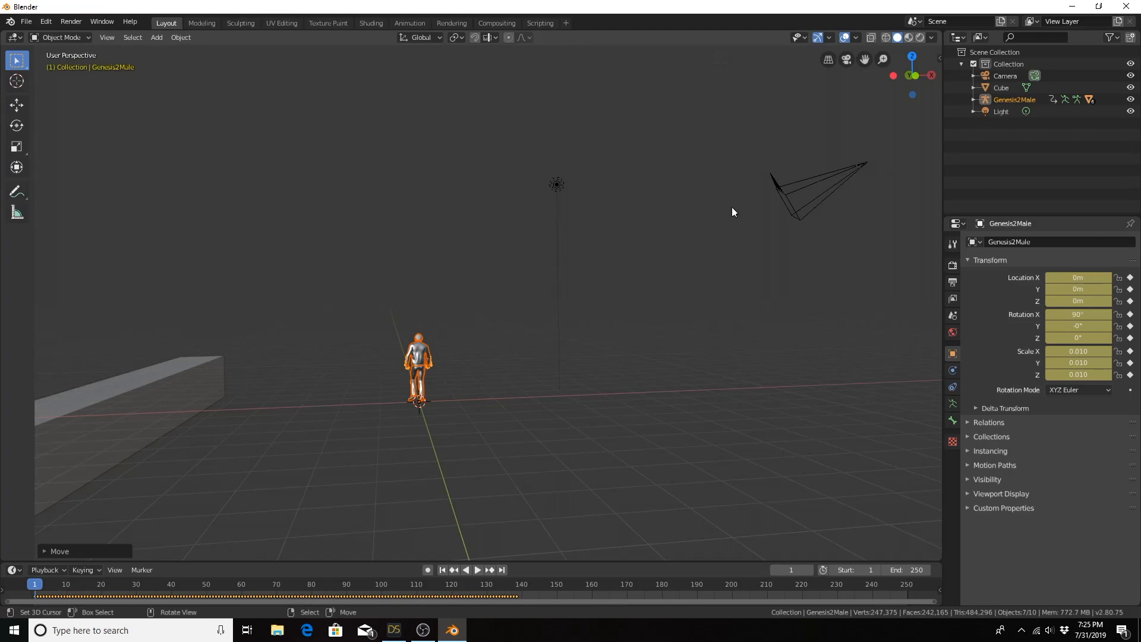
pyautogui.moveTo(500, 336); pyautogui.dragTo(380, 387, button='middle')
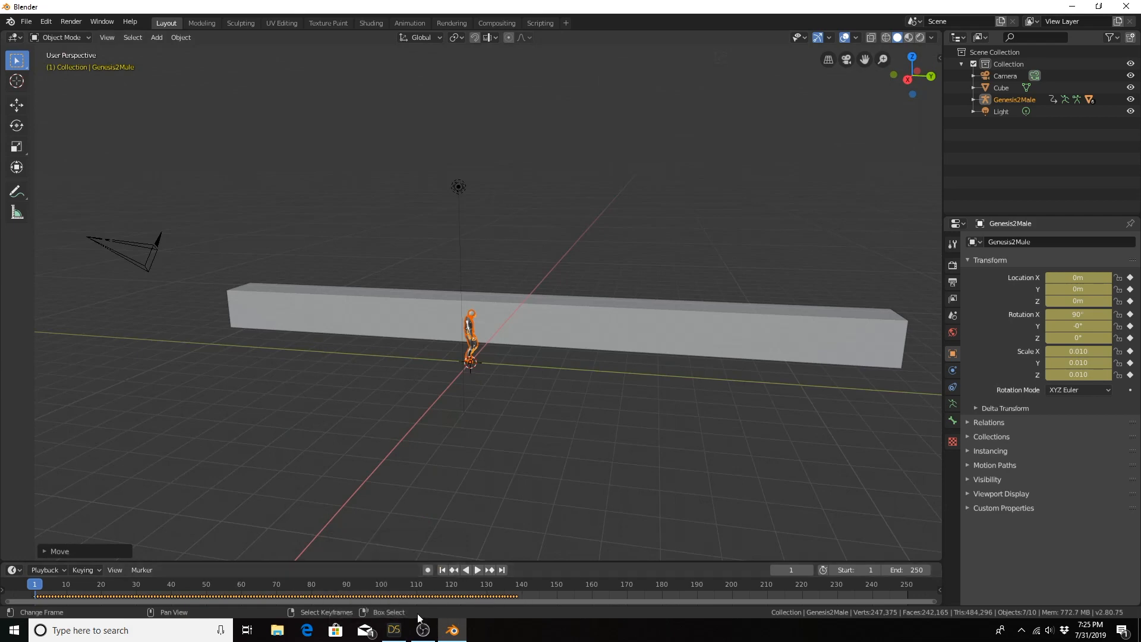
# Look through the scene's render and output properties to check the frame rate.
pyautogui.click(395, 629)
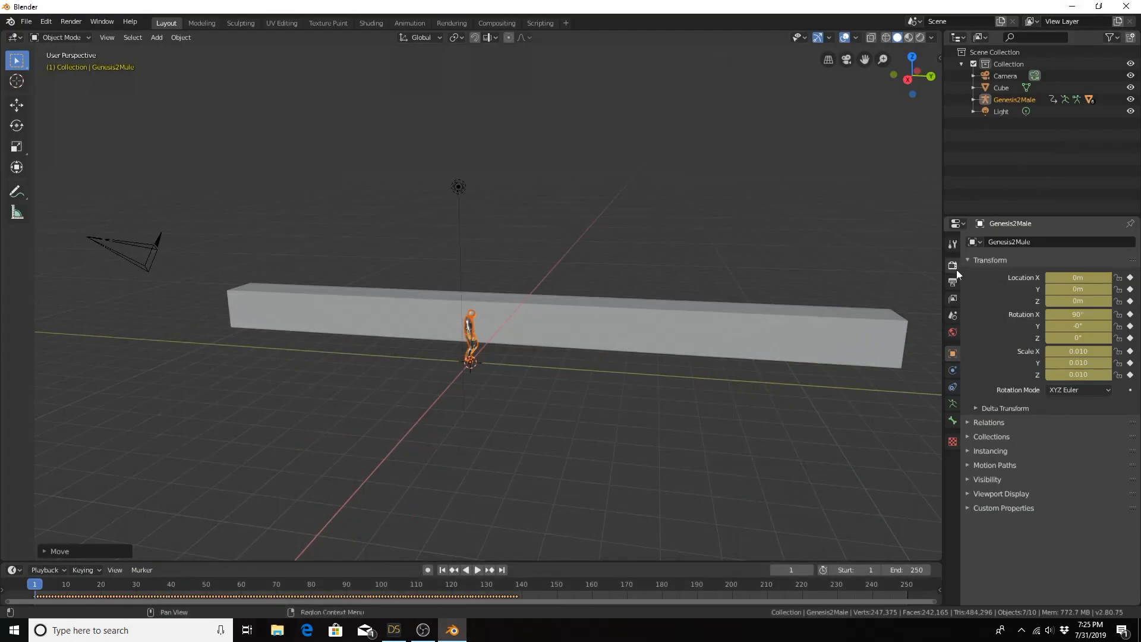
pyautogui.click(954, 266)
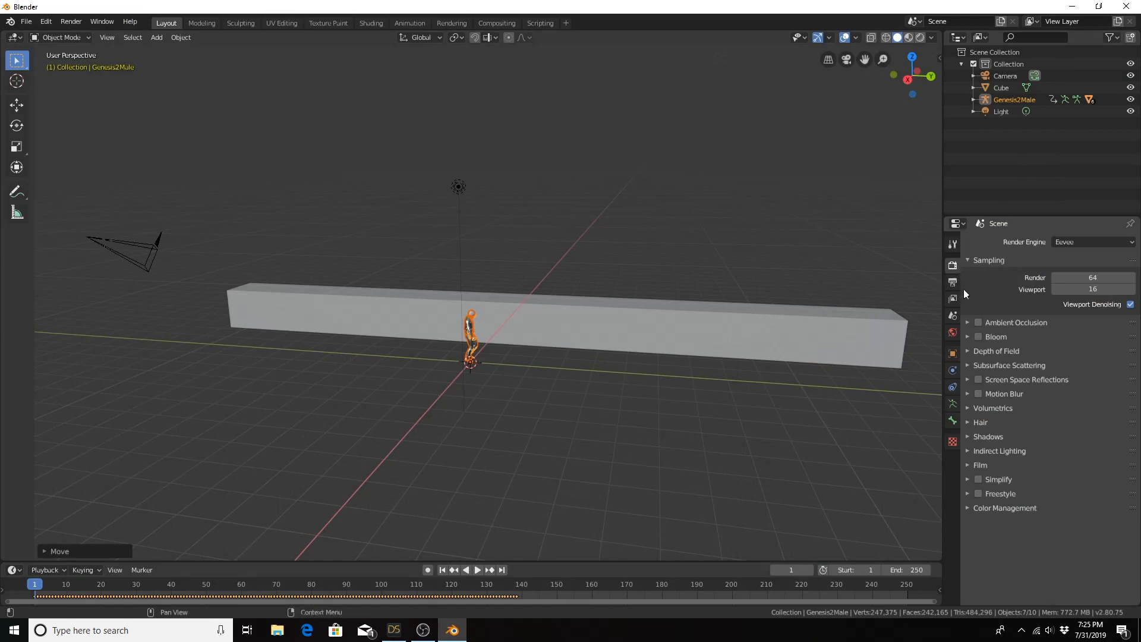
pyautogui.click(953, 281)
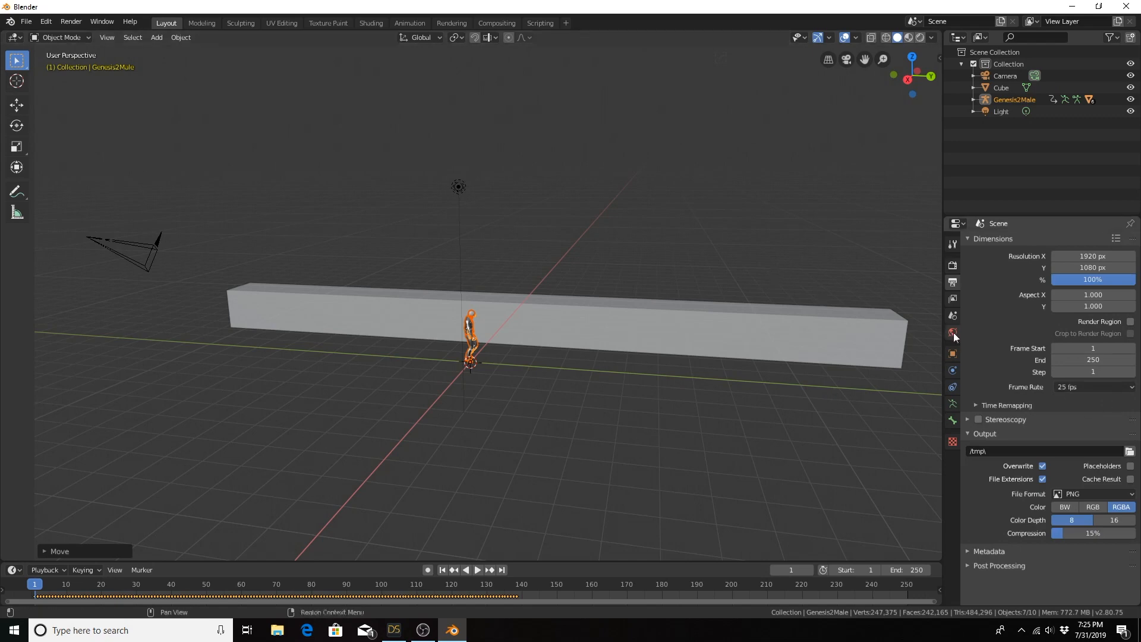
pyautogui.moveTo(519, 316); pyautogui.dragTo(452, 331, button='middle')
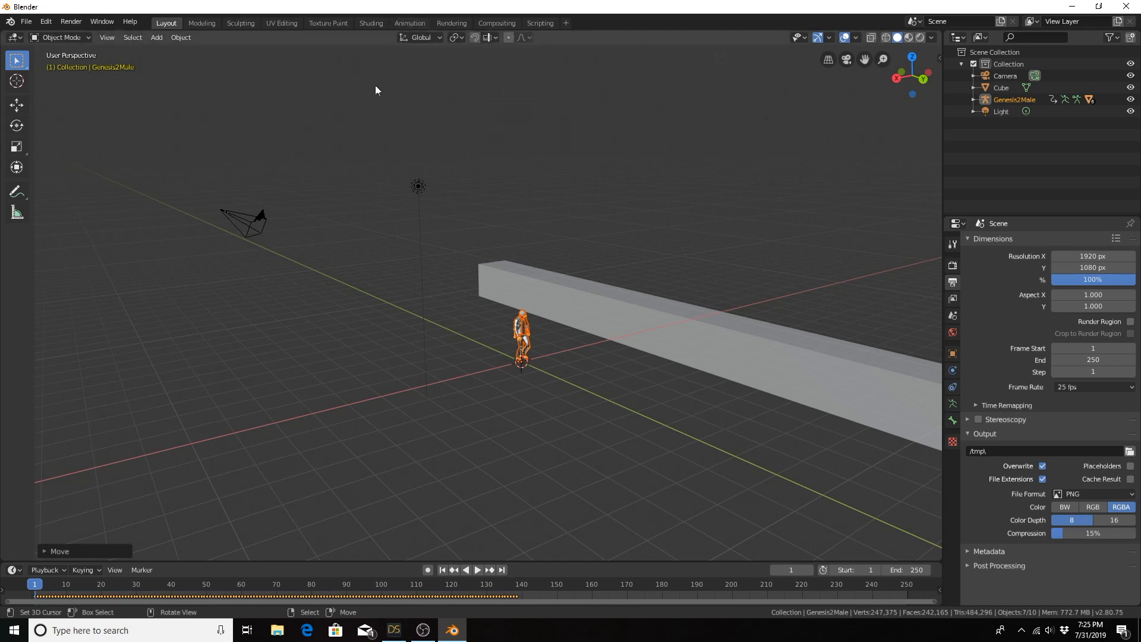
# In the Animation workspace, try shifting all of the walk's keyframes about 15 frames along the Dope Sheet.
pyautogui.click(409, 23)
pyautogui.click(145, 463)
pyautogui.press('space')
pyautogui.press('Escape')
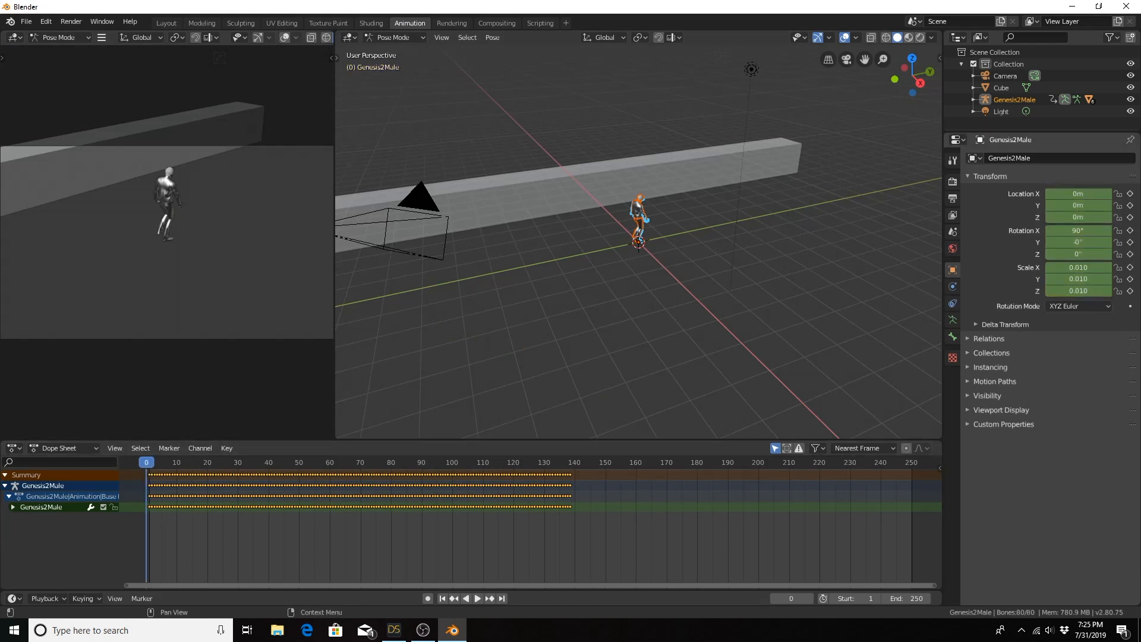
pyautogui.press('g')
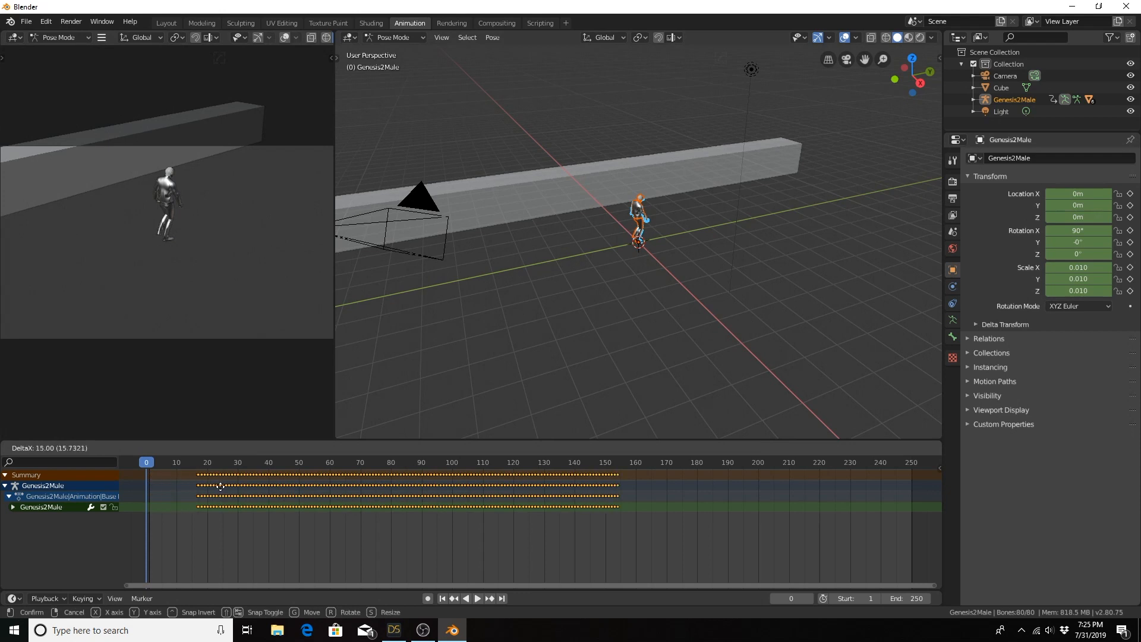
pyautogui.press('Escape')
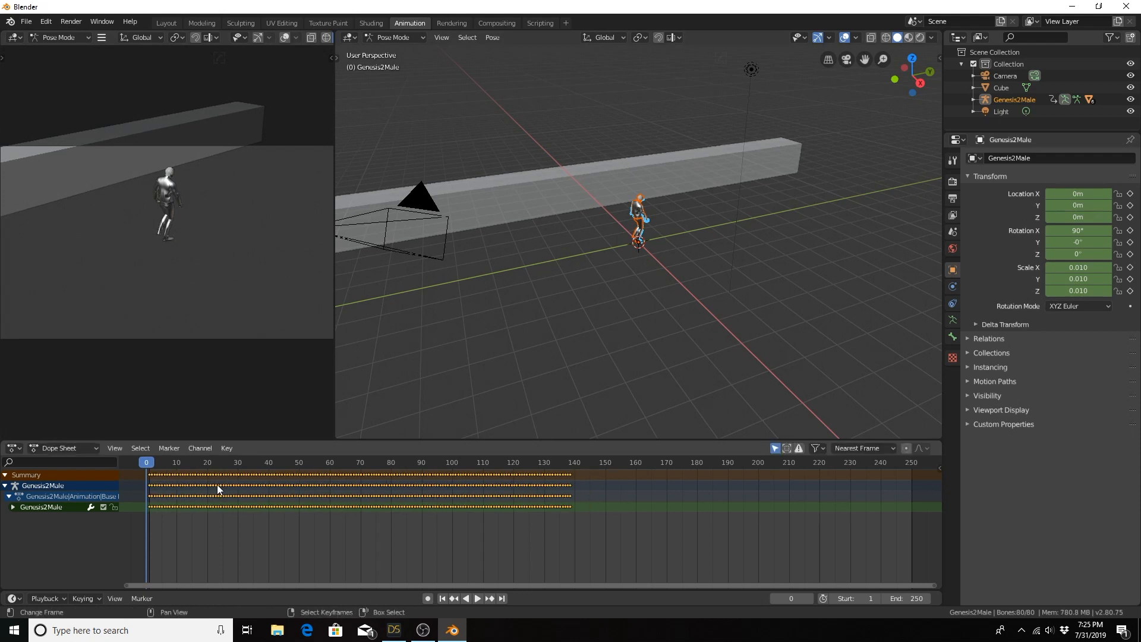
# From frame 1, try stretching all the walk keyframes in time by a factor of about 1.94.
pyautogui.press('Right')
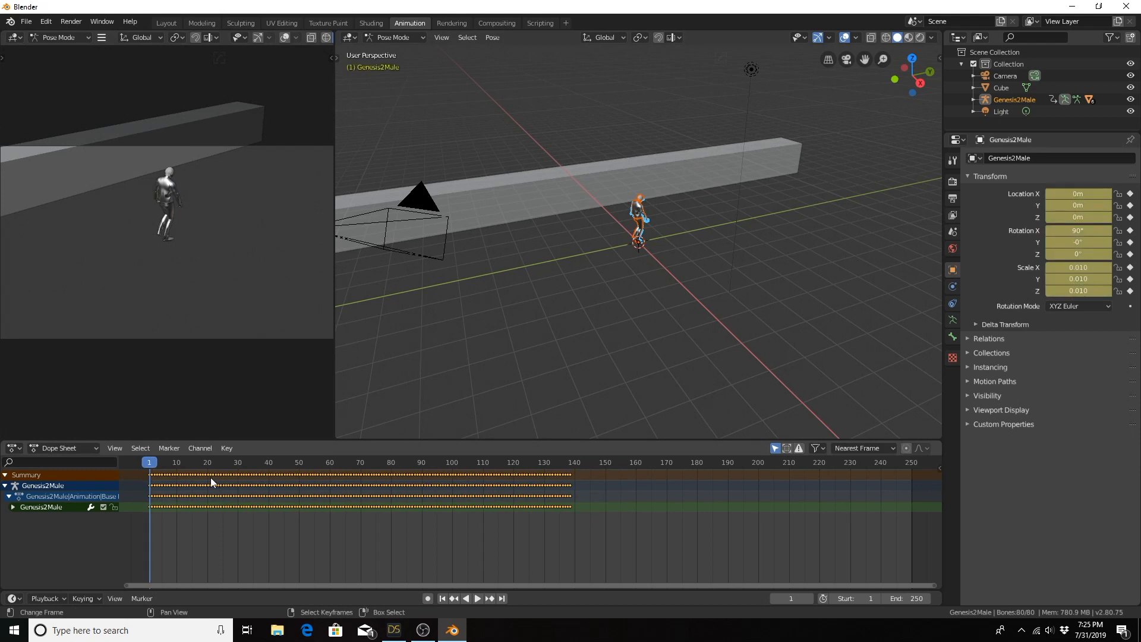
pyautogui.press('s')
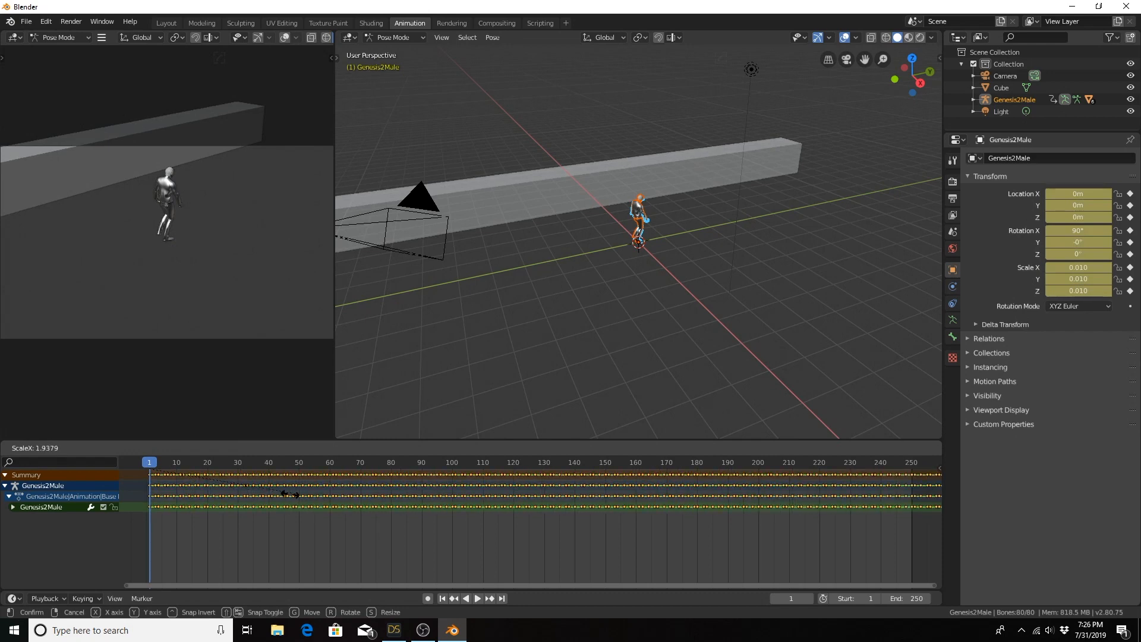
pyautogui.click(212, 488)
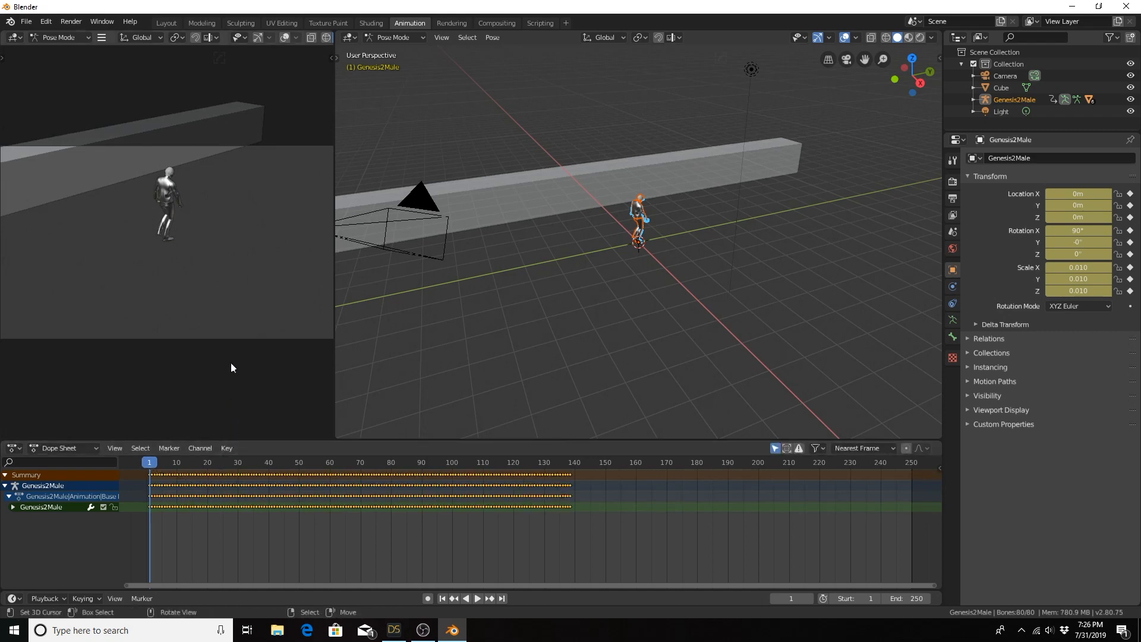
# Return to the Layout workspace, play the walk animation and scrub back and forth through its frames.
pyautogui.click(167, 23)
pyautogui.moveTo(542, 334); pyautogui.dragTo(555, 255, button='middle')
pyautogui.scroll(4, 555, 255)
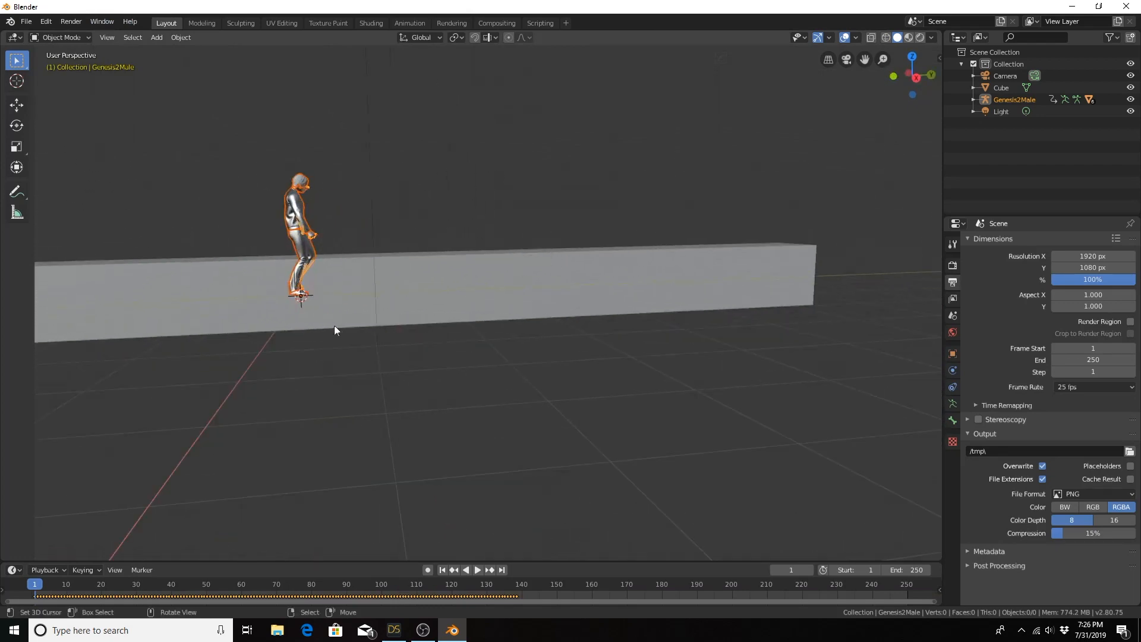
pyautogui.press('space')
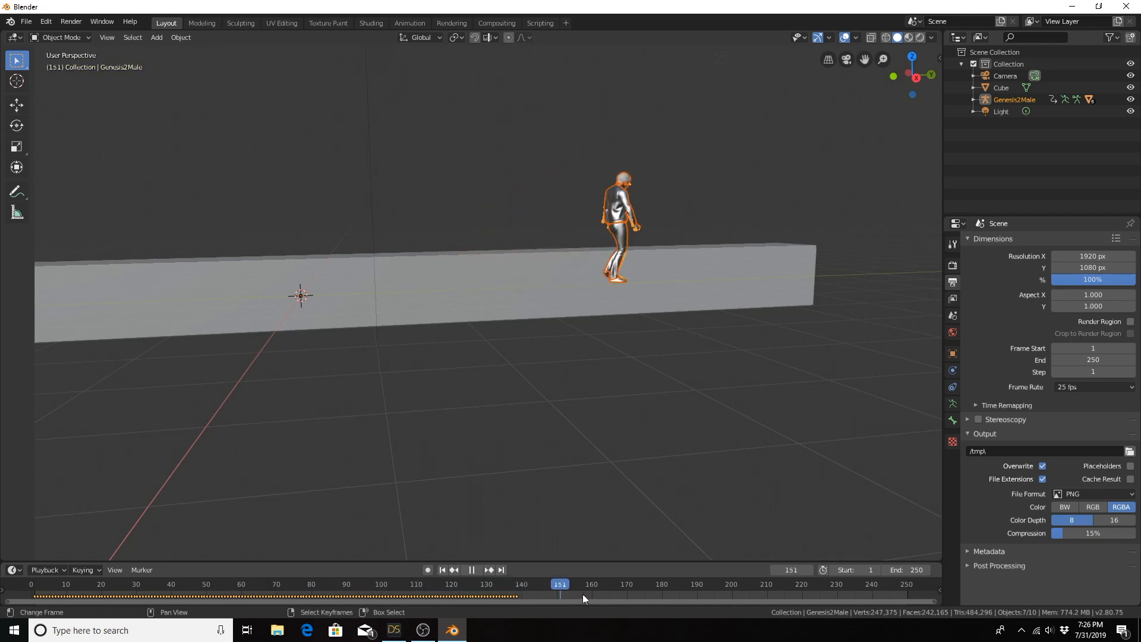
pyautogui.moveTo(533, 586); pyautogui.dragTo(17, 558)
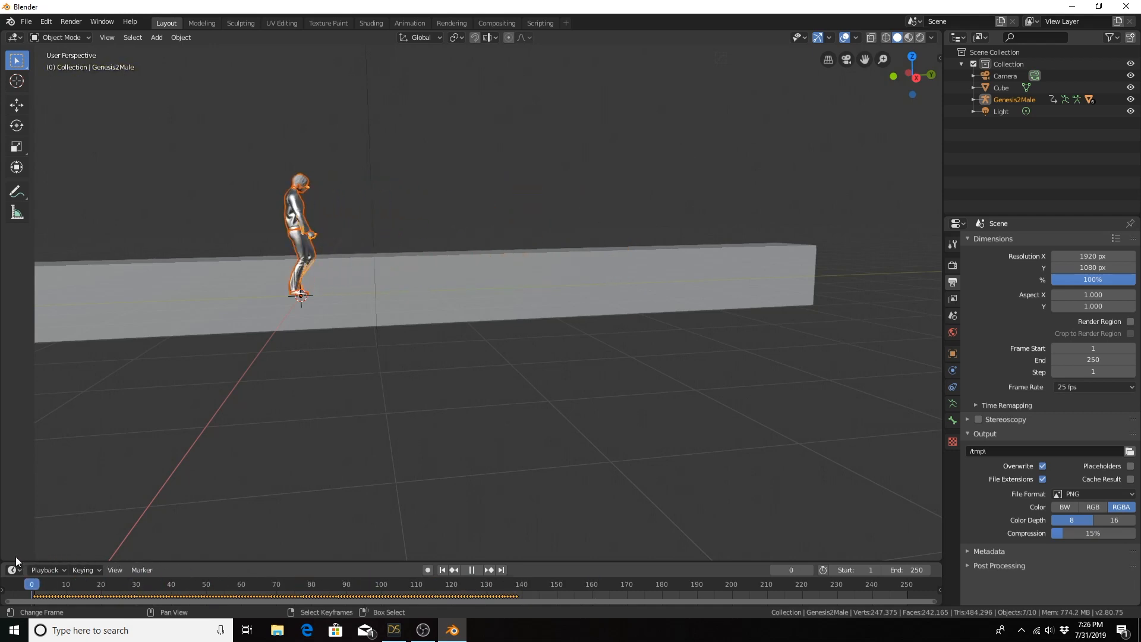
pyautogui.moveTo(139, 557); pyautogui.dragTo(465, 562)
pyautogui.click(470, 570)
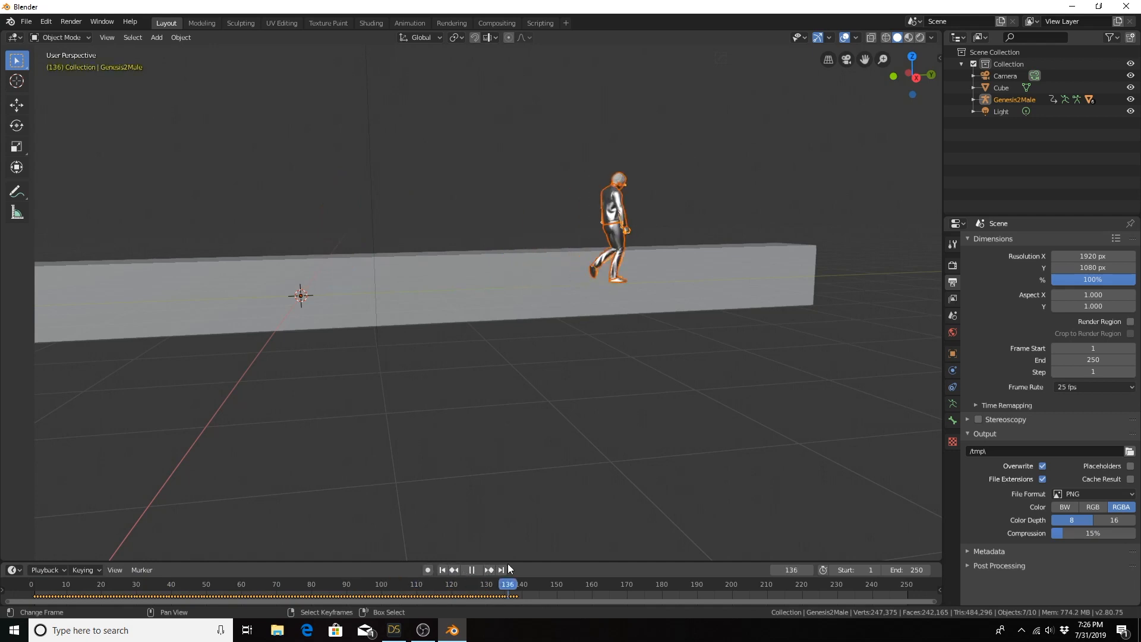
pyautogui.moveTo(325, 566); pyautogui.dragTo(170, 560)
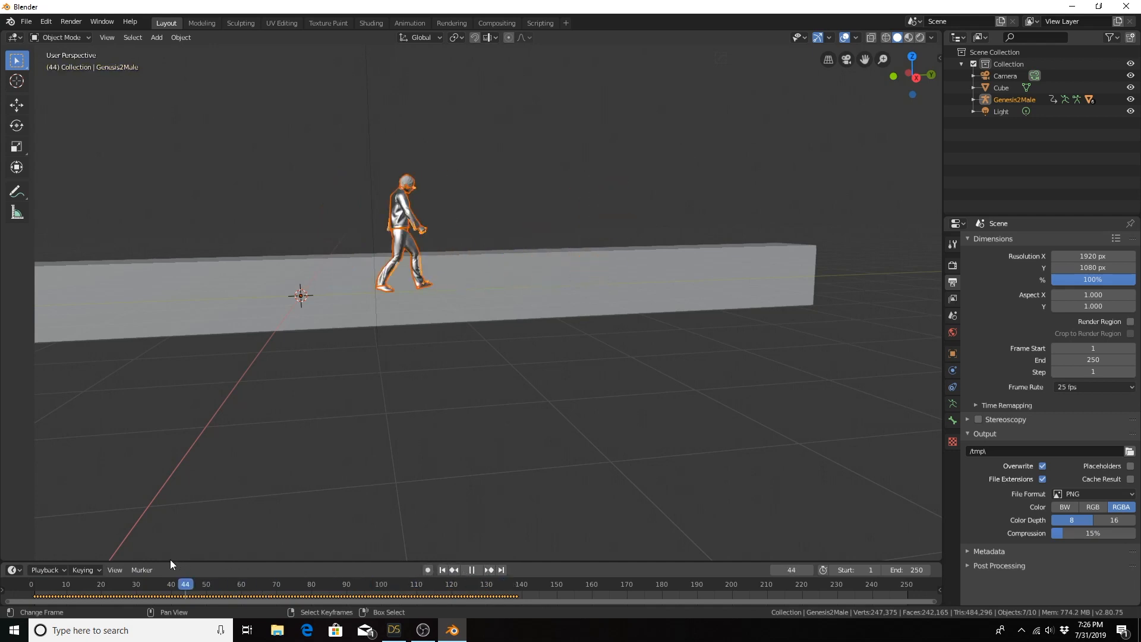
# Stop playback at frame 40 and examine how the leg, arm and finger bones sit on the figure.
pyautogui.moveTo(420, 233); pyautogui.dragTo(383, 225, button='middle')
pyautogui.keyDown('shift'); pyautogui.moveTo(517, 212); pyautogui.dragTo(875, 450, button='middle'); pyautogui.keyUp('shift')
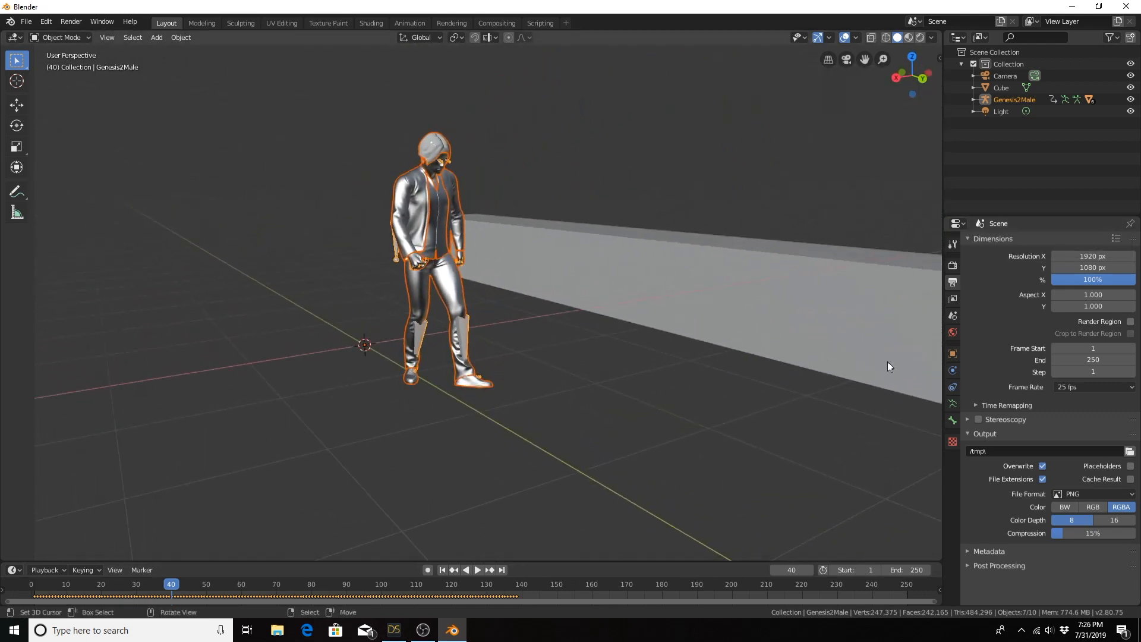
pyautogui.keyDown('shift'); pyautogui.moveTo(633, 299); pyautogui.dragTo(550, 340, button='middle'); pyautogui.keyUp('shift')
pyautogui.scroll(5, 473, 366)
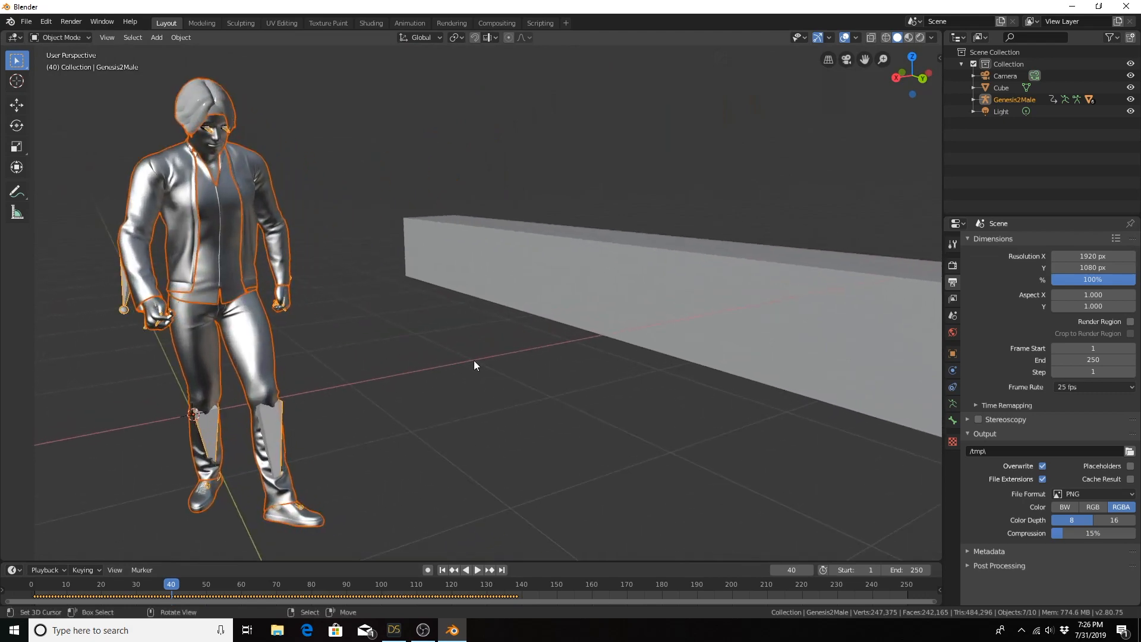
pyautogui.moveTo(490, 316); pyautogui.dragTo(248, 319, button='middle')
pyautogui.scroll(-2, 398, 340)
pyautogui.scroll(6, 398, 340)
pyautogui.scroll(4, 248, 319)
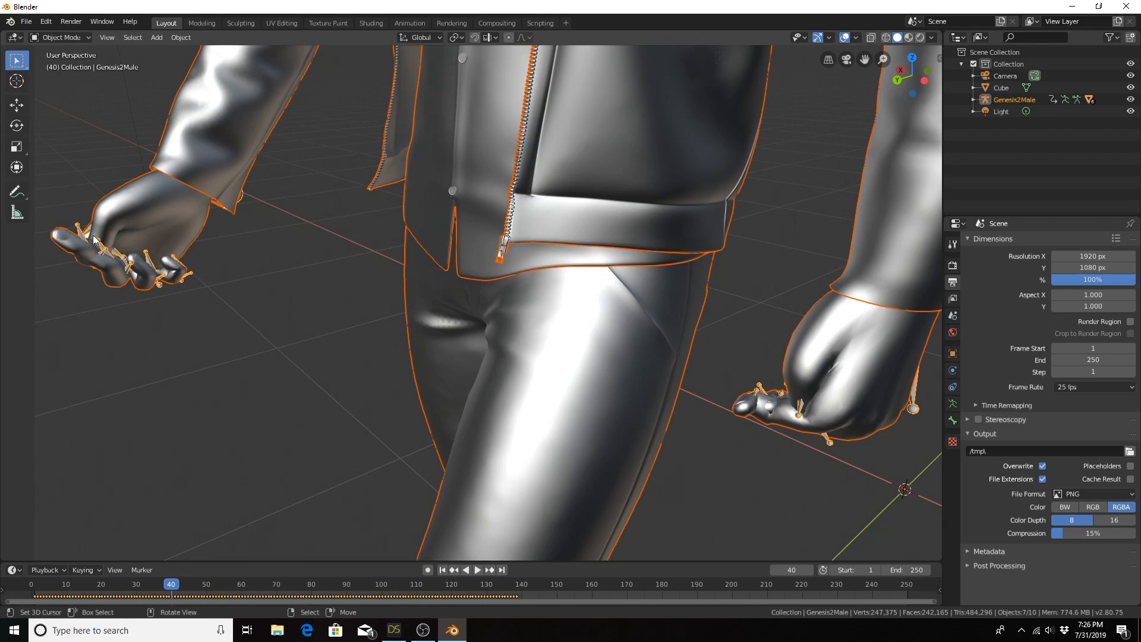
pyautogui.moveTo(103, 262); pyautogui.dragTo(381, 347, button='middle')
pyautogui.scroll(-6, 337, 310)
pyautogui.scroll(-5, 402, 309)
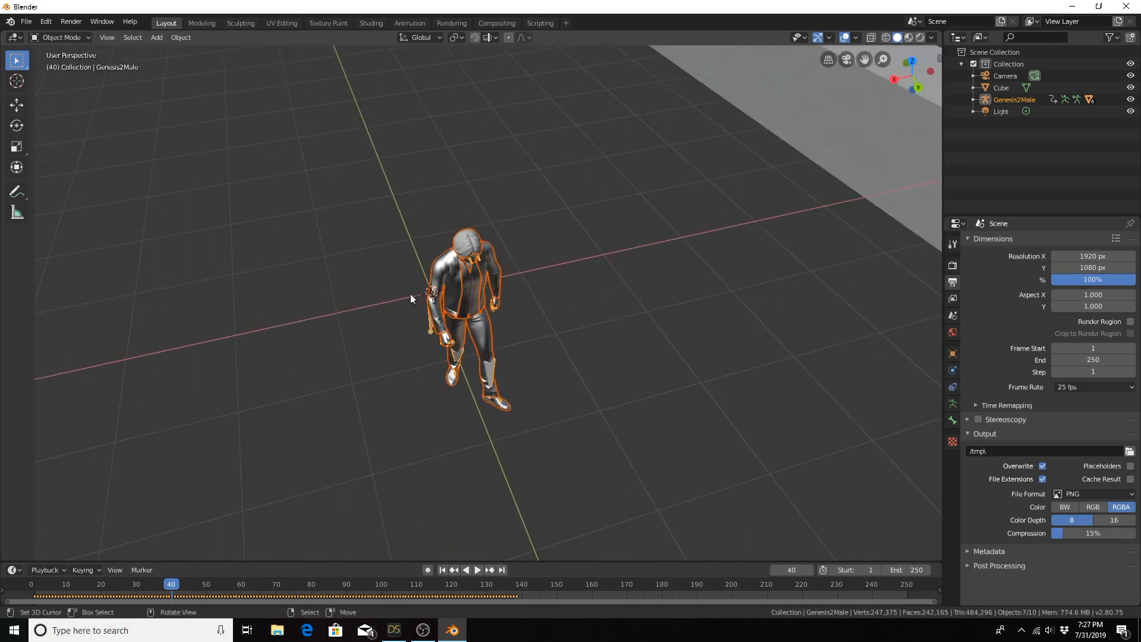
# Select only the Genesis2Male armature, enter Edit Mode and view the figure from the front.
pyautogui.click(429, 327)
pyautogui.moveTo(399, 357); pyautogui.dragTo(421, 315, button='middle')
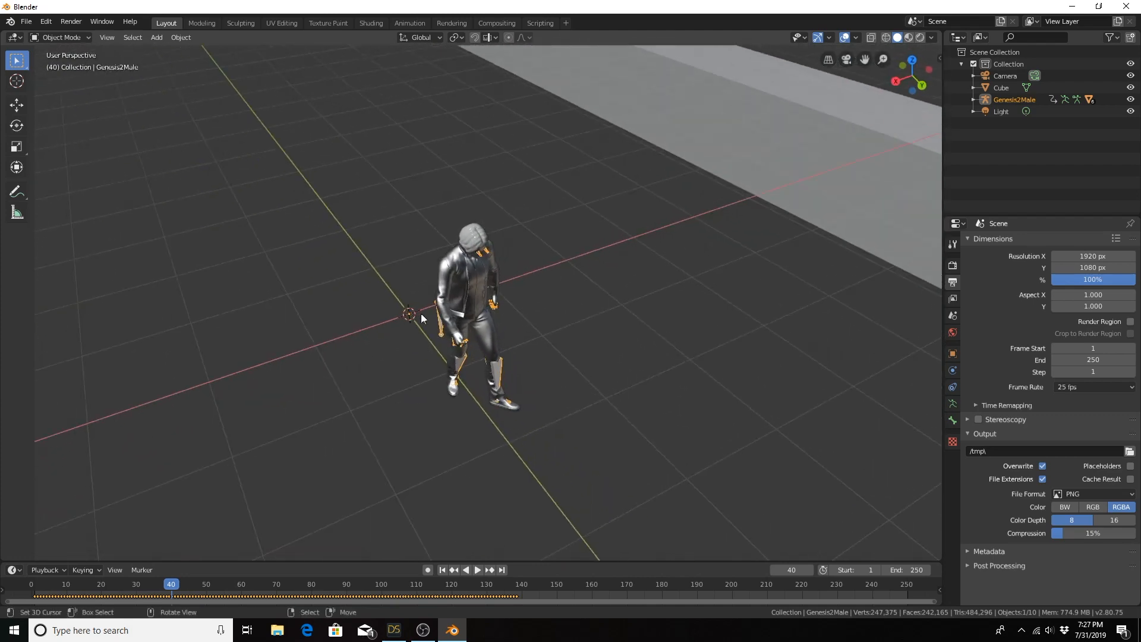
pyautogui.press('Tab')
pyautogui.scroll(4, 405, 249)
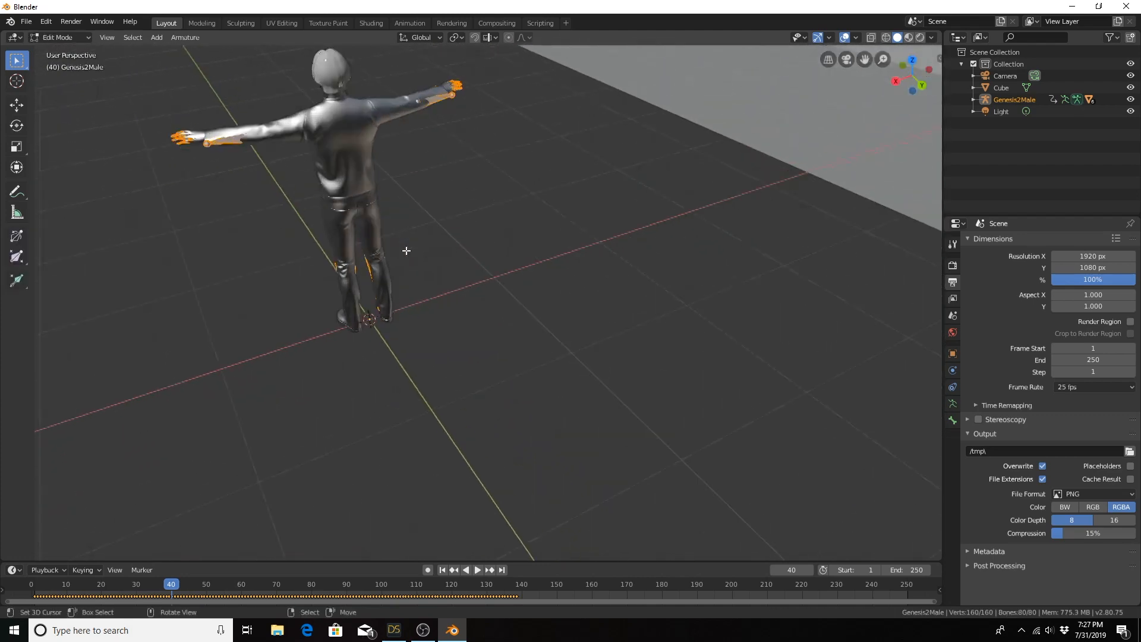
pyautogui.moveTo(377, 252); pyautogui.dragTo(576, 252, button='middle')
pyautogui.scroll(-4, 576, 252)
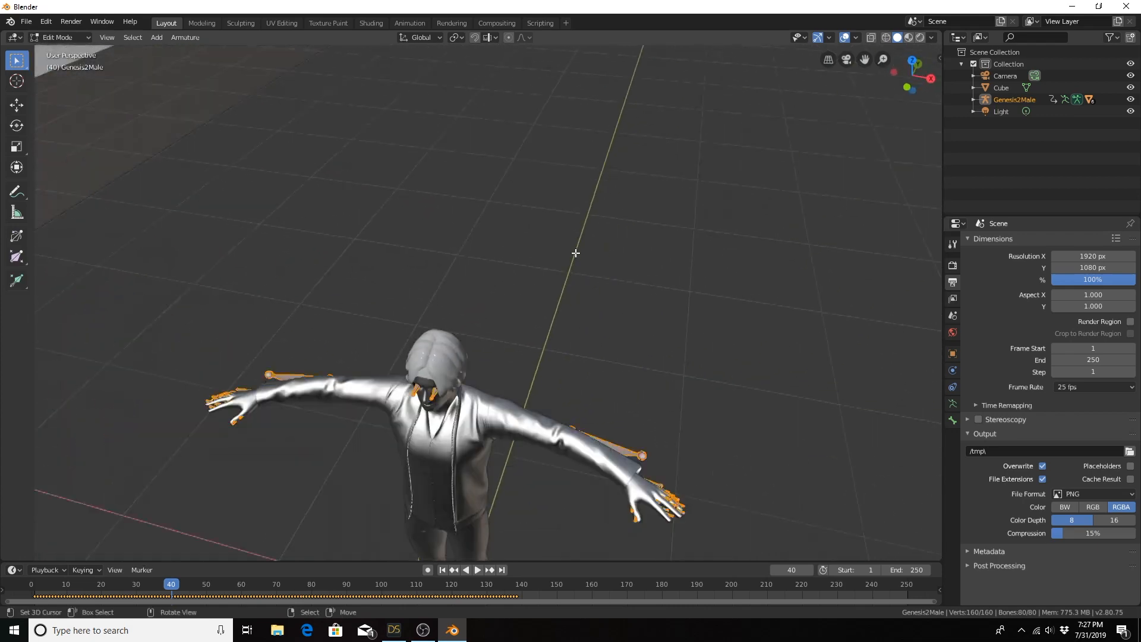
# Examine the orientation of the left forearm and hand bones, selecting the lCarpal2 bone.
pyautogui.moveTo(583, 358); pyautogui.dragTo(519, 337, button='middle')
pyautogui.scroll(5, 451, 311)
pyautogui.scroll(-2, 452, 309)
pyautogui.scroll(3, 500, 378)
pyautogui.scroll(-3, 500, 377)
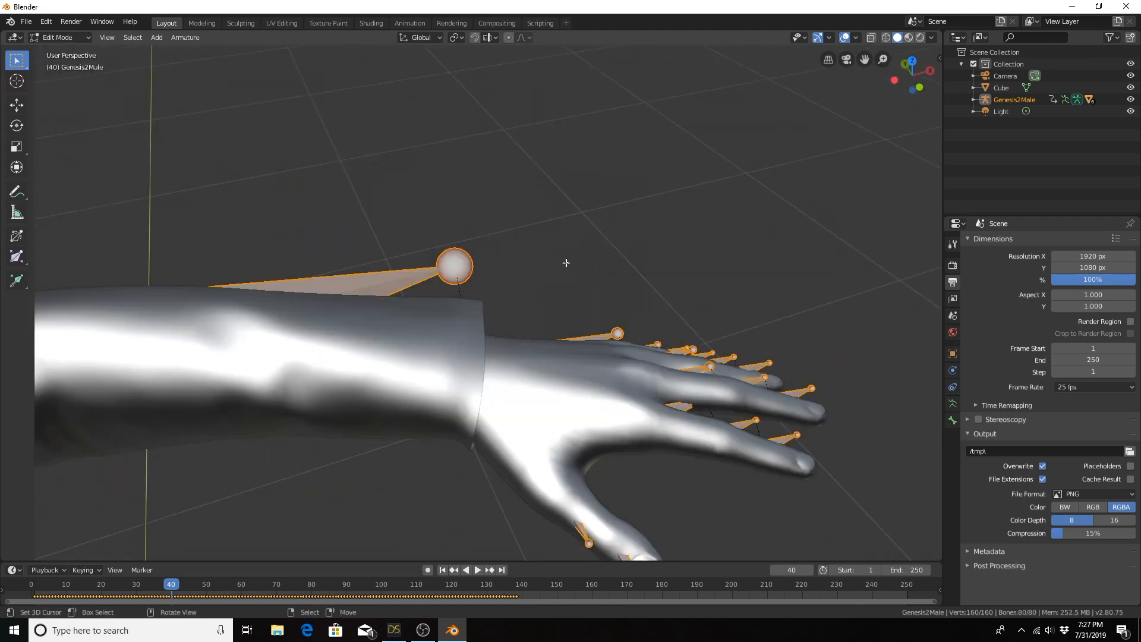
pyautogui.click(599, 338)
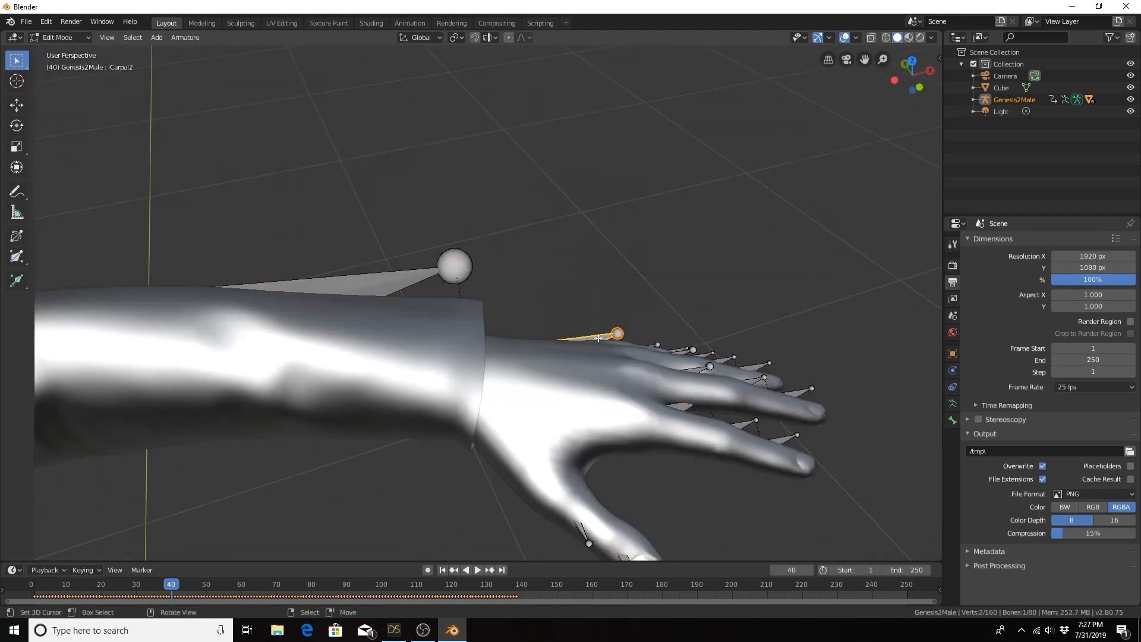
pyautogui.scroll(5, 598, 338)
pyautogui.scroll(-6, 599, 336)
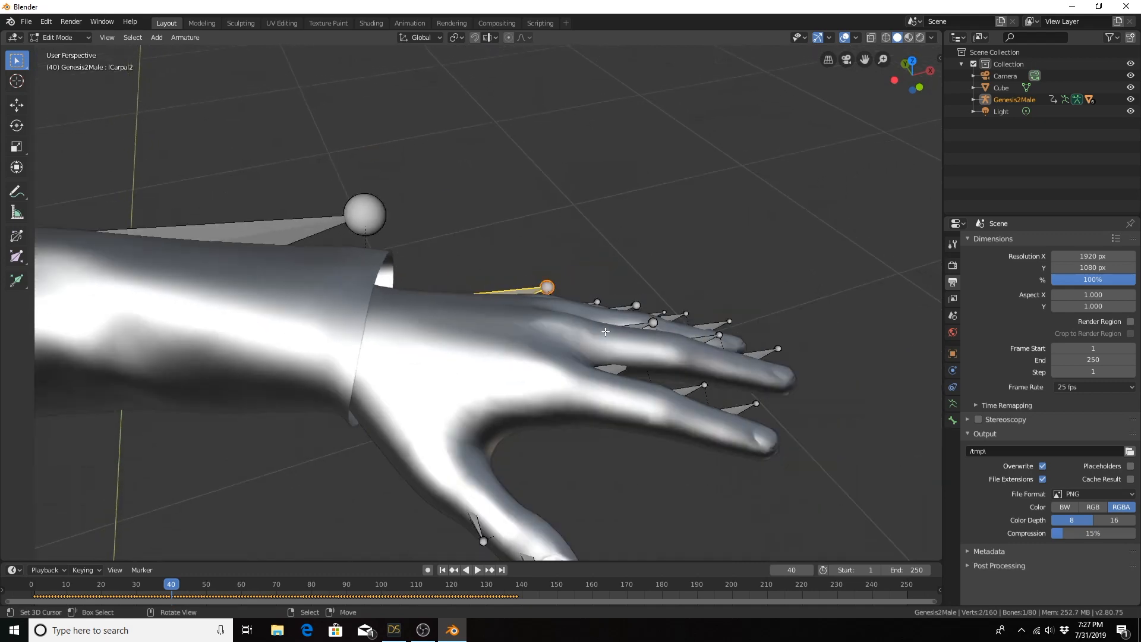
pyautogui.moveTo(605, 332); pyautogui.dragTo(556, 351, button='middle')
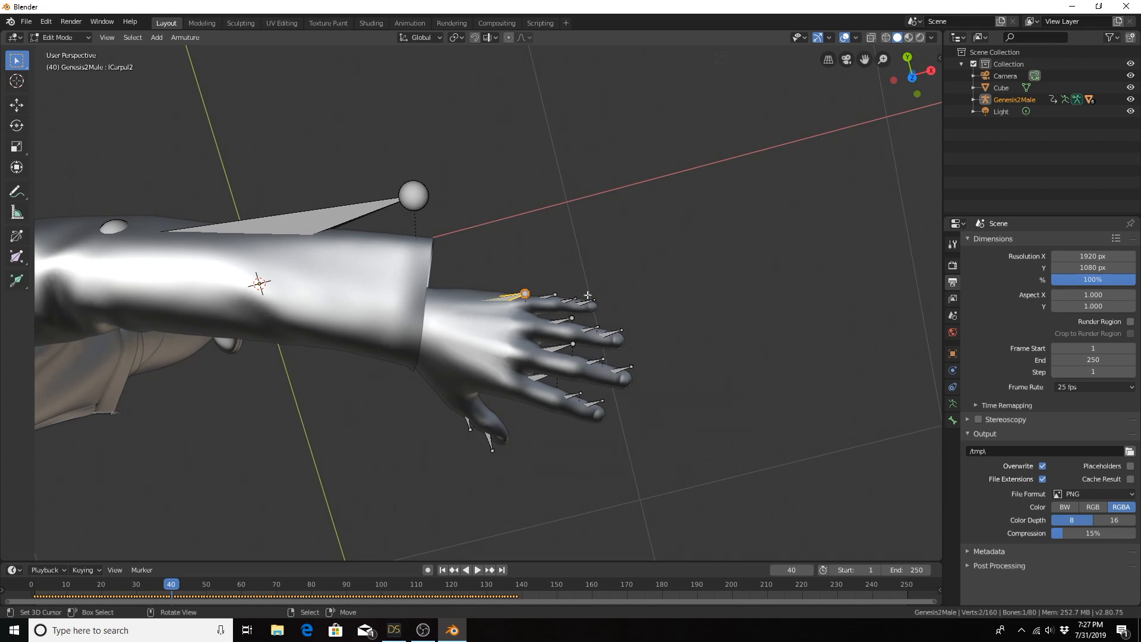
# Show the viewport in wireframe and move the tails of the first two left pinky bones onto the next joints.
pyautogui.click(885, 37)
pyautogui.scroll(6, 345, 302)
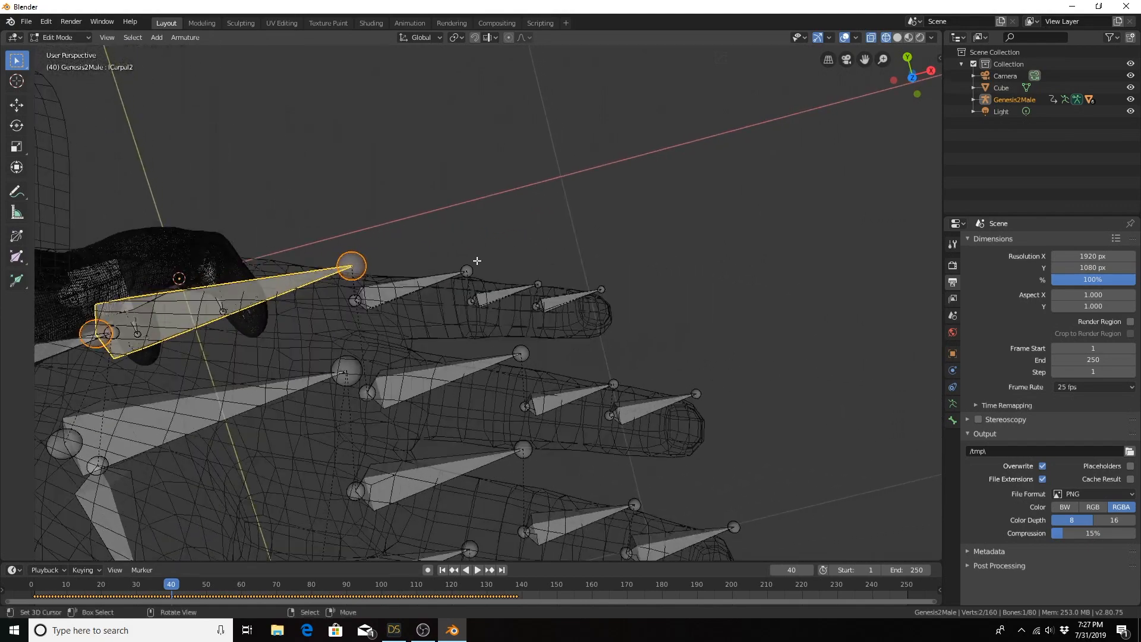
pyautogui.moveTo(476, 269); pyautogui.dragTo(476, 302, button='right')
pyautogui.moveTo(542, 283); pyautogui.dragTo(537, 305, button='right')
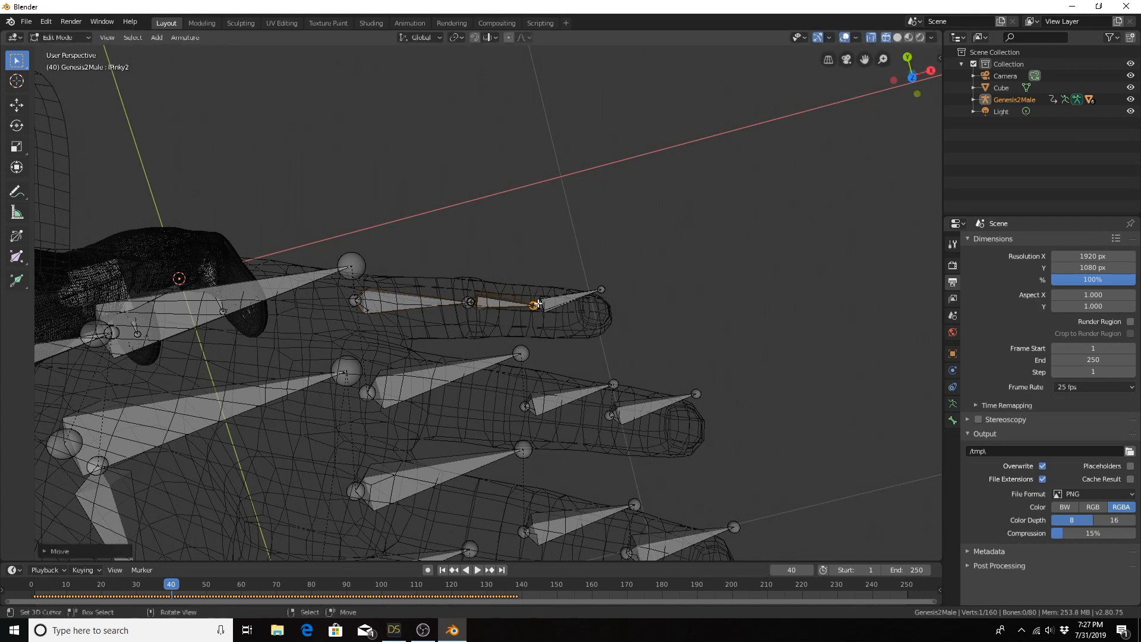
# Realign the three left ring finger bones, moving the first two tails onto the next joints and lRing3's tail into the fingertip.
pyautogui.rightClick(527, 353)
pyautogui.moveTo(526, 353); pyautogui.dragTo(526, 406, button='right')
pyautogui.rightClick(614, 382)
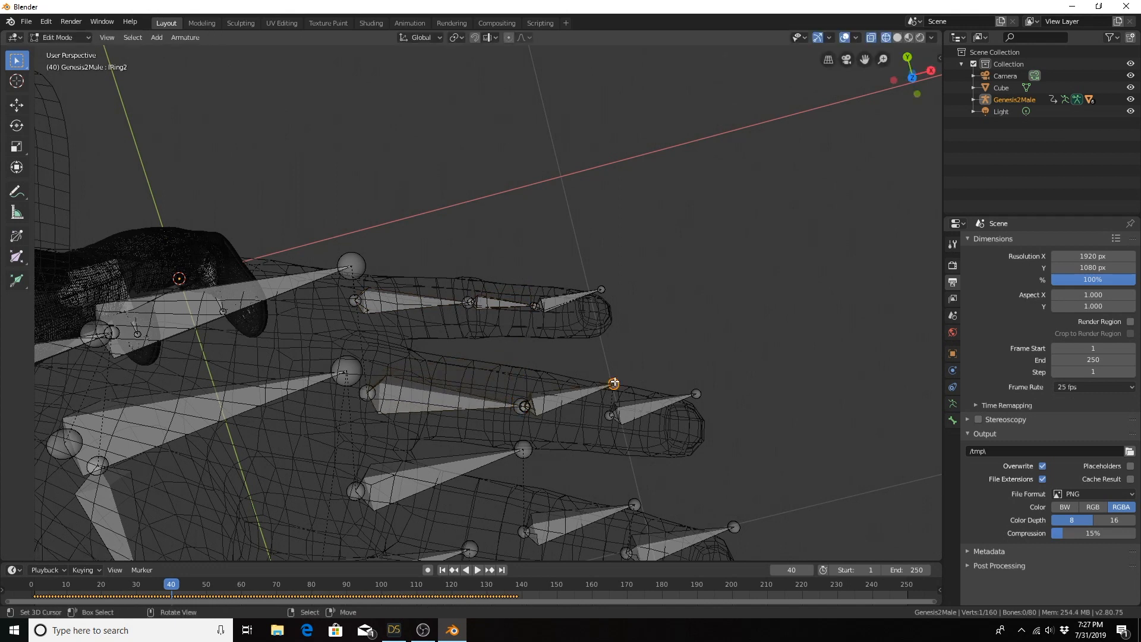
pyautogui.moveTo(614, 382); pyautogui.dragTo(608, 415, button='right')
pyautogui.moveTo(698, 391); pyautogui.dragTo(705, 428, button='right')
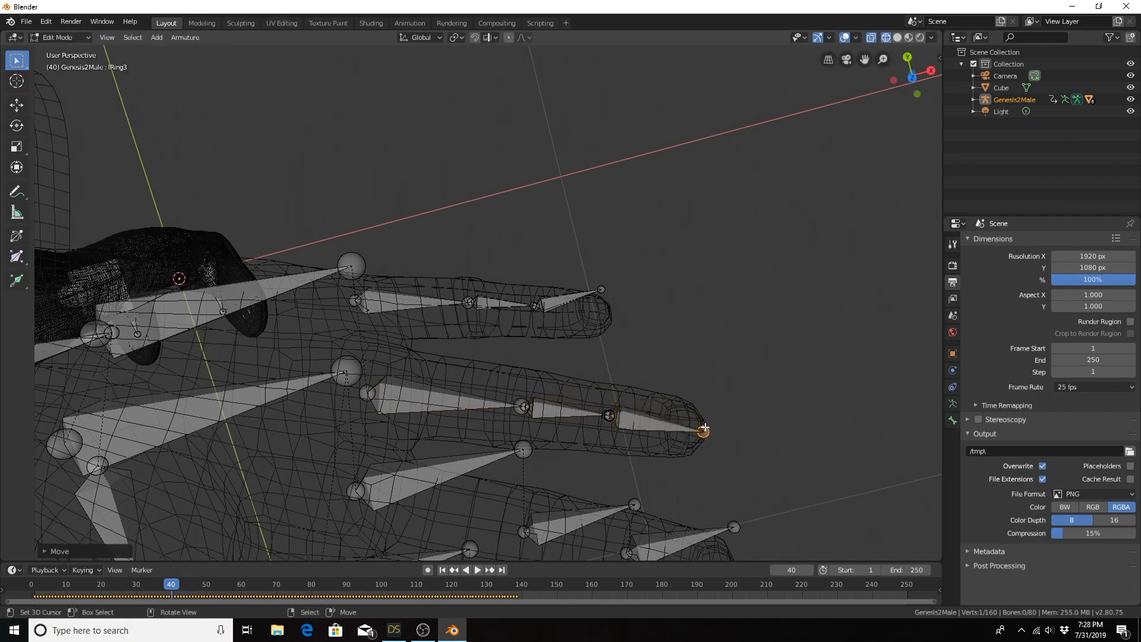
# Move lCarpal1's tail down through the palm, next to the base of the left index finger.
pyautogui.keyDown('shift'); pyautogui.moveTo(653, 426); pyautogui.dragTo(665, 335, button='middle'); pyautogui.keyUp('shift')
pyautogui.keyDown('shift'); pyautogui.moveTo(354, 246); pyautogui.dragTo(497, 242, button='middle'); pyautogui.keyUp('shift')
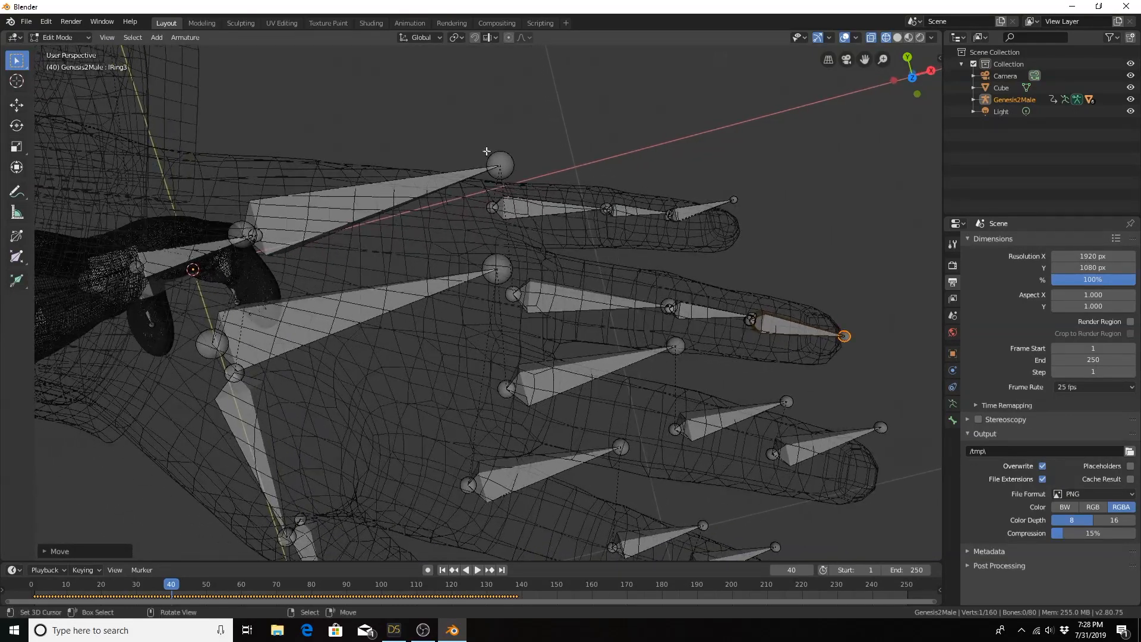
pyautogui.rightClick(502, 261)
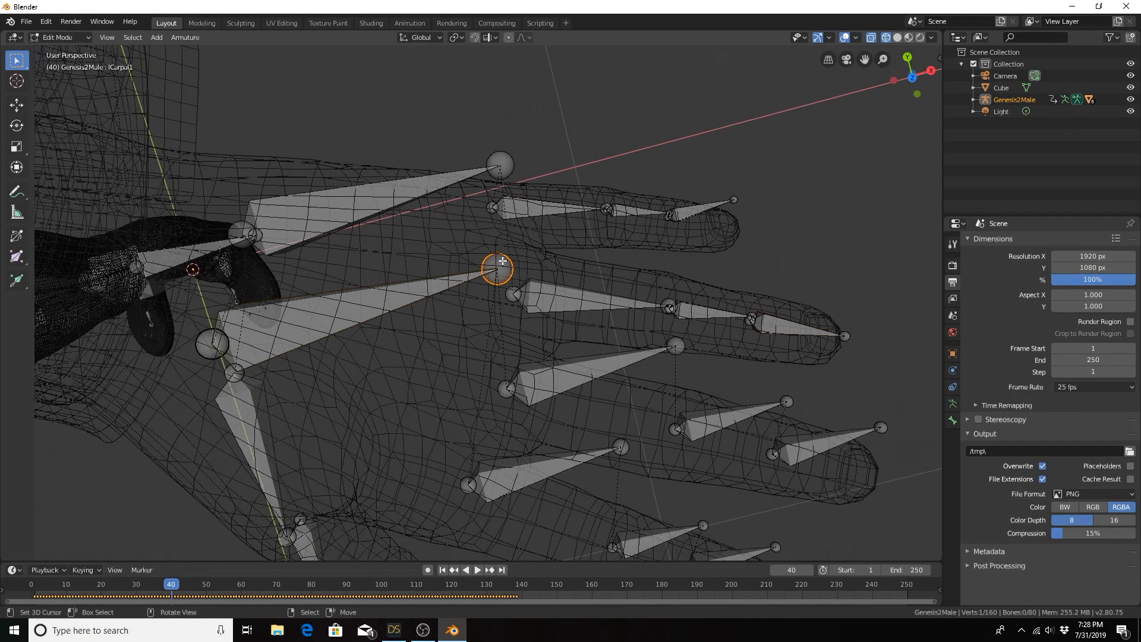
pyautogui.press('g')
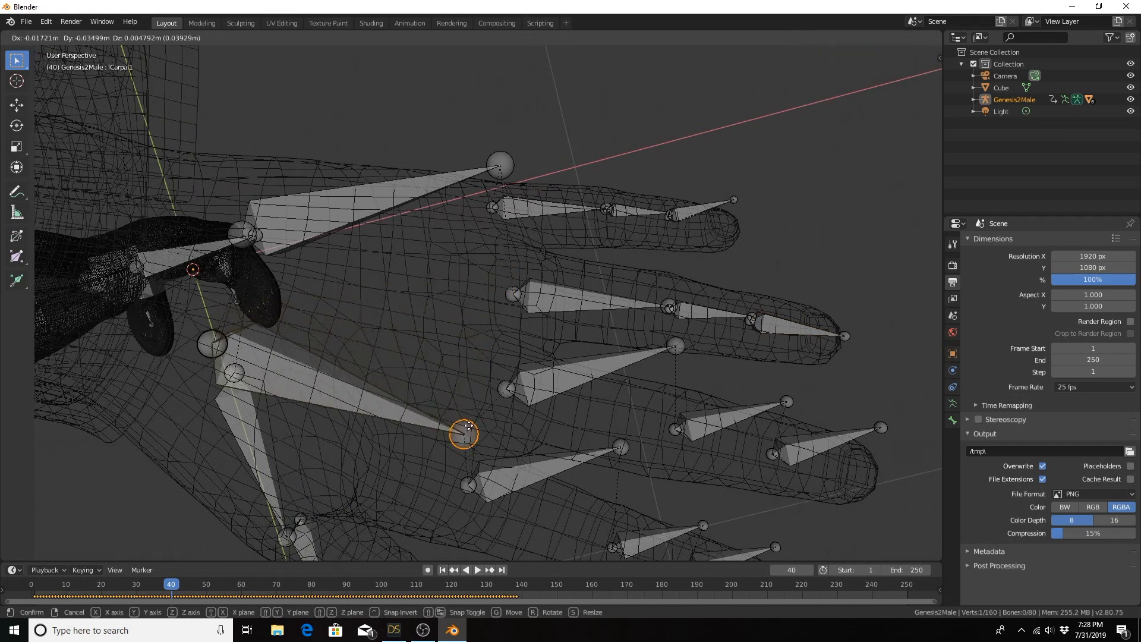
pyautogui.click(480, 432)
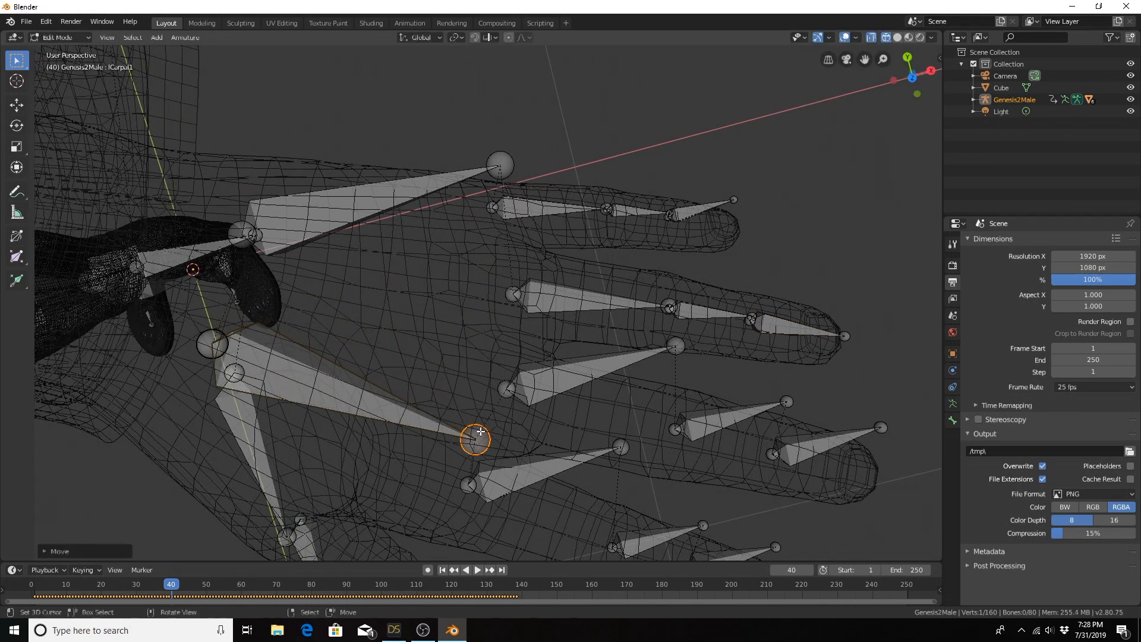
# Move only lCarpal2's tail inside the palm, between the bases of the pinky and ring fingers.
pyautogui.rightClick(502, 165)
pyautogui.press('g')
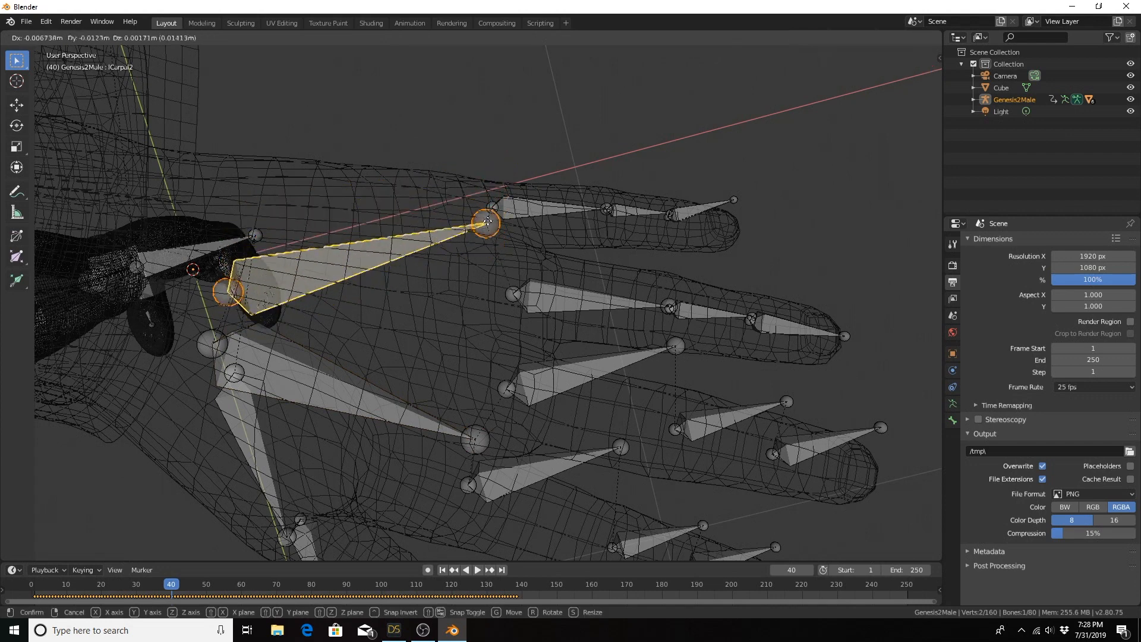
pyautogui.rightClick(490, 188)
pyautogui.rightClick(511, 157)
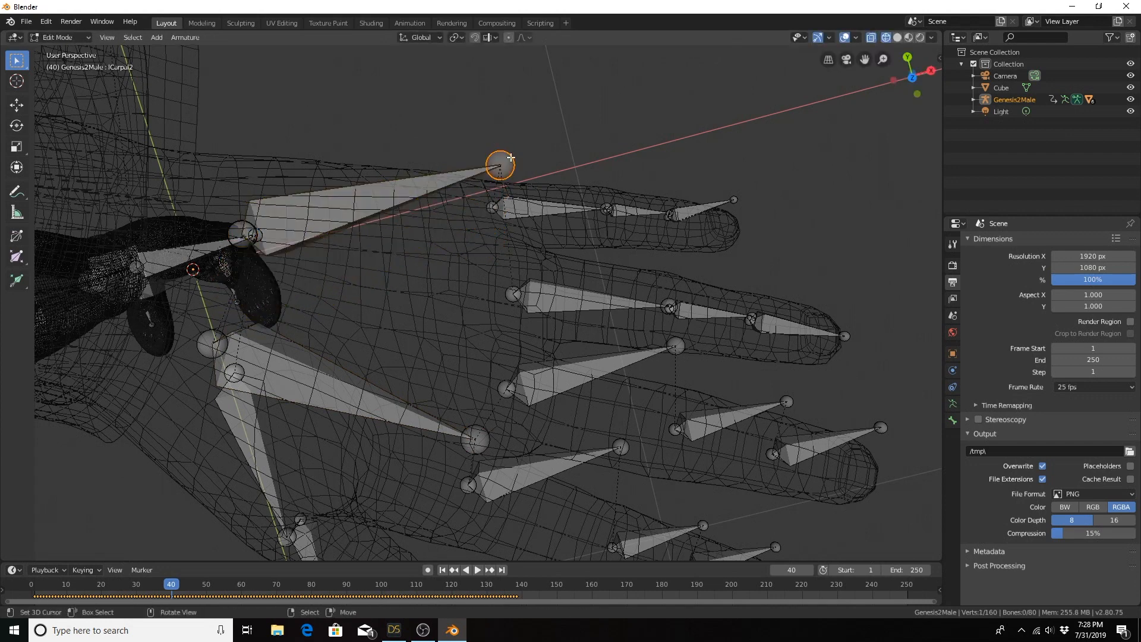
pyautogui.moveTo(511, 158); pyautogui.dragTo(510, 255, button='right')
# Realign the three left middle finger bones, moving the first two tails onto the next joints and lMid3's tail into the fingertip.
pyautogui.keyDown('shift'); pyautogui.moveTo(509, 254); pyautogui.dragTo(291, 270, button='middle'); pyautogui.keyUp('shift')
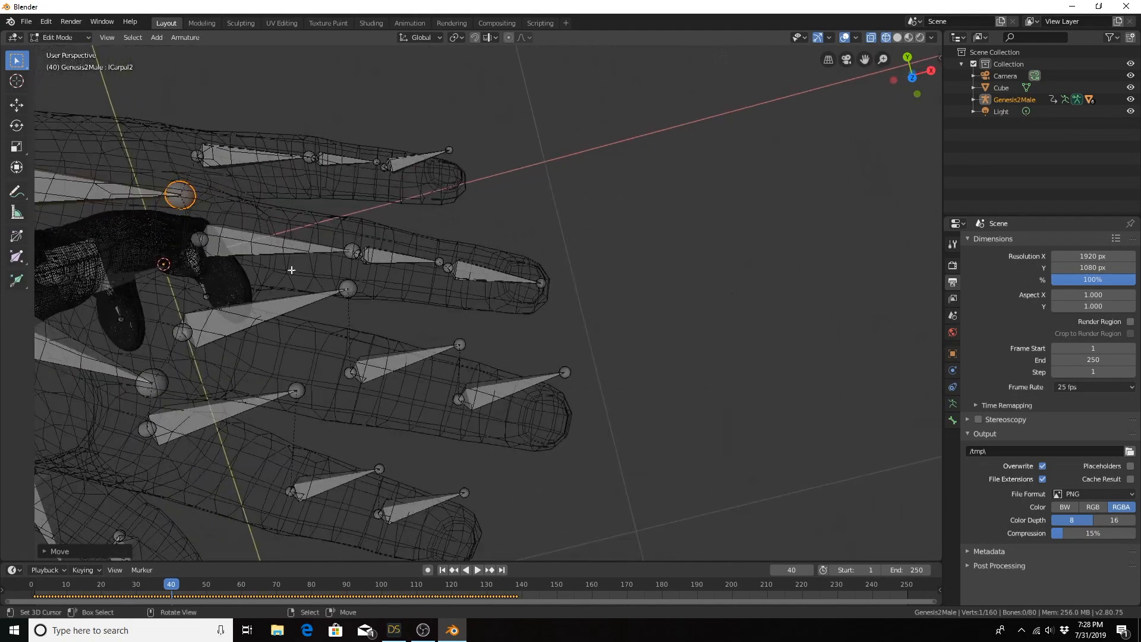
pyautogui.moveTo(347, 297); pyautogui.dragTo(346, 372, button='right')
pyautogui.moveTo(464, 343); pyautogui.dragTo(461, 403, button='right')
pyautogui.moveTo(567, 369); pyautogui.dragTo(572, 428, button='right')
# Realign the three left index finger bones, moving the first two tails onto the next joints and lIndex3's tail into the fingertip.
pyautogui.scroll(3, 591, 302)
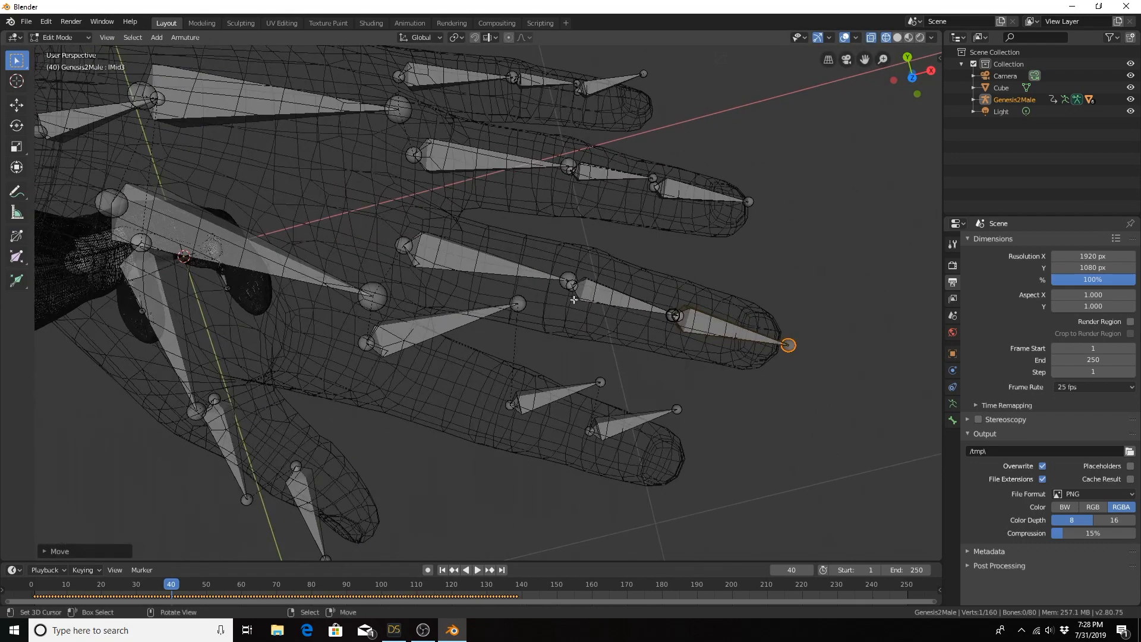
pyautogui.moveTo(521, 307); pyautogui.dragTo(505, 408, button='right')
pyautogui.moveTo(597, 384); pyautogui.dragTo(591, 434, button='right')
pyautogui.moveTo(679, 407); pyautogui.dragTo(683, 462, button='right')
# Realign the left thumb bones, moving the first two tails onto the next joints and lThumb3's tail into the thumb tip.
pyautogui.keyDown('shift'); pyautogui.moveTo(415, 446); pyautogui.dragTo(616, 333, button='middle'); pyautogui.keyUp('shift')
pyautogui.moveTo(381, 315); pyautogui.dragTo(388, 306, button='right')
pyautogui.rightClick(419, 409)
pyautogui.moveTo(419, 409); pyautogui.dragTo(460, 384, button='right')
pyautogui.rightClick(486, 466)
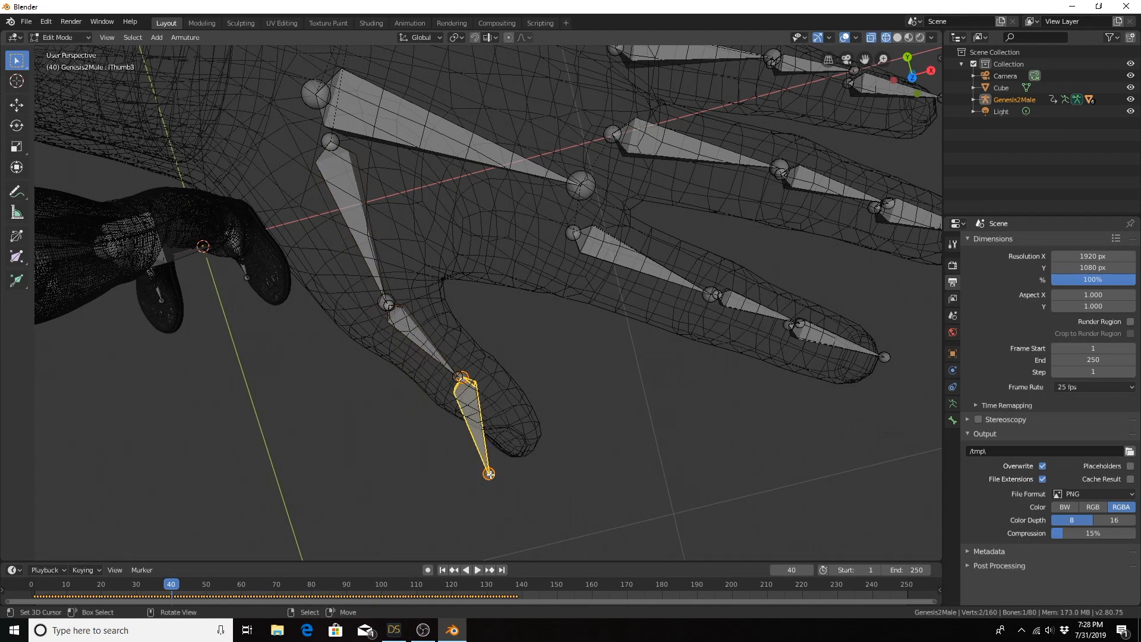
pyautogui.press('g')
pyautogui.rightClick(518, 463)
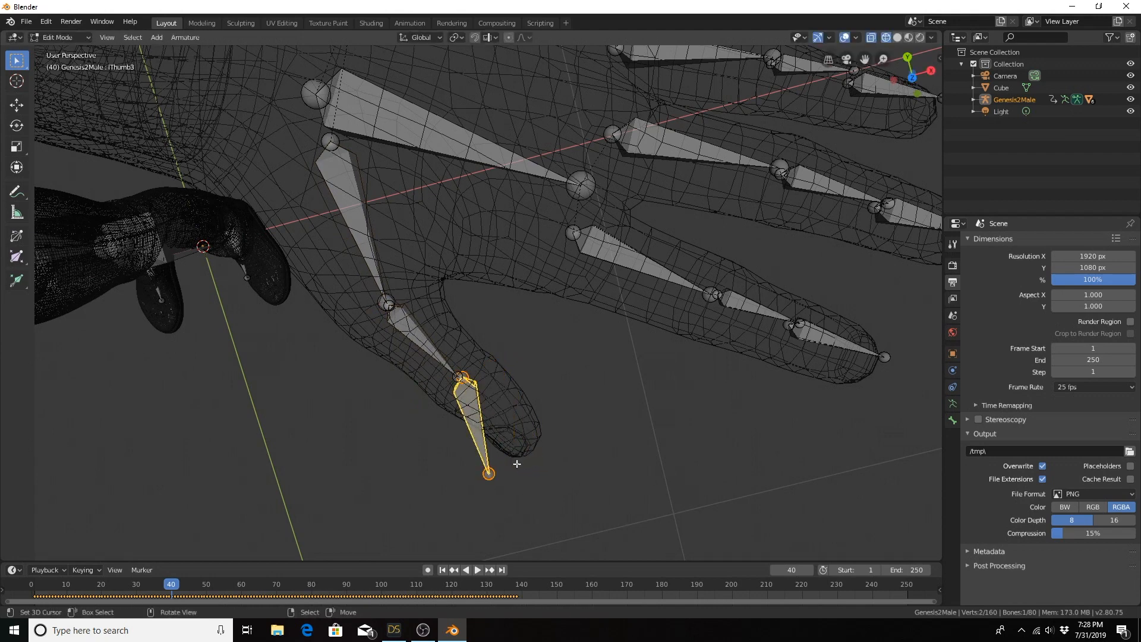
pyautogui.rightClick(489, 475)
pyautogui.moveTo(484, 472); pyautogui.dragTo(539, 452, button='right')
# From a side view, lower the tails of lThumb2 and lThumb3 along the global Z axis to centre them in the thumb.
pyautogui.scroll(-3, 535, 380)
pyautogui.moveTo(539, 452); pyautogui.dragTo(534, 376, button='middle')
pyautogui.rightClick(519, 370)
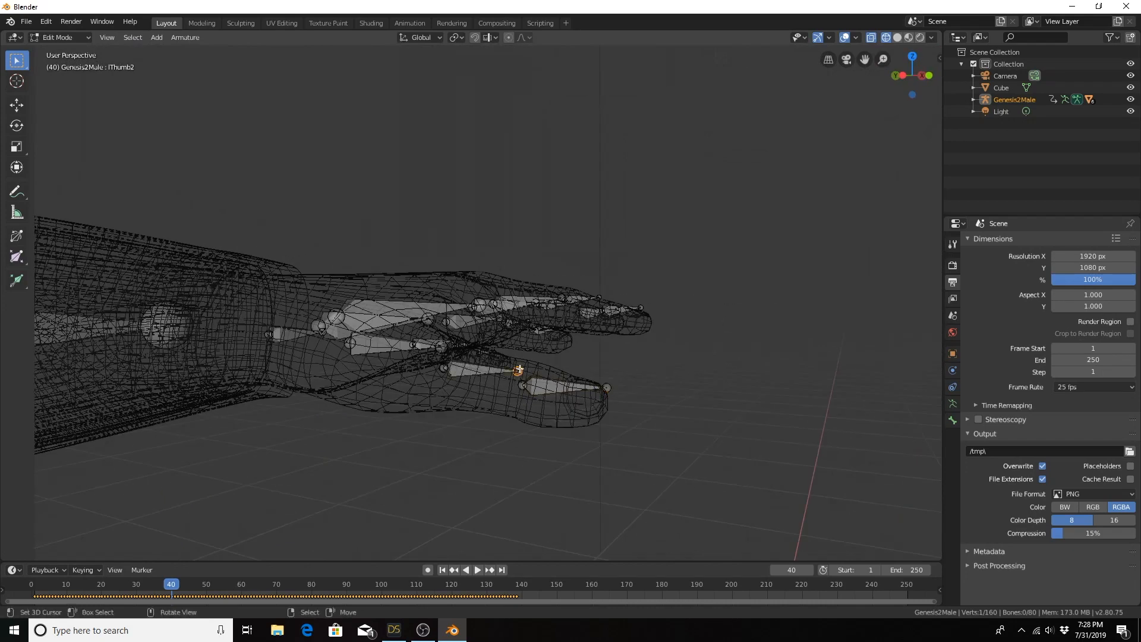
pyautogui.press('g')
pyautogui.press('z')
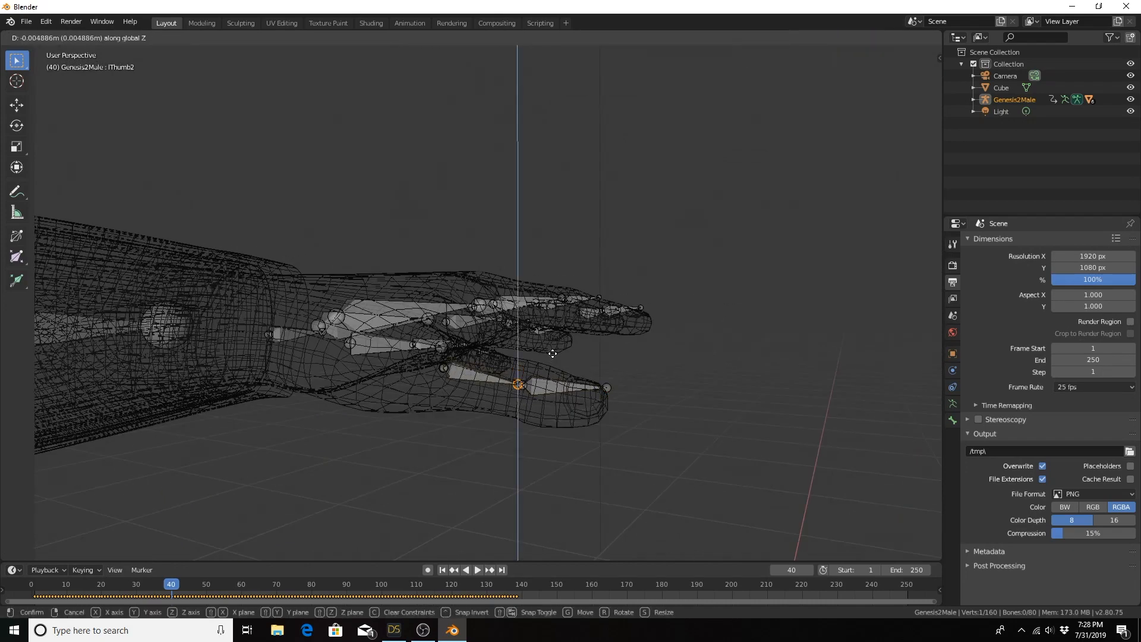
pyautogui.click(553, 354)
pyautogui.rightClick(609, 389)
pyautogui.press('g')
pyautogui.press('z')
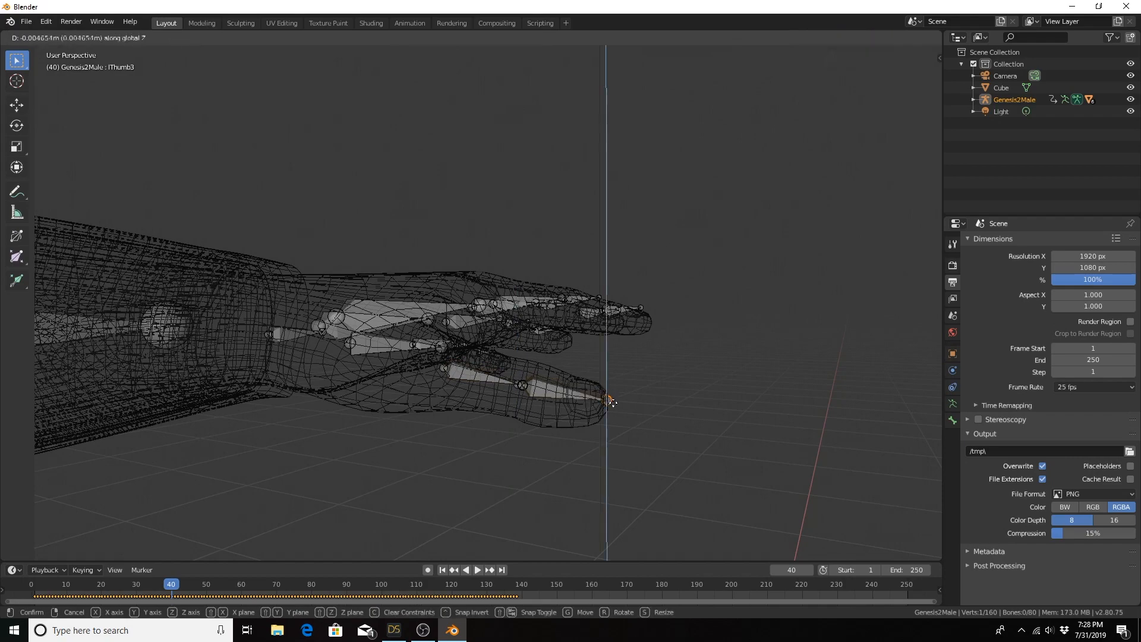
pyautogui.click(609, 394)
# Lower the tails of lIndex3 and lIndex2 along the global Z axis, into the fingertip and onto the next joint.
pyautogui.keyDown('shift'); pyautogui.moveTo(609, 394); pyautogui.dragTo(558, 418, button='middle'); pyautogui.keyUp('shift')
pyautogui.rightClick(688, 412)
pyautogui.press('g')
pyautogui.press('z')
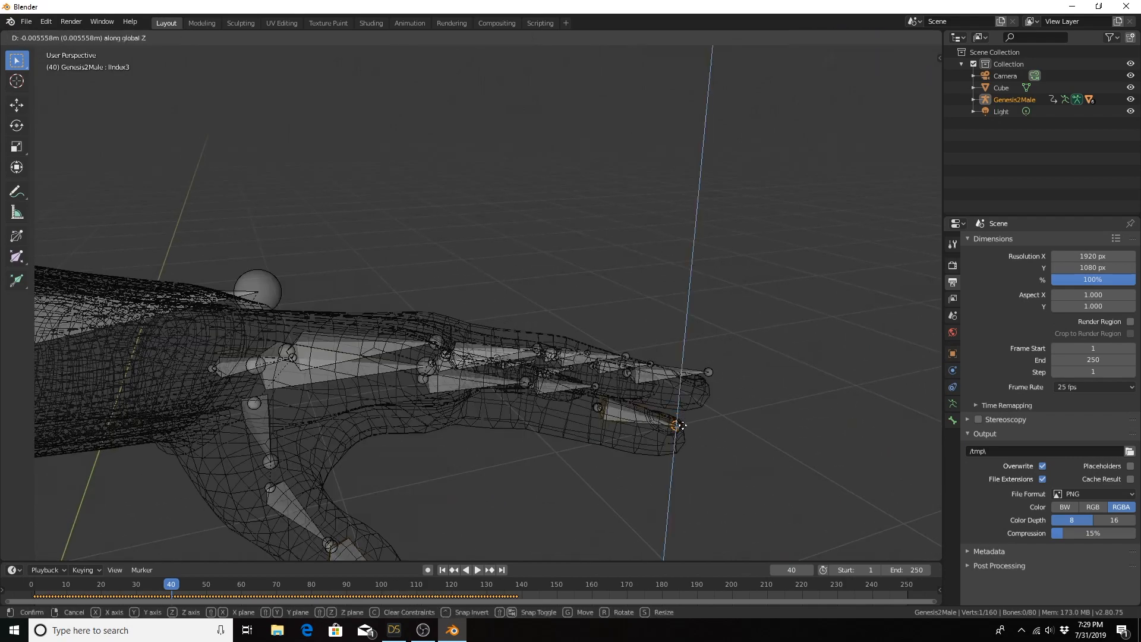
pyautogui.click(685, 434)
pyautogui.rightClick(595, 385)
pyautogui.press('g')
pyautogui.press('z')
pyautogui.click(594, 399)
pyautogui.scroll(2, 545, 384)
pyautogui.scroll(2, 546, 384)
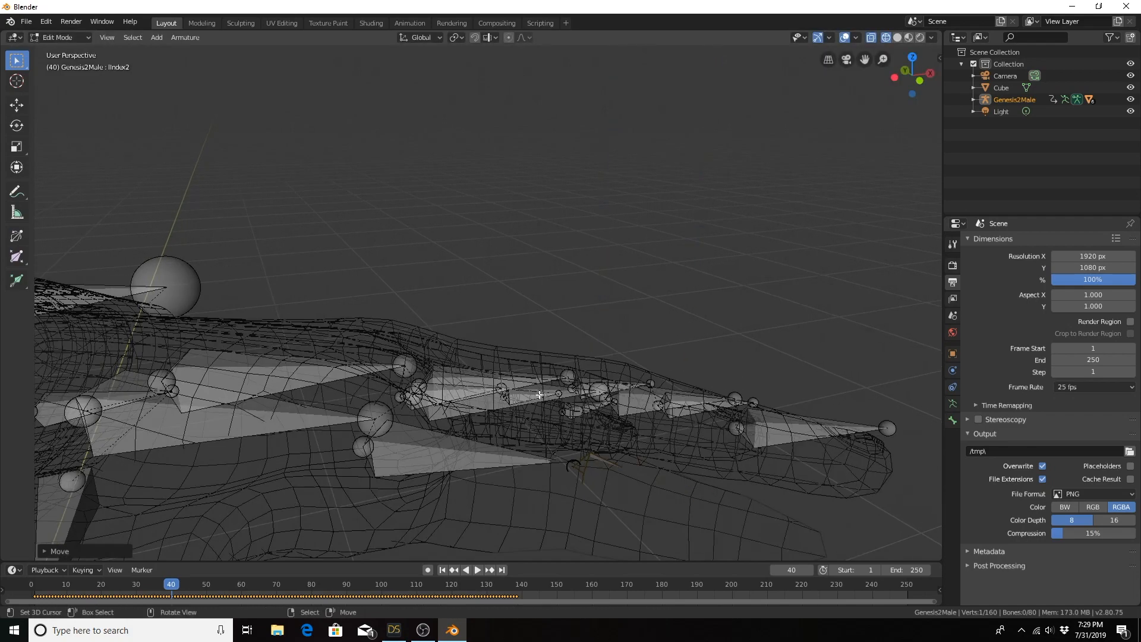
pyautogui.keyDown('shift'); pyautogui.moveTo(541, 409); pyautogui.dragTo(535, 346, button='middle'); pyautogui.keyUp('shift')
pyautogui.scroll(-2, 535, 347)
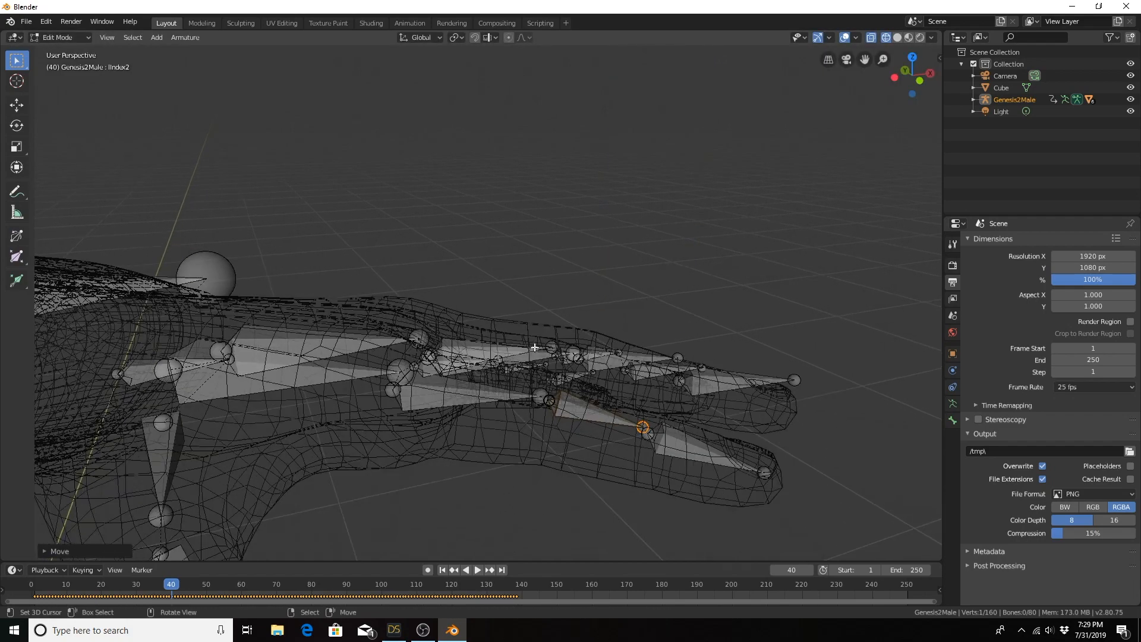
pyautogui.rightClick(540, 396)
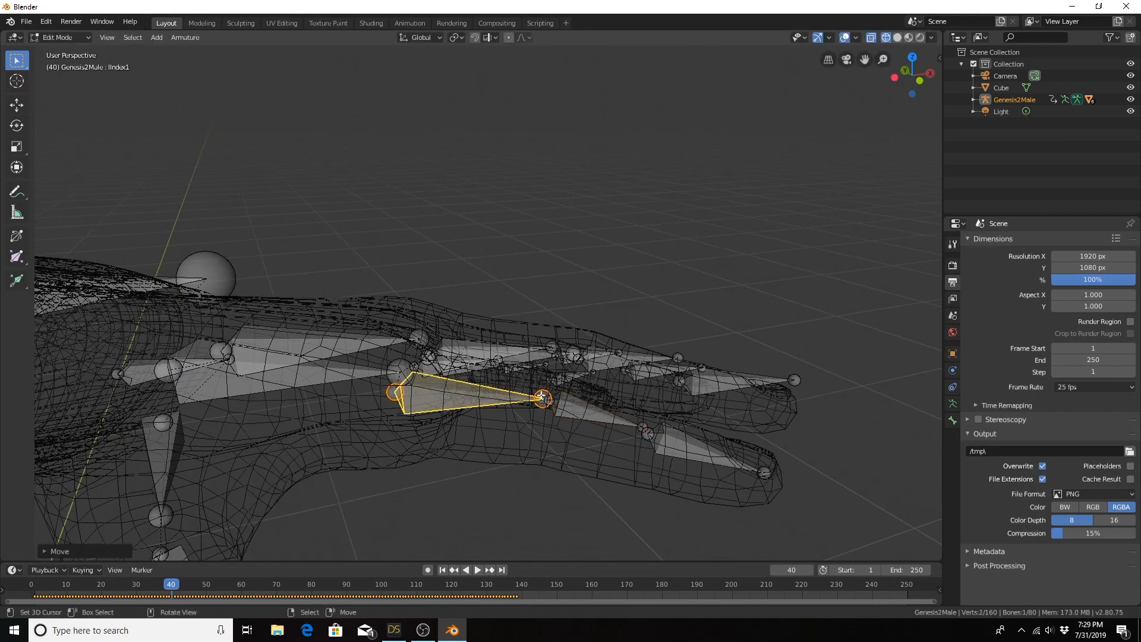
pyautogui.scroll(-2, 562, 385)
pyautogui.scroll(2, 562, 380)
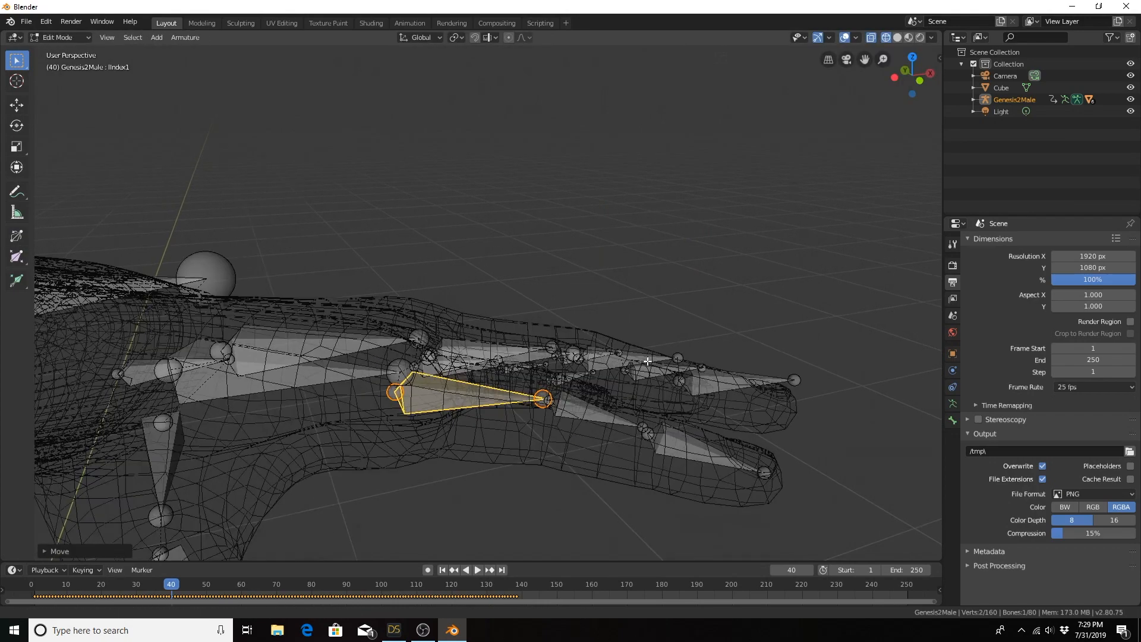
# Lower lMid3's tail along the global Z axis into the tip of the left middle finger.
pyautogui.keyDown('shift'); pyautogui.moveTo(562, 369); pyautogui.dragTo(416, 381, button='middle'); pyautogui.keyUp('shift')
pyautogui.rightClick(668, 390)
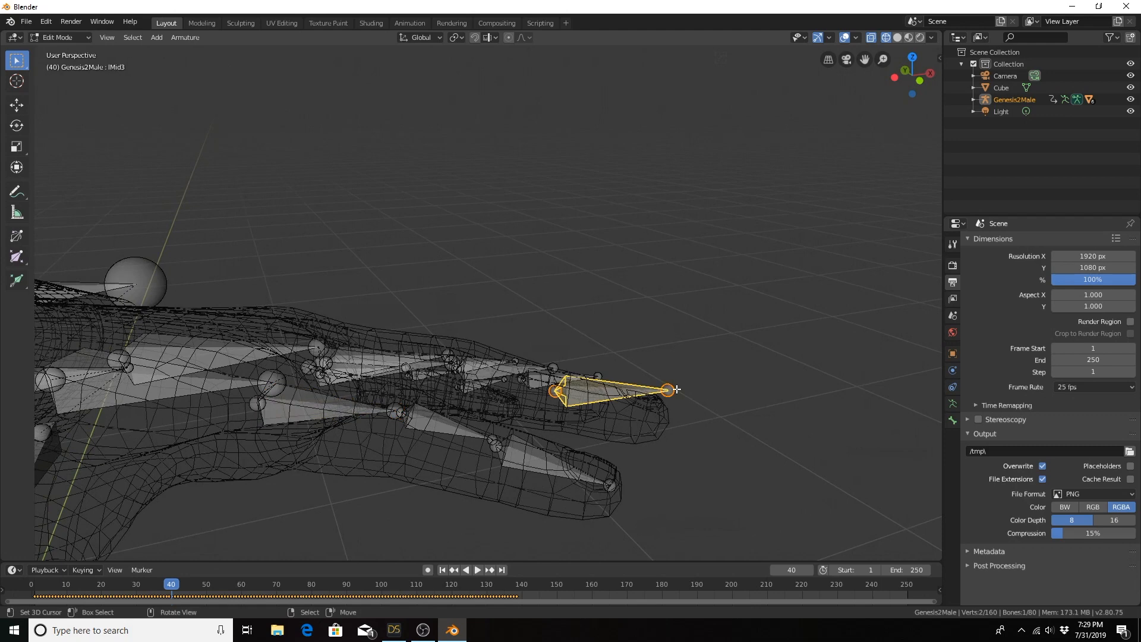
pyautogui.rightClick(676, 388)
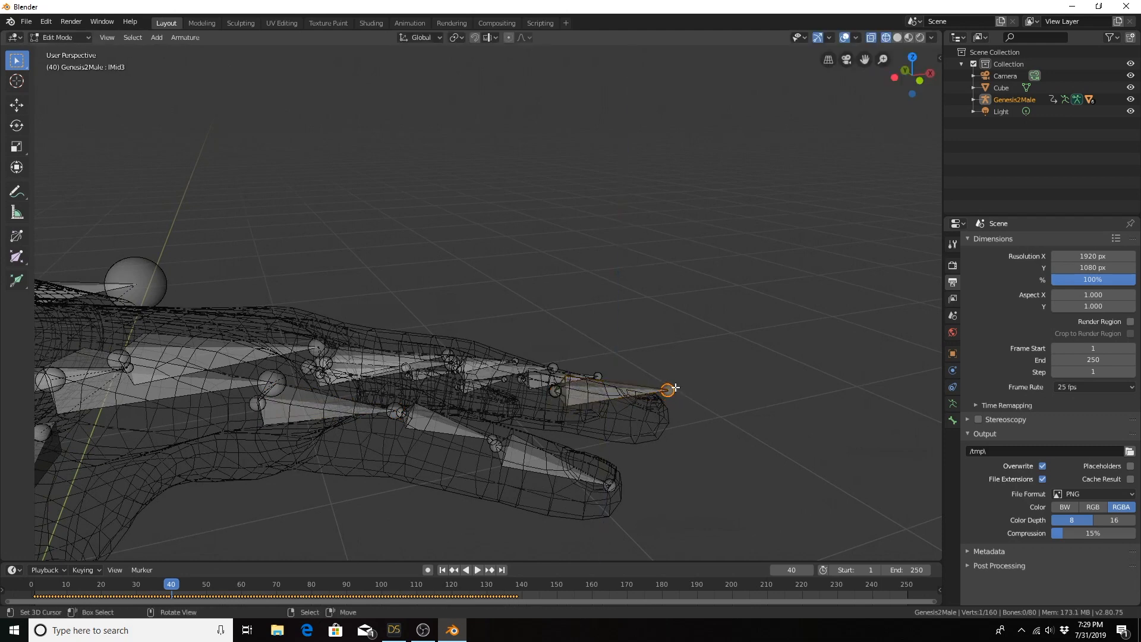
pyautogui.press('g')
pyautogui.press('z')
pyautogui.click(672, 412)
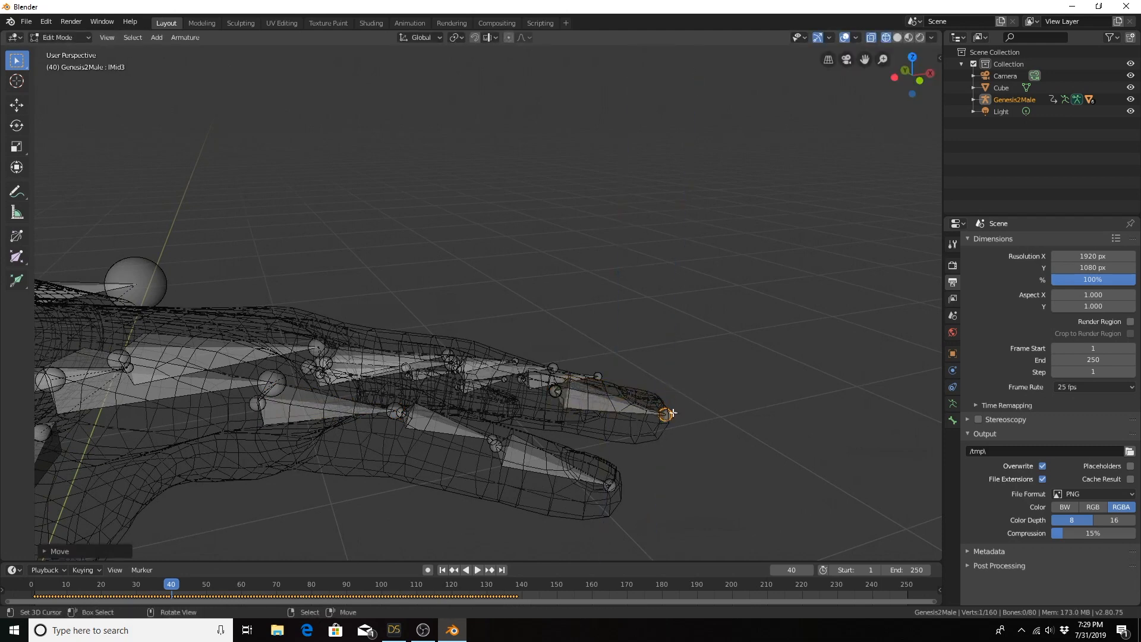
# Lower the tails of lMid2 and lMid1 along the global Z axis onto the heads of the next middle finger bones.
pyautogui.moveTo(578, 378); pyautogui.dragTo(534, 381, button='middle')
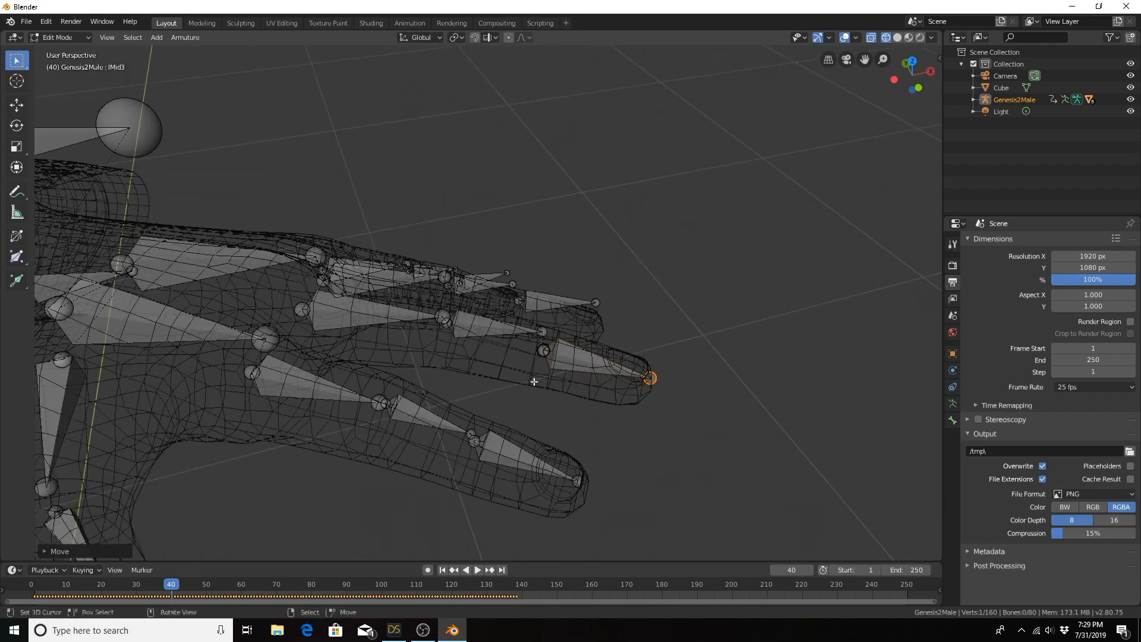
pyautogui.rightClick(540, 331)
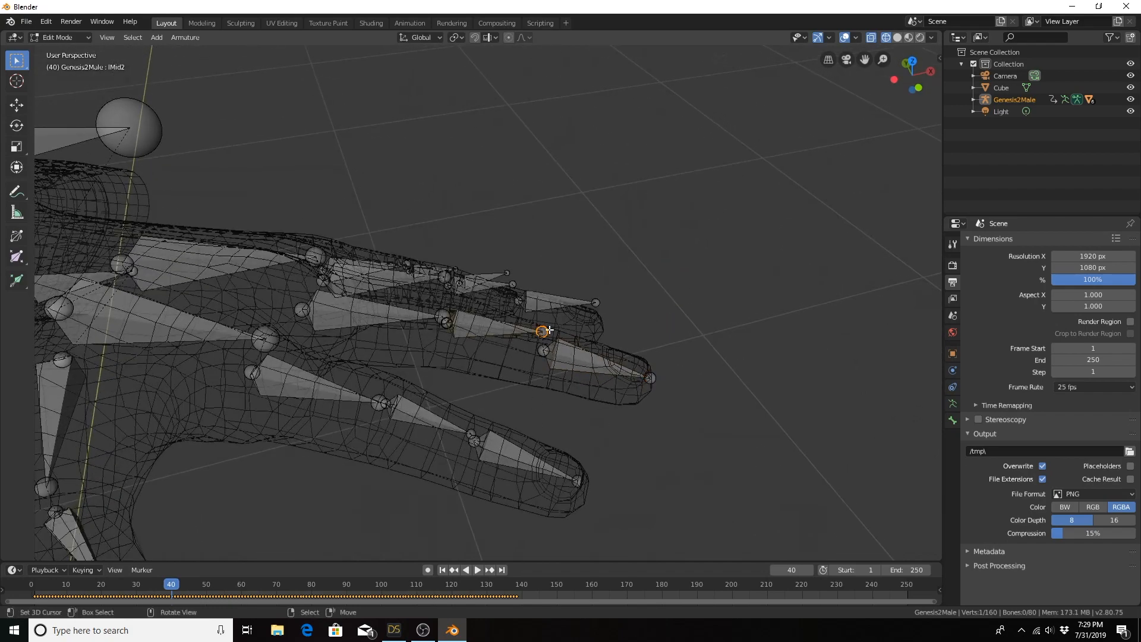
pyautogui.press('g')
pyautogui.press('z')
pyautogui.click(492, 322)
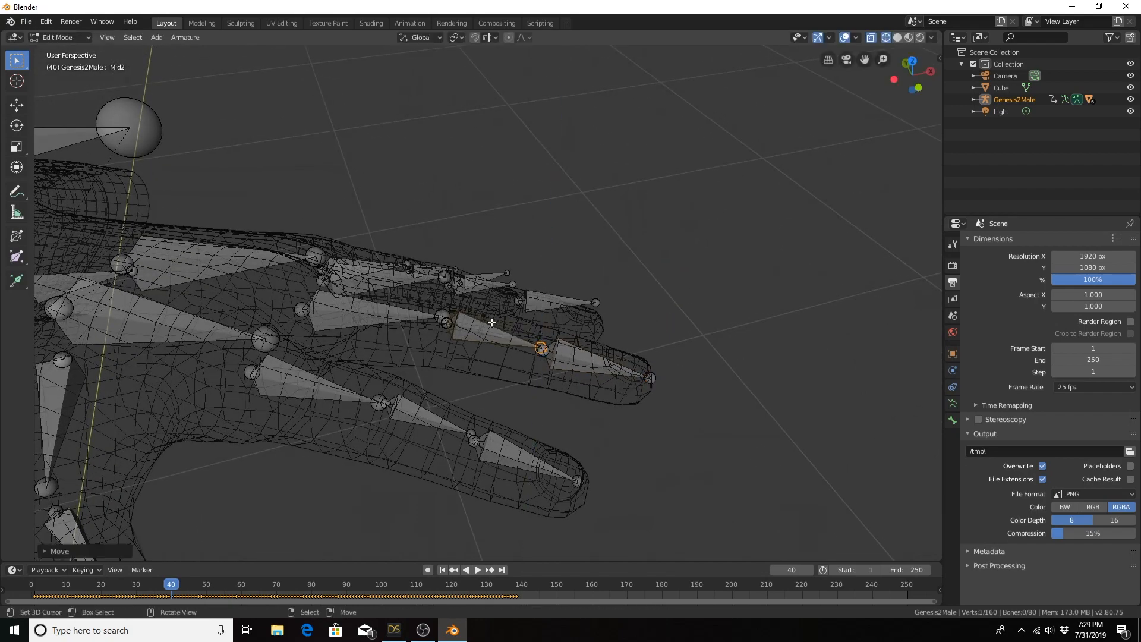
pyautogui.rightClick(447, 319)
pyautogui.press('g')
pyautogui.press('z')
pyautogui.click(443, 315)
# Lower the tails of the three left ring finger bones along the global Z axis to follow the finger mesh.
pyautogui.keyDown('shift'); pyautogui.moveTo(532, 308); pyautogui.dragTo(496, 392, button='middle'); pyautogui.keyUp('shift')
pyautogui.scroll(2, 555, 395)
pyautogui.rightClick(582, 381)
pyautogui.press('g')
pyautogui.press('z')
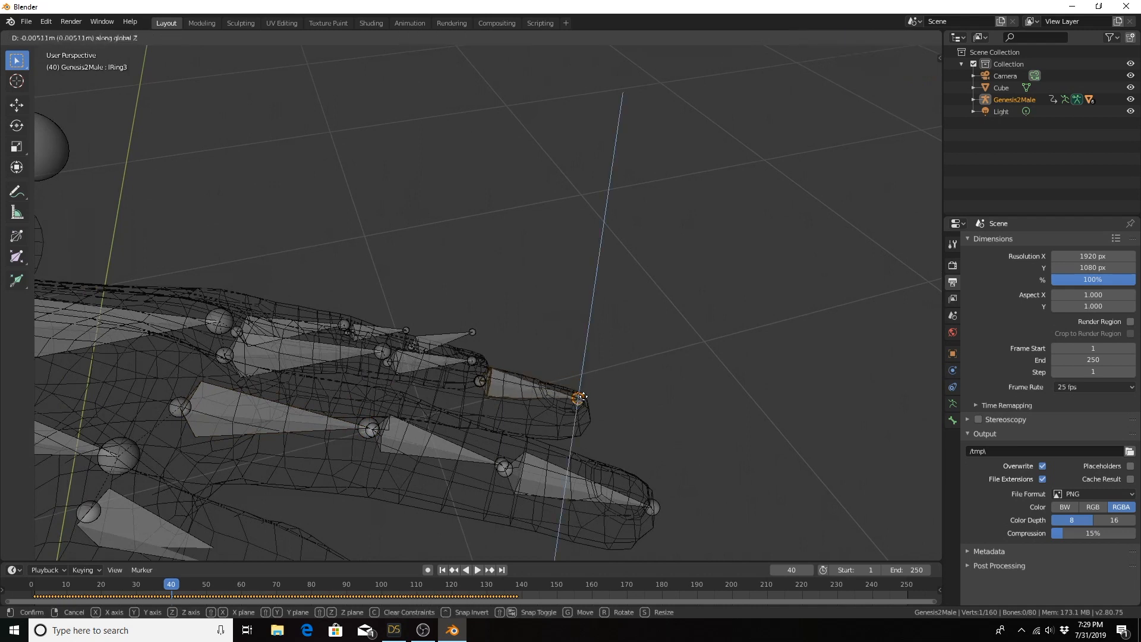
pyautogui.click(583, 402)
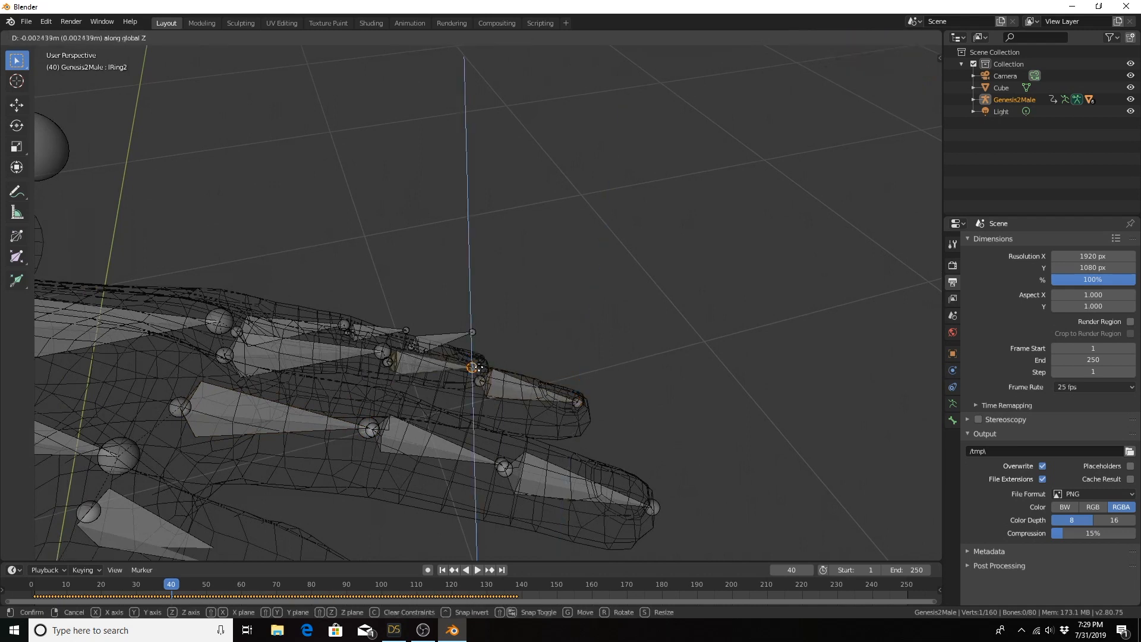
pyautogui.click(388, 349)
pyautogui.moveTo(390, 348); pyautogui.dragTo(386, 364)
# Lower lPinky3's tail along the global Z axis into the tip of the left pinky.
pyautogui.rightClick(474, 329)
pyautogui.moveTo(474, 329); pyautogui.dragTo(475, 392, button='middle')
pyautogui.keyDown('shift'); pyautogui.moveTo(497, 262); pyautogui.dragTo(467, 581, button='middle'); pyautogui.keyUp('shift')
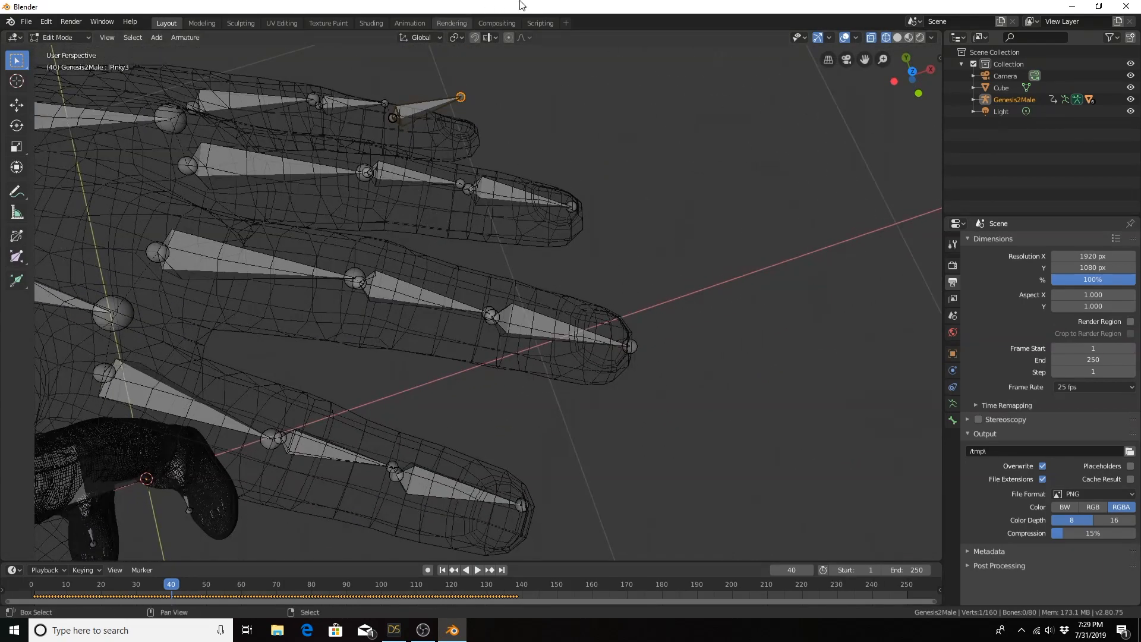
pyautogui.press('g')
pyautogui.press('z')
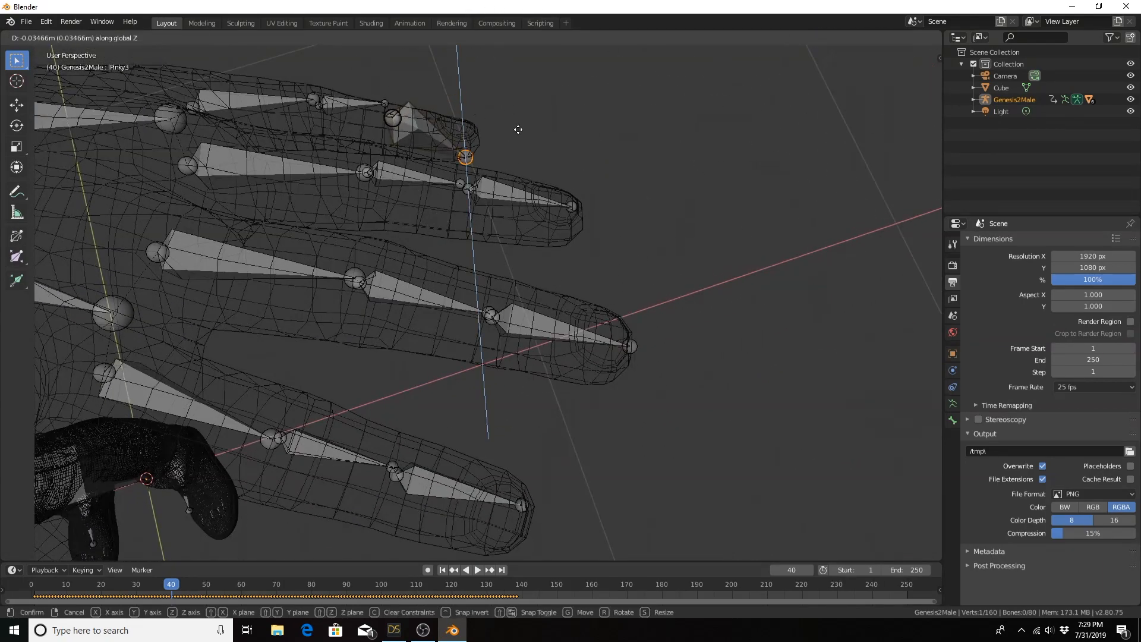
pyautogui.click(526, 110)
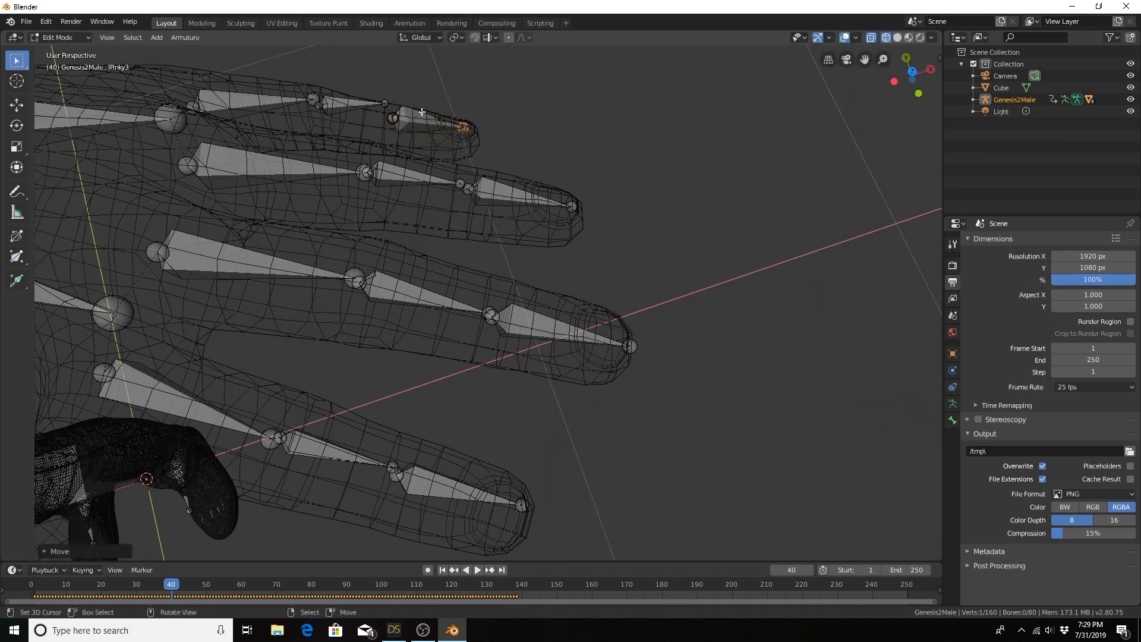
# Lower the tails of lPinky2 and lPinky1 along the global Z axis onto the next pinky joints.
pyautogui.click(382, 101)
pyautogui.press('g')
pyautogui.press('z')
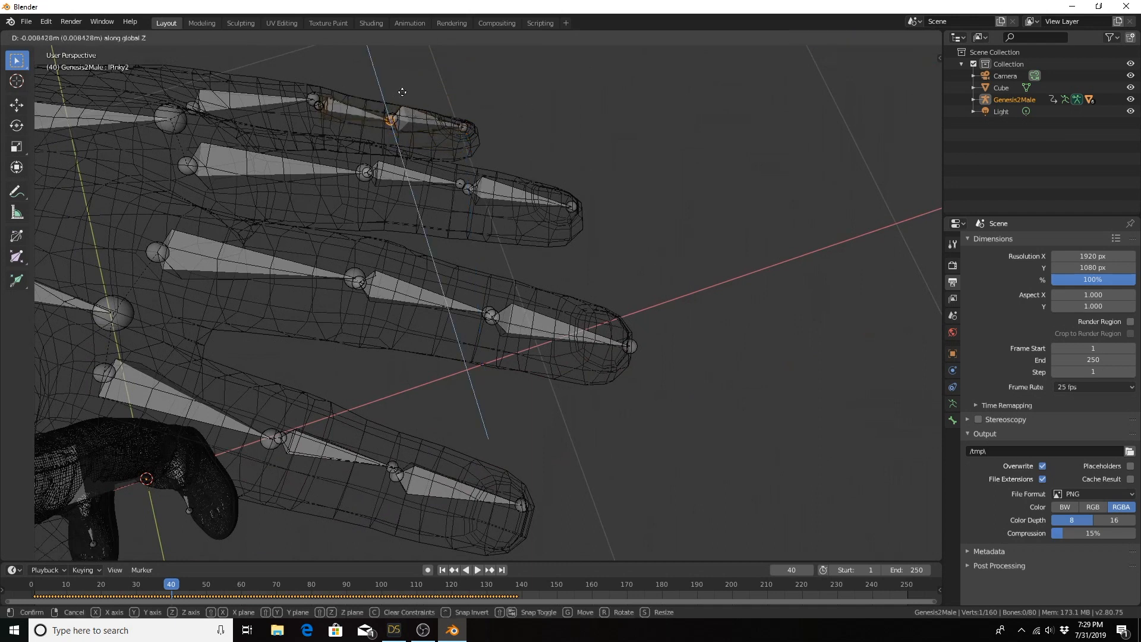
pyautogui.click(401, 89)
pyautogui.click(312, 97)
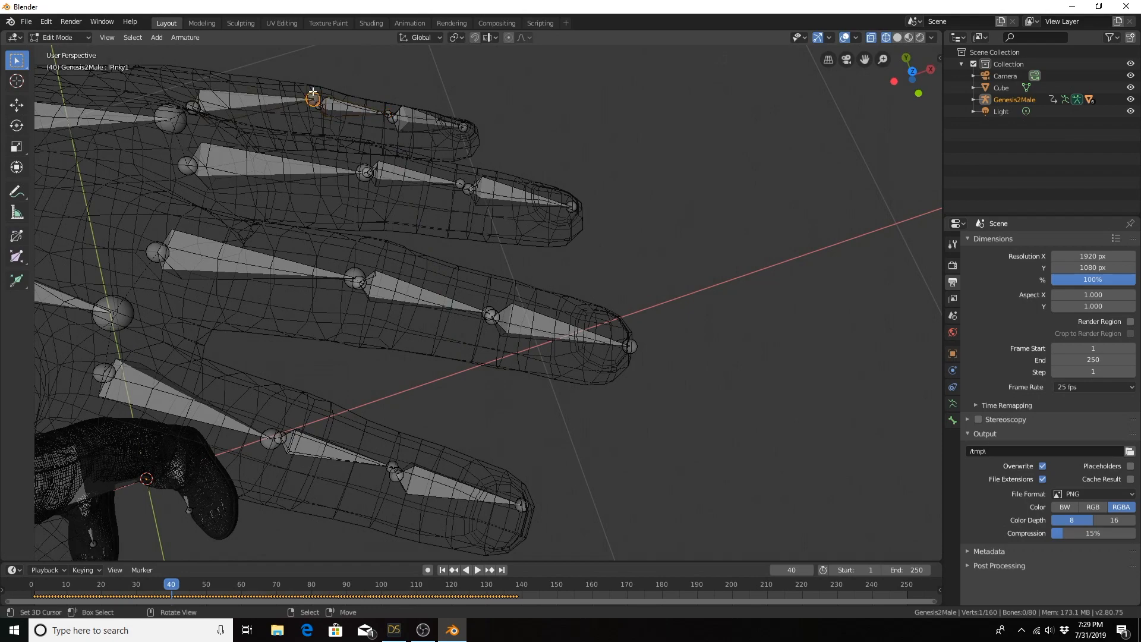
pyautogui.press('g')
pyautogui.press('z')
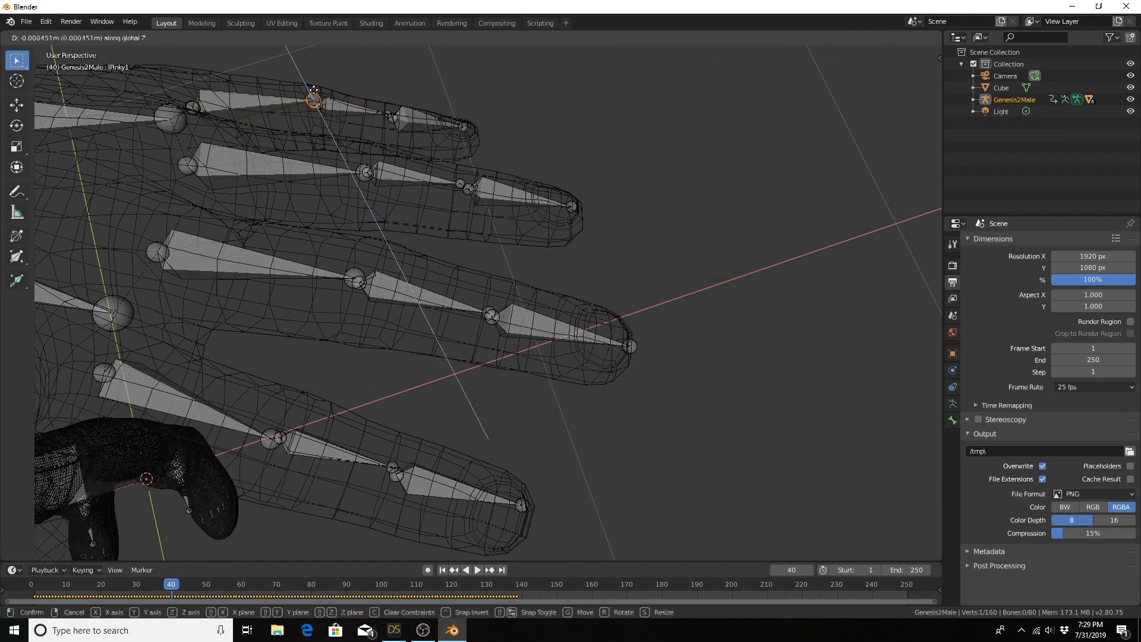
pyautogui.click(406, 129)
# Move the head of lCarpal2 in the left hand about -0.0008 m along the global X axis.
pyautogui.moveTo(406, 129); pyautogui.dragTo(413, 201, button='middle')
pyautogui.moveTo(606, 308); pyautogui.dragTo(601, 373, button='middle')
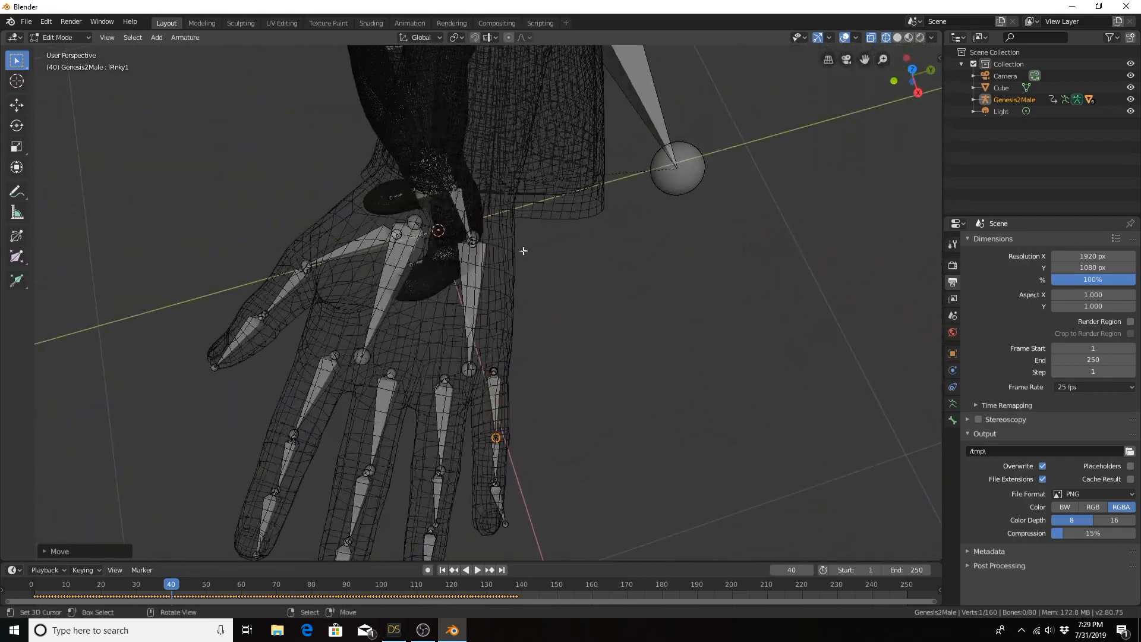
pyautogui.click(471, 234)
pyautogui.moveTo(470, 230); pyautogui.dragTo(464, 145, button='middle')
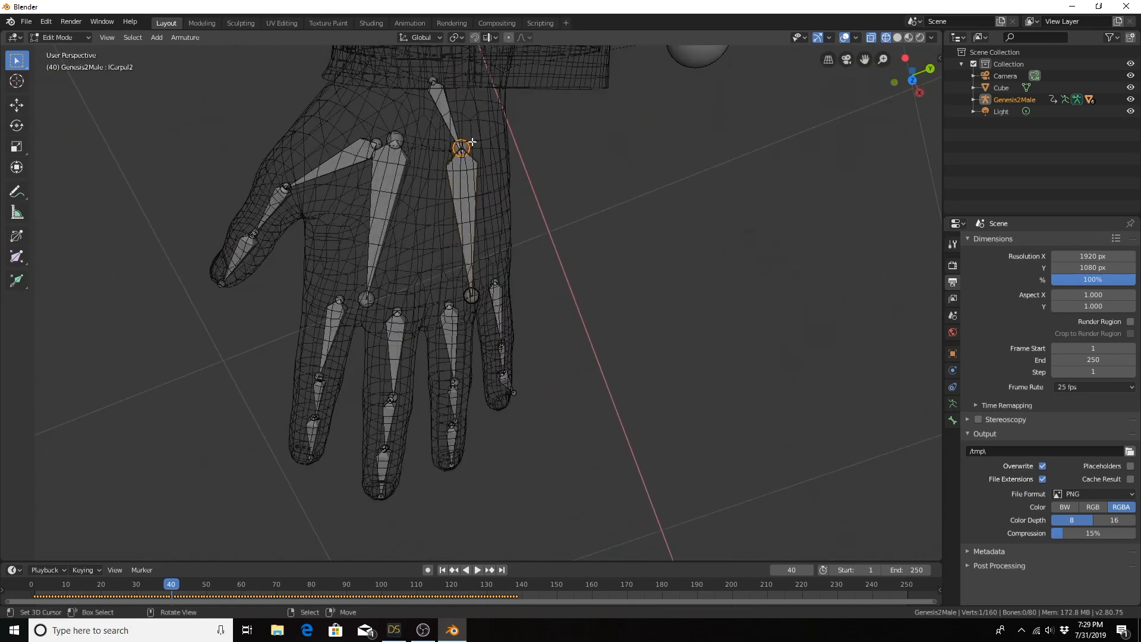
pyautogui.press('g')
pyautogui.press('x')
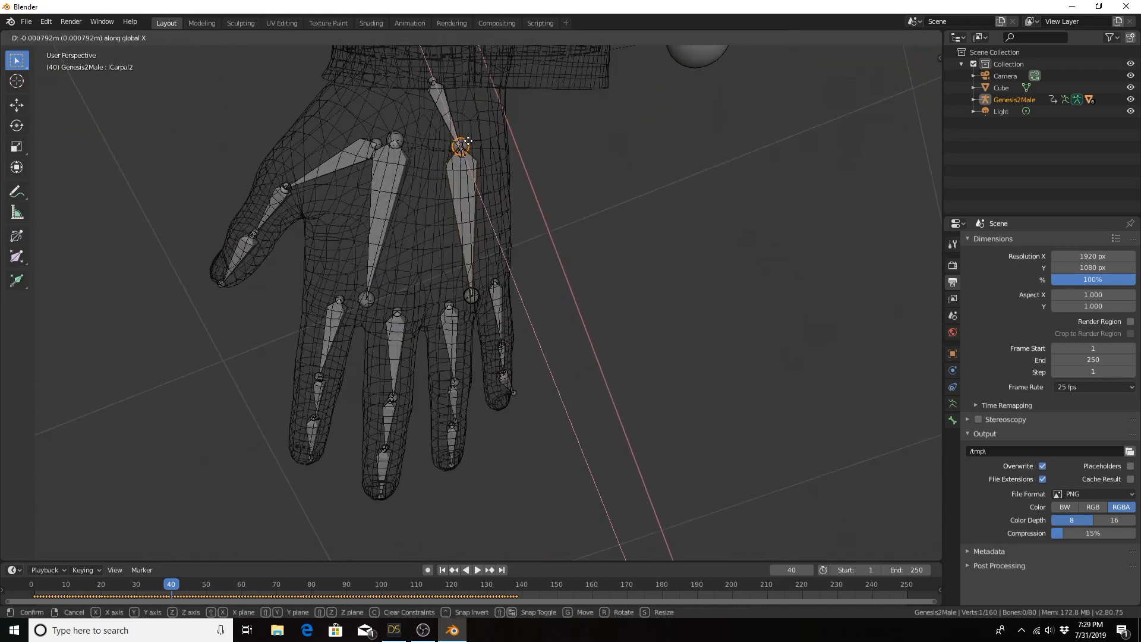
pyautogui.click(468, 142)
pyautogui.scroll(-2, 464, 146)
pyautogui.moveTo(463, 145); pyautogui.dragTo(451, 140, button='middle')
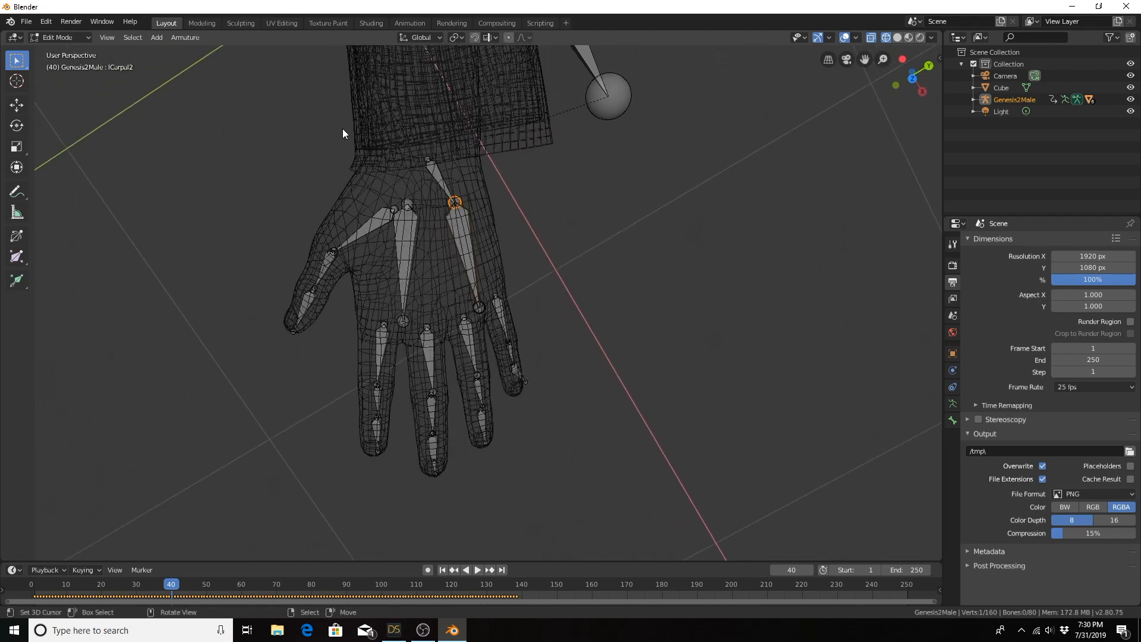
# Return the Genesis2Male armature to Object Mode and display the whole figure in solid shading.
pyautogui.press('Tab')
pyautogui.scroll(-10, 365, 141)
pyautogui.moveTo(410, 160); pyautogui.dragTo(636, 36, button='middle')
pyautogui.moveTo(625, 434)
pyautogui.keyDown('shift'); pyautogui.mouseDown(button='middle')
pyautogui.moveTo(442, 428)
pyautogui.moveTo(456, 459)
pyautogui.mouseUp(button='middle'); pyautogui.keyUp('shift')
pyautogui.click(899, 39)
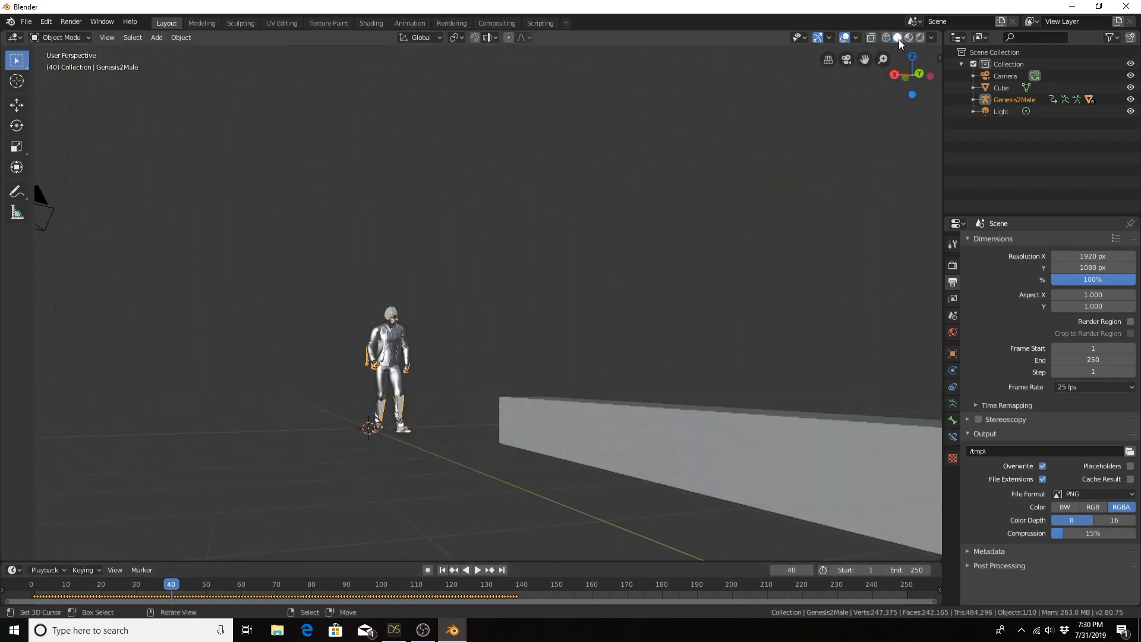
# Play the walk animation from frame 40 and stop it at frame 61.
pyautogui.scroll(5, 414, 390)
pyautogui.moveTo(387, 412)
pyautogui.keyDown('shift'); pyautogui.mouseDown(button='middle')
pyautogui.moveTo(554, 343)
pyautogui.moveTo(630, 291)
pyautogui.mouseUp(button='middle'); pyautogui.keyUp('shift')
pyautogui.scroll(4, 528, 391)
pyautogui.moveTo(528, 393)
pyautogui.mouseDown(button='middle')
pyautogui.moveTo(565, 418)
pyautogui.moveTo(546, 405)
pyautogui.mouseUp(button='middle')
pyautogui.scroll(-6, 546, 405)
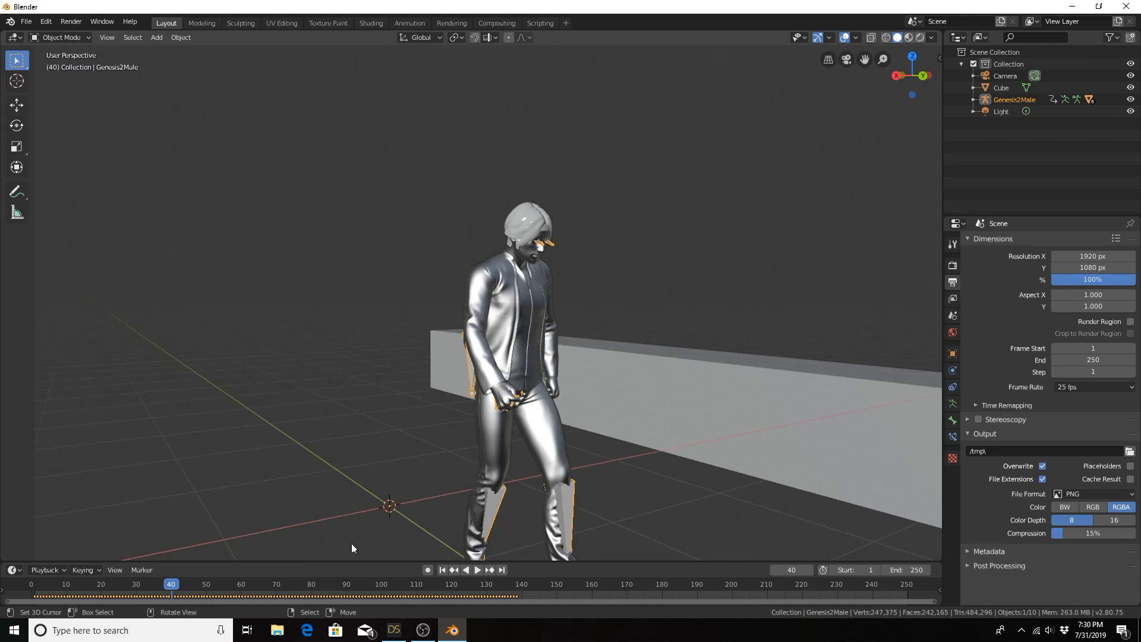
pyautogui.press('space')
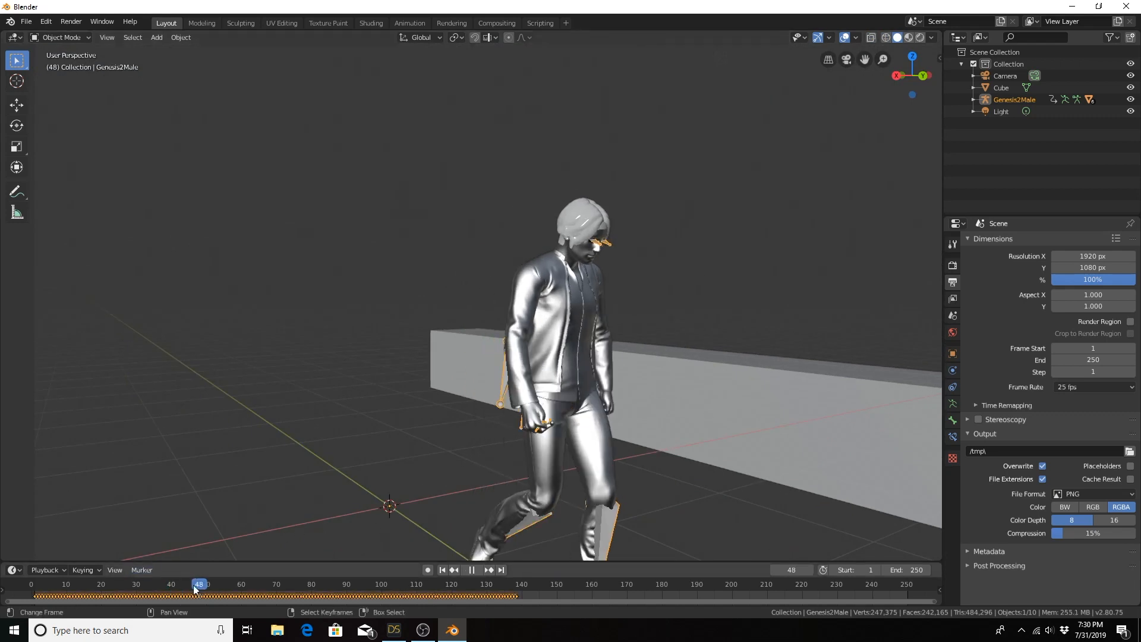
pyautogui.press('space')
# Examine the walking figure at frame 61, checking the fists, arms and protruding bones from close up and from the front.
pyautogui.moveTo(586, 491); pyautogui.dragTo(391, 478, button='middle')
pyautogui.scroll(4, 479, 461)
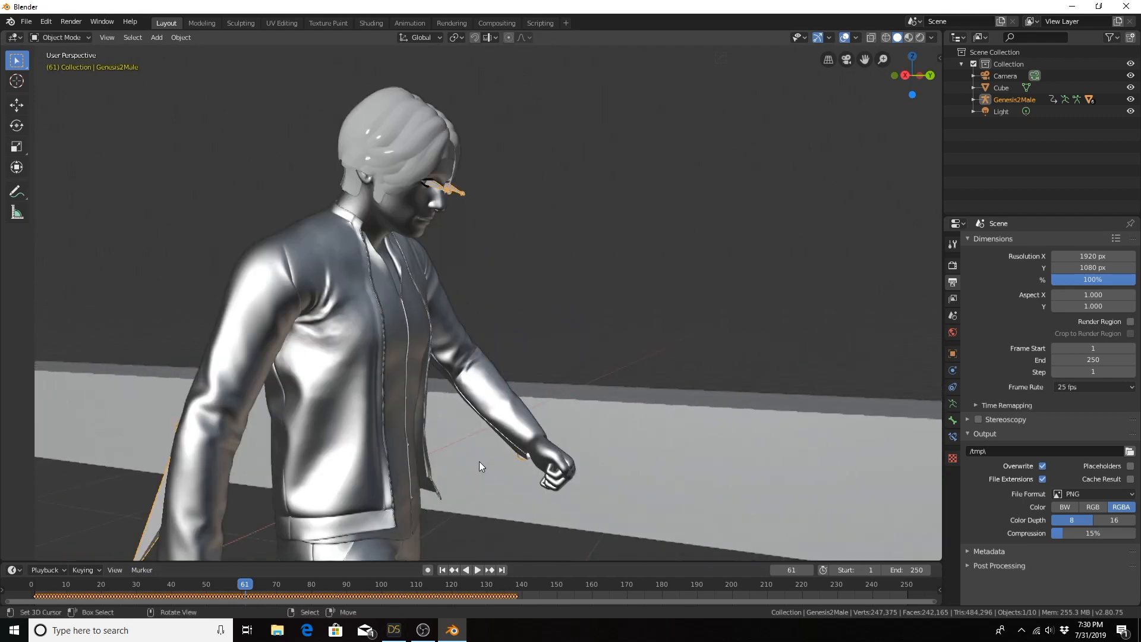
pyautogui.scroll(2, 479, 462)
pyautogui.keyDown('shift'); pyautogui.moveTo(484, 472); pyautogui.dragTo(448, 357, button='middle'); pyautogui.keyUp('shift')
pyautogui.scroll(5, 470, 348)
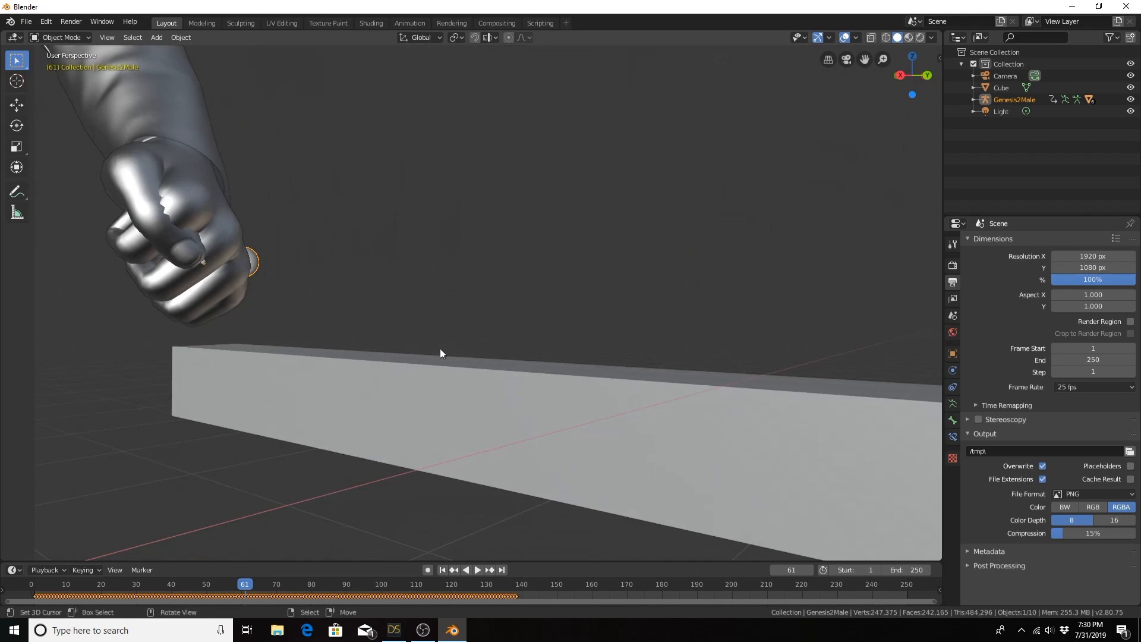
pyautogui.scroll(-5, 283, 323)
pyautogui.moveTo(283, 323); pyautogui.dragTo(232, 322, button='middle')
pyautogui.scroll(-1, 232, 322)
pyautogui.scroll(-2, 232, 322)
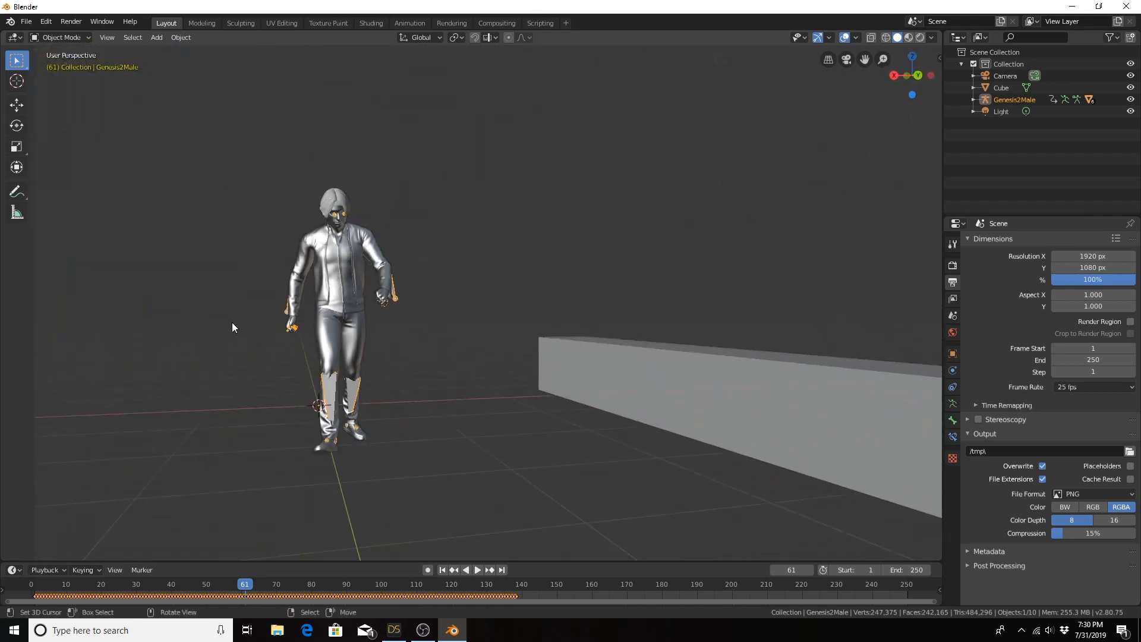
pyautogui.scroll(4, 232, 322)
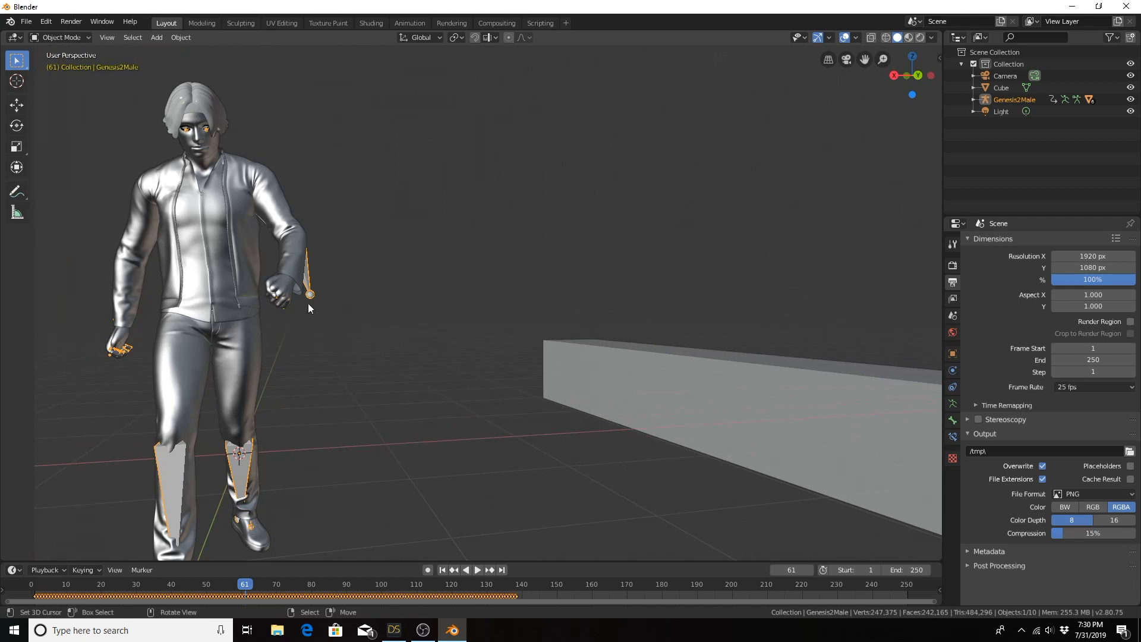
pyautogui.scroll(-4, 277, 314)
pyautogui.scroll(4, 277, 314)
pyautogui.scroll(-2, 277, 314)
pyautogui.scroll(2, 285, 287)
pyautogui.moveTo(341, 272); pyautogui.dragTo(535, 354, button='middle')
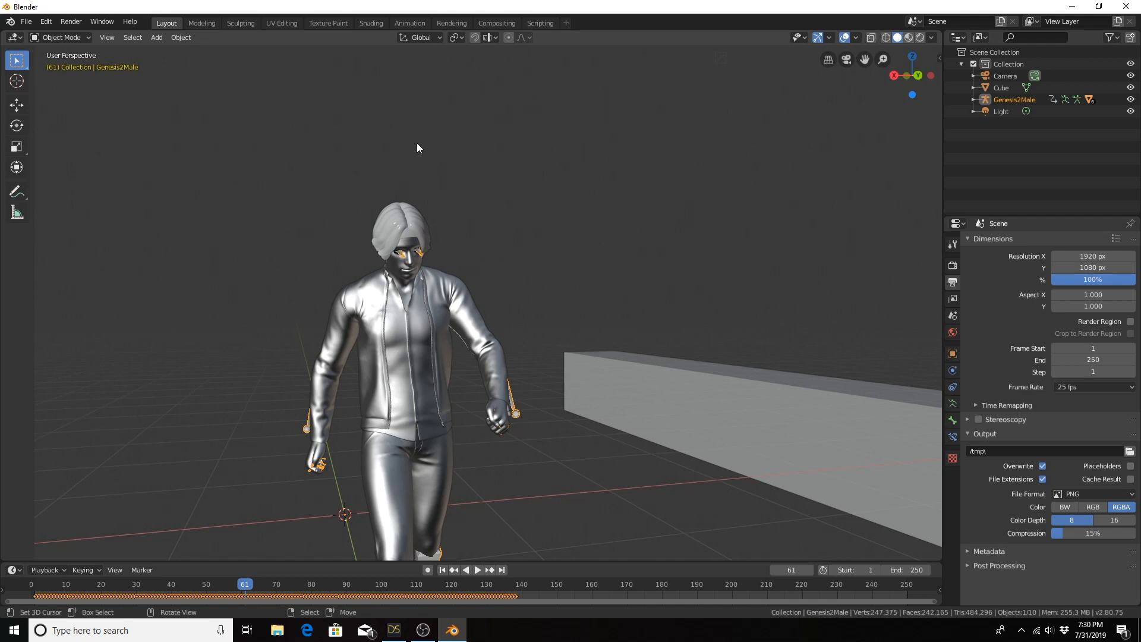
pyautogui.keyDown('shift'); pyautogui.moveTo(558, 244); pyautogui.dragTo(414, 141, button='middle'); pyautogui.keyUp('shift')
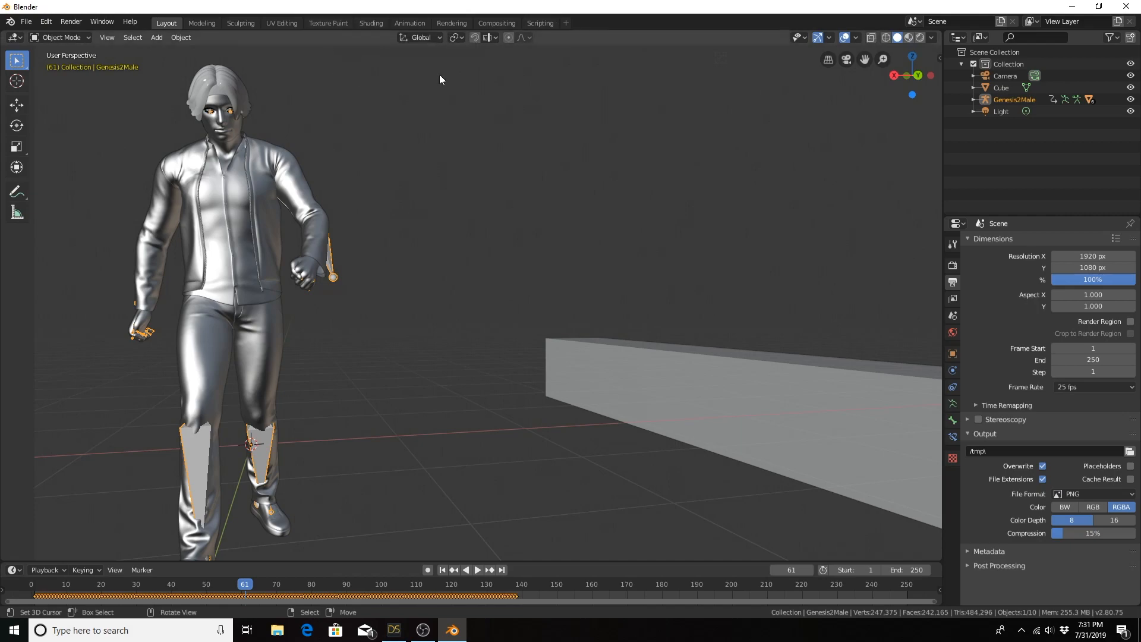
# Switch to DAZ Studio, close it and return to Blender.
pyautogui.click(394, 630)
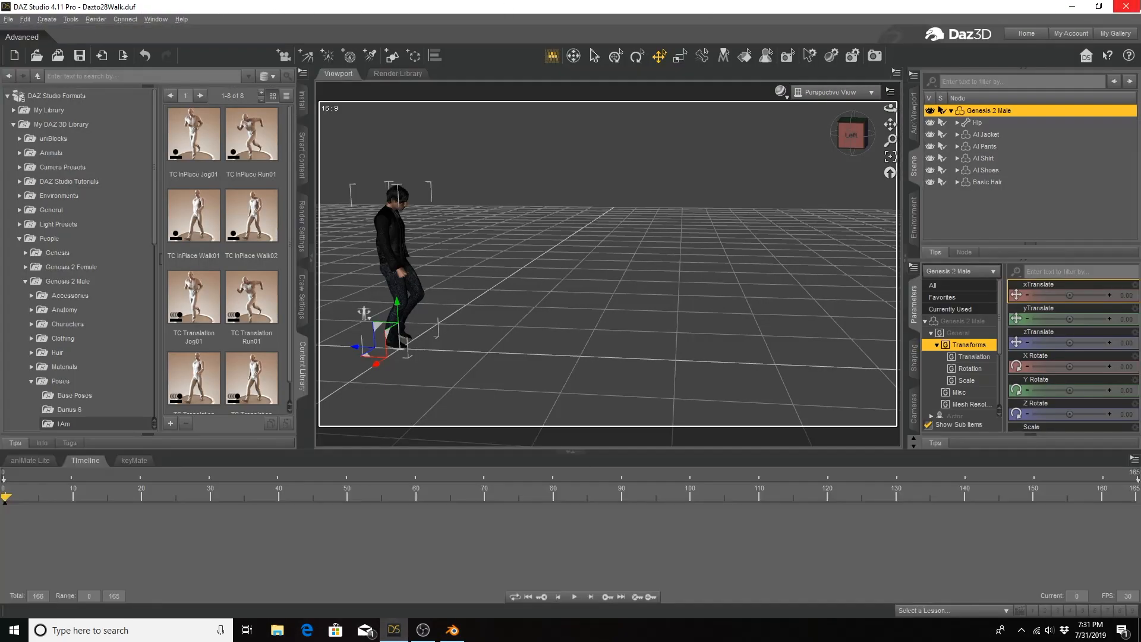
pyautogui.click(1137, 5)
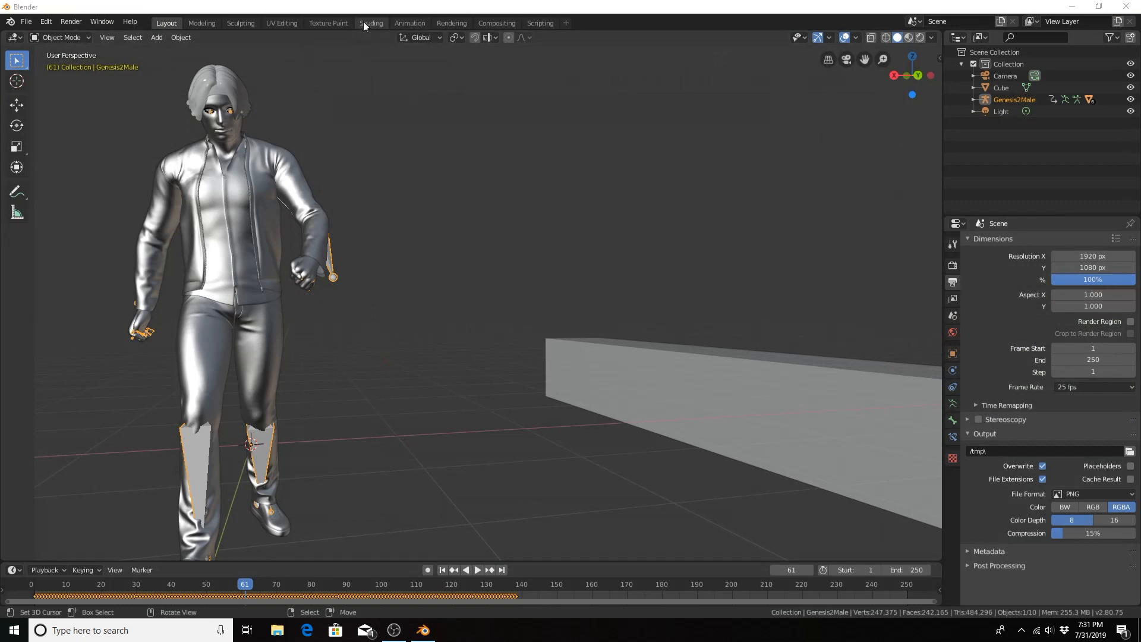
# Inspect the figure's hair, face and jacket textures from several angles in material preview shading.
pyautogui.moveTo(510, 236)
pyautogui.mouseDown(button='middle')
pyautogui.moveTo(494, 197)
pyautogui.moveTo(512, 286)
pyautogui.moveTo(447, 294)
pyautogui.mouseUp(button='middle')
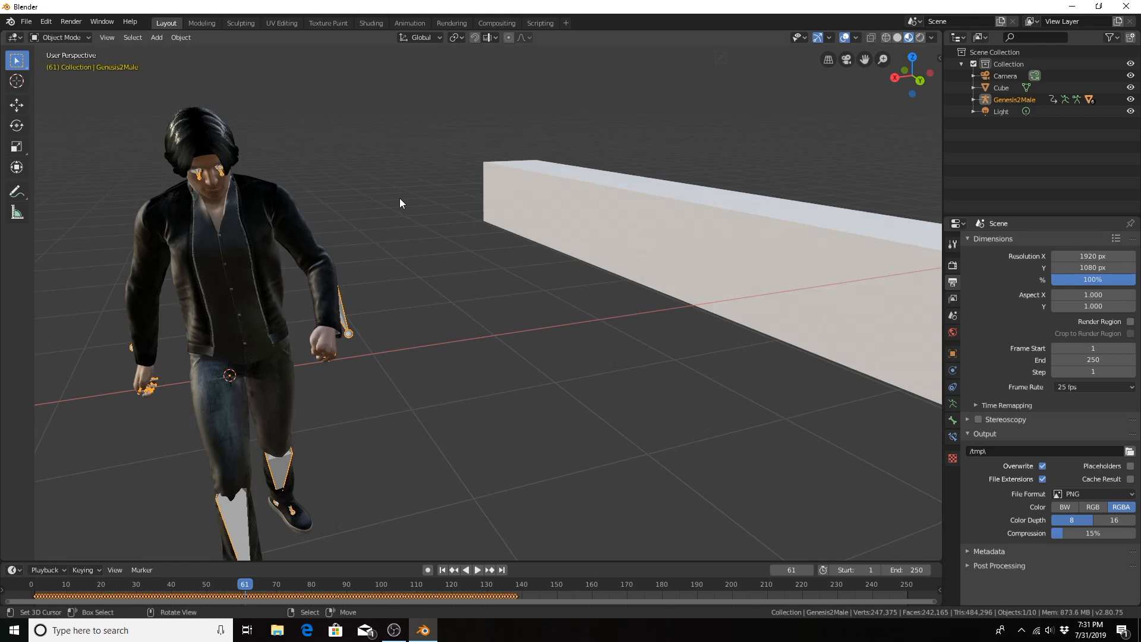
pyautogui.scroll(4, 263, 201)
pyautogui.keyDown('shift'); pyautogui.moveTo(263, 201); pyautogui.dragTo(486, 291, button='middle'); pyautogui.keyUp('shift')
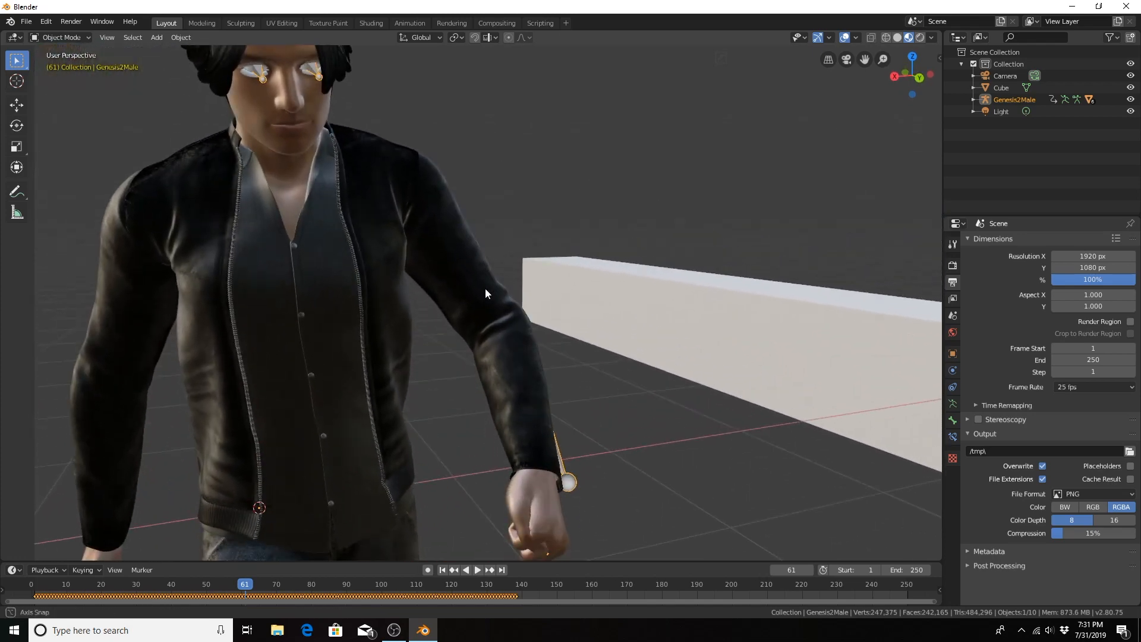
pyautogui.scroll(2, 448, 172)
pyautogui.scroll(-1, 447, 172)
pyautogui.keyDown('shift'); pyautogui.moveTo(448, 172); pyautogui.dragTo(341, 229, button='middle'); pyautogui.keyUp('shift')
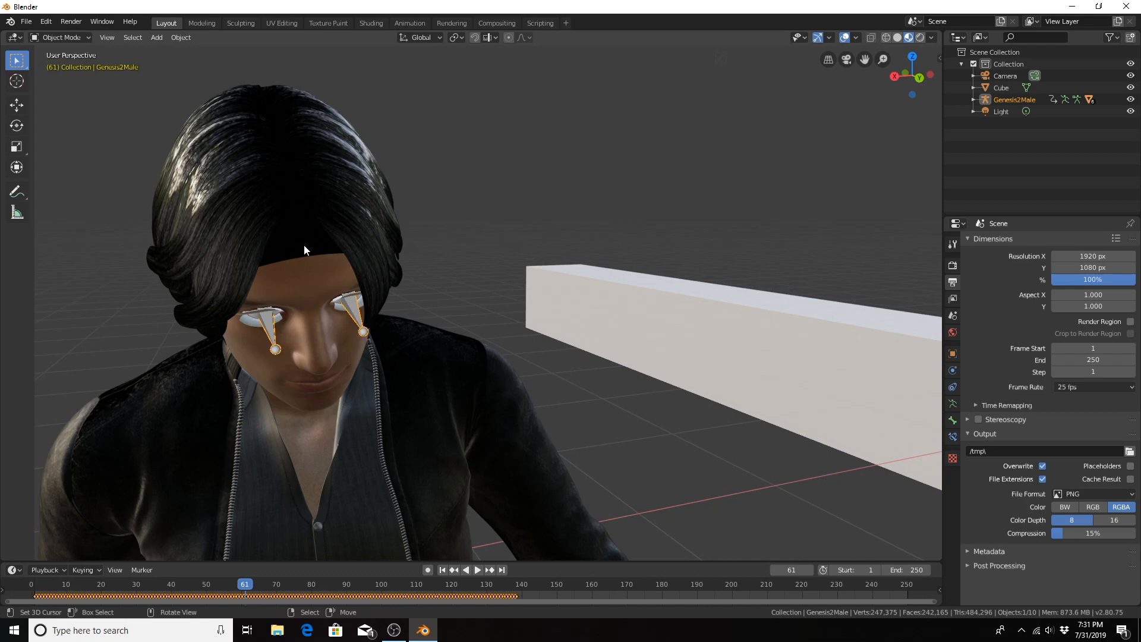
pyautogui.hotkey('ctrl', 'z')
pyautogui.hotkey('ctrl', 'shift', 'z')
pyautogui.moveTo(232, 221); pyautogui.dragTo(218, 257, button='middle')
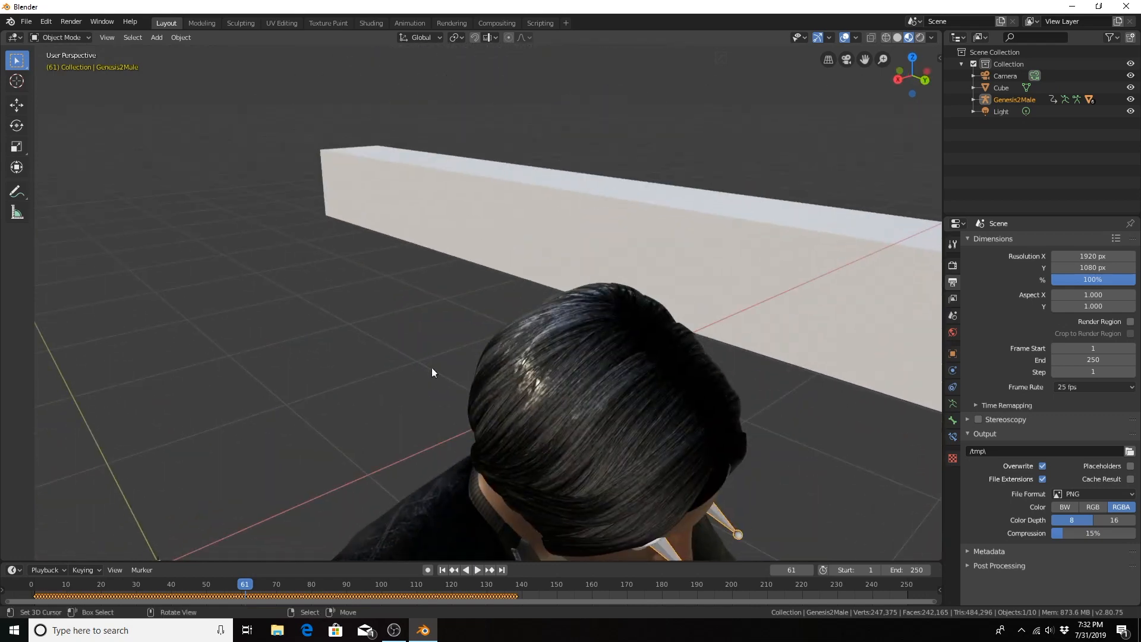
pyautogui.keyDown('shift'); pyautogui.moveTo(470, 393); pyautogui.dragTo(428, 301, button='middle'); pyautogui.keyUp('shift')
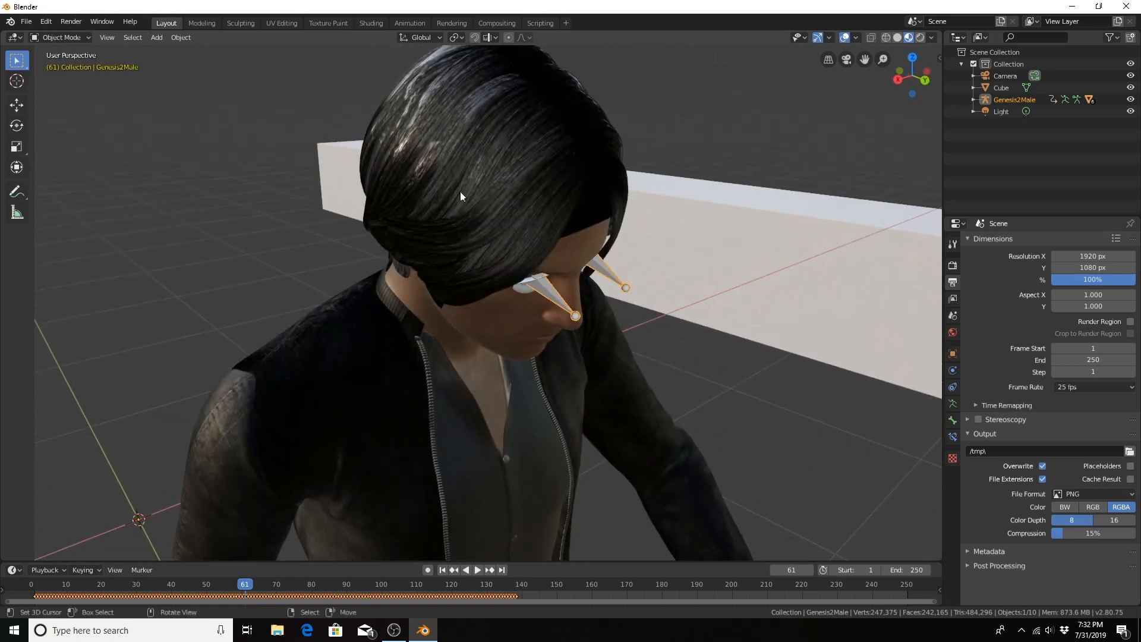
pyautogui.keyDown('shift'); pyautogui.moveTo(453, 241); pyautogui.dragTo(428, 272, button='middle'); pyautogui.keyUp('shift')
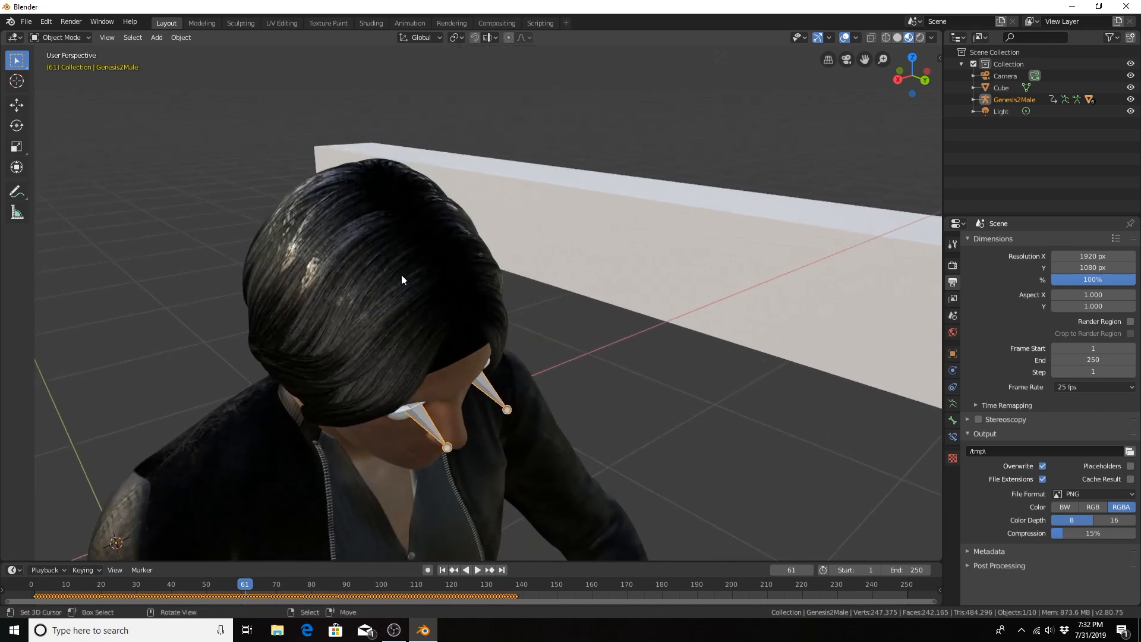
pyautogui.keyDown('shift'); pyautogui.moveTo(311, 324); pyautogui.dragTo(237, 286, button='middle'); pyautogui.keyUp('shift')
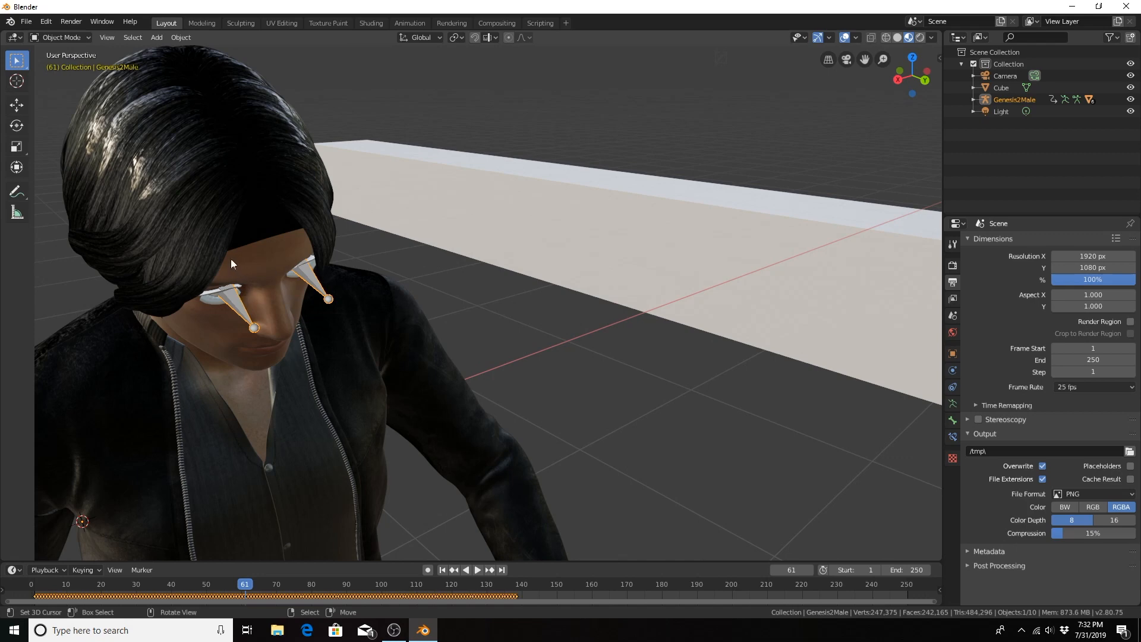
# Expand the Genesis2Male hierarchy and hide the armature so that only the character's meshes are displayed.
pyautogui.click(953, 265)
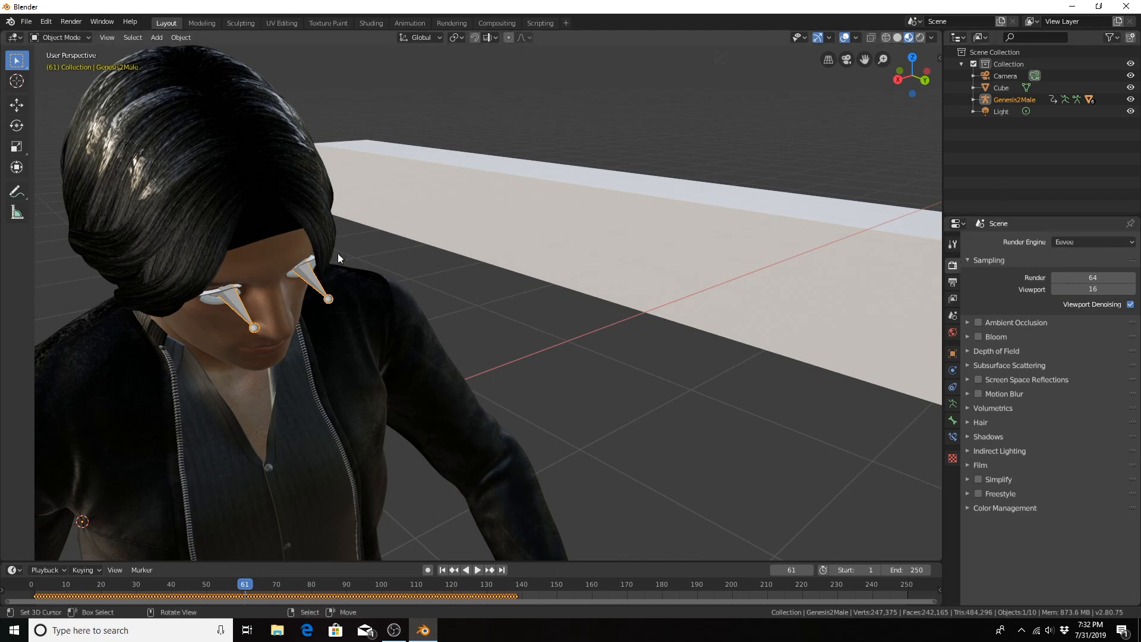
pyautogui.click(973, 99)
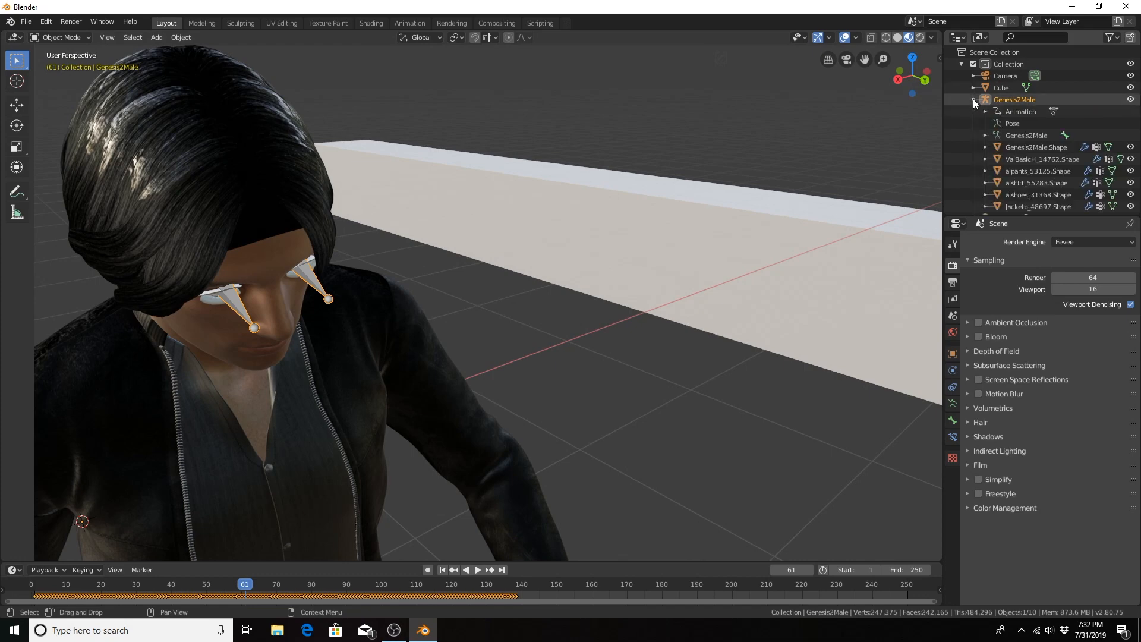
pyautogui.scroll(-5, 761, 186)
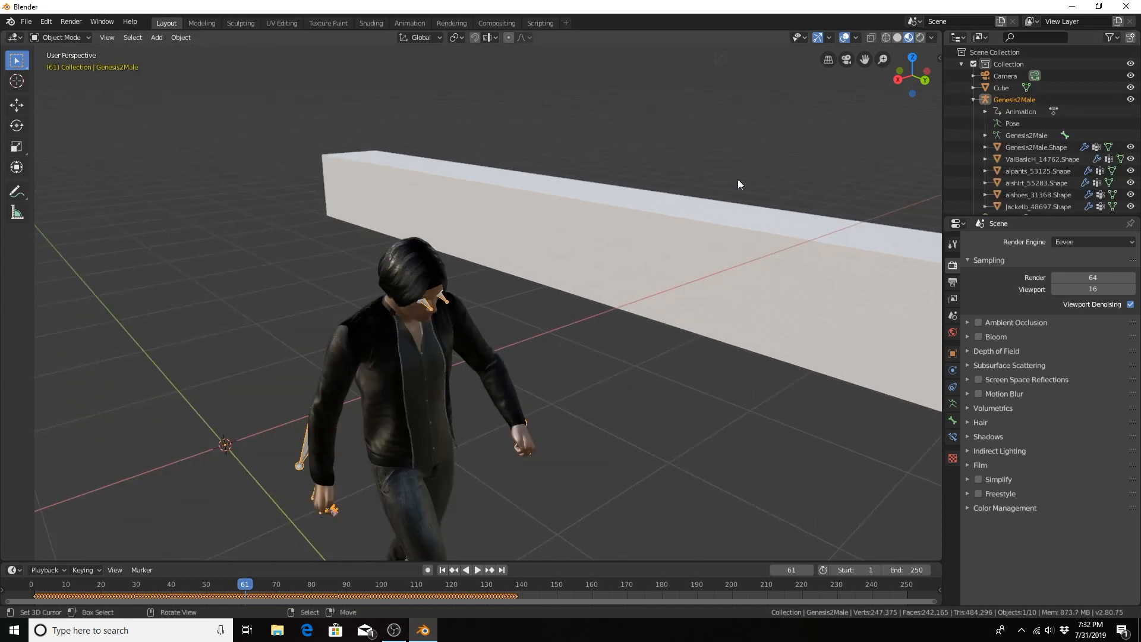
pyautogui.click(1131, 99)
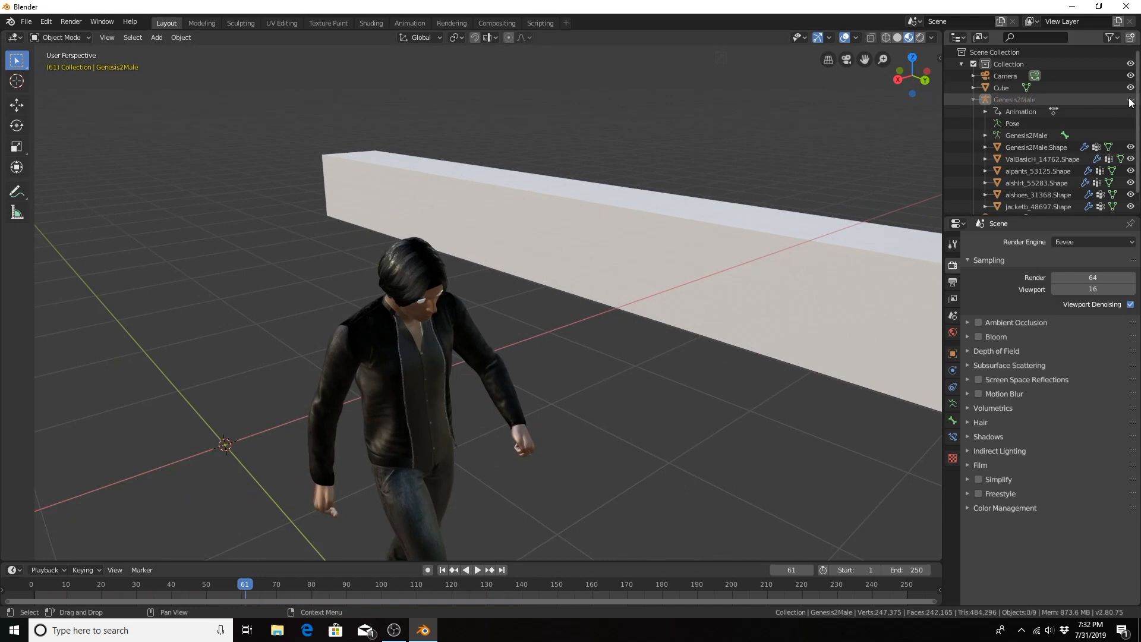
# Examine the character's face, eyes and hair materials up close from the front.
pyautogui.moveTo(744, 214); pyautogui.dragTo(527, 244, button='middle')
pyautogui.scroll(3, 527, 244)
pyautogui.moveTo(428, 230); pyautogui.dragTo(536, 228, button='middle')
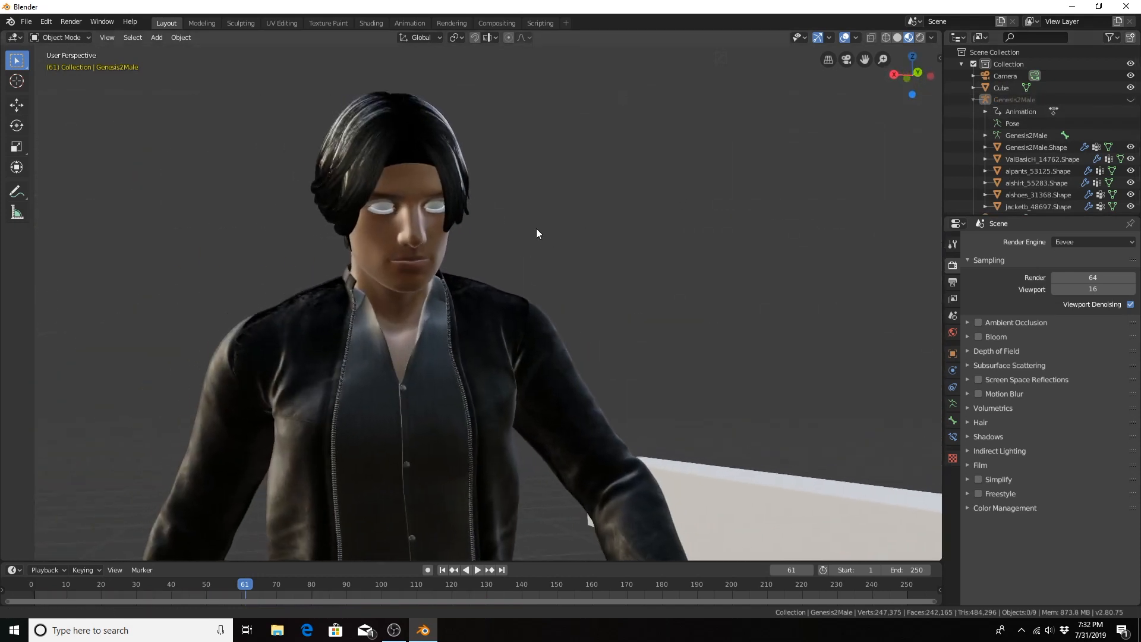
pyautogui.scroll(5, 439, 189)
pyautogui.scroll(-4, 439, 189)
pyautogui.scroll(2, 448, 220)
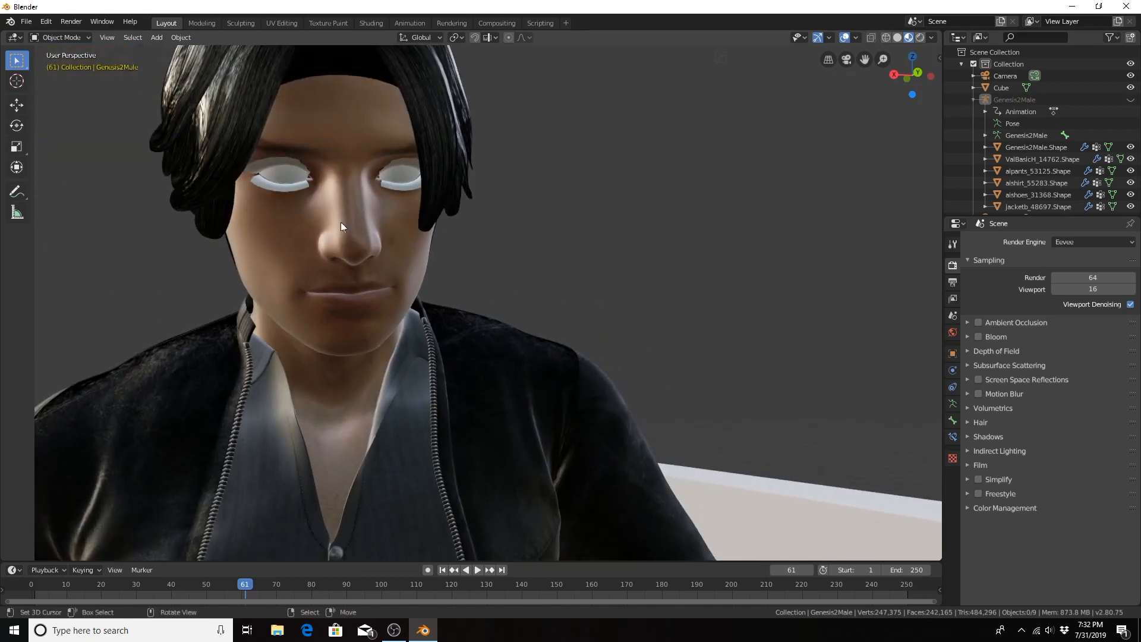
pyautogui.scroll(-4, 340, 199)
pyautogui.scroll(4, 340, 200)
pyautogui.moveTo(464, 217); pyautogui.dragTo(439, 214, button='middle')
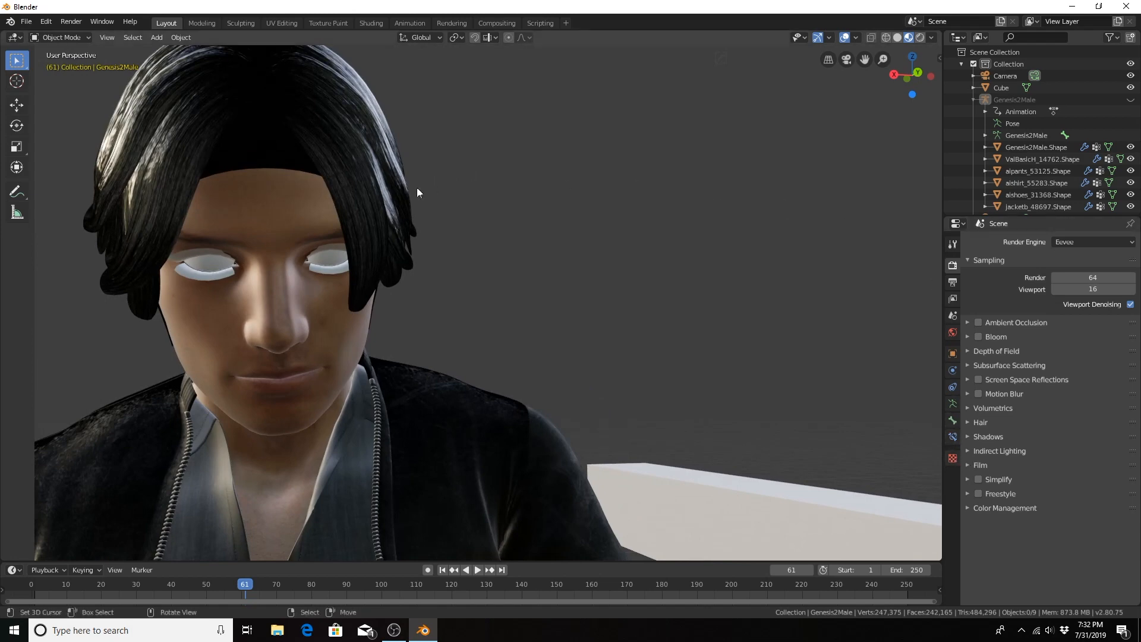
# Select the hair mesh ValBasicH_14762.Shape and switch to the Shading workspace with the head in close view.
pyautogui.click(292, 206)
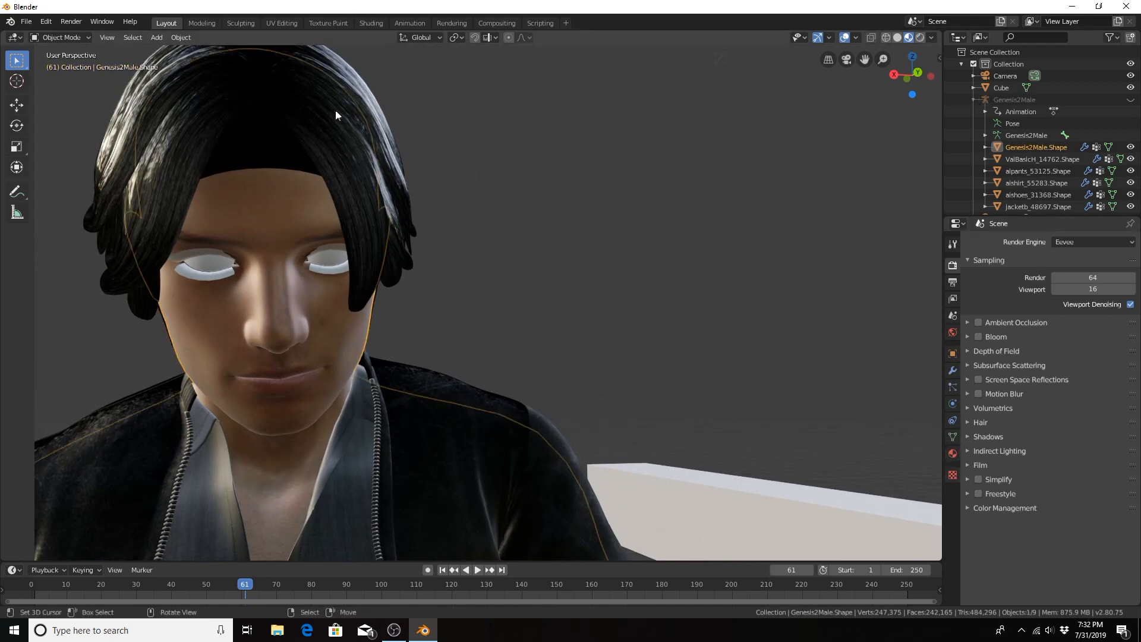
pyautogui.click(362, 117)
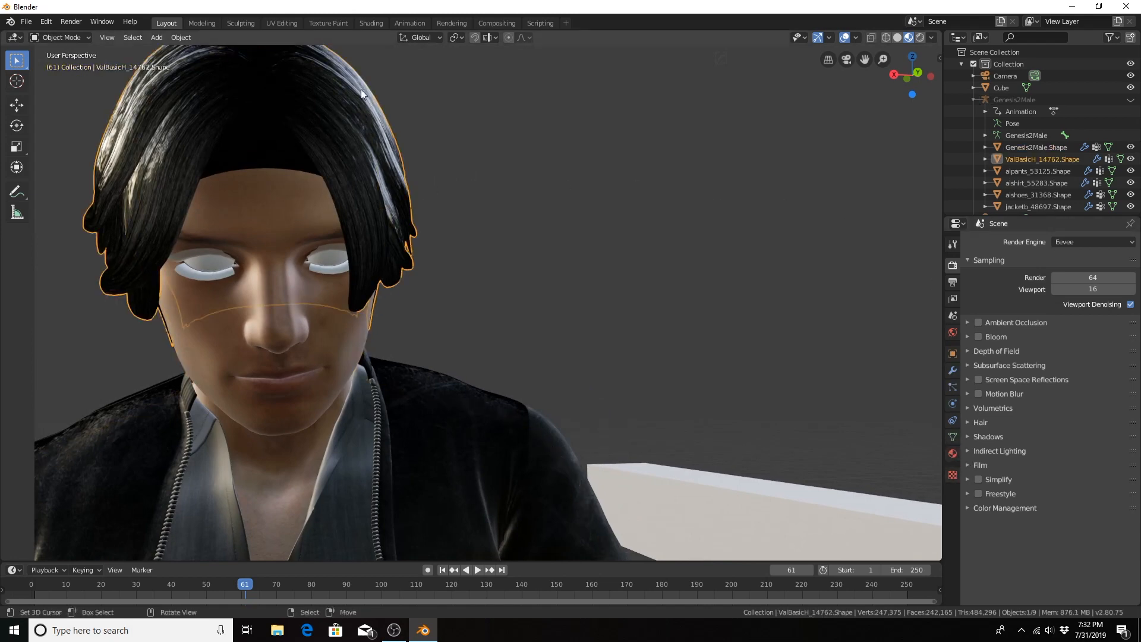
pyautogui.click(369, 23)
pyautogui.moveTo(652, 208); pyautogui.dragTo(542, 184, button='middle')
pyautogui.scroll(5, 605, 237)
pyautogui.keyDown('shift'); pyautogui.moveTo(606, 236); pyautogui.dragTo(430, 126, button='middle'); pyautogui.keyUp('shift')
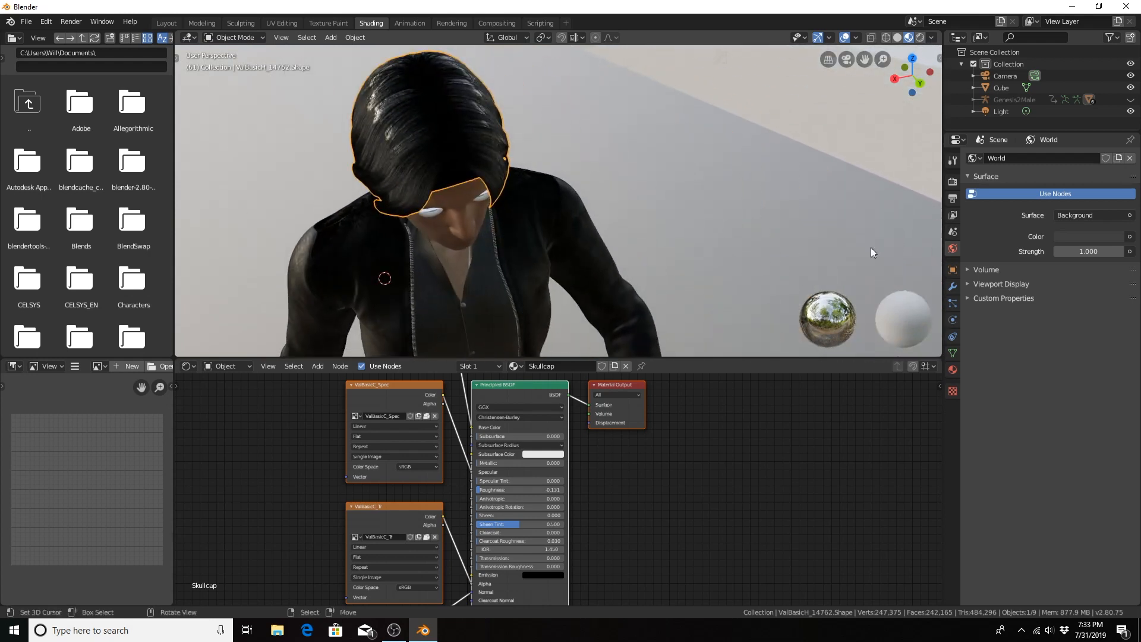
# Open the hair mesh's material settings and examine the Skullcap material's shader nodes, transparency texture and surface values.
pyautogui.click(953, 370)
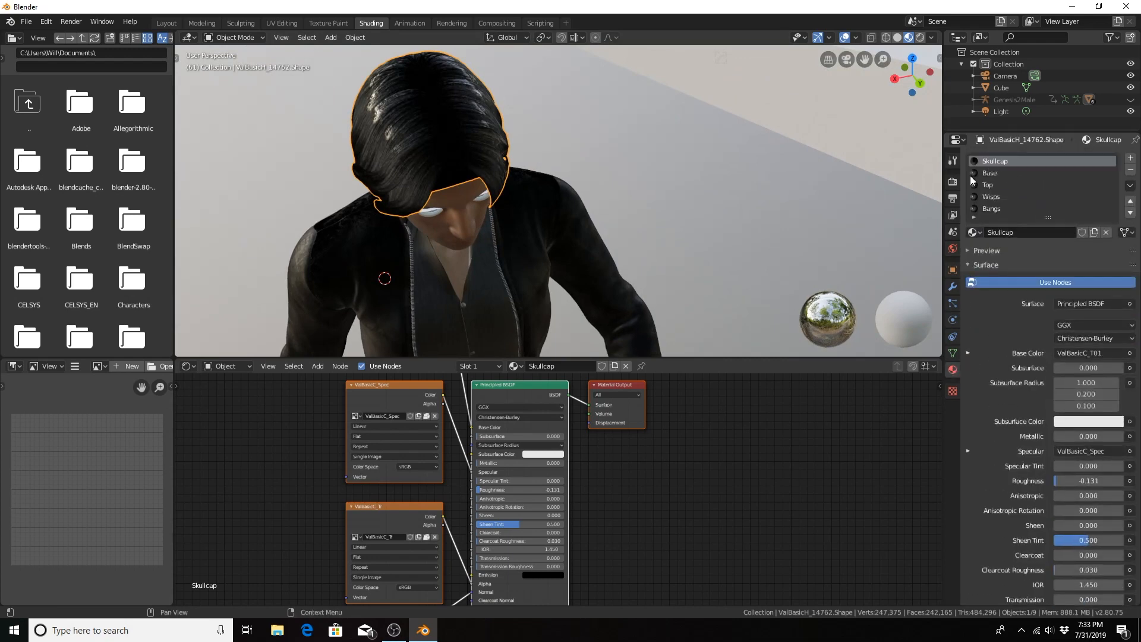
pyautogui.moveTo(427, 433); pyautogui.dragTo(441, 518, button='middle')
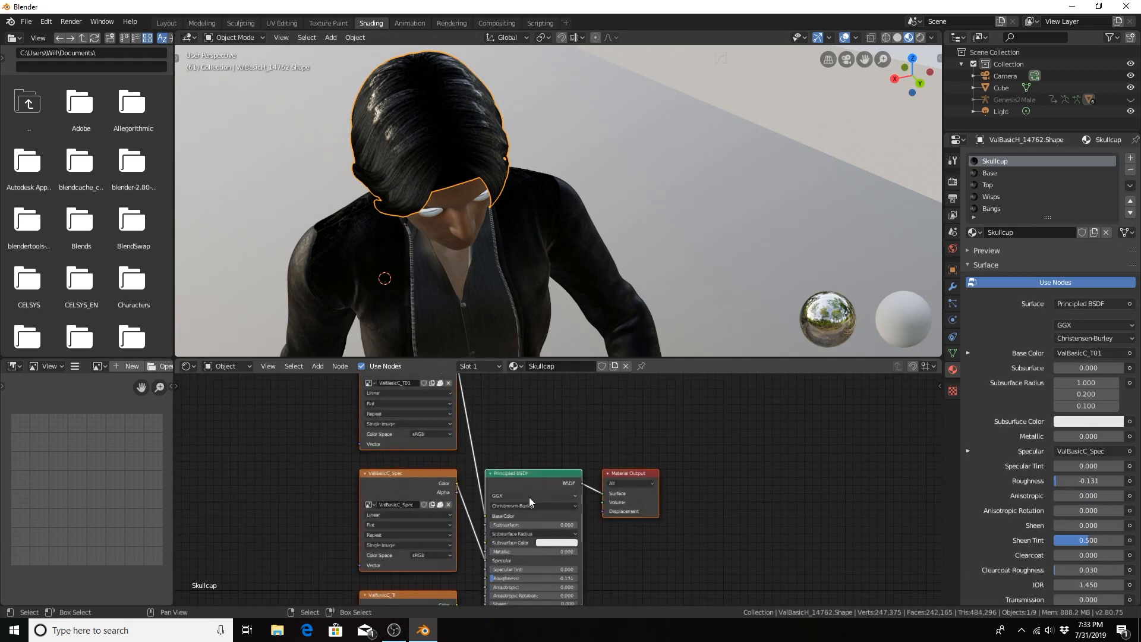
pyautogui.moveTo(530, 497)
pyautogui.mouseDown(button='middle')
pyautogui.moveTo(512, 547)
pyautogui.moveTo(530, 492)
pyautogui.mouseUp(button='middle')
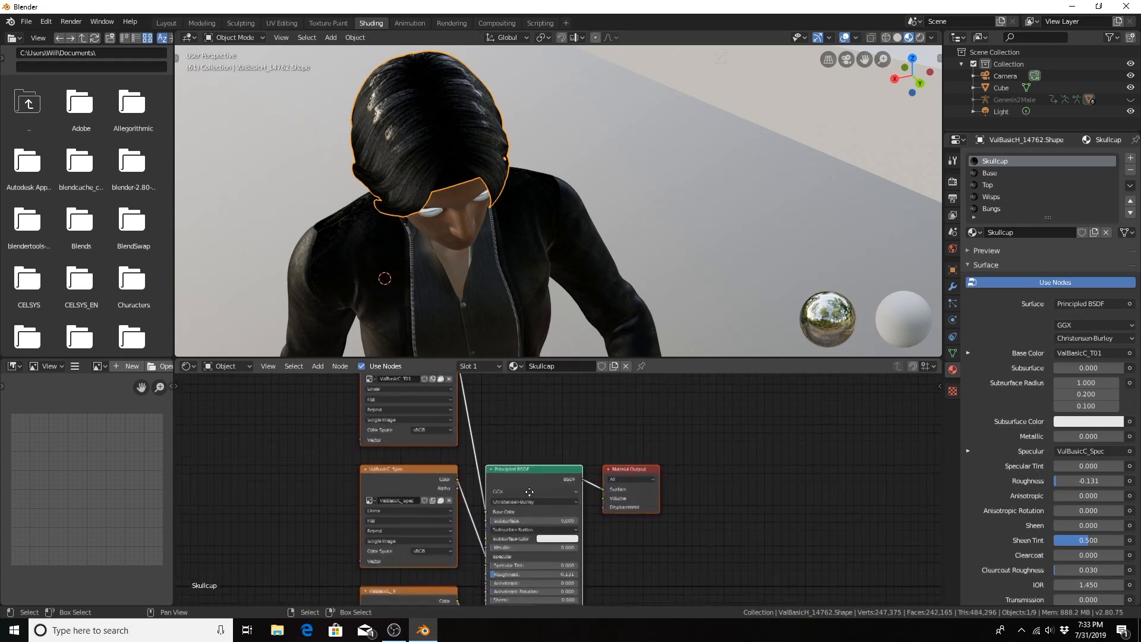
pyautogui.moveTo(453, 535); pyautogui.dragTo(448, 411, button='middle')
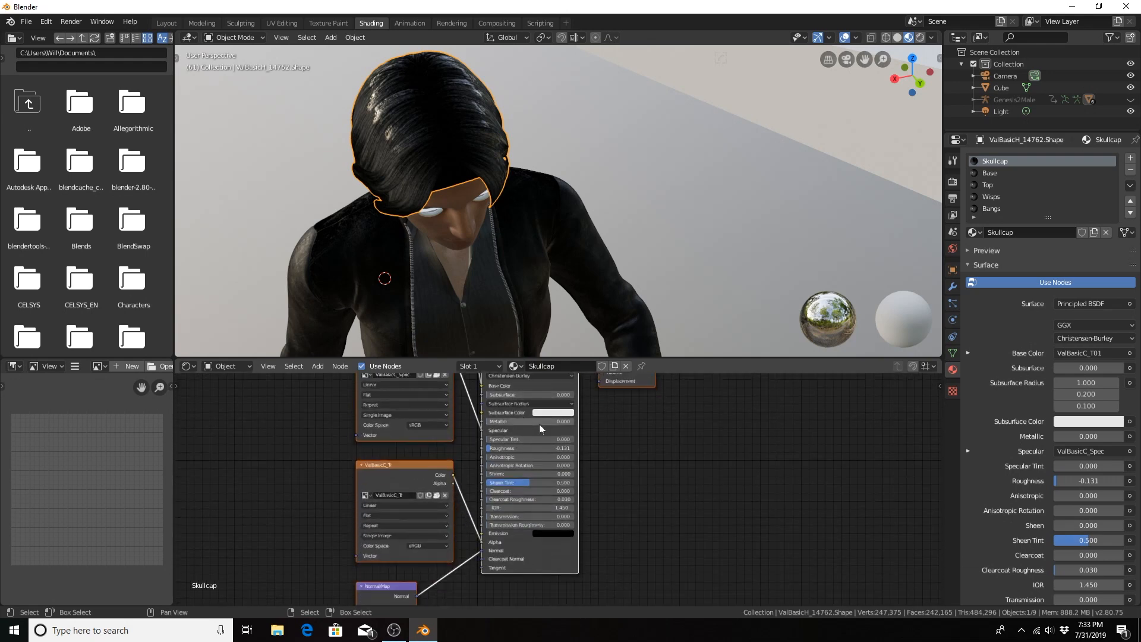
pyautogui.scroll(1, 505, 422)
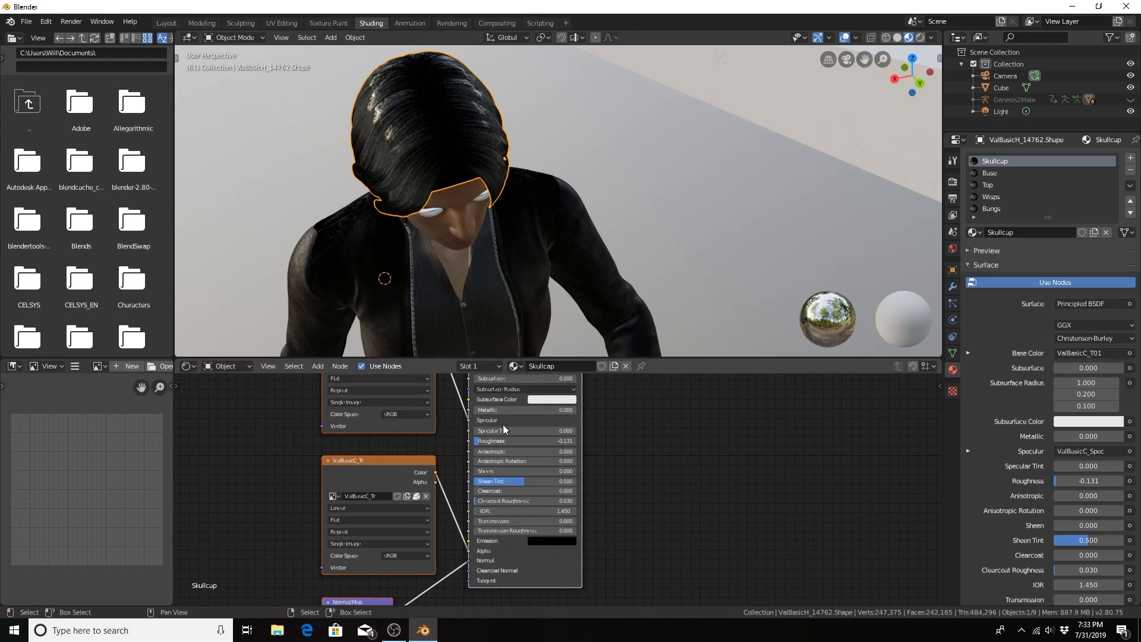
pyautogui.moveTo(479, 433); pyautogui.dragTo(505, 372, button='middle')
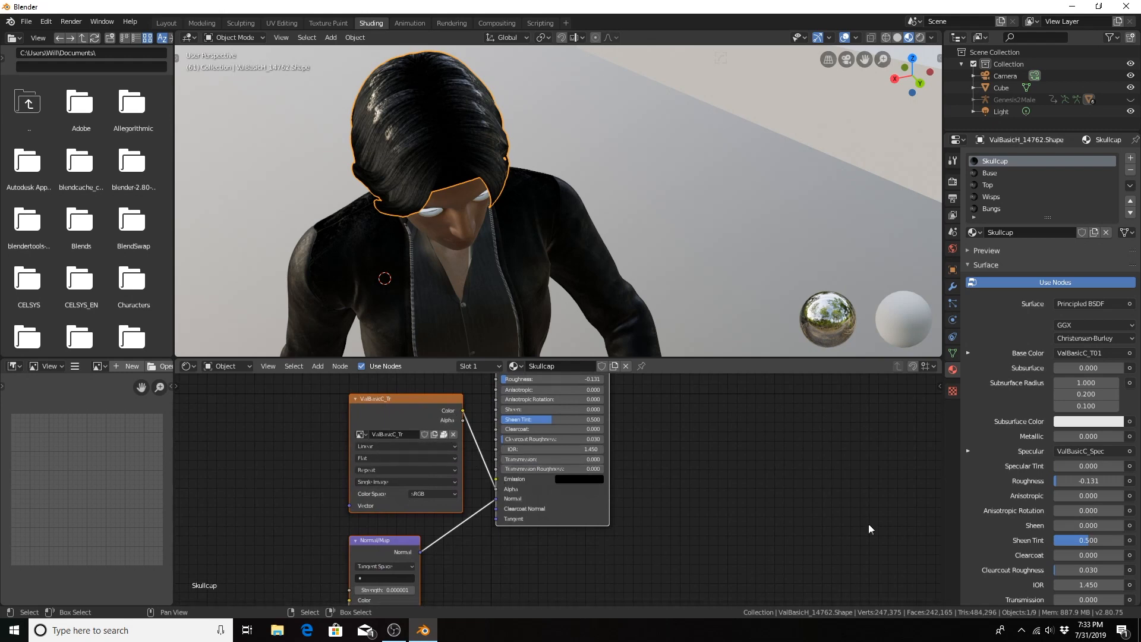
pyautogui.scroll(-10, 1064, 425)
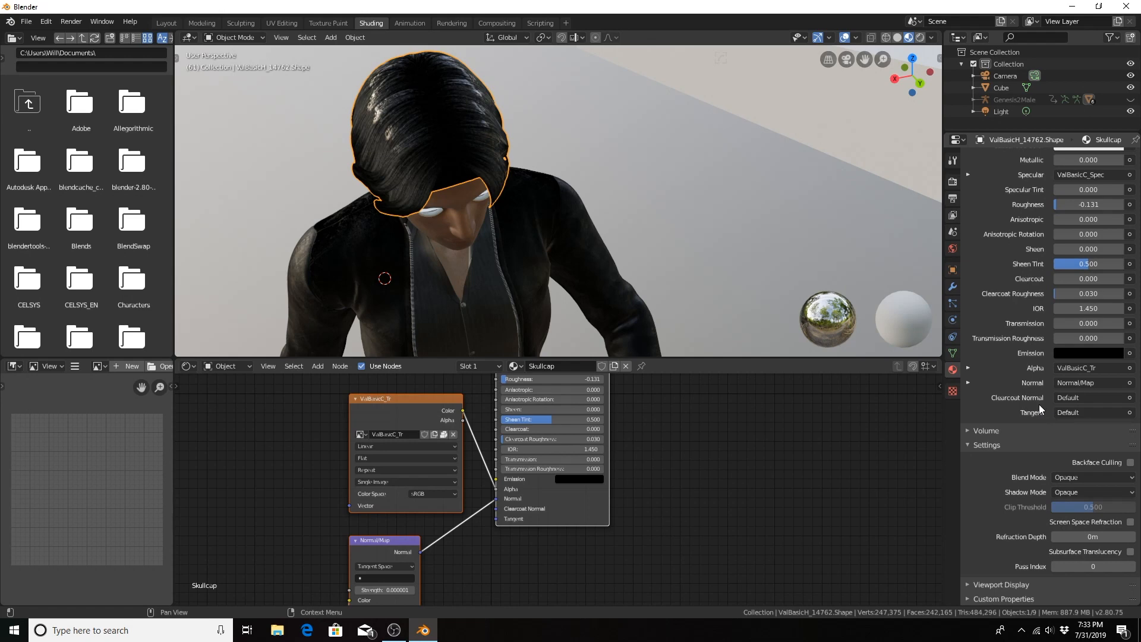
pyautogui.scroll(10, 1076, 421)
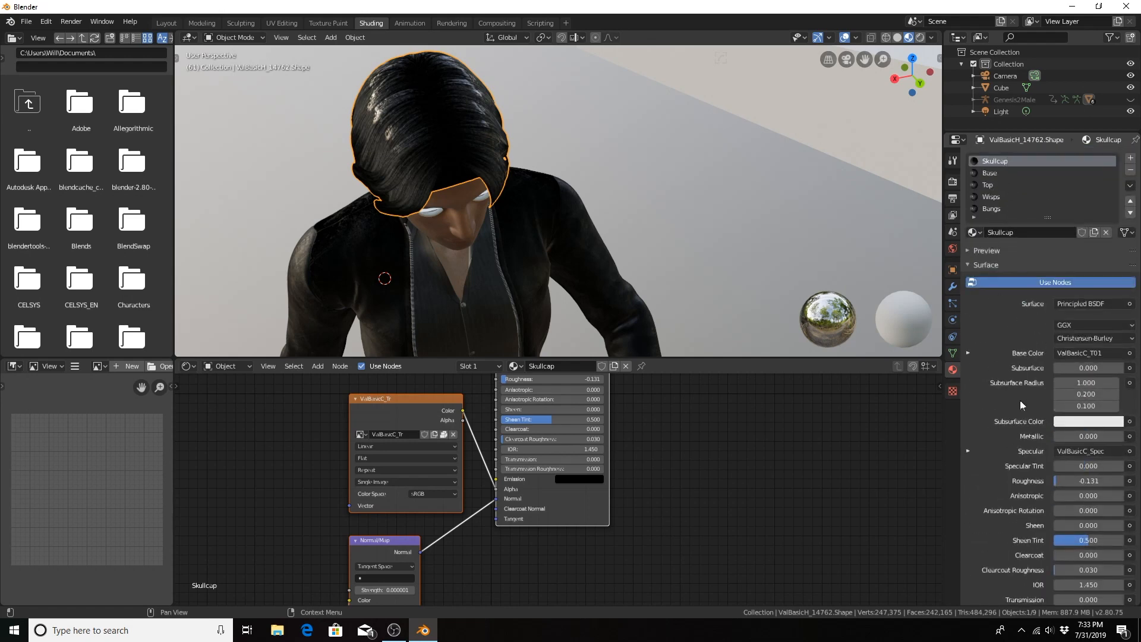
# Set both the blend mode and the shadow mode of the hair's Skullcap material to Alpha Hashed.
pyautogui.scroll(-10, 1024, 405)
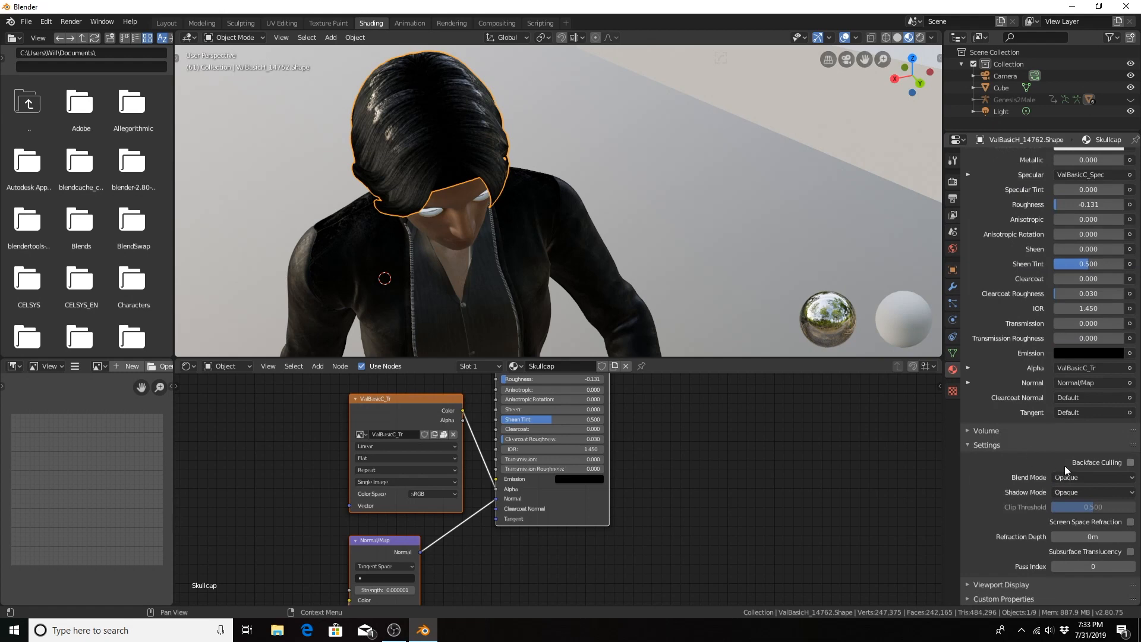
pyautogui.click(1075, 479)
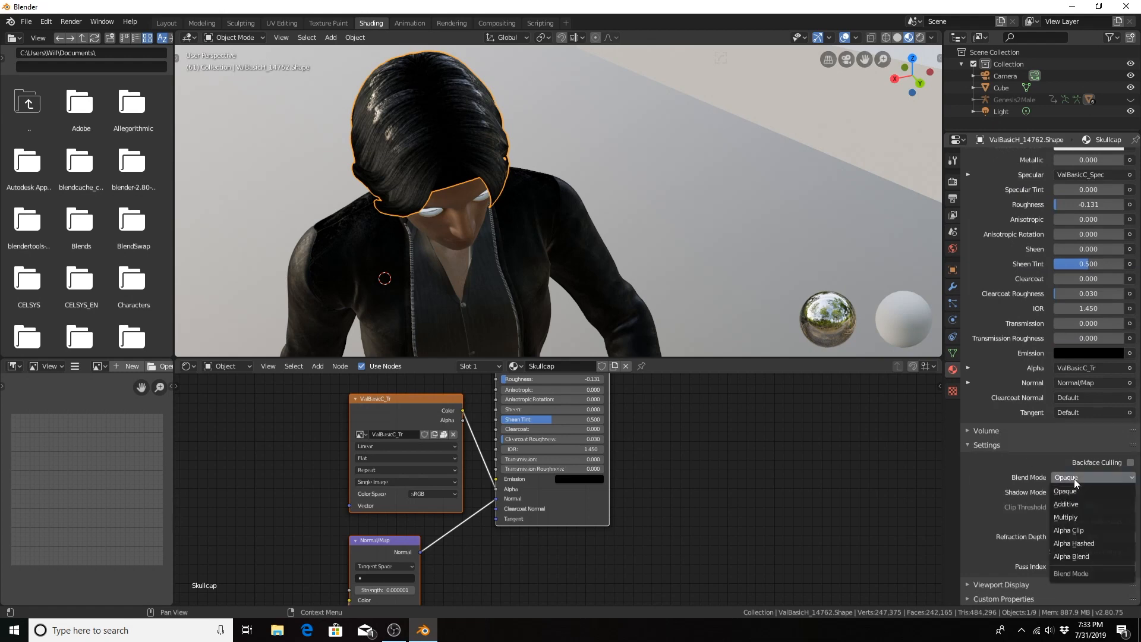
pyautogui.click(1086, 544)
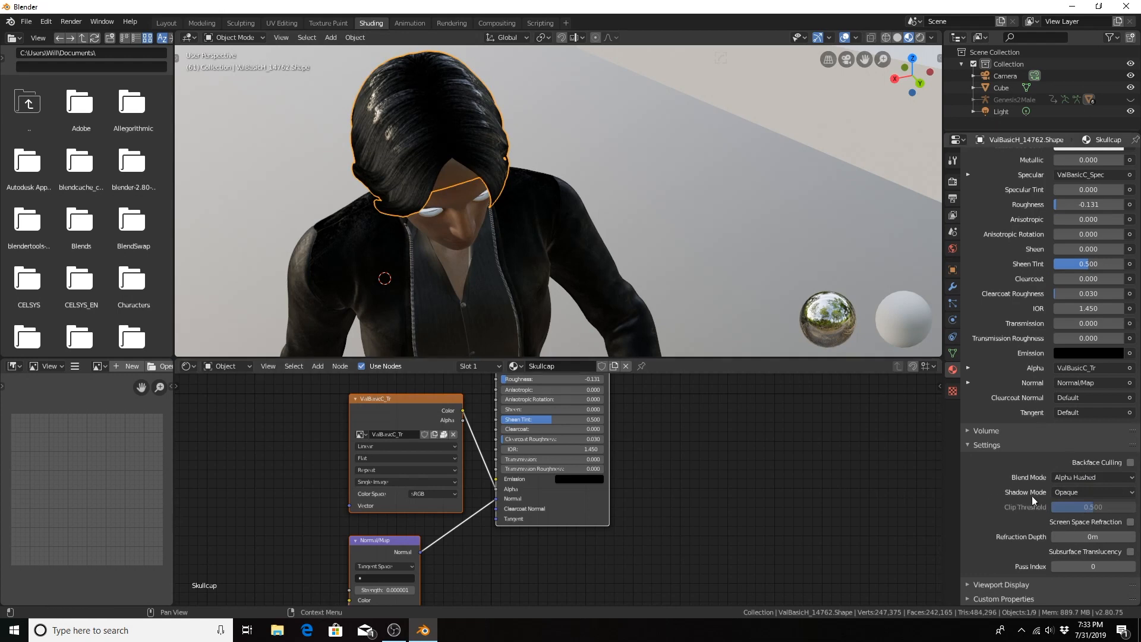
pyautogui.click(1089, 494)
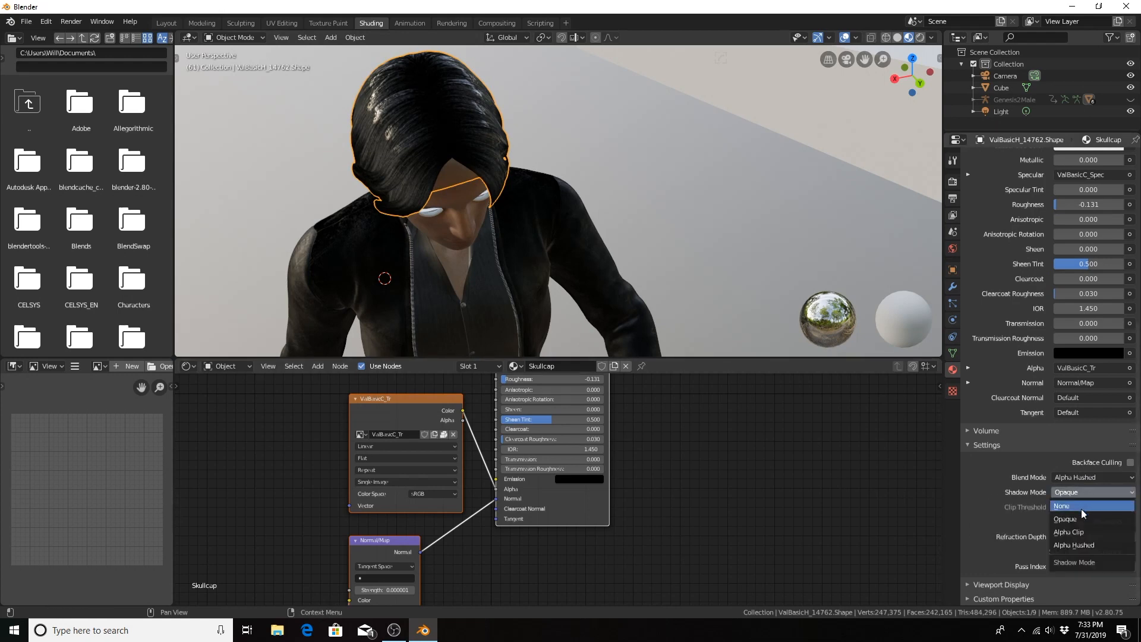
pyautogui.click(1086, 546)
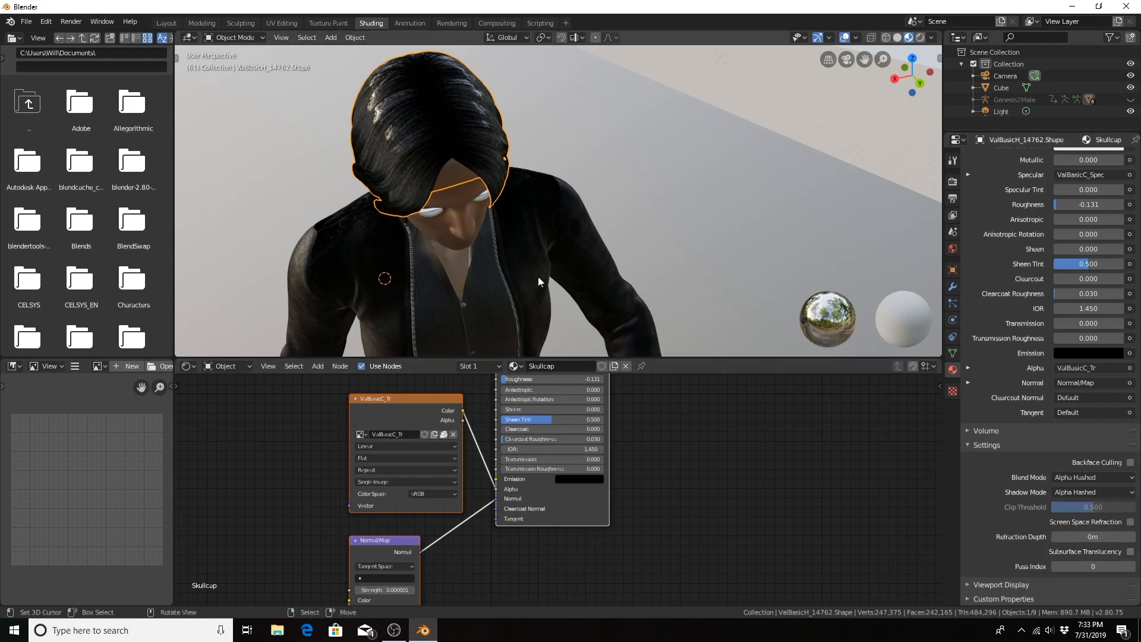
# Select the hair's Base material and set its blend mode and shadow mode to Alpha Hashed.
pyautogui.scroll(10, 1012, 188)
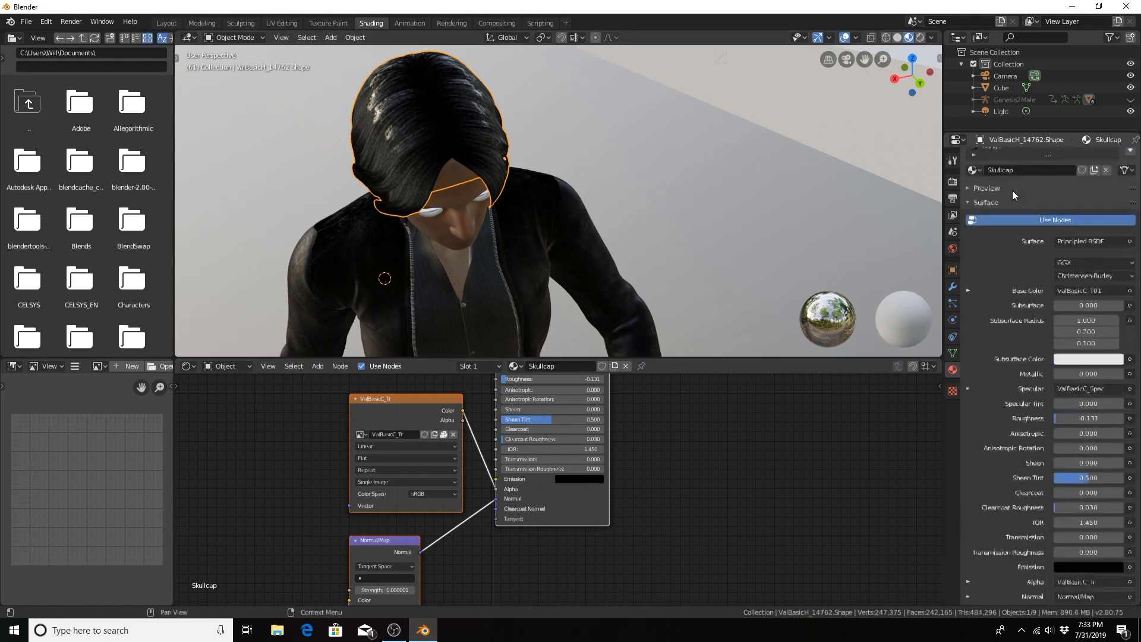
pyautogui.click(1011, 173)
pyautogui.scroll(-7, 1036, 379)
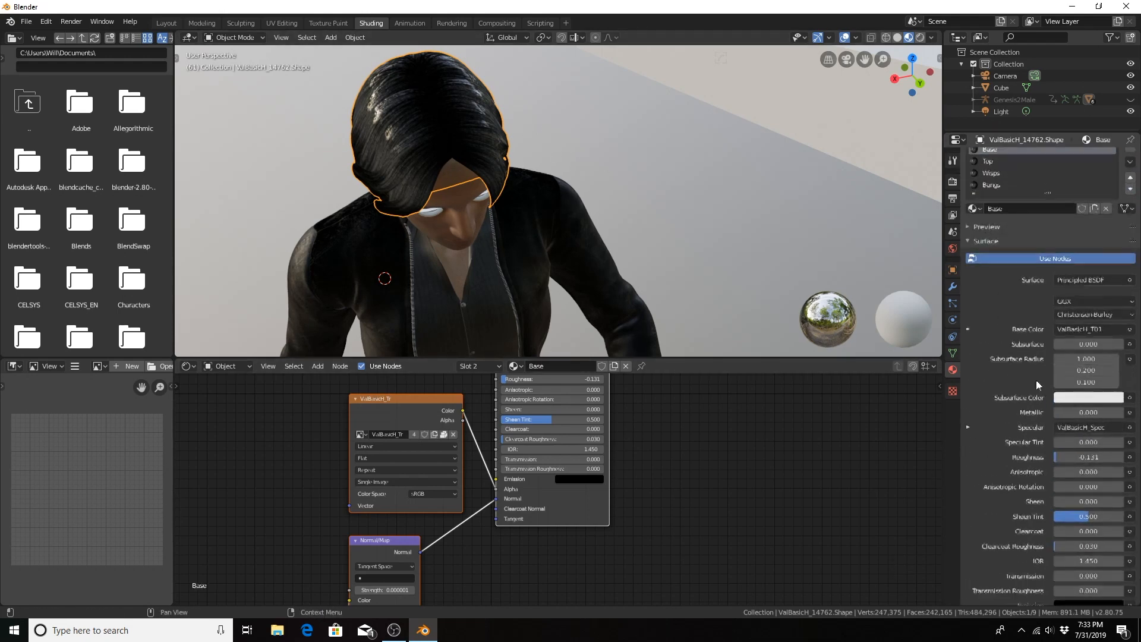
pyautogui.scroll(-5, 1041, 374)
pyautogui.click(1082, 479)
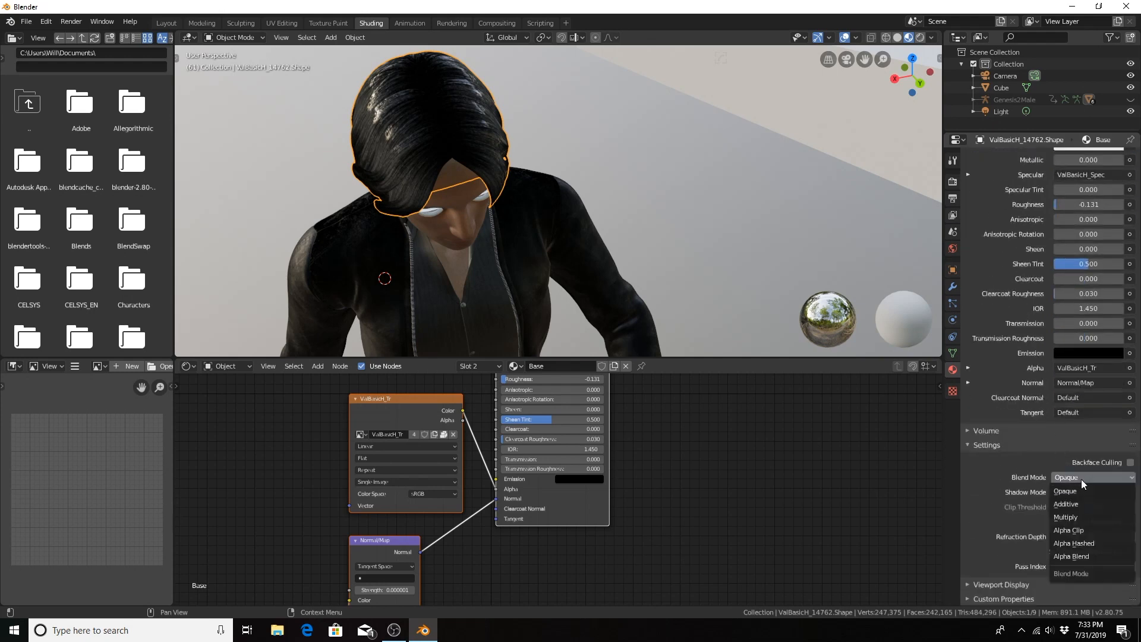
pyautogui.click(1079, 544)
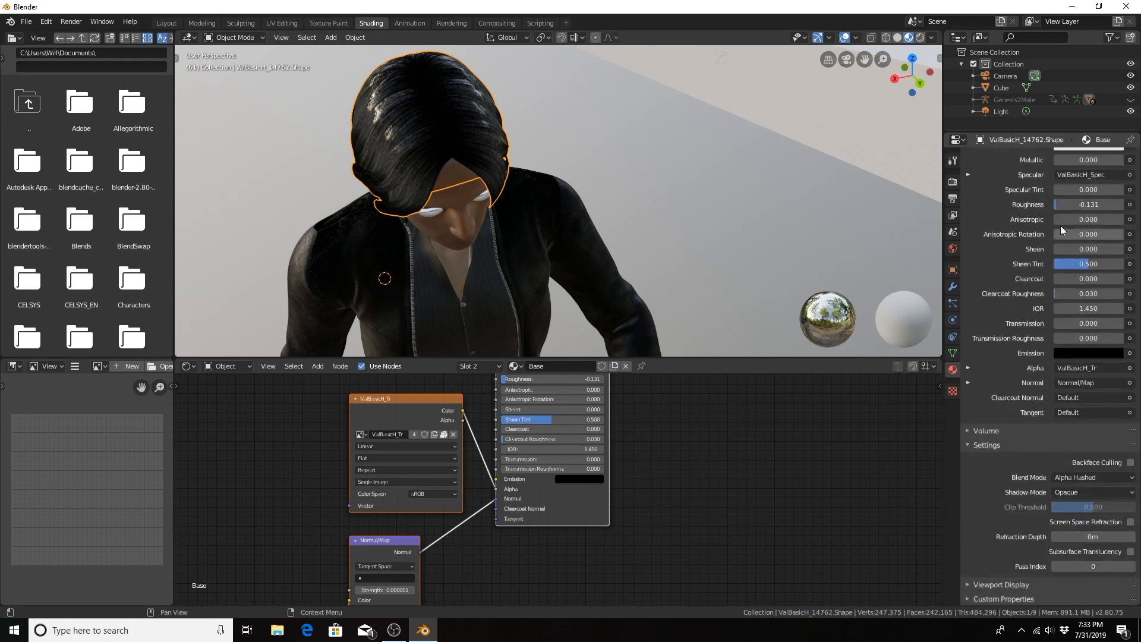
pyautogui.click(1094, 491)
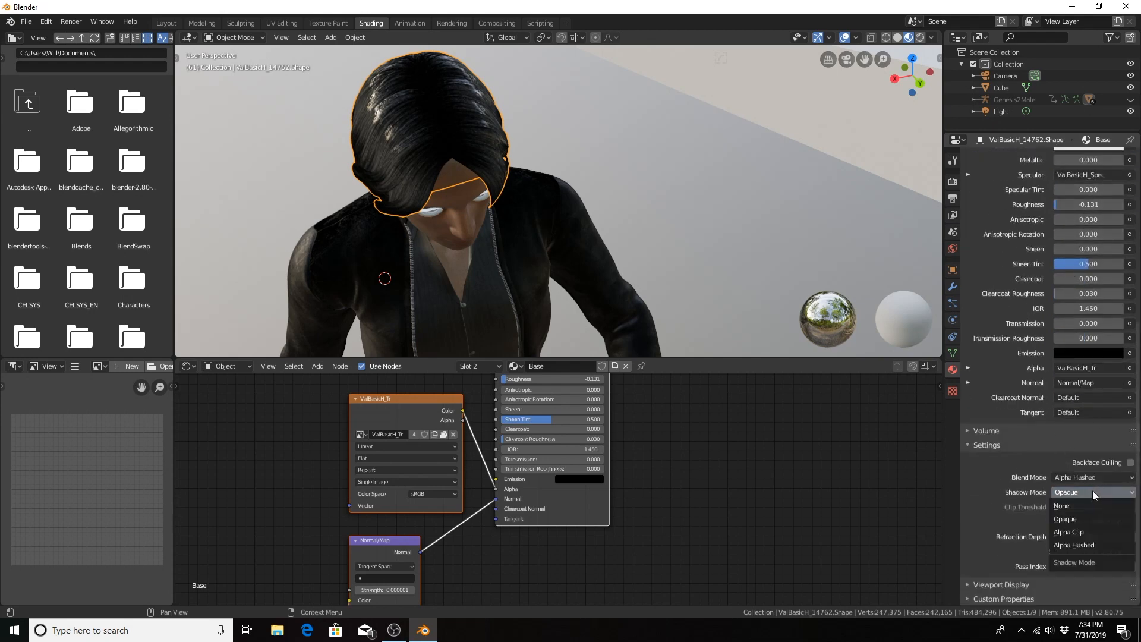
pyautogui.click(1088, 543)
# Select the hair's Top material and set its blend mode and shadow mode to Alpha Hashed.
pyautogui.scroll(10, 1067, 345)
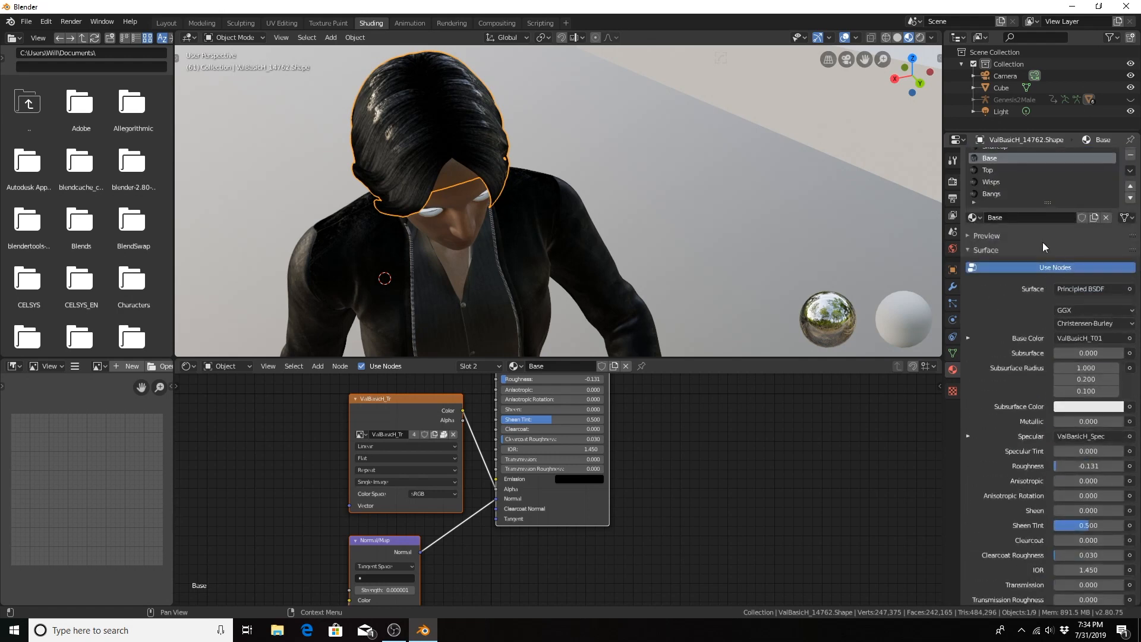
pyautogui.click(1000, 170)
pyautogui.scroll(-10, 1065, 341)
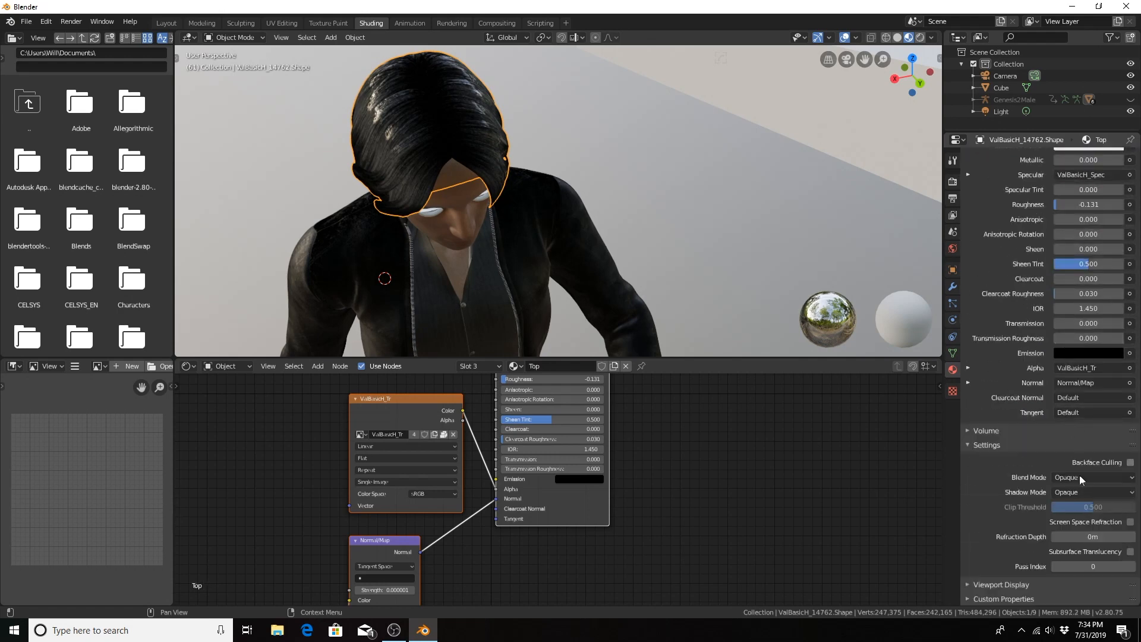
pyautogui.click(1089, 478)
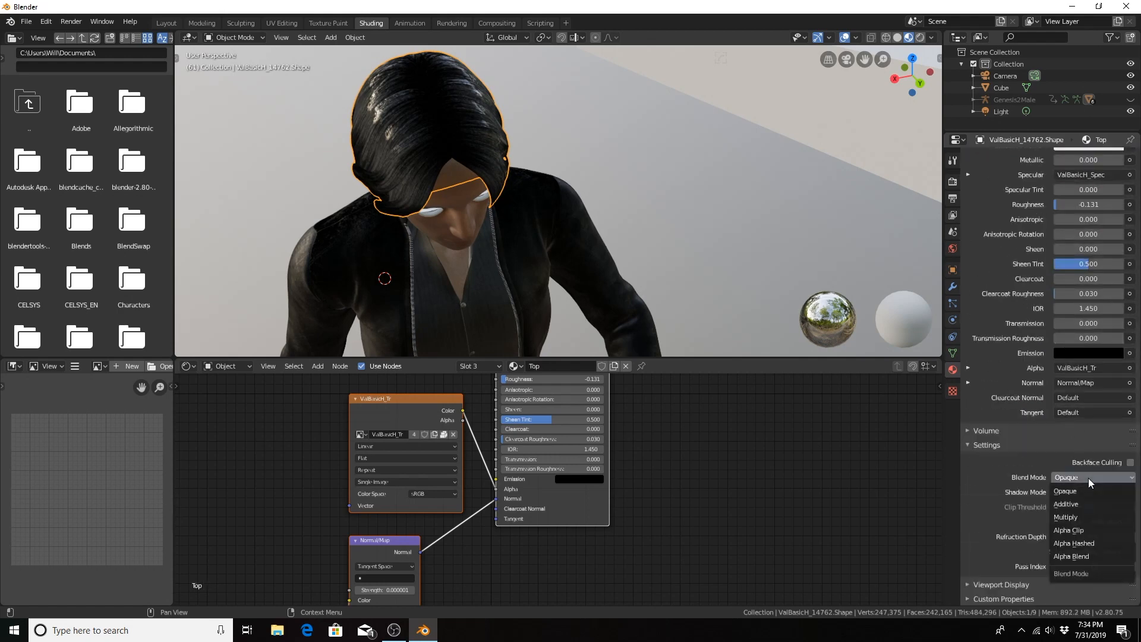
pyautogui.click(1089, 545)
pyautogui.scroll(15, 1058, 321)
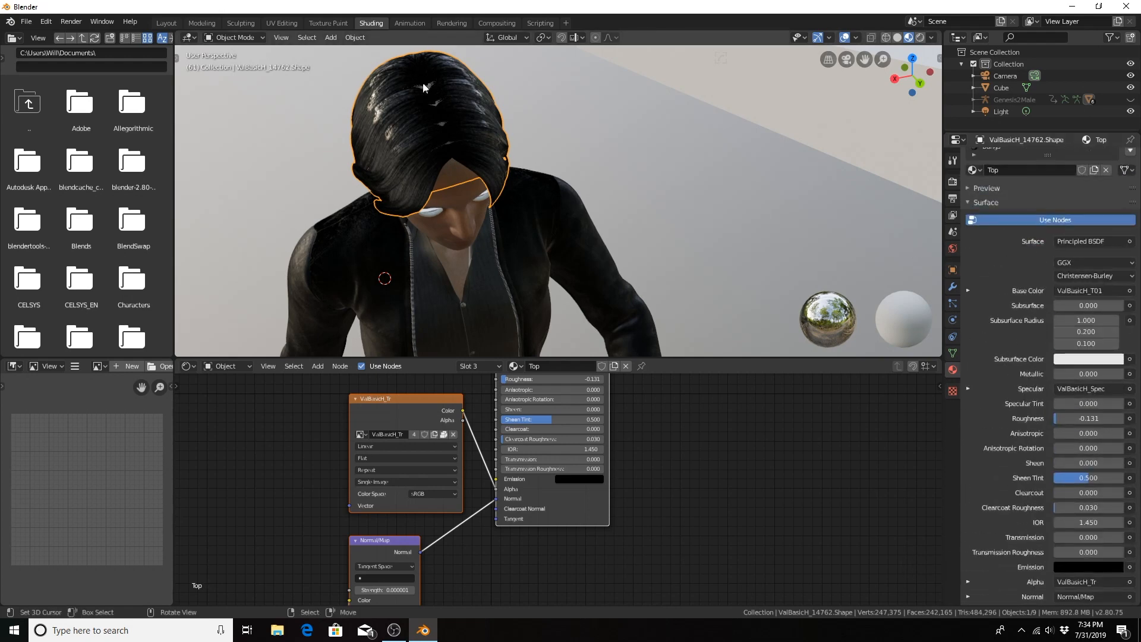
pyautogui.scroll(-9, 1033, 327)
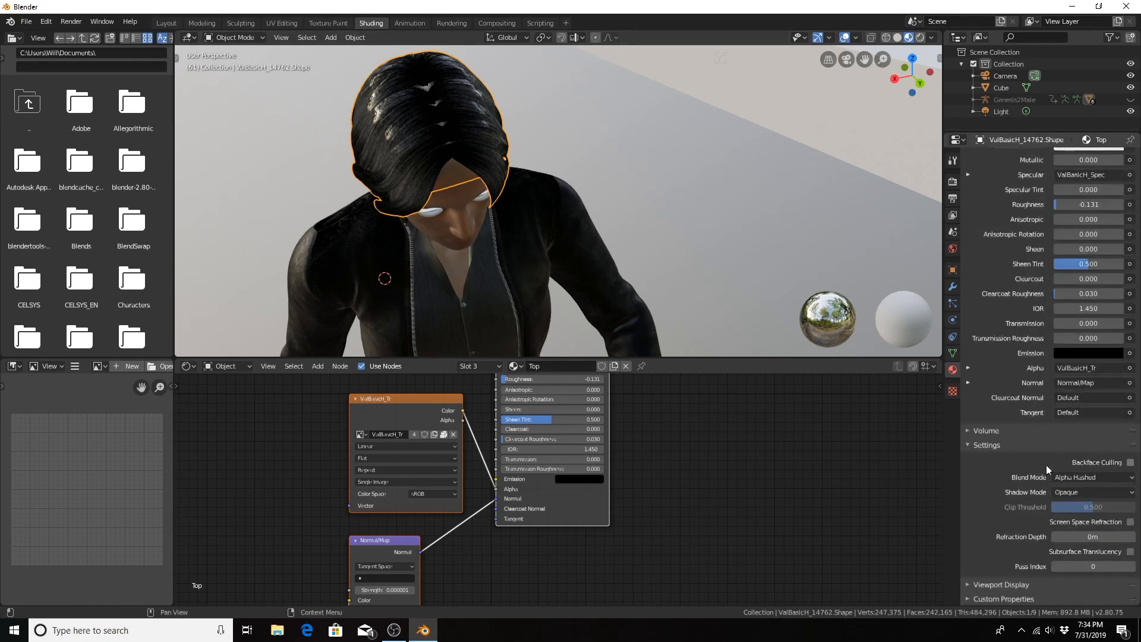
pyautogui.click(1075, 492)
pyautogui.click(1077, 545)
# Select the hair's Wisps material and set its blend mode and shadow mode to Alpha Hashed.
pyautogui.scroll(10, 1042, 220)
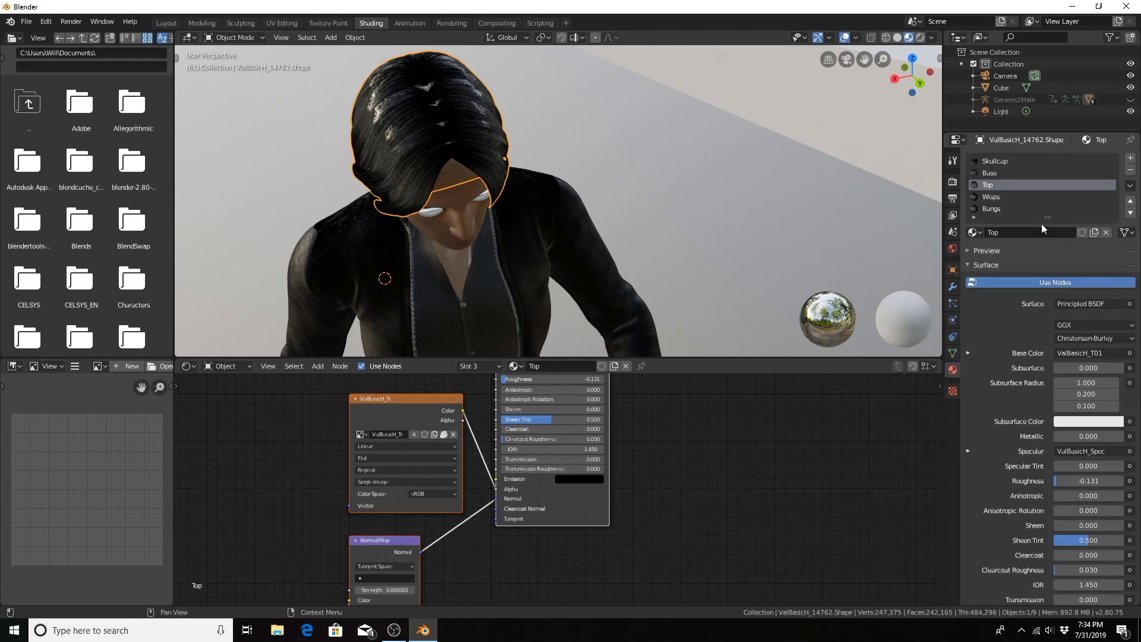
pyautogui.click(991, 197)
pyautogui.scroll(-10, 1039, 355)
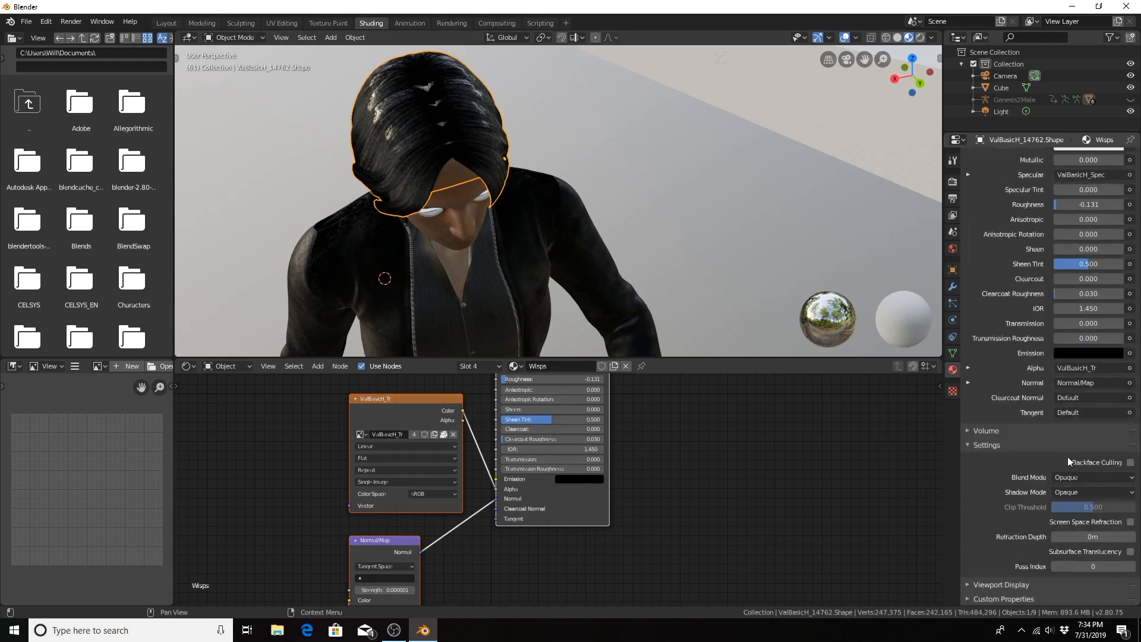
pyautogui.click(1075, 478)
pyautogui.click(1090, 544)
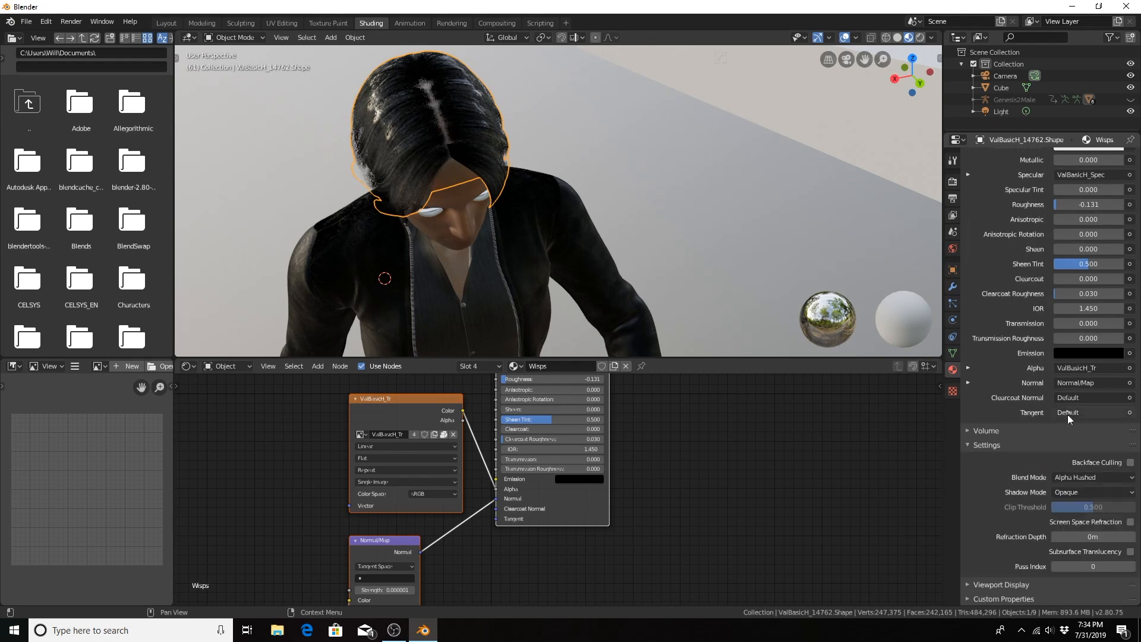
pyautogui.click(1070, 492)
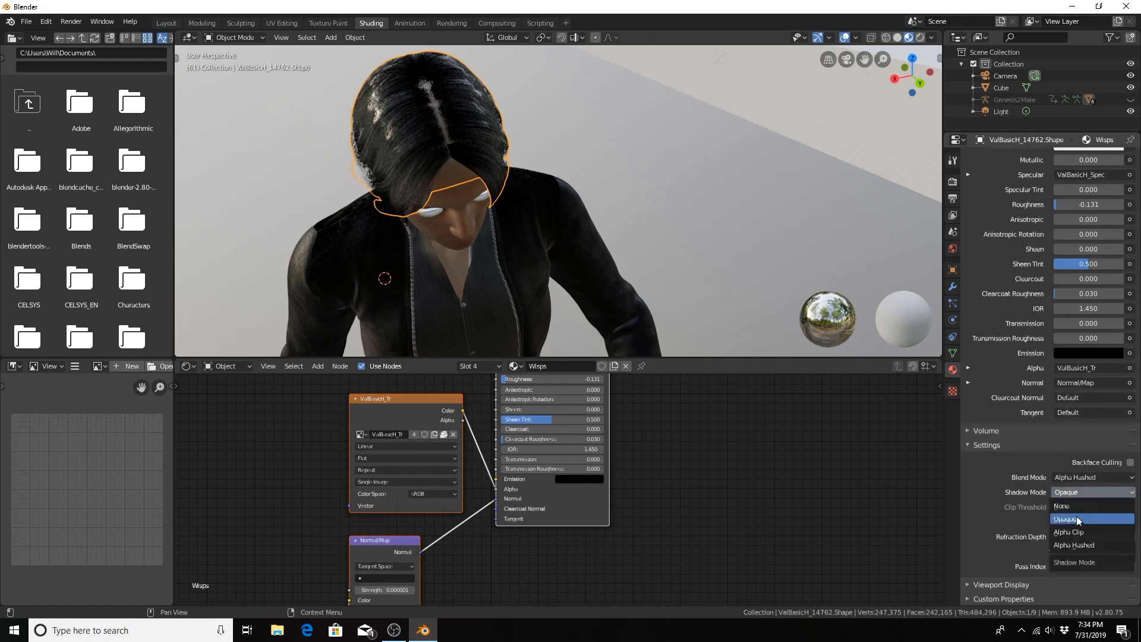
pyautogui.click(1081, 544)
# Select the hair's Bangs material and set its blend mode and shadow mode to Alpha Hashed.
pyautogui.scroll(8, 1076, 238)
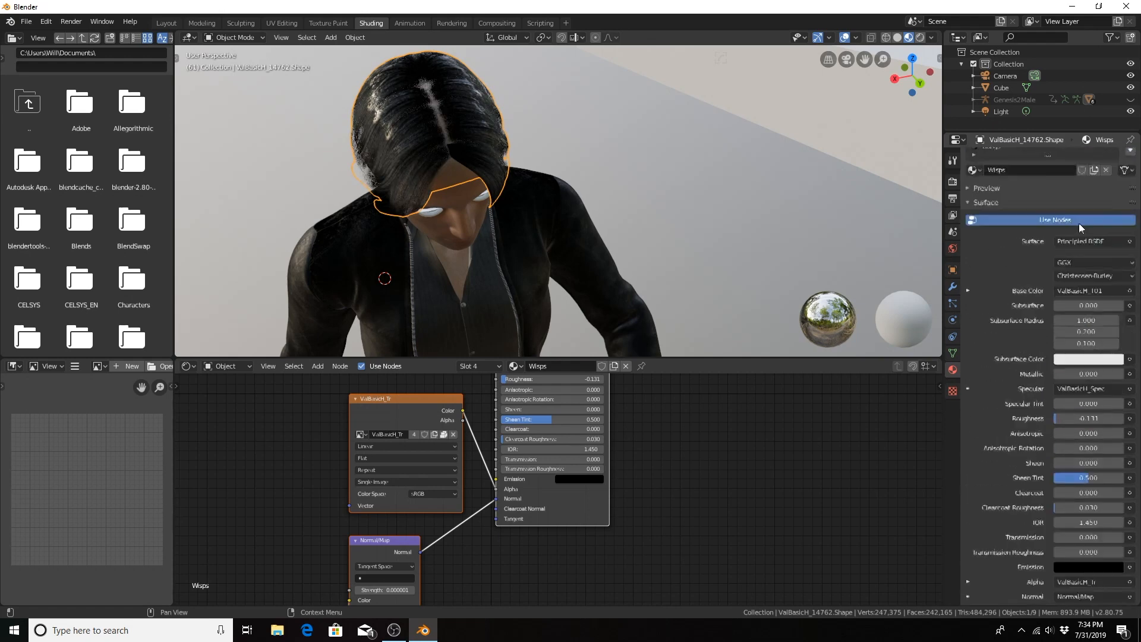
pyautogui.scroll(3, 1079, 225)
pyautogui.click(998, 211)
pyautogui.scroll(-6, 1032, 309)
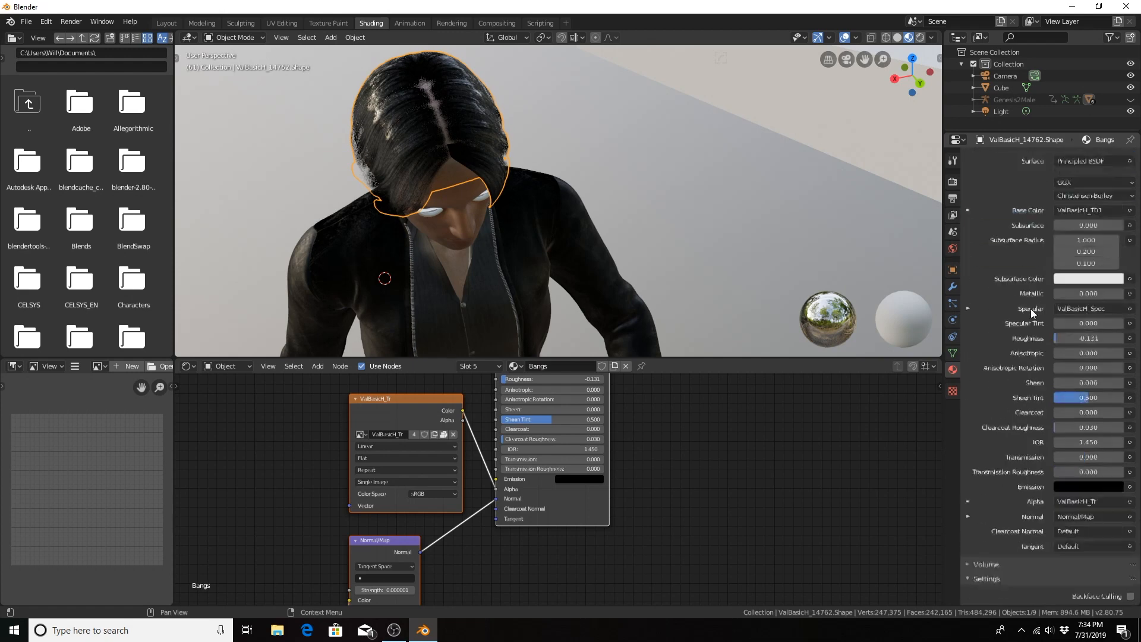
pyautogui.scroll(-5, 1031, 309)
pyautogui.click(1085, 478)
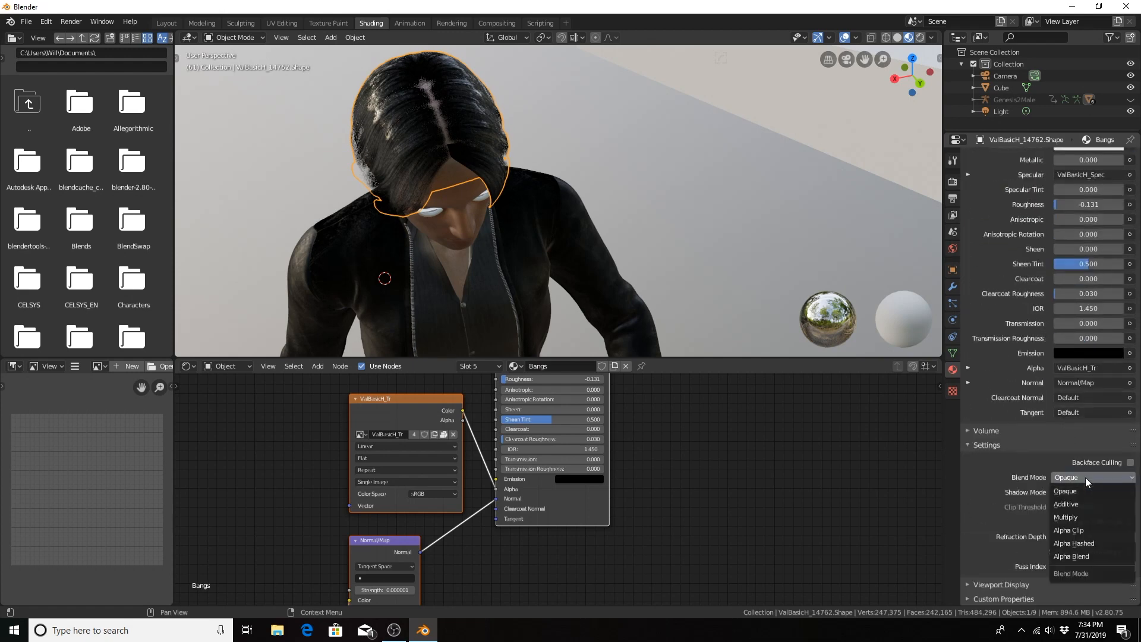
pyautogui.click(1076, 543)
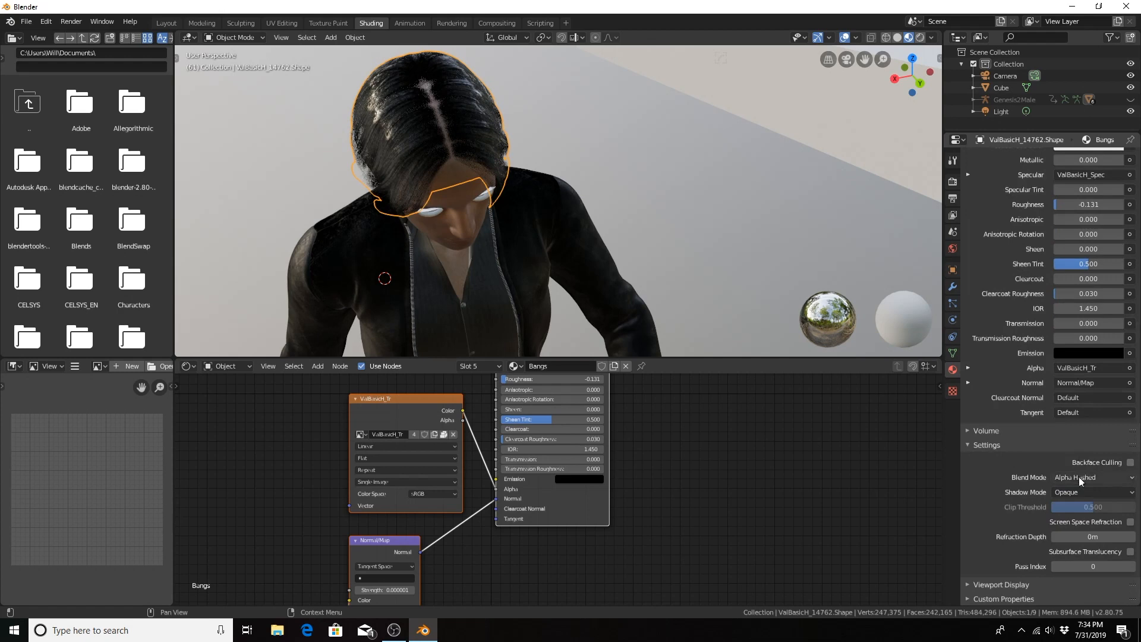
pyautogui.click(1079, 493)
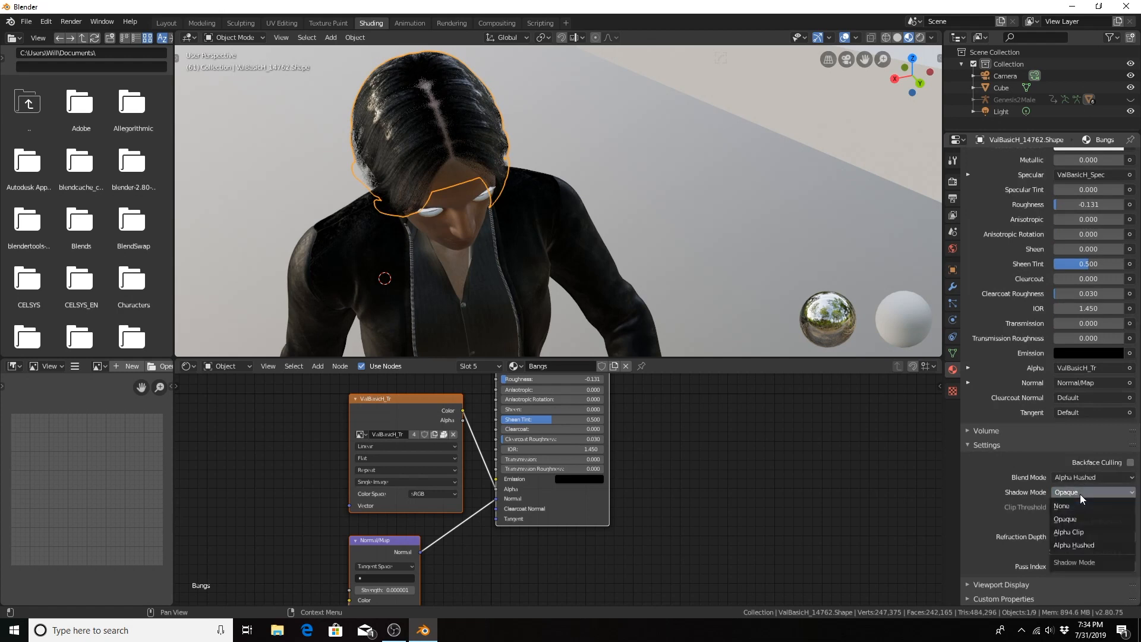
pyautogui.click(1083, 544)
# Check the hair from the front of the face and select the body mesh Genesis2Male.Shape.
pyautogui.scroll(10, 1075, 369)
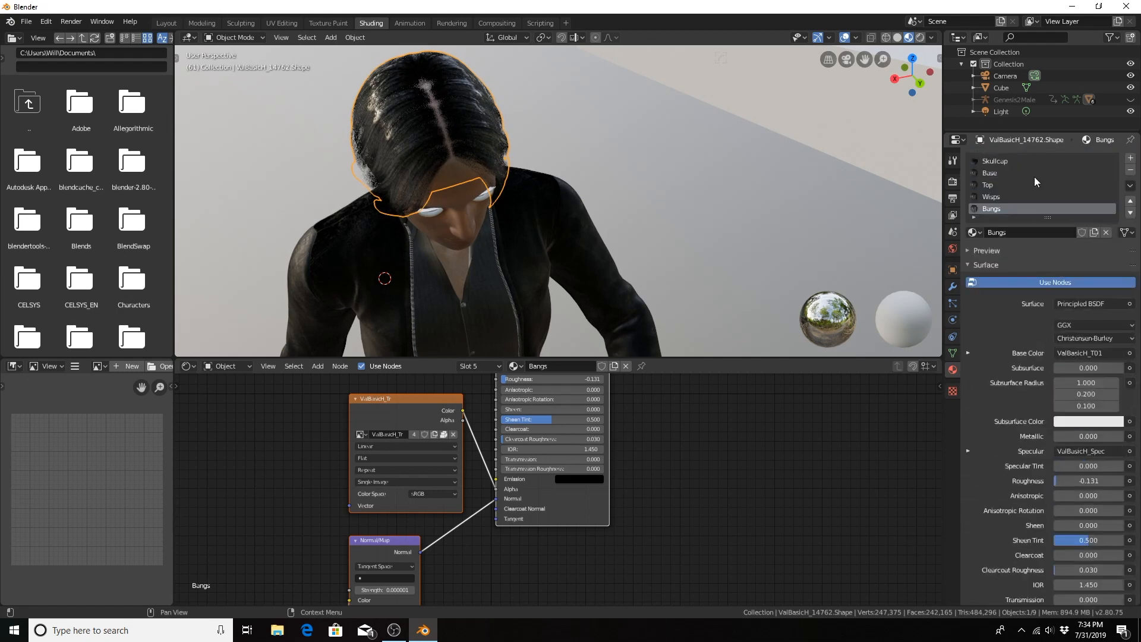
pyautogui.moveTo(489, 224); pyautogui.dragTo(428, 115, button='middle')
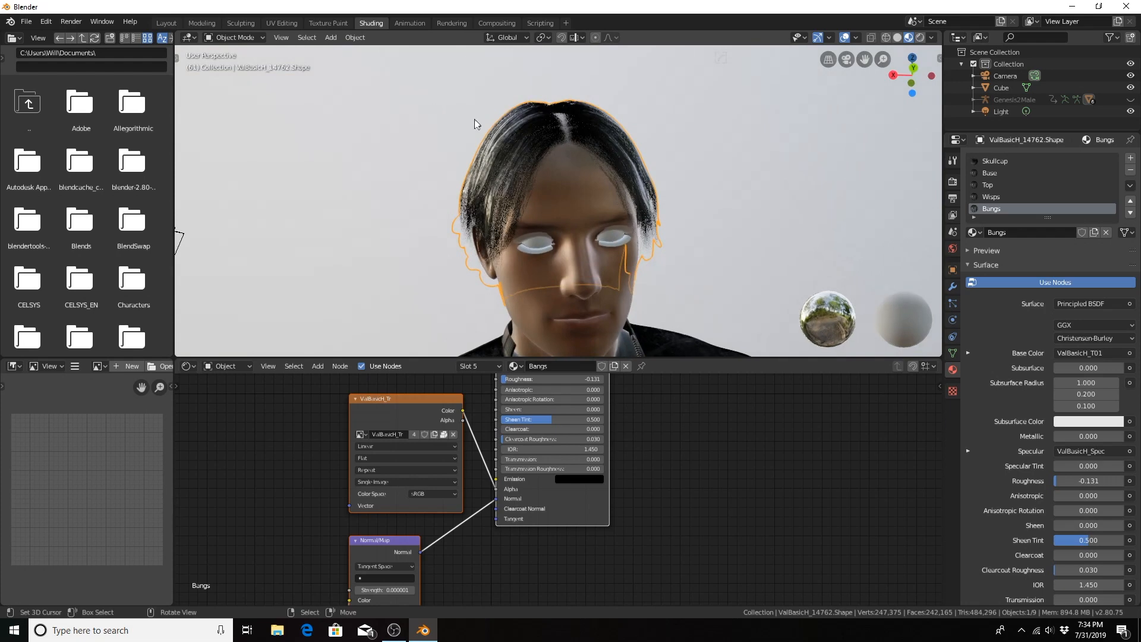
pyautogui.click(566, 191)
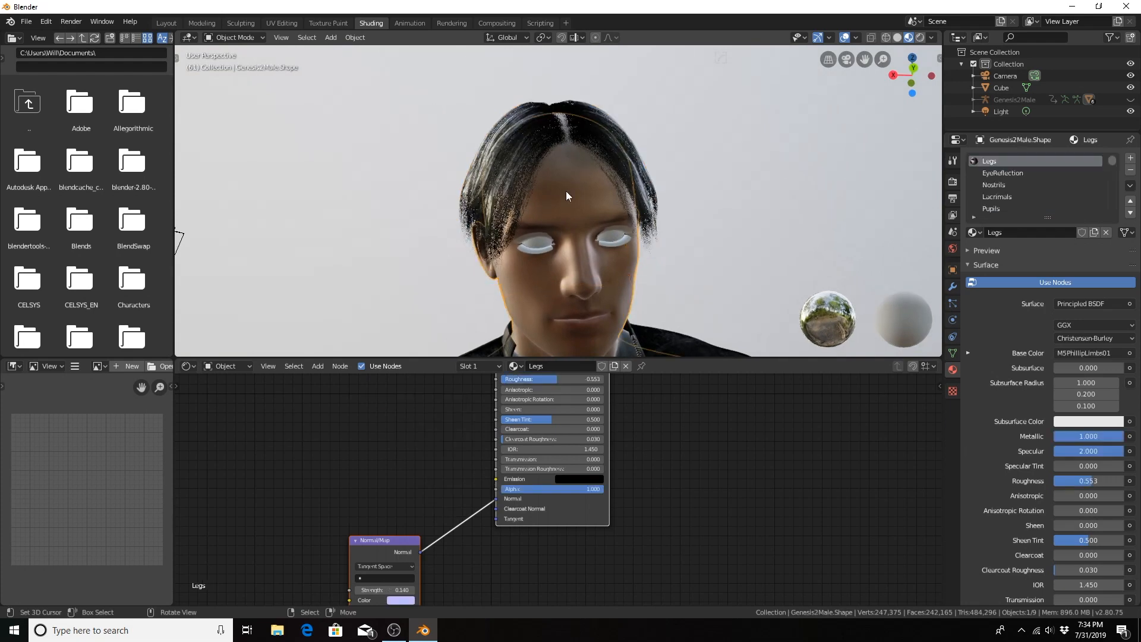
# Set the Legs material's Metallic to 0 and Specular to 0.5 on its Principled BSDF node.
pyautogui.scroll(-3, 466, 234)
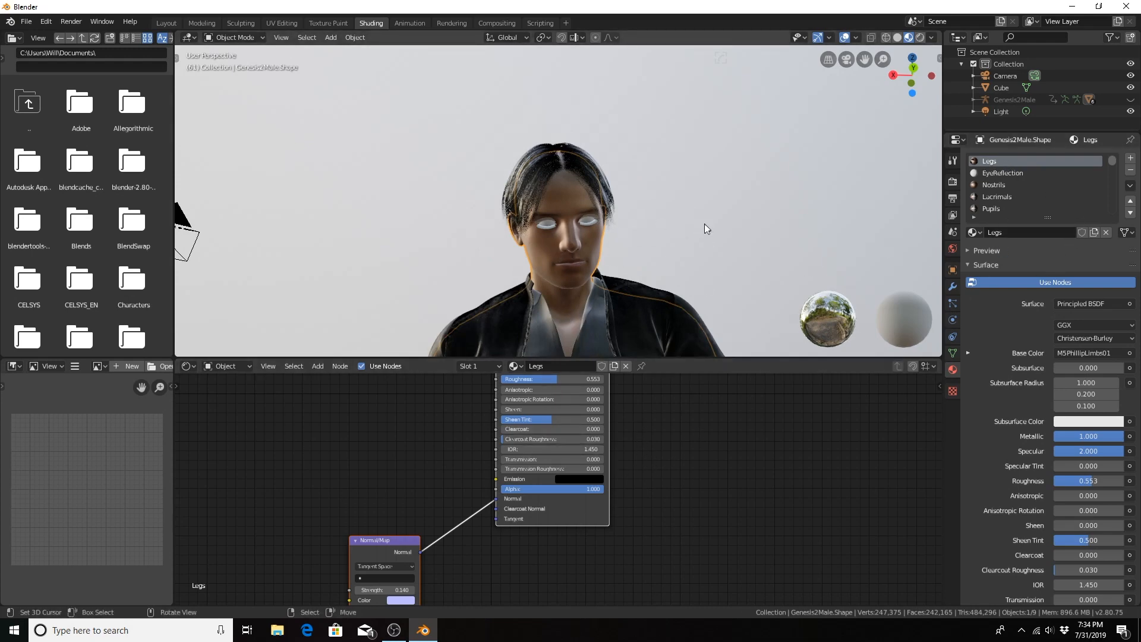
pyautogui.moveTo(634, 374); pyautogui.dragTo(618, 414, button='middle')
pyautogui.scroll(2, 587, 412)
pyautogui.moveTo(679, 449); pyautogui.dragTo(679, 565, button='middle')
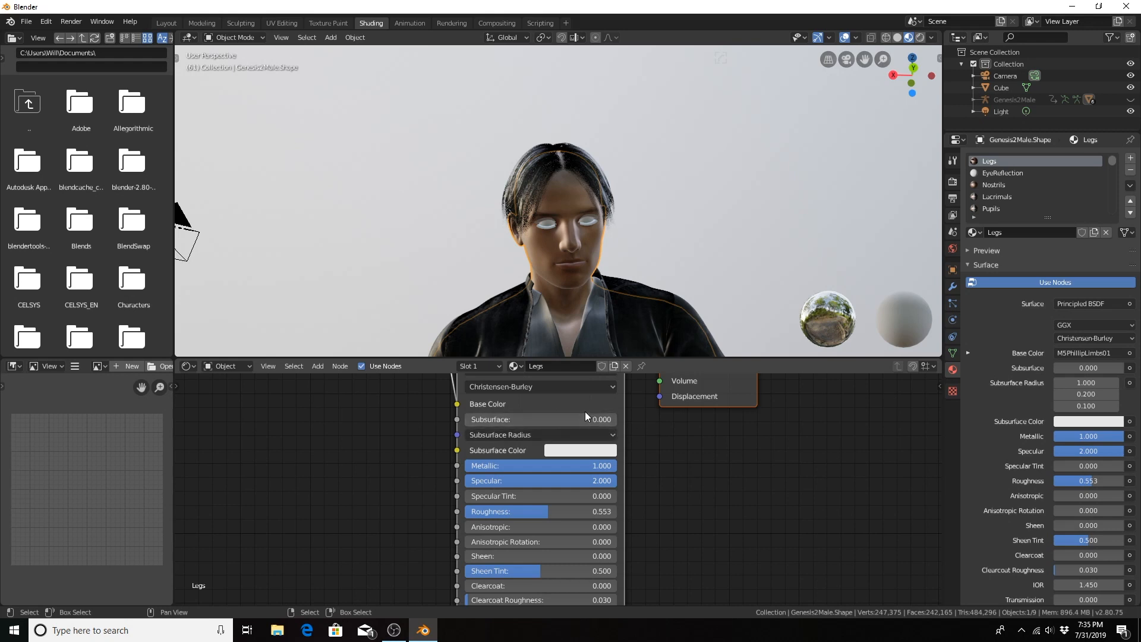
pyautogui.doubleClick(546, 466)
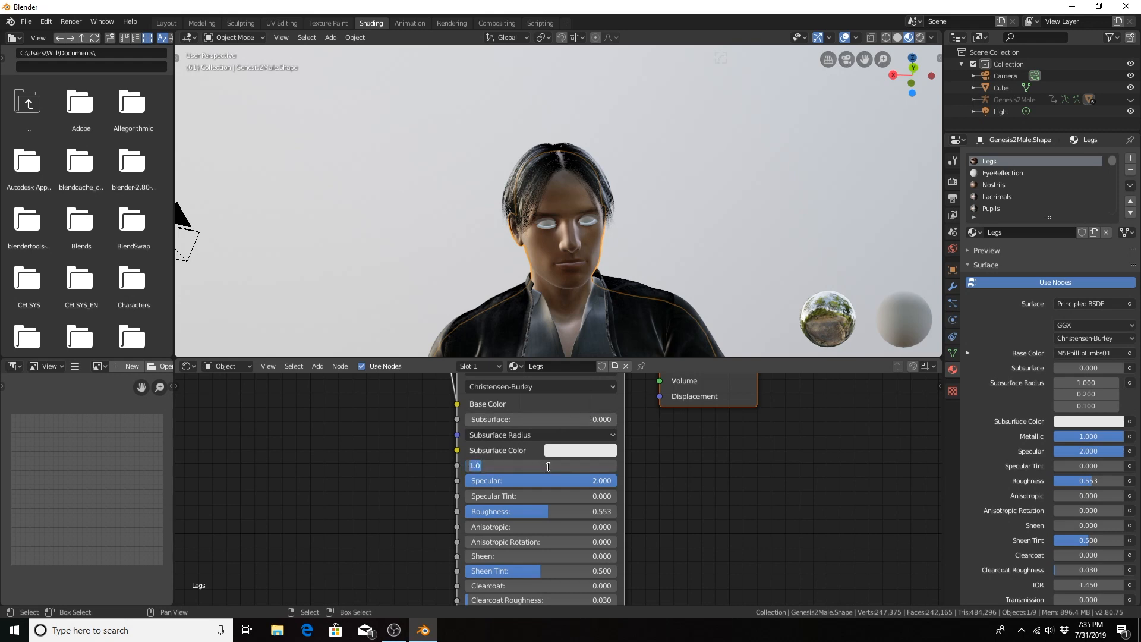
pyautogui.write('0')
pyautogui.press('Return')
pyautogui.doubleClick(556, 479)
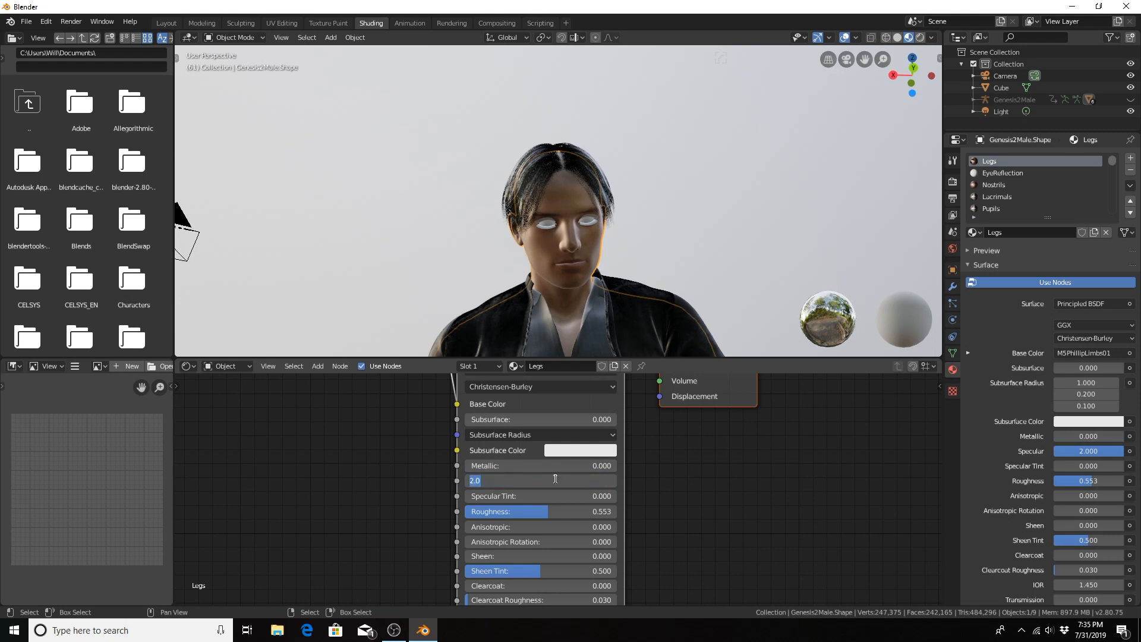
pyautogui.press('BackSpace')
pyautogui.write('.5')
pyautogui.press('Return')
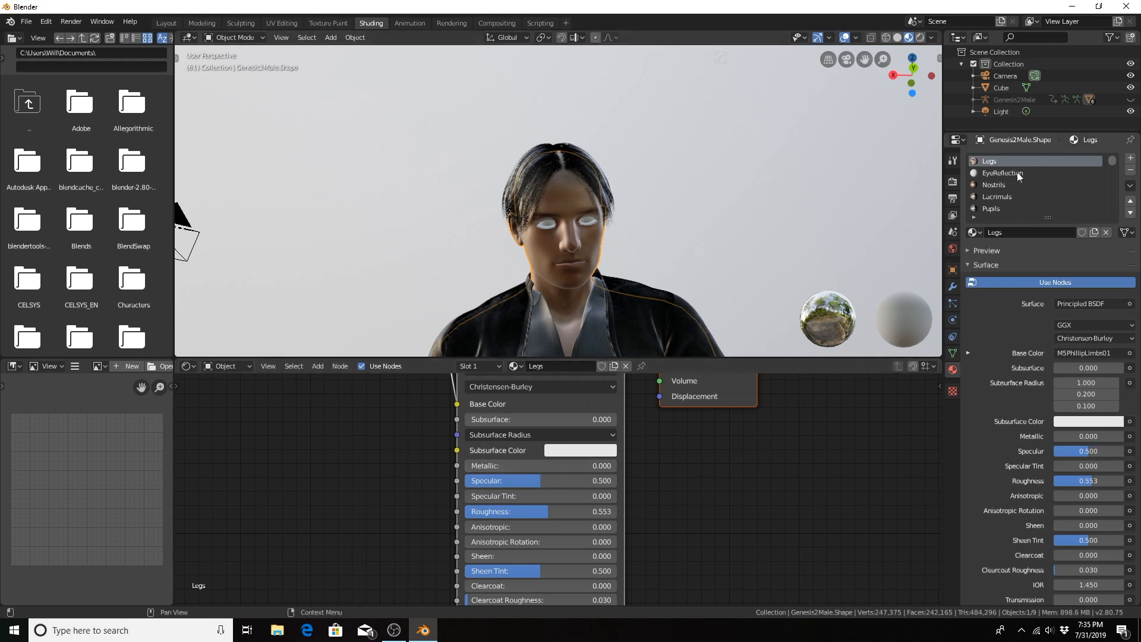
# Select the body's Face material and set its Specular to 0.5 and Metallic to 0.
pyautogui.scroll(-1, 1011, 191)
pyautogui.scroll(-3, 1009, 179)
pyautogui.scroll(-5, 1002, 180)
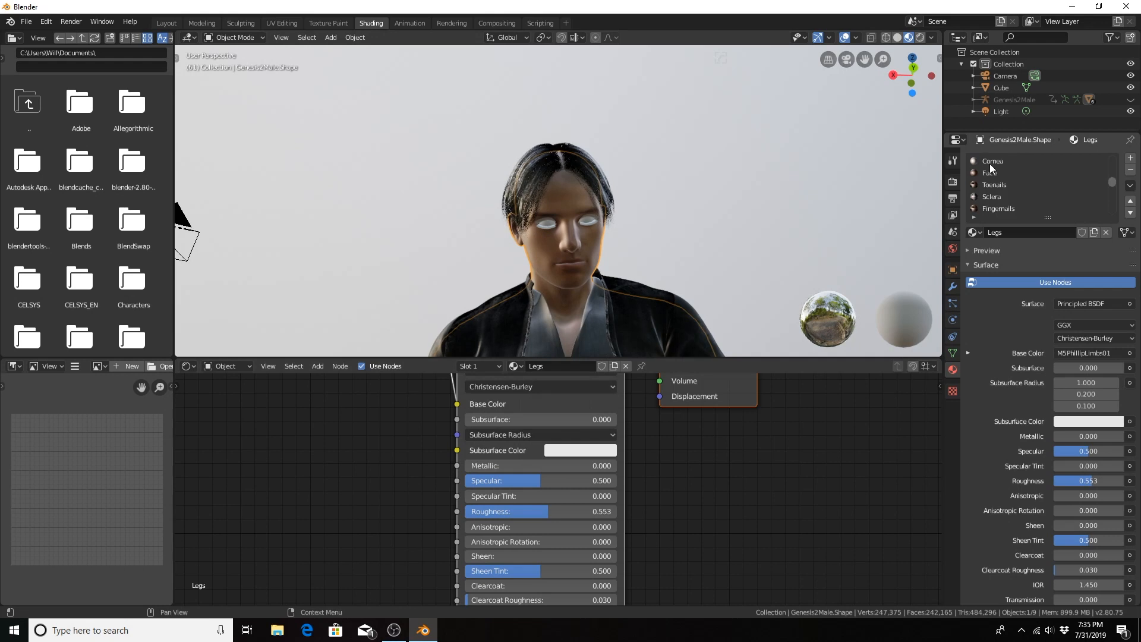
pyautogui.scroll(4, 1012, 180)
pyautogui.scroll(1, 1014, 185)
pyautogui.scroll(2, 1004, 190)
pyautogui.scroll(-3, 1002, 196)
pyautogui.click(994, 196)
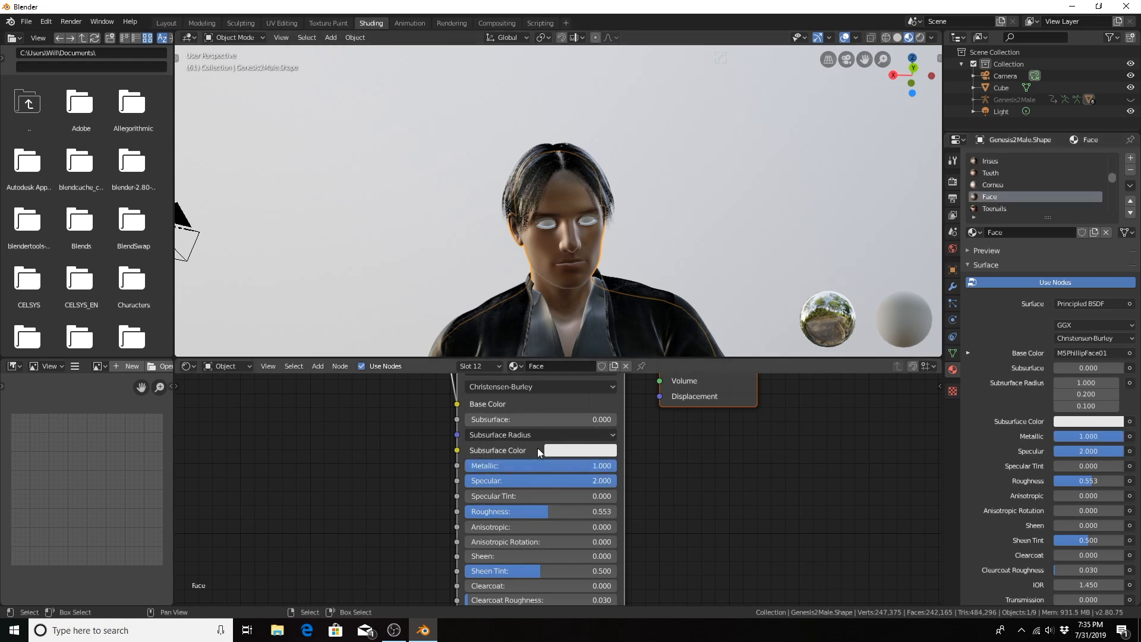
pyautogui.scroll(5, 577, 337)
pyautogui.moveTo(665, 313); pyautogui.dragTo(670, 248, button='middle')
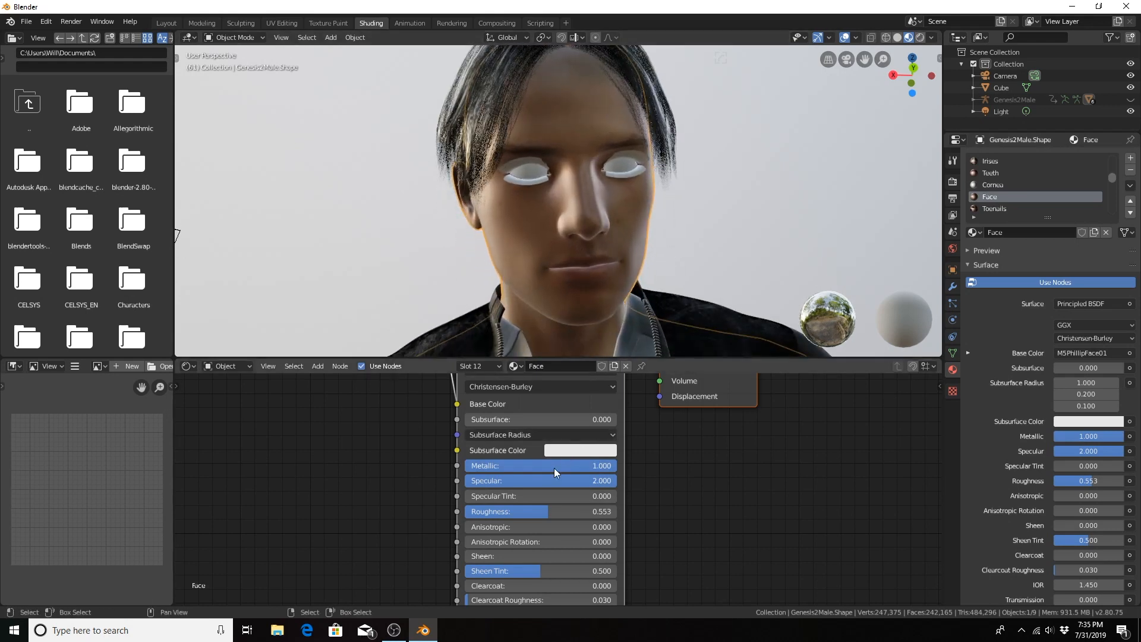
pyautogui.click(543, 480)
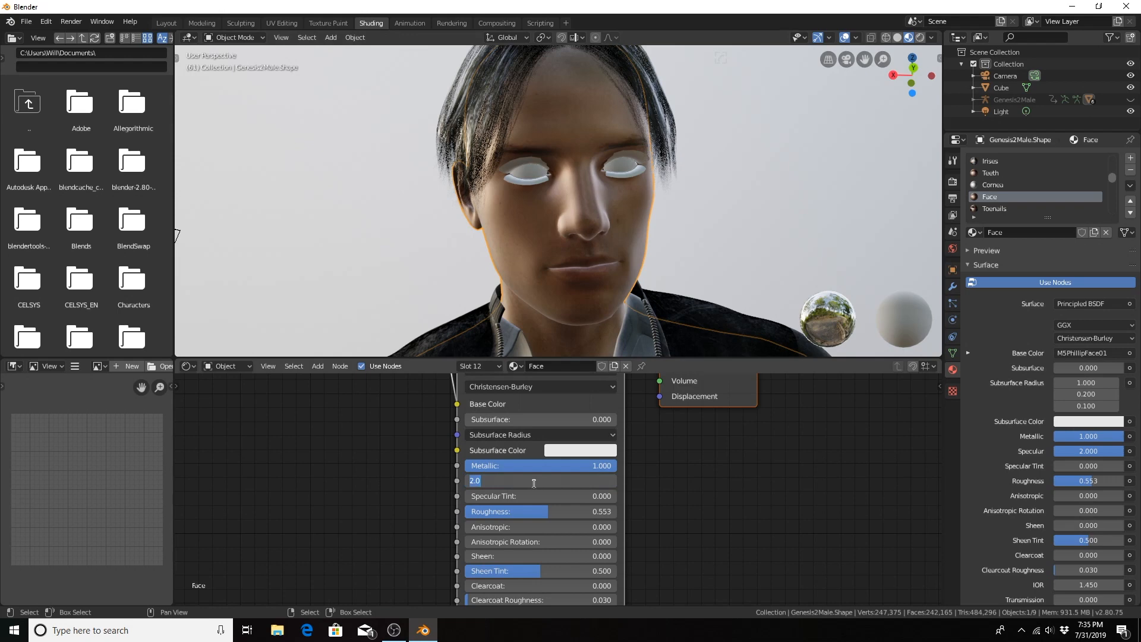
pyautogui.write('0.5')
pyautogui.press('Return')
pyautogui.click(533, 465)
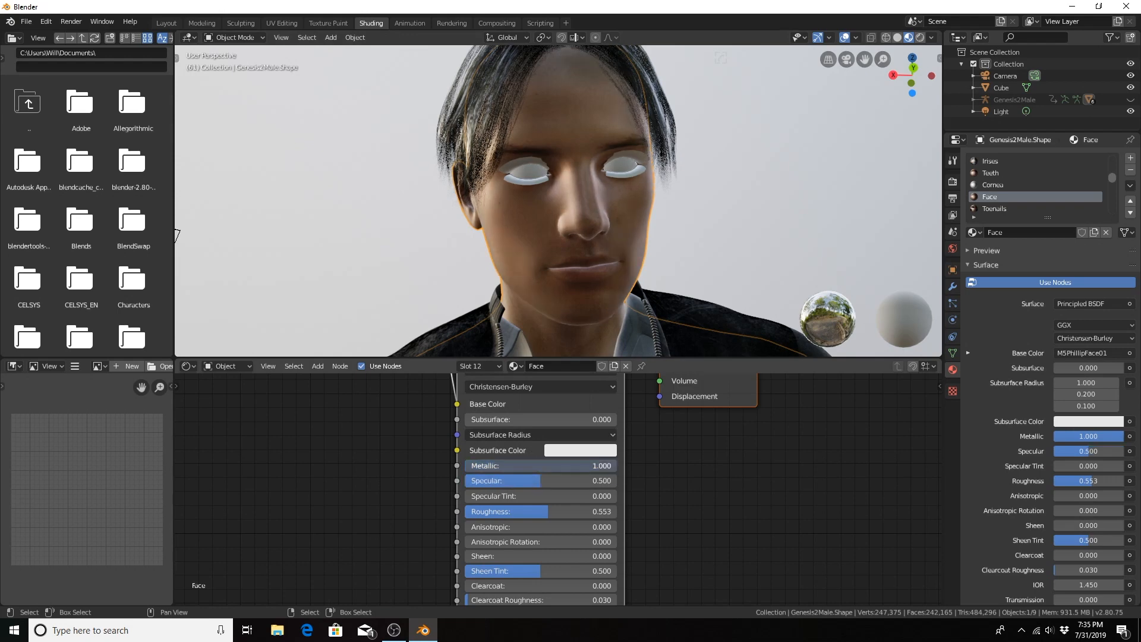
pyautogui.write('0')
pyautogui.press('Return')
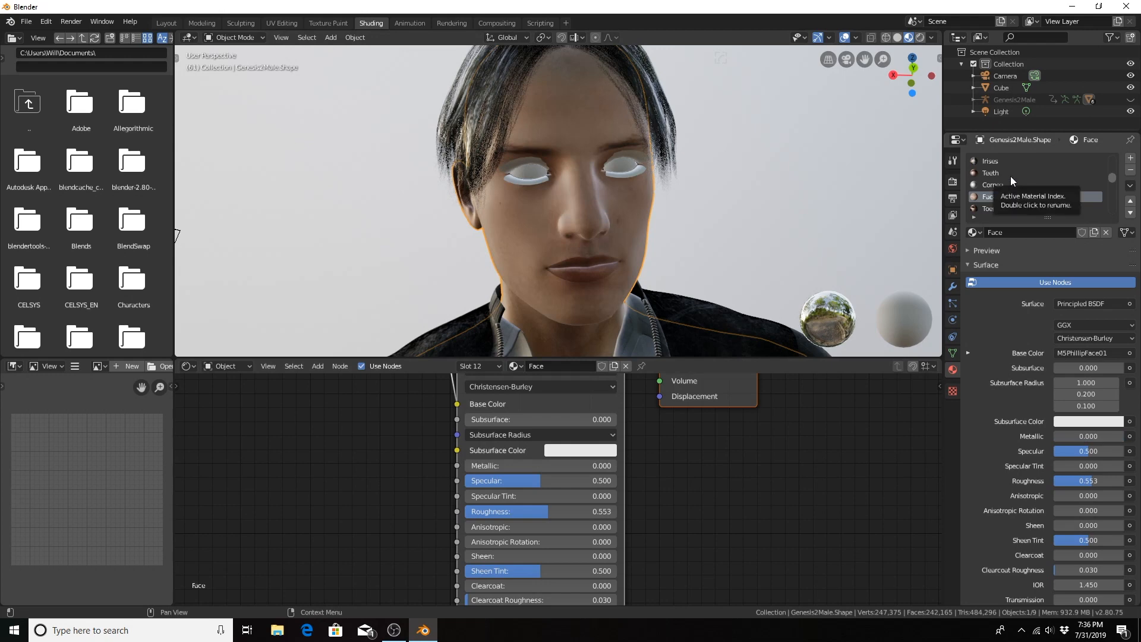
# Select the body's Head material and set its Metallic to 0 and Specular to 0.5.
pyautogui.scroll(4, 1010, 178)
pyautogui.scroll(2, 1011, 190)
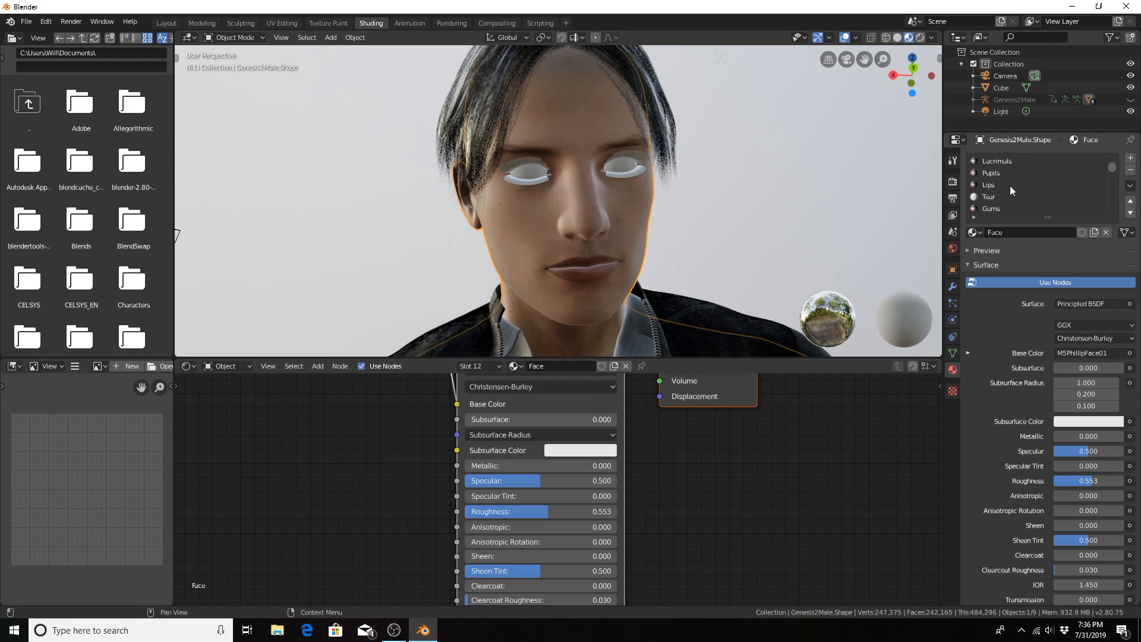
pyautogui.scroll(-2, 1011, 186)
pyautogui.scroll(-4, 1009, 184)
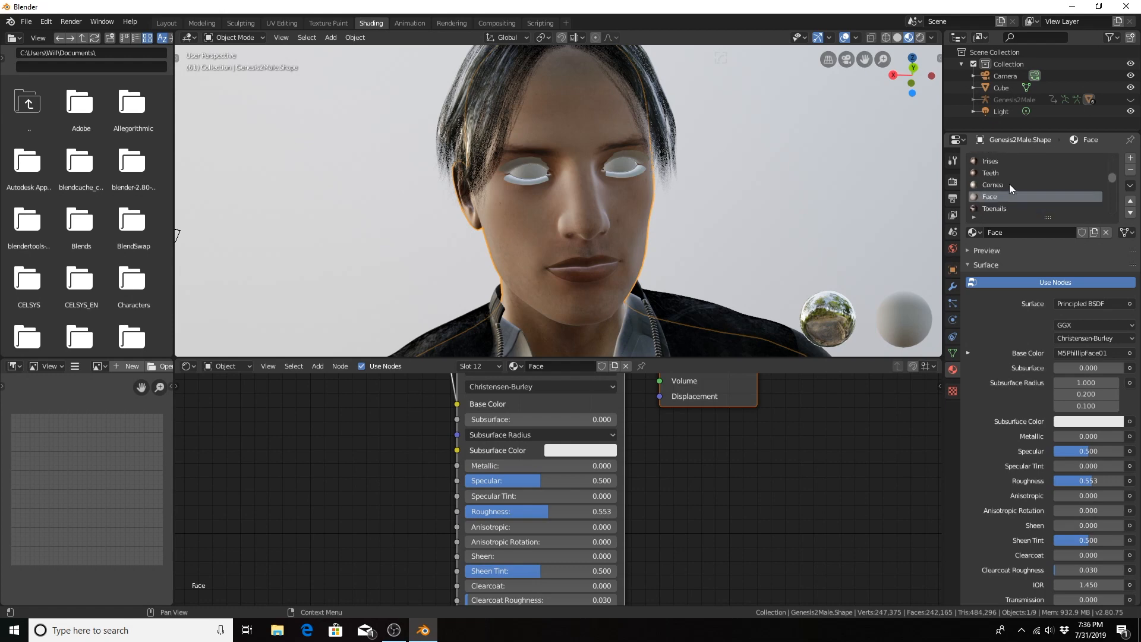
pyautogui.scroll(-1, 1009, 184)
pyautogui.click(988, 196)
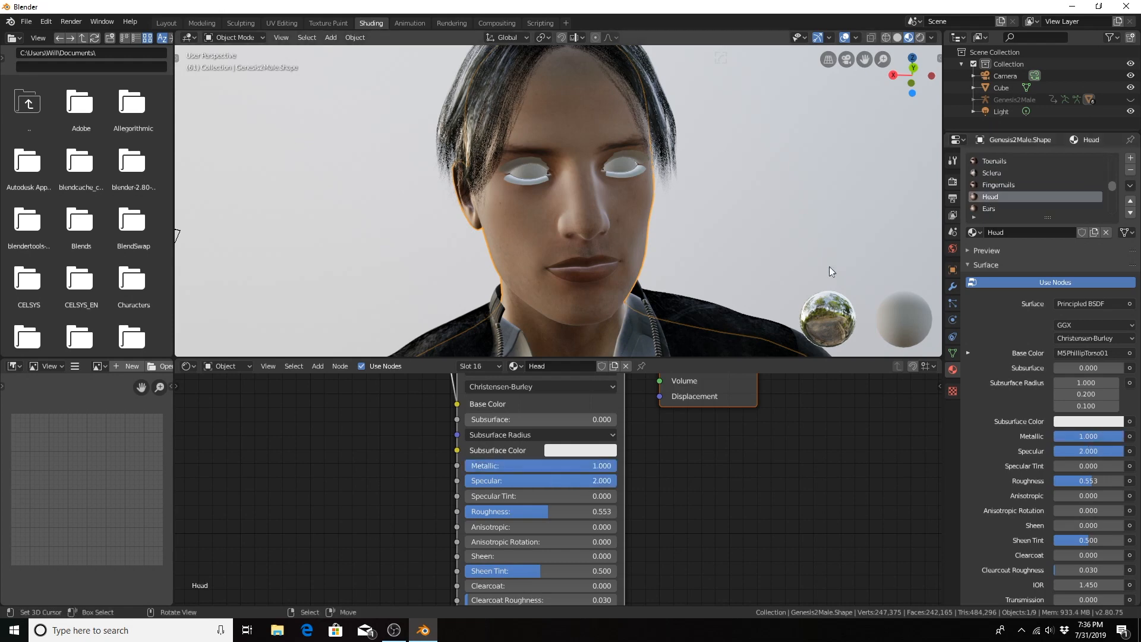
pyautogui.click(542, 465)
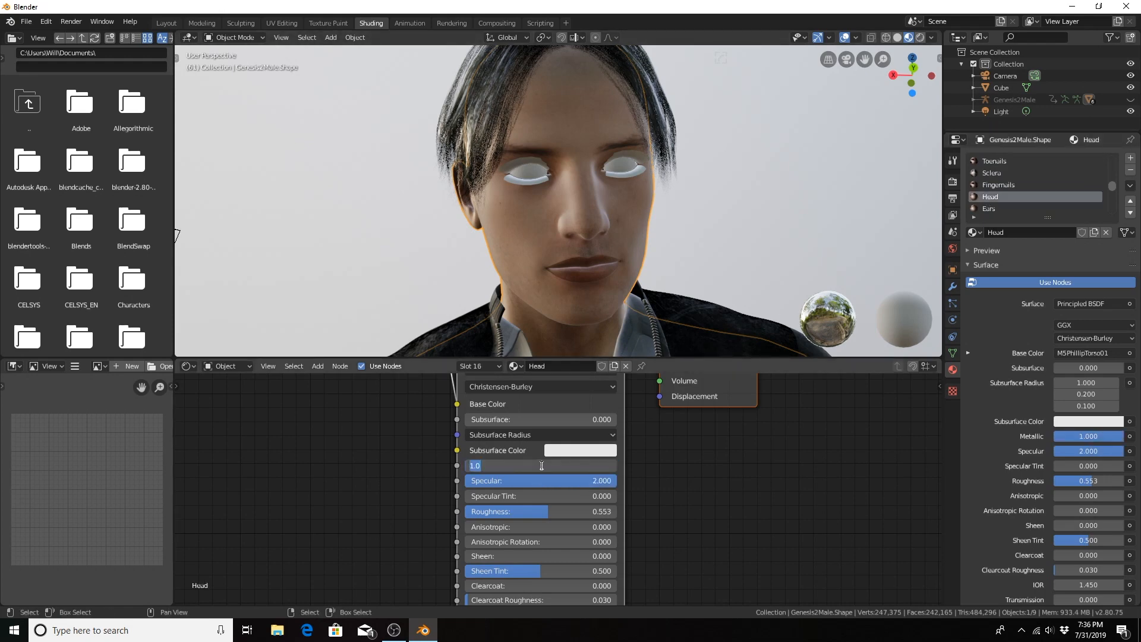
pyautogui.write('0')
pyautogui.press('Return')
pyautogui.click(519, 482)
pyautogui.write('.5')
pyautogui.press('Return')
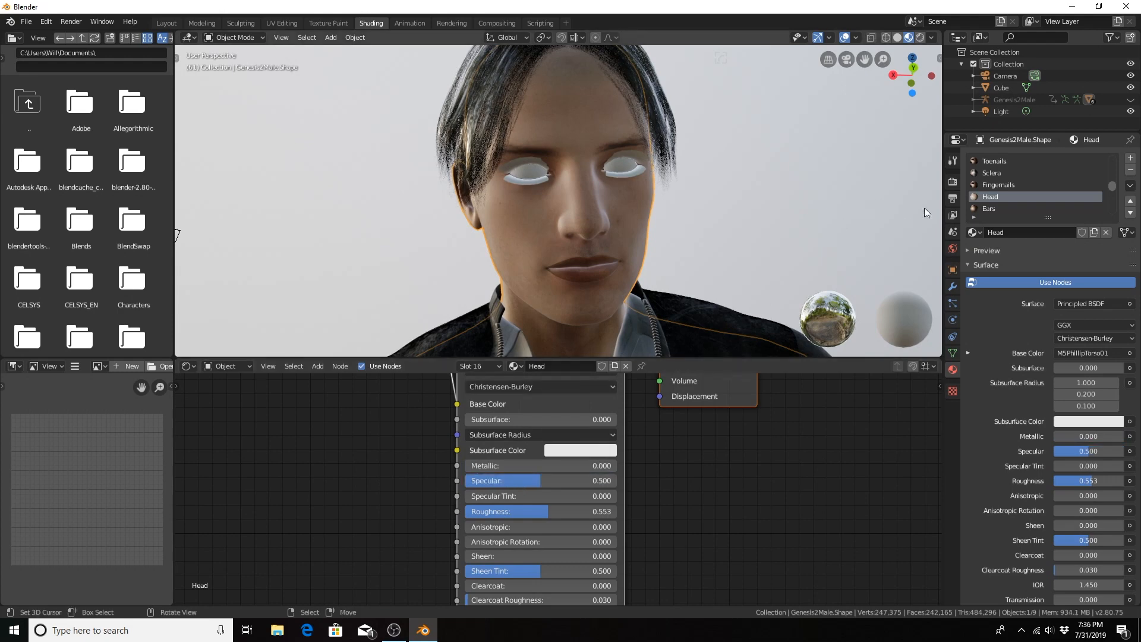
# Select the body's Lips material and set its Metallic to 0 and Specular to 0.5.
pyautogui.scroll(5, 1013, 184)
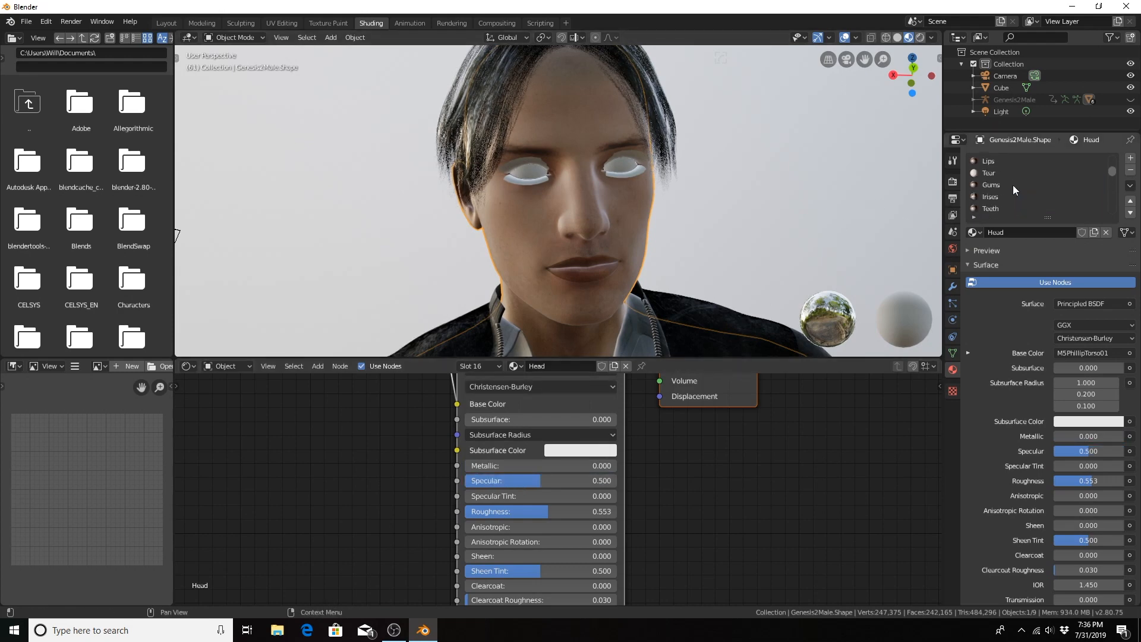
pyautogui.click(988, 160)
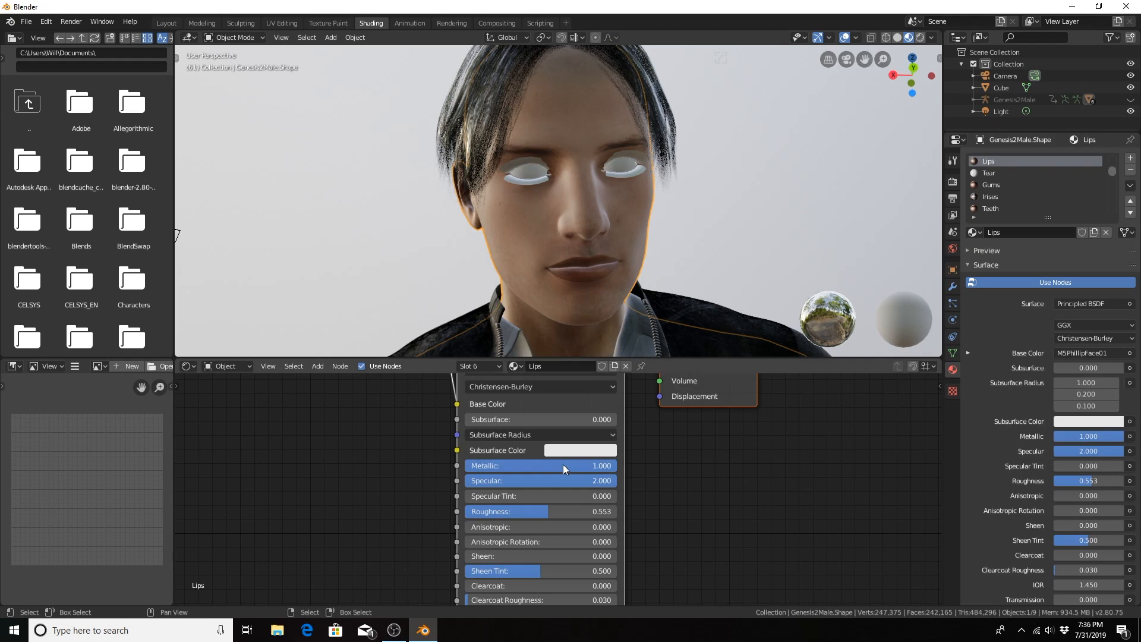
pyautogui.press('BackSpace')
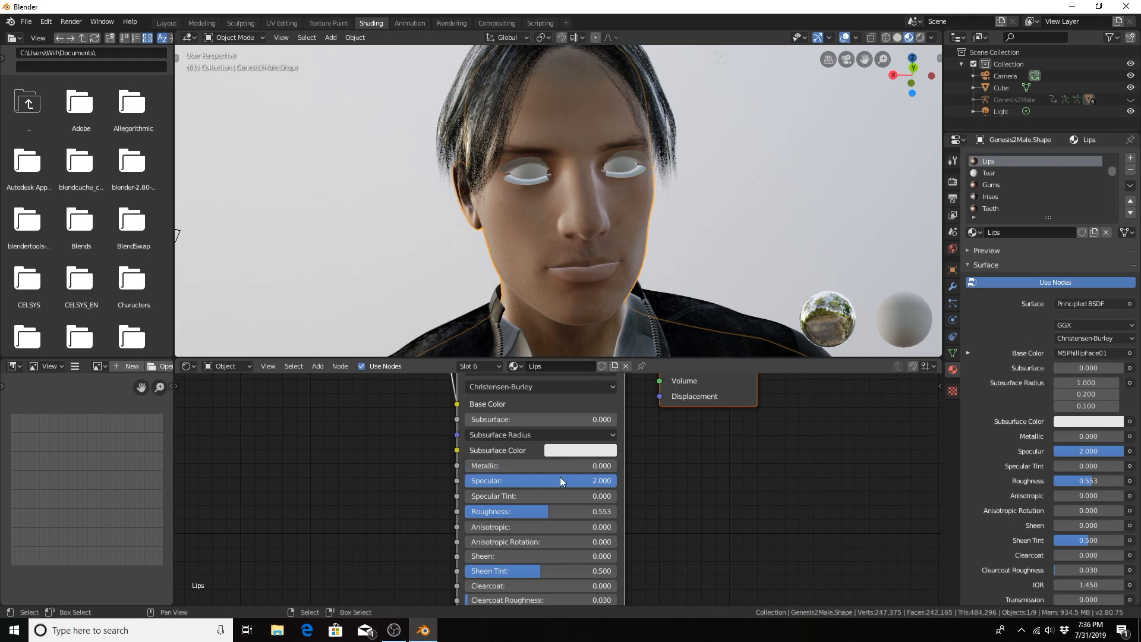
pyautogui.doubleClick(559, 477)
pyautogui.write('0.5')
pyautogui.press('Return')
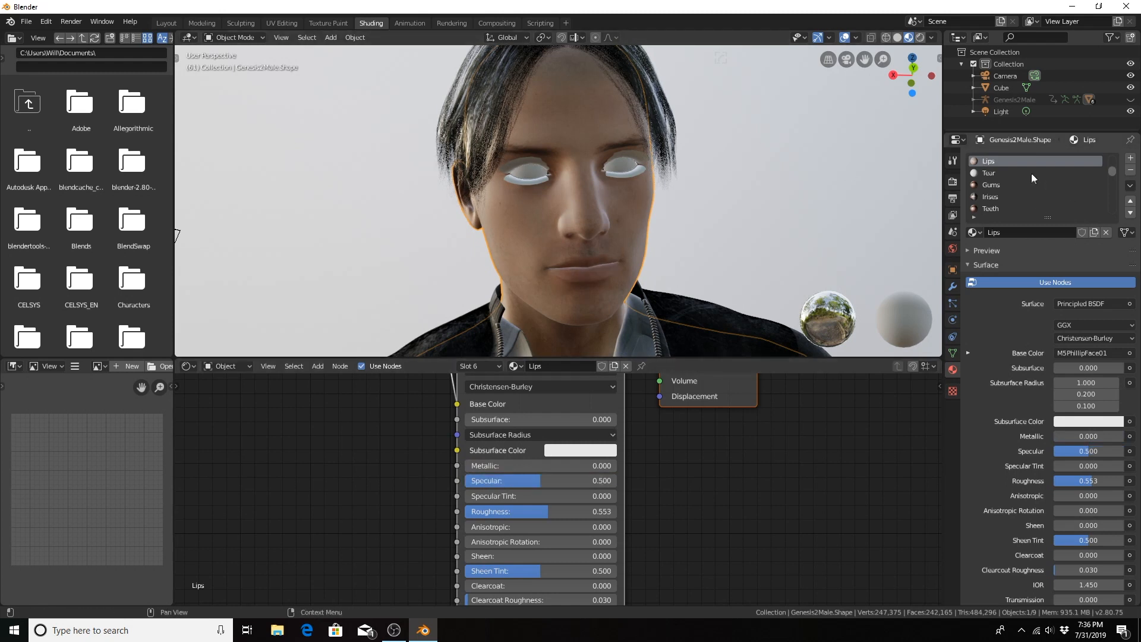
# Select the EyeReflection material, show its preview, and set its blend mode and shadow mode to Alpha Hashed.
pyautogui.scroll(5, 1033, 175)
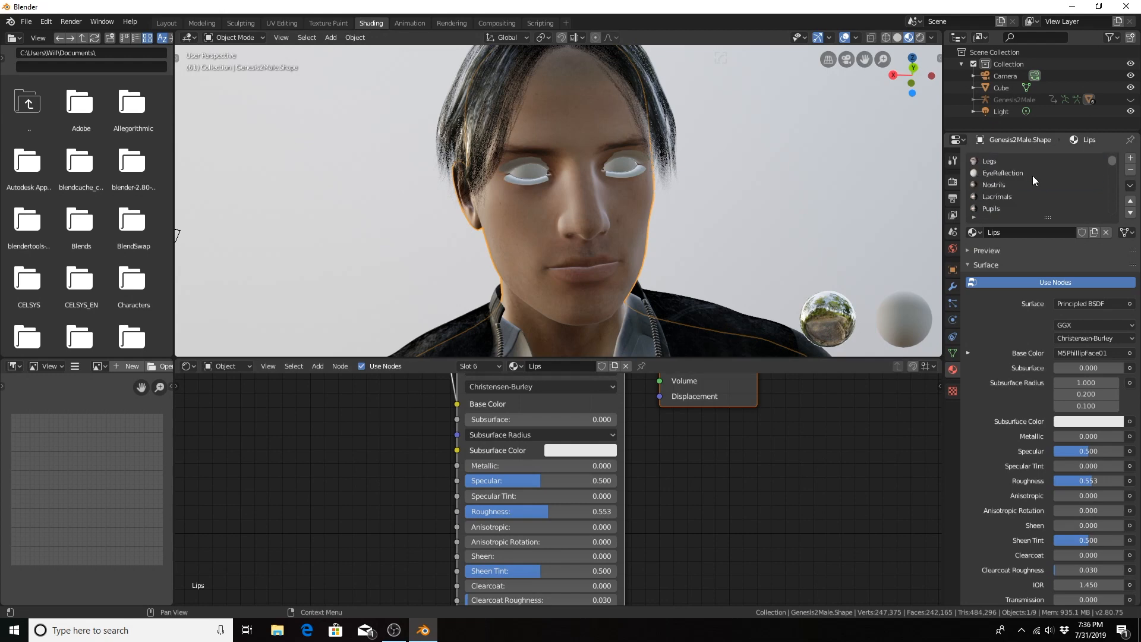
pyautogui.click(994, 175)
pyautogui.moveTo(662, 503); pyautogui.dragTo(664, 447, button='middle')
pyautogui.moveTo(704, 478); pyautogui.dragTo(706, 421, button='middle')
pyautogui.moveTo(719, 499); pyautogui.dragTo(715, 450, button='middle')
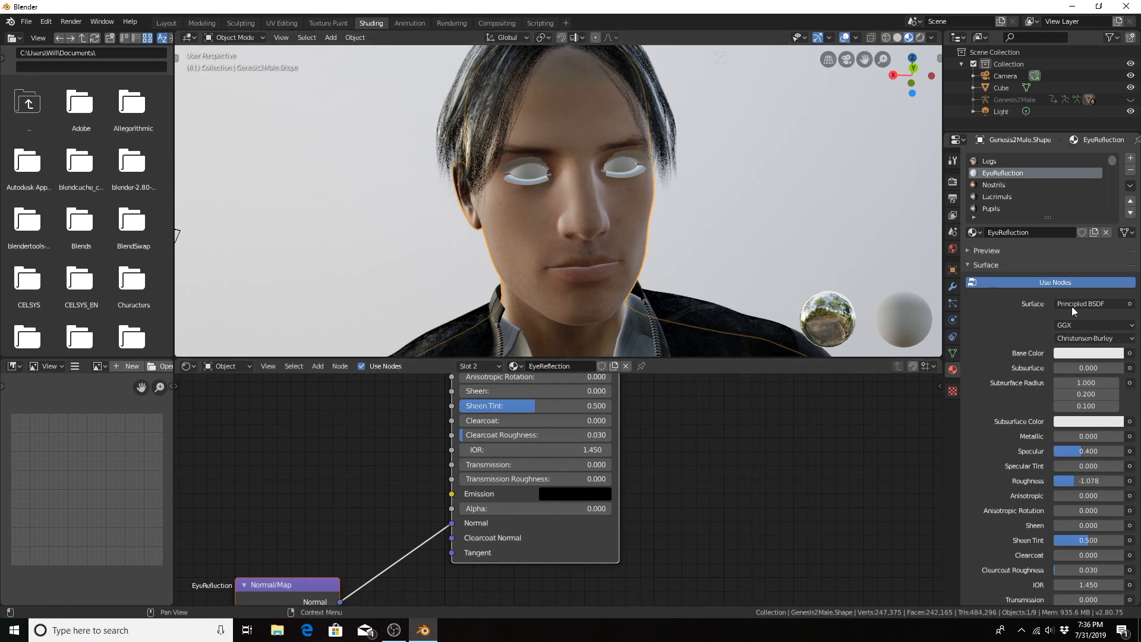
pyautogui.scroll(-5, 1033, 333)
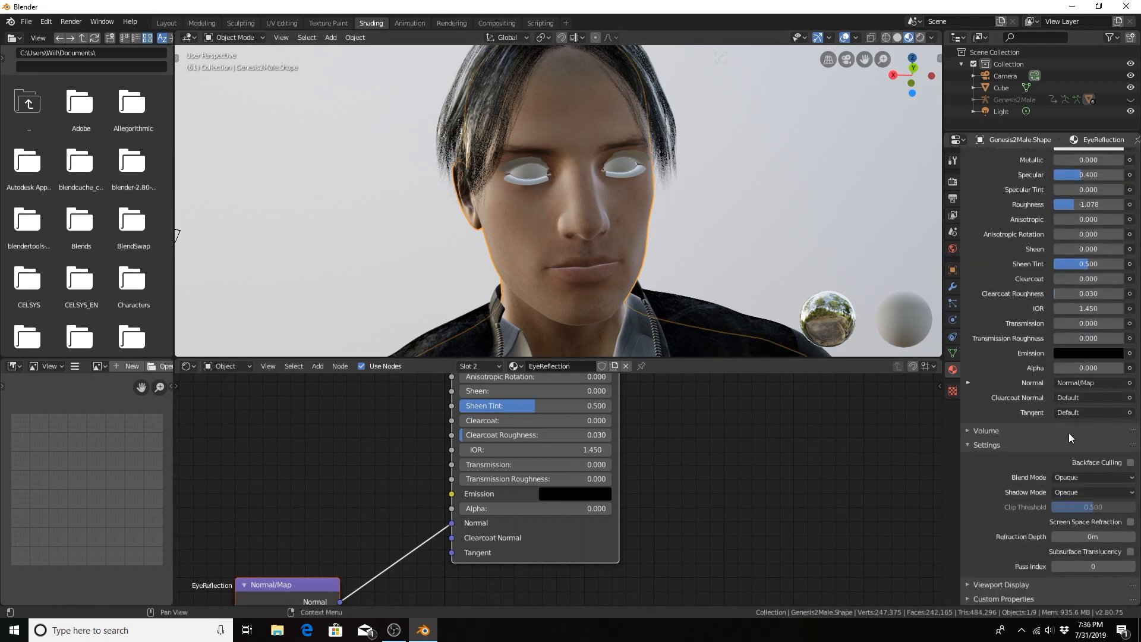
pyautogui.scroll(6, 1069, 432)
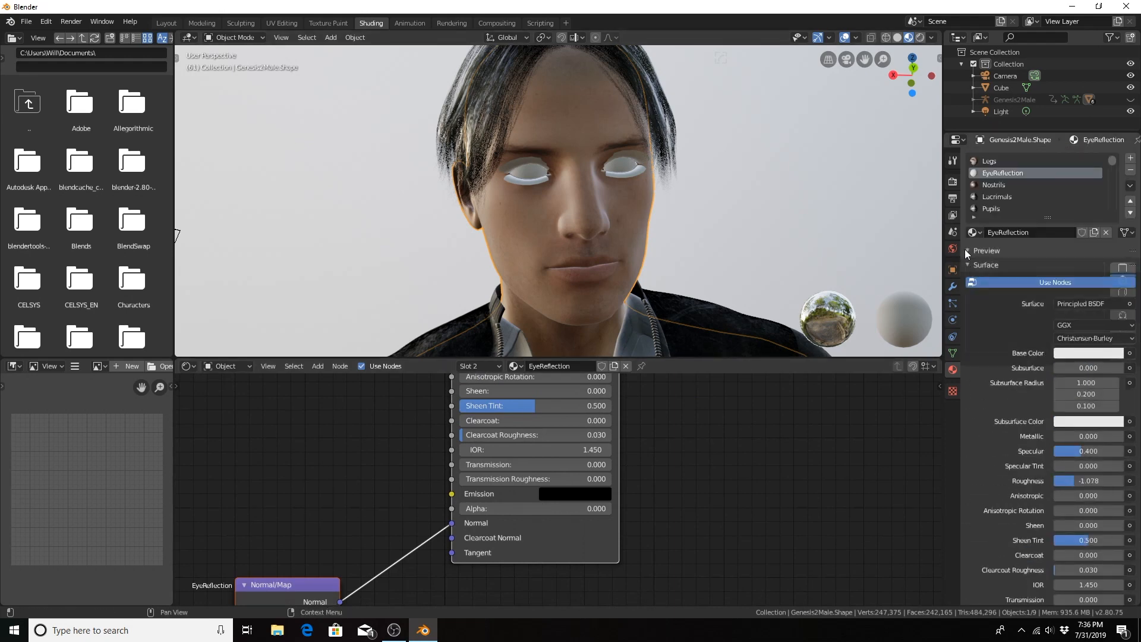
pyautogui.click(967, 249)
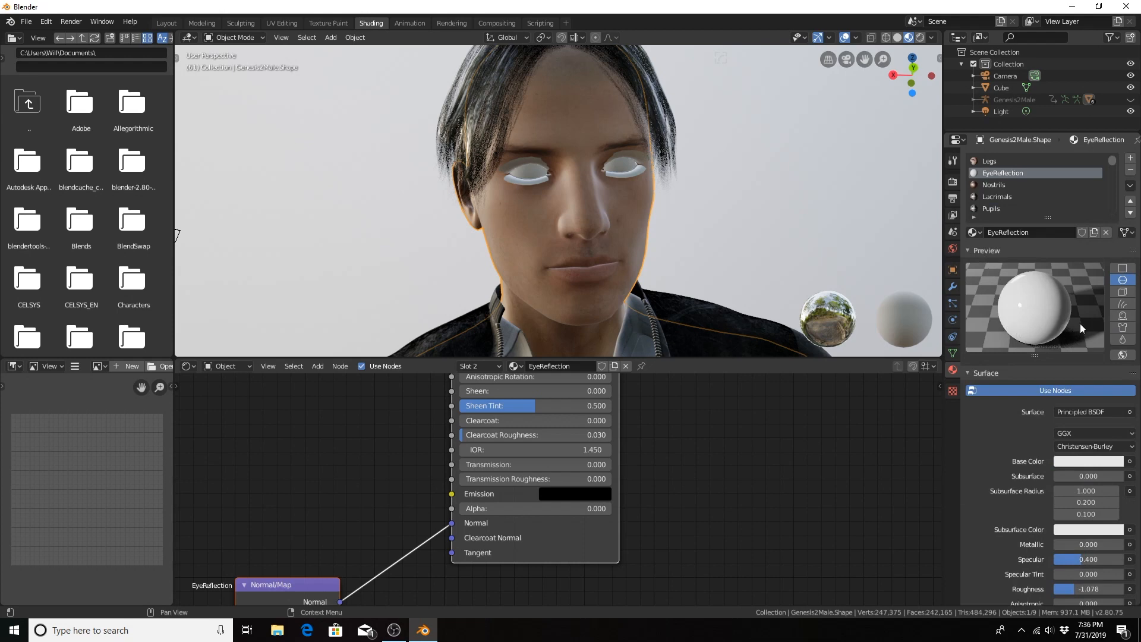
pyautogui.scroll(-15, 1067, 450)
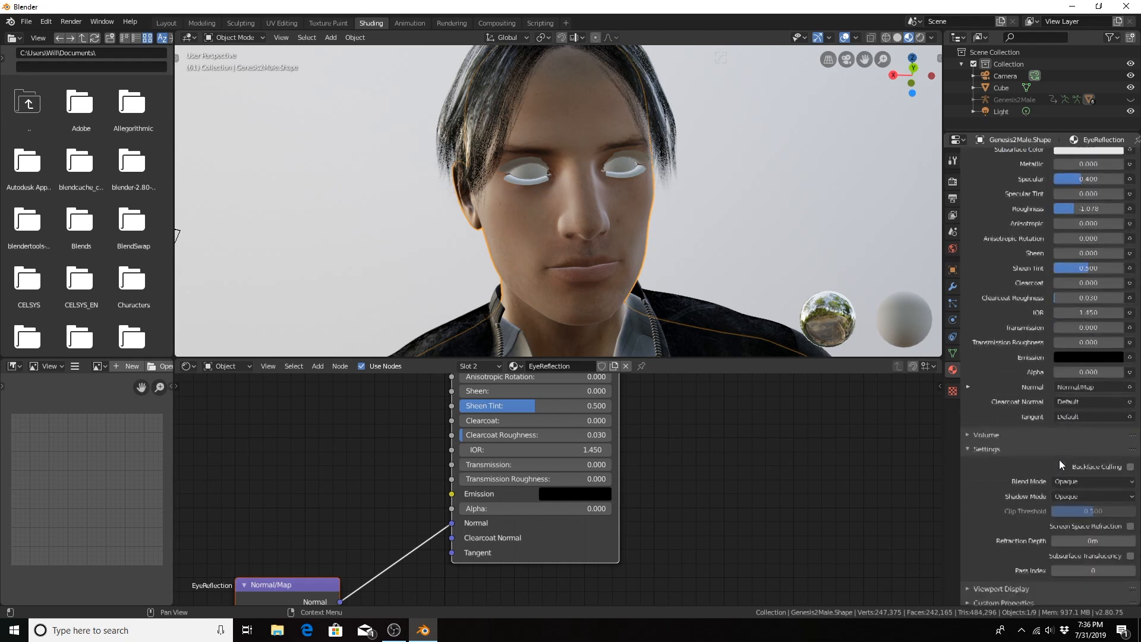
pyautogui.click(1079, 477)
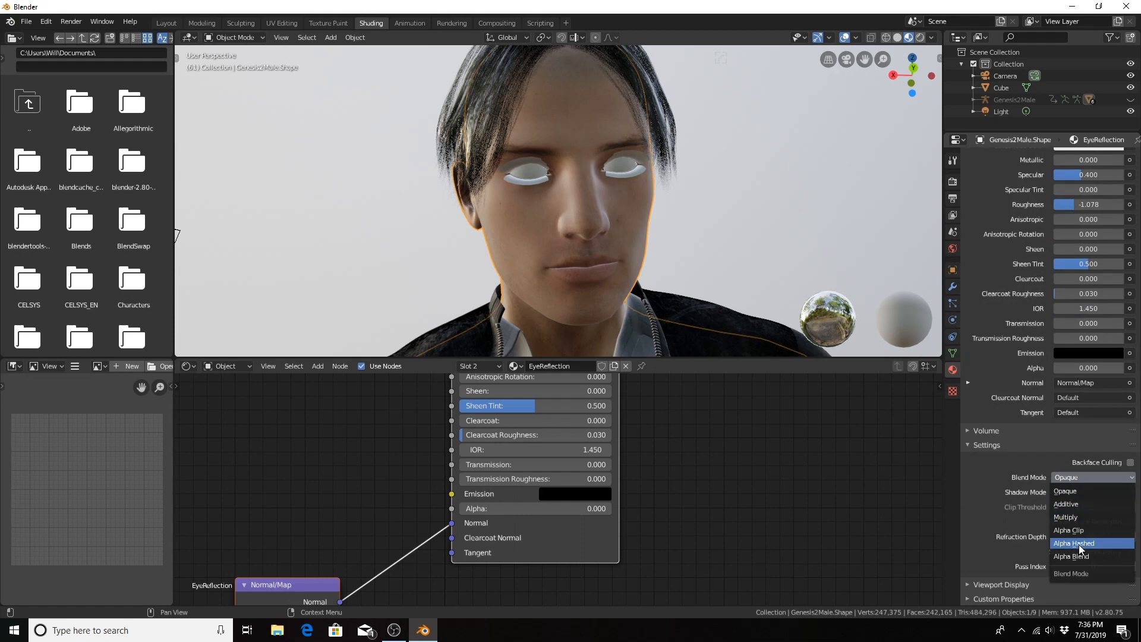
pyautogui.click(1079, 530)
pyautogui.click(1073, 490)
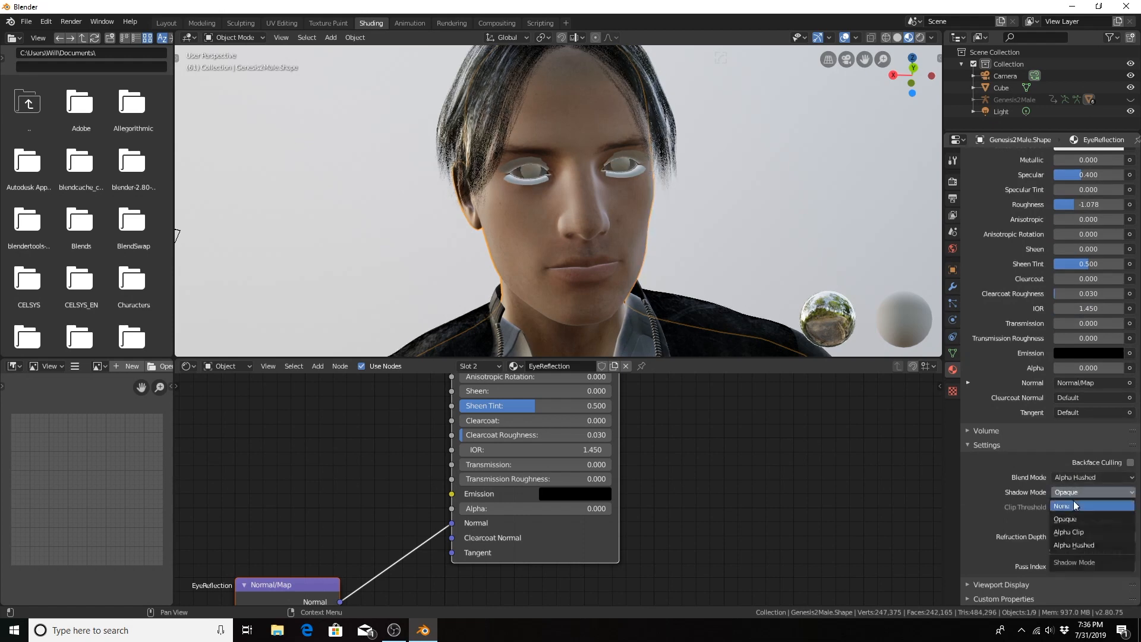
pyautogui.click(1073, 544)
# Select the body's Tear material and set its blend mode and shadow mode to Alpha Hashed.
pyautogui.scroll(15, 1057, 473)
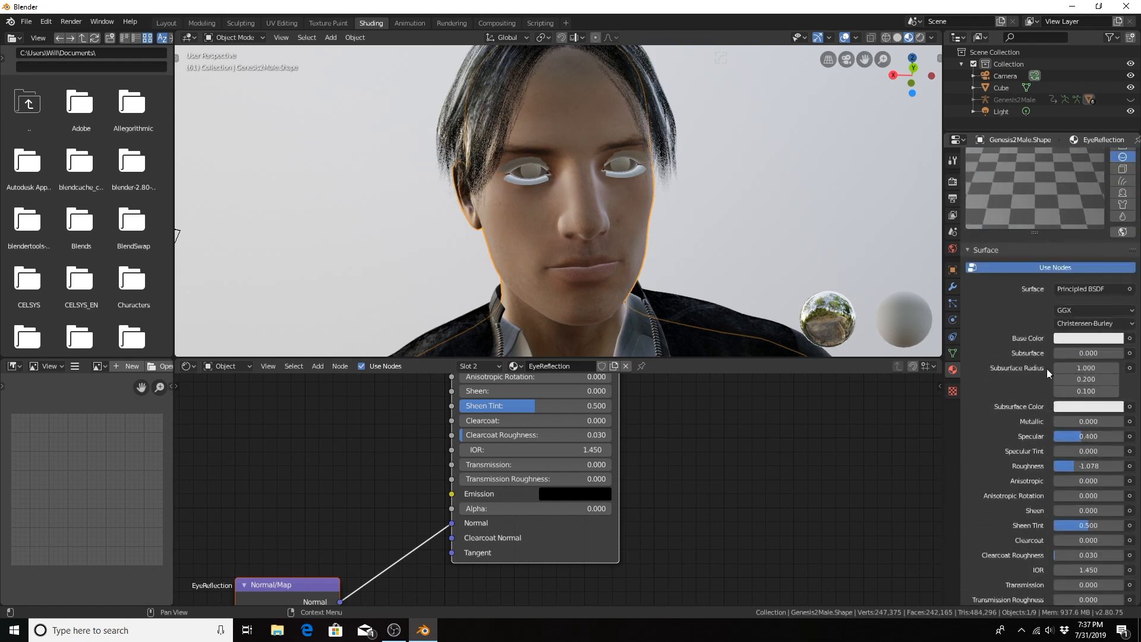
pyautogui.scroll(1, 1062, 286)
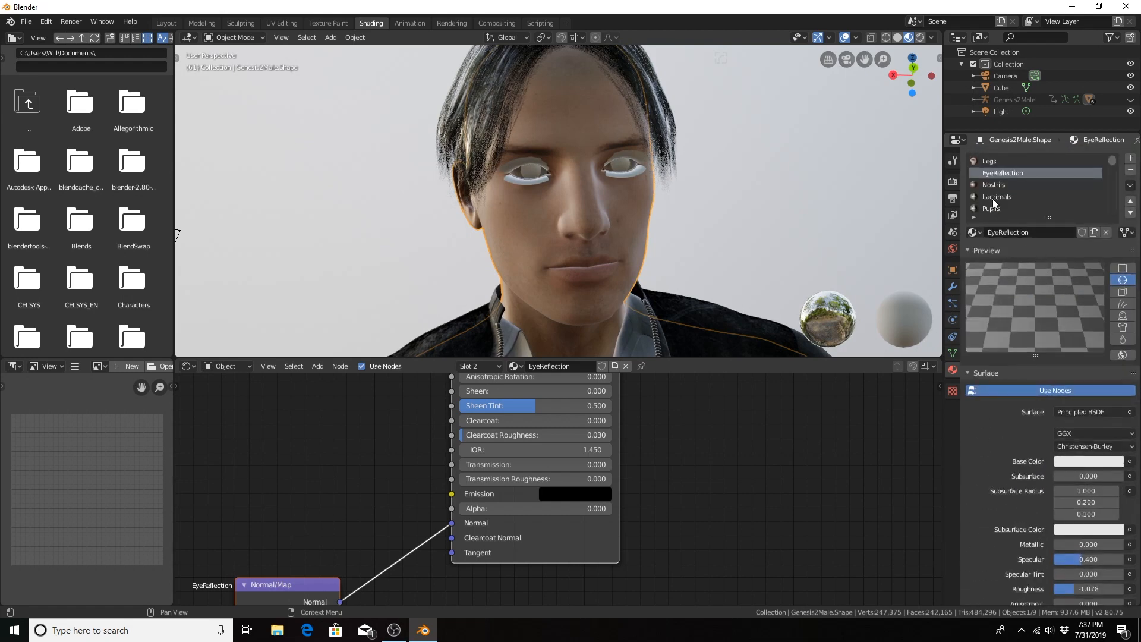
pyautogui.scroll(-2, 993, 189)
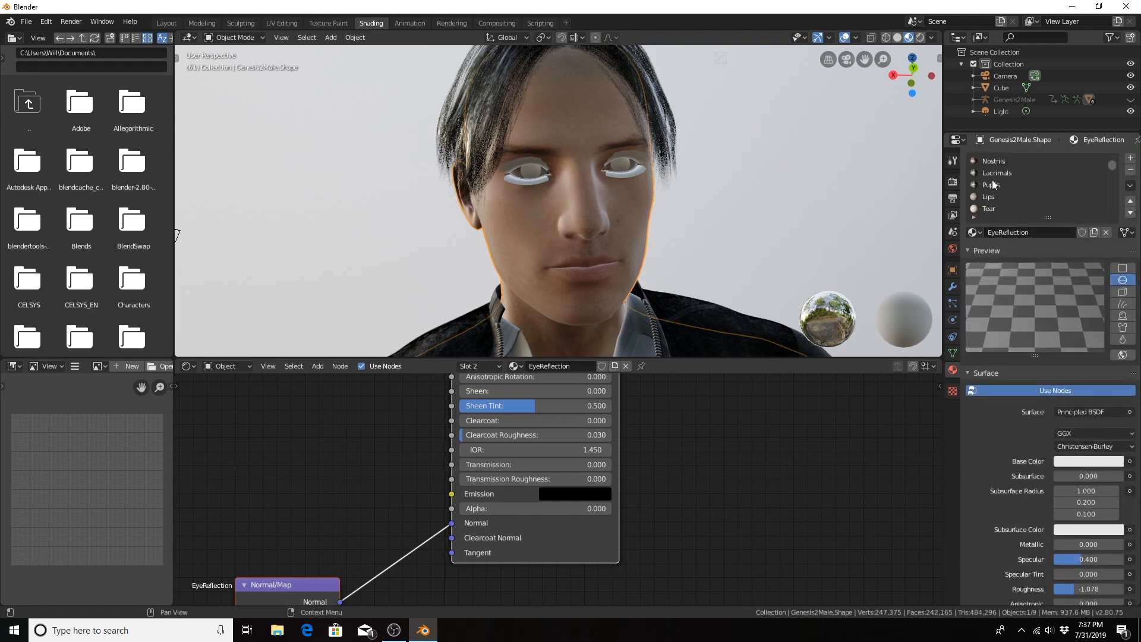
pyautogui.click(993, 174)
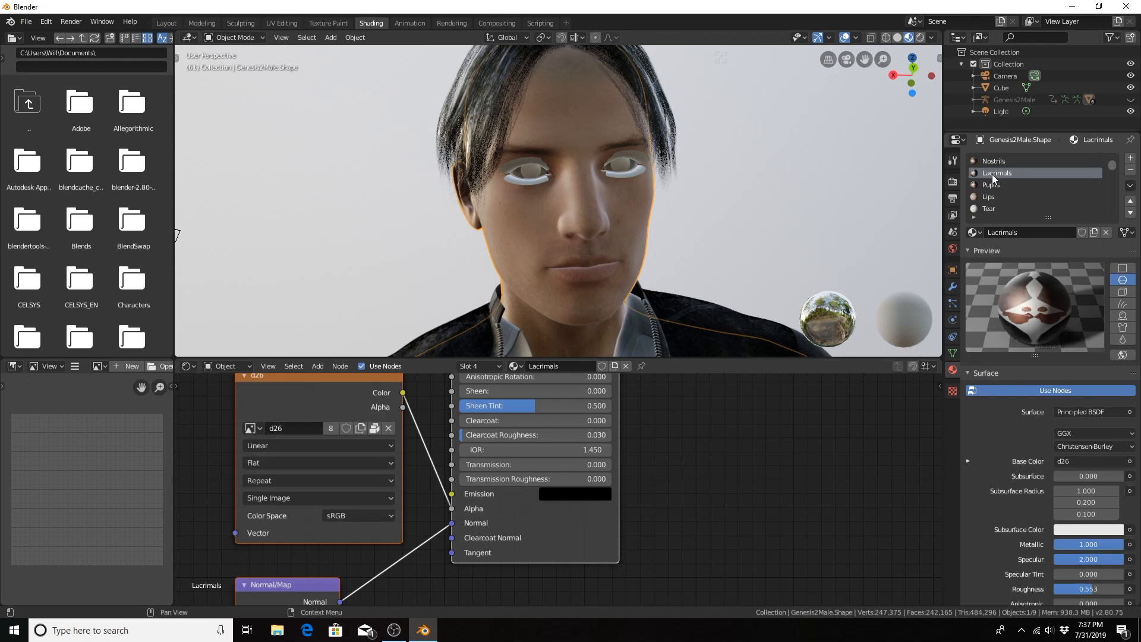
pyautogui.click(991, 206)
pyautogui.scroll(-14, 1045, 348)
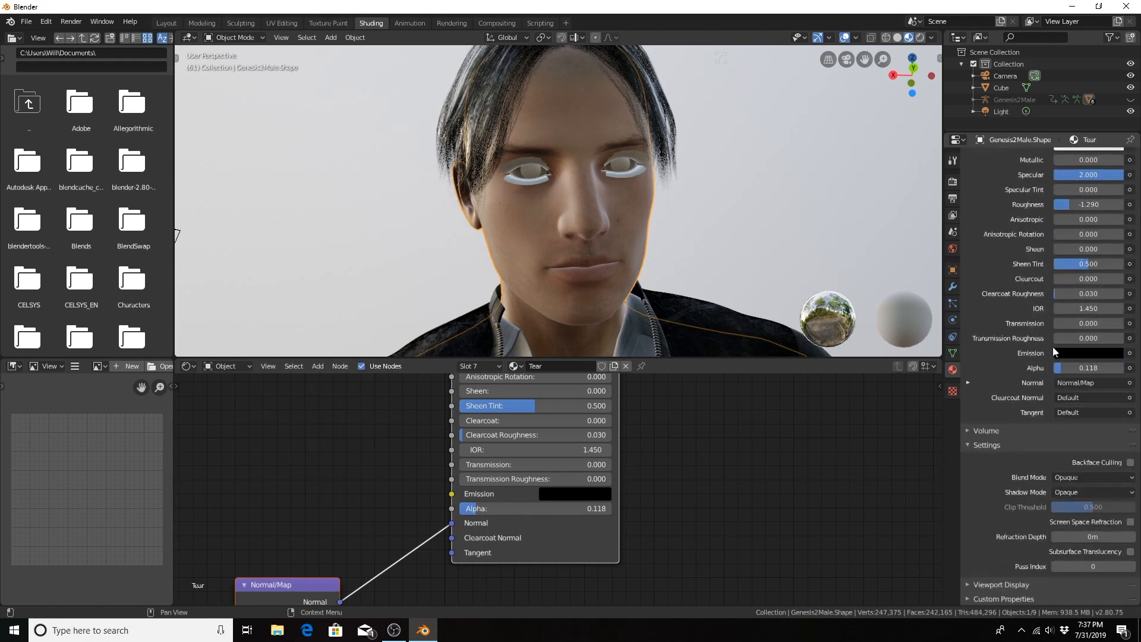
pyautogui.click(1083, 476)
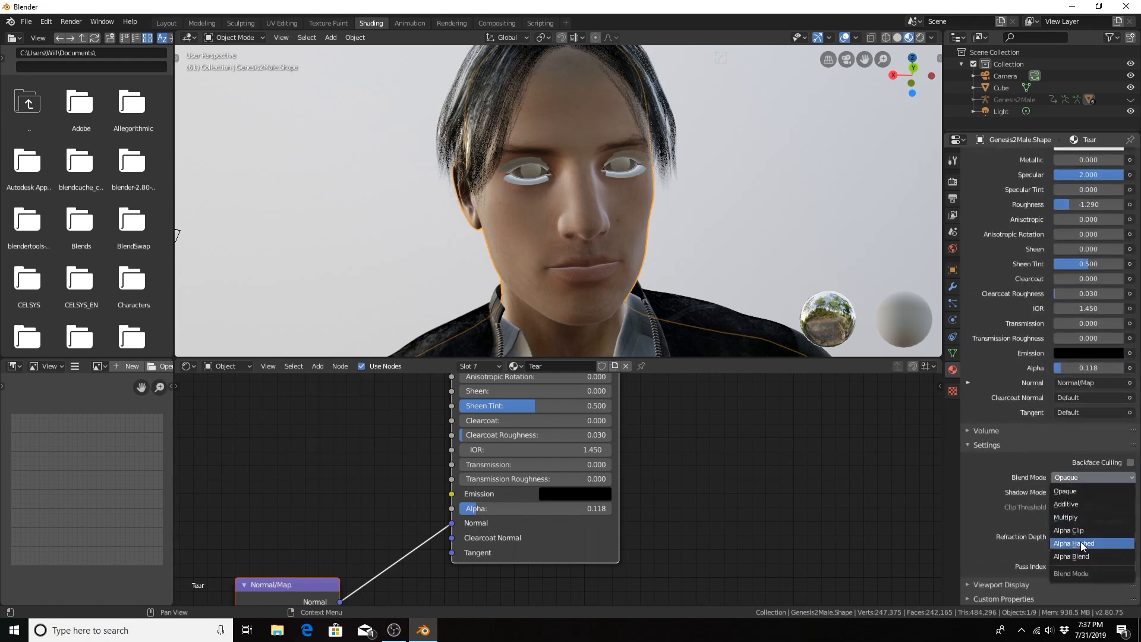
pyautogui.click(1081, 543)
pyautogui.click(1084, 492)
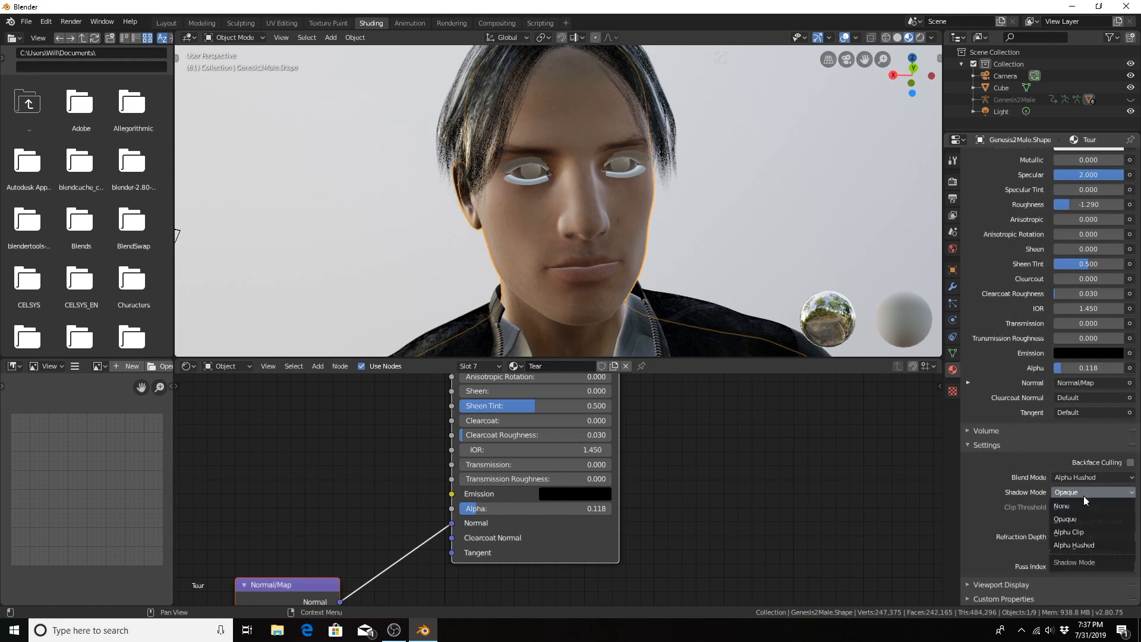
pyautogui.click(1086, 545)
# Select the body's Irises material and set its blend mode and shadow mode to Alpha Hashed.
pyautogui.scroll(15, 1076, 318)
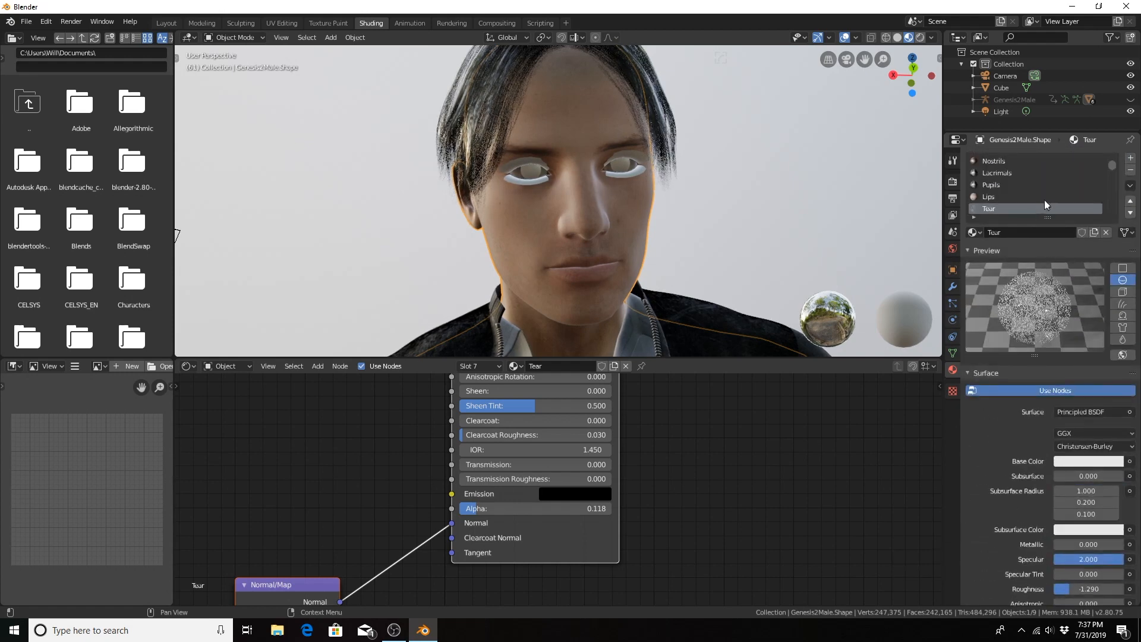
pyautogui.scroll(-4, 1046, 188)
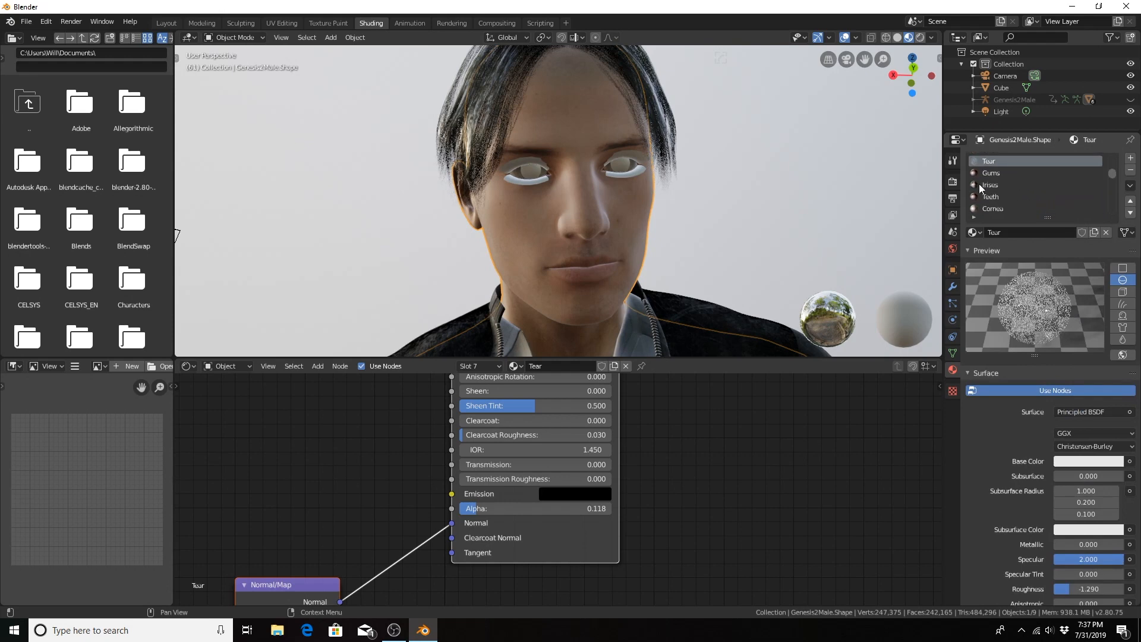
pyautogui.click(988, 185)
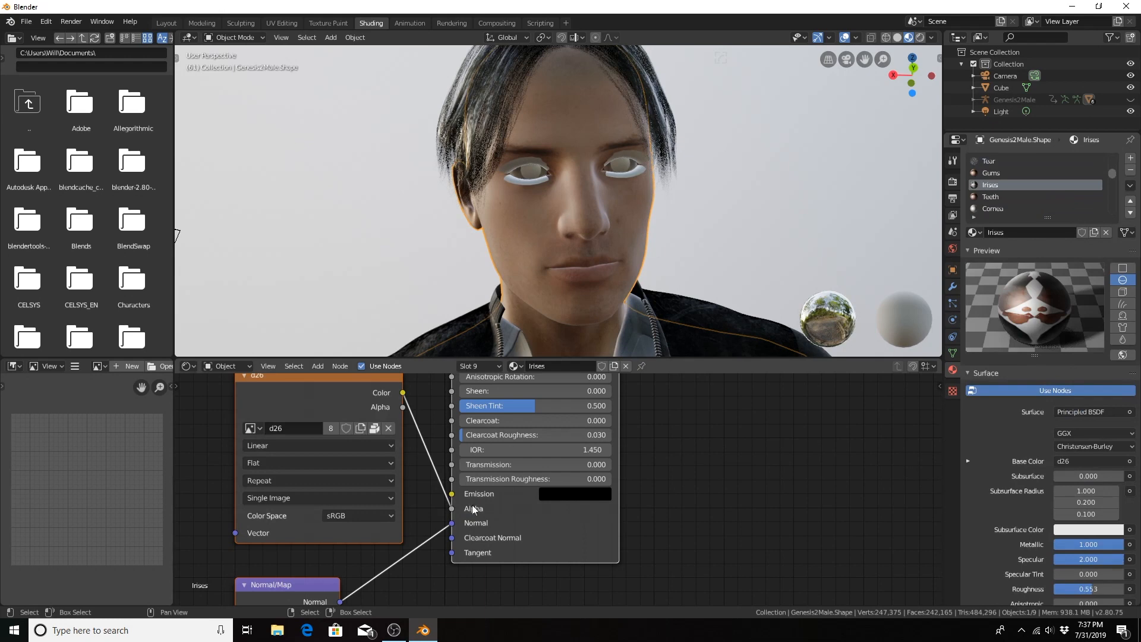
pyautogui.scroll(-15, 1086, 490)
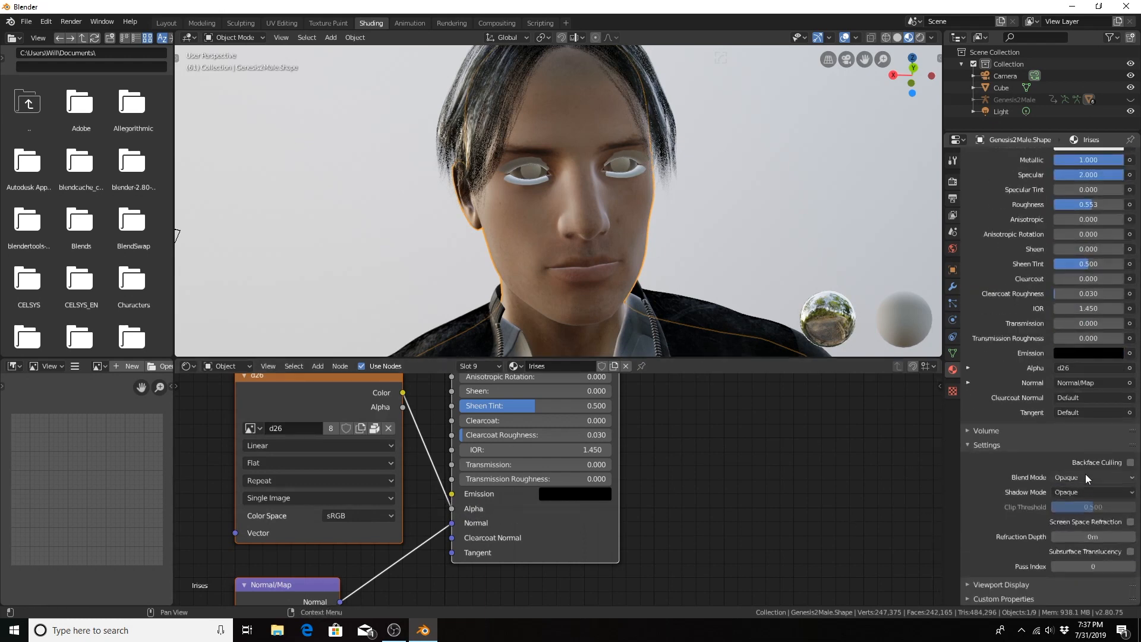
pyautogui.click(1086, 476)
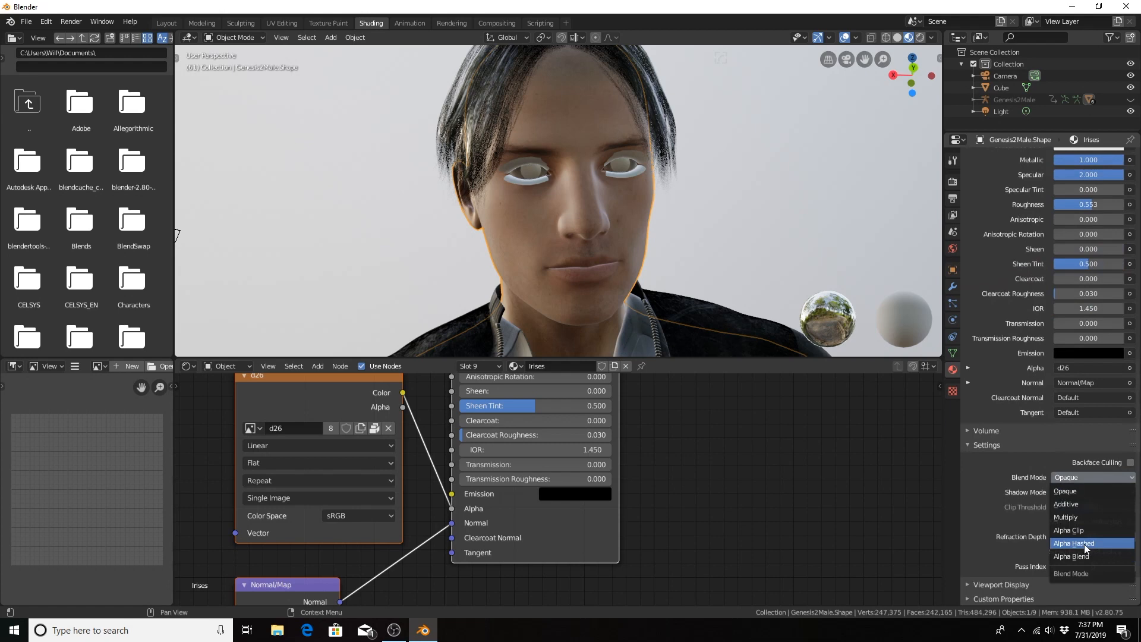
pyautogui.click(1084, 544)
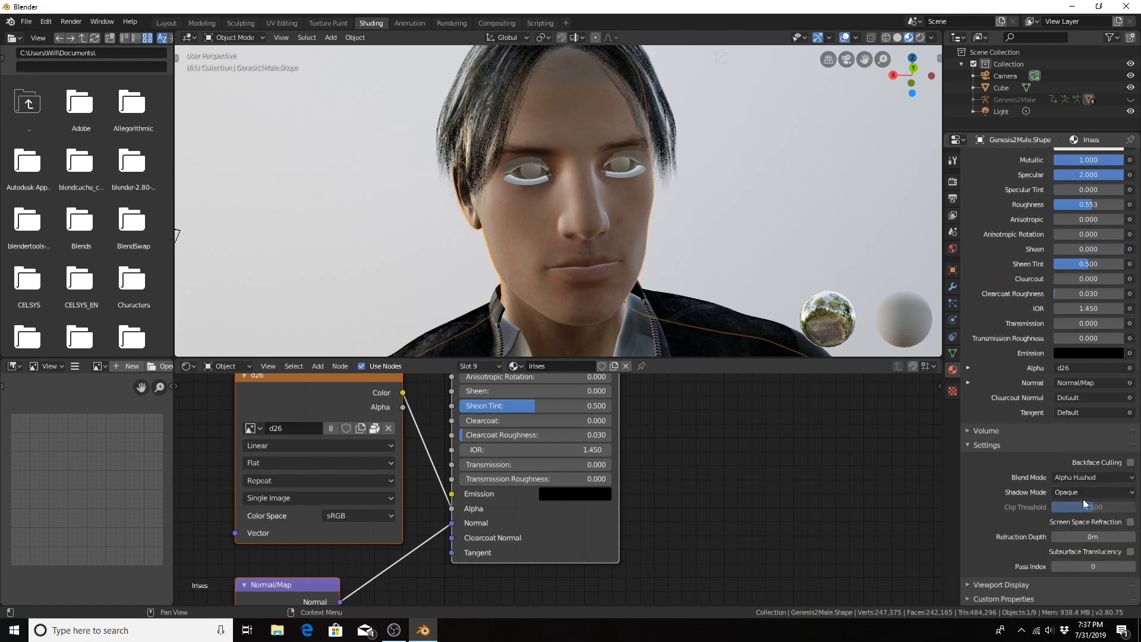
pyautogui.click(1083, 498)
pyautogui.click(1090, 545)
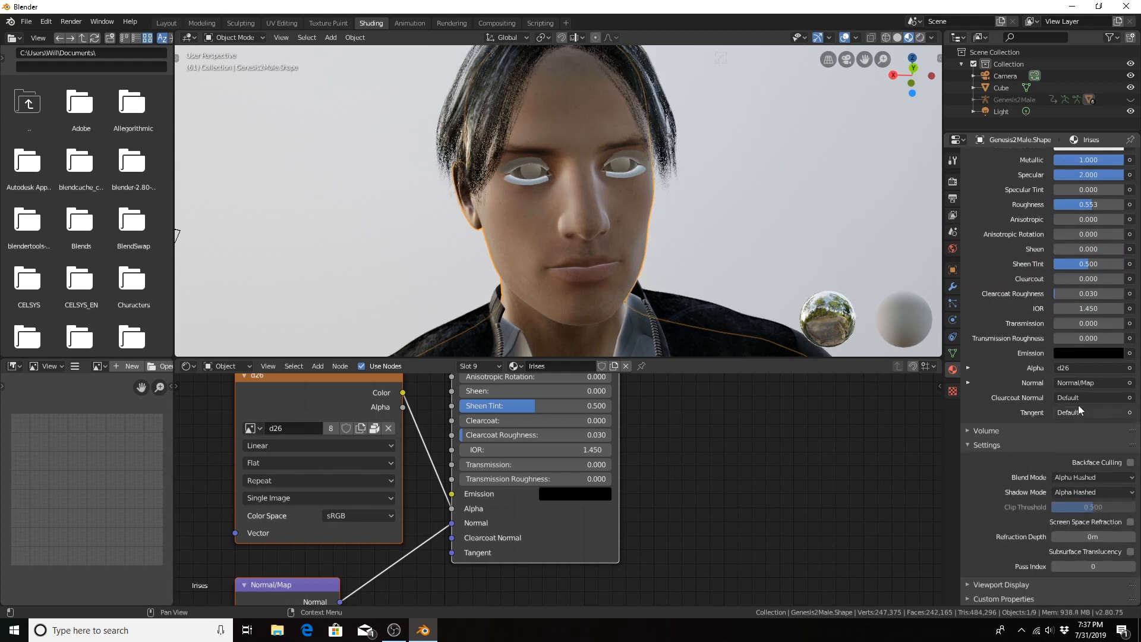
# Select the body's Cornea material and set its blend mode and shadow mode to Alpha Hashed.
pyautogui.scroll(10, 1078, 405)
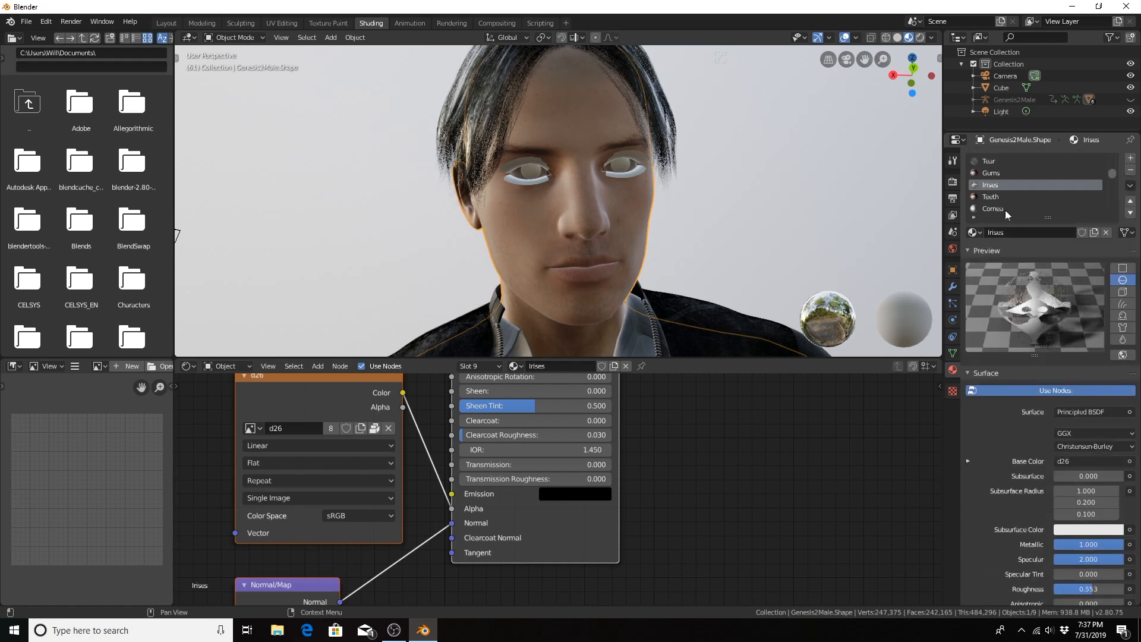
pyautogui.click(1002, 208)
pyautogui.scroll(-12, 1108, 486)
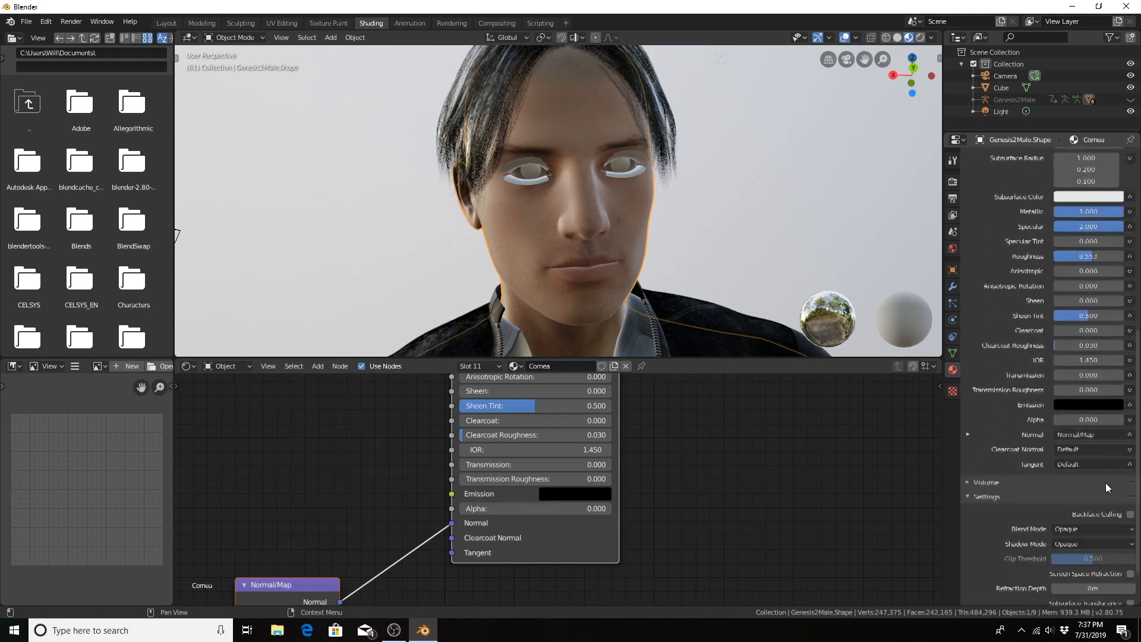
pyautogui.scroll(-2, 1106, 482)
pyautogui.click(1082, 477)
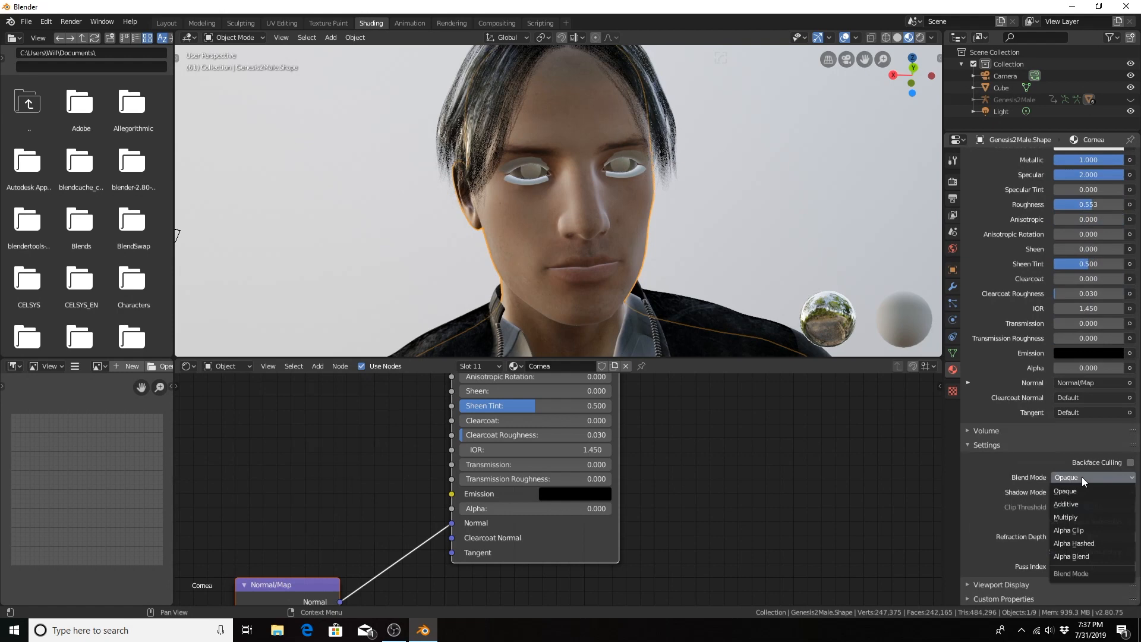
pyautogui.click(1082, 542)
pyautogui.click(1076, 492)
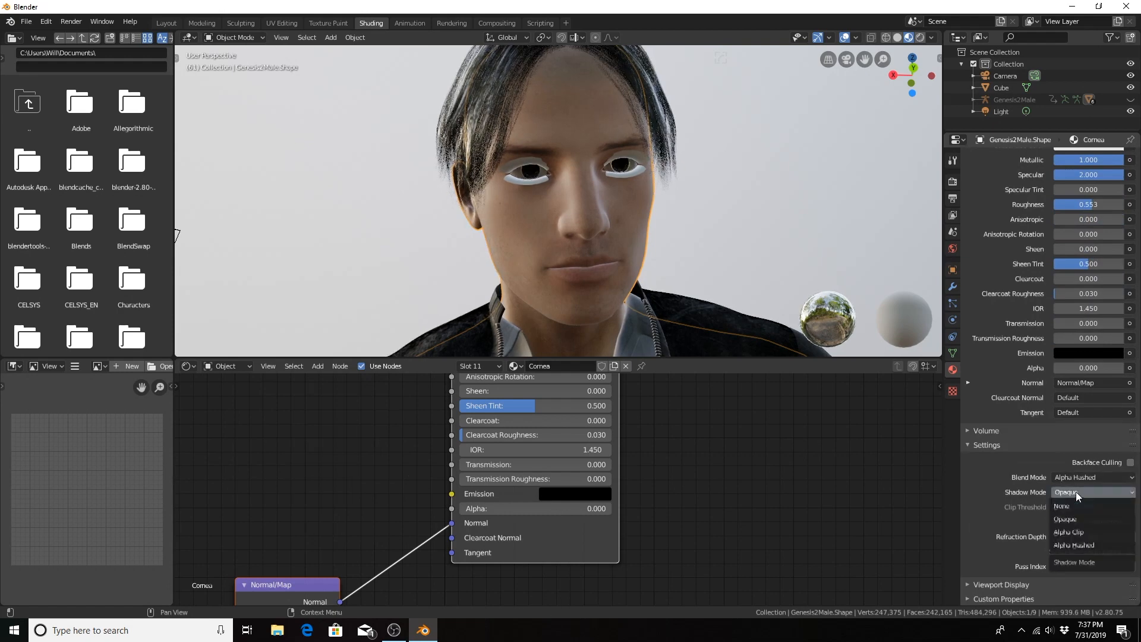
pyautogui.click(1084, 544)
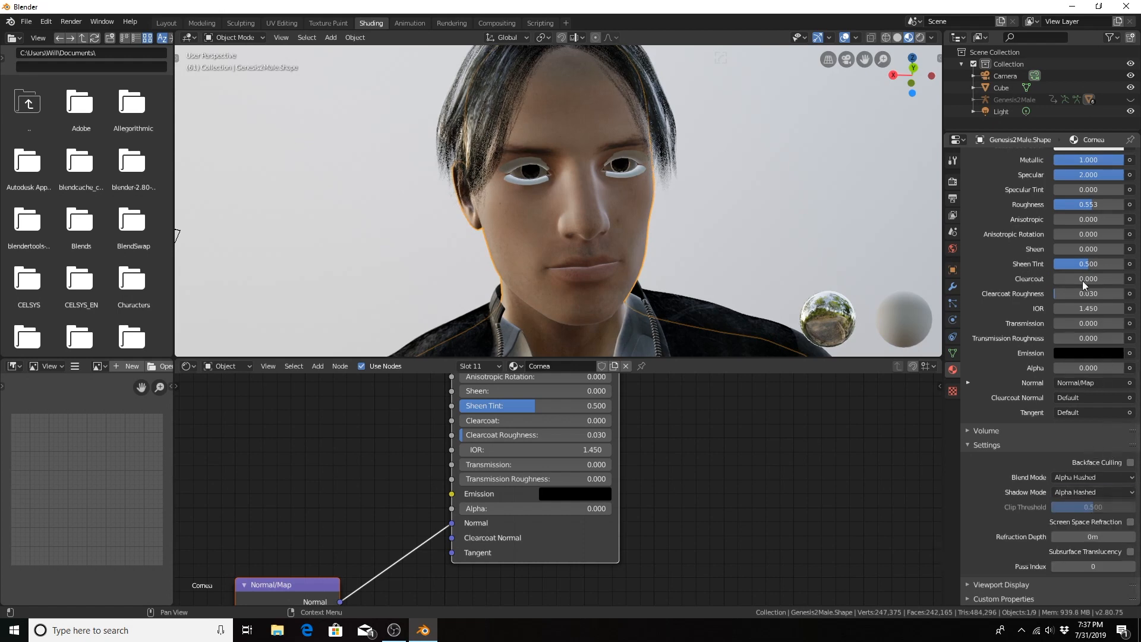
# Select the body's Sclera material and set its blend mode and shadow mode to Alpha Hashed.
pyautogui.scroll(10, 1082, 281)
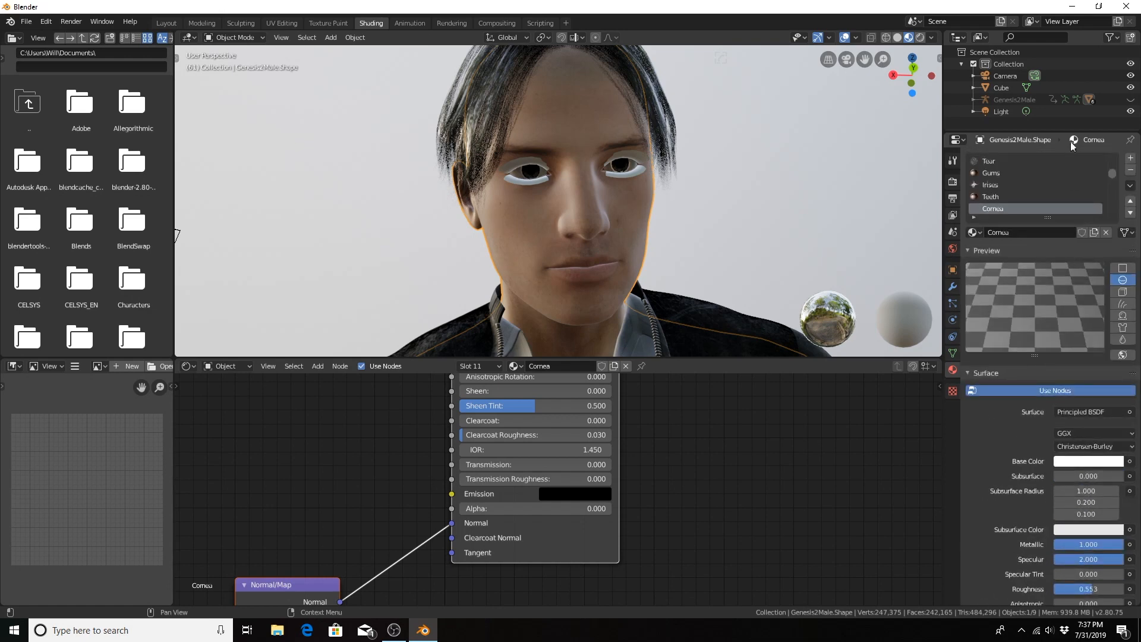
pyautogui.scroll(-2, 1027, 196)
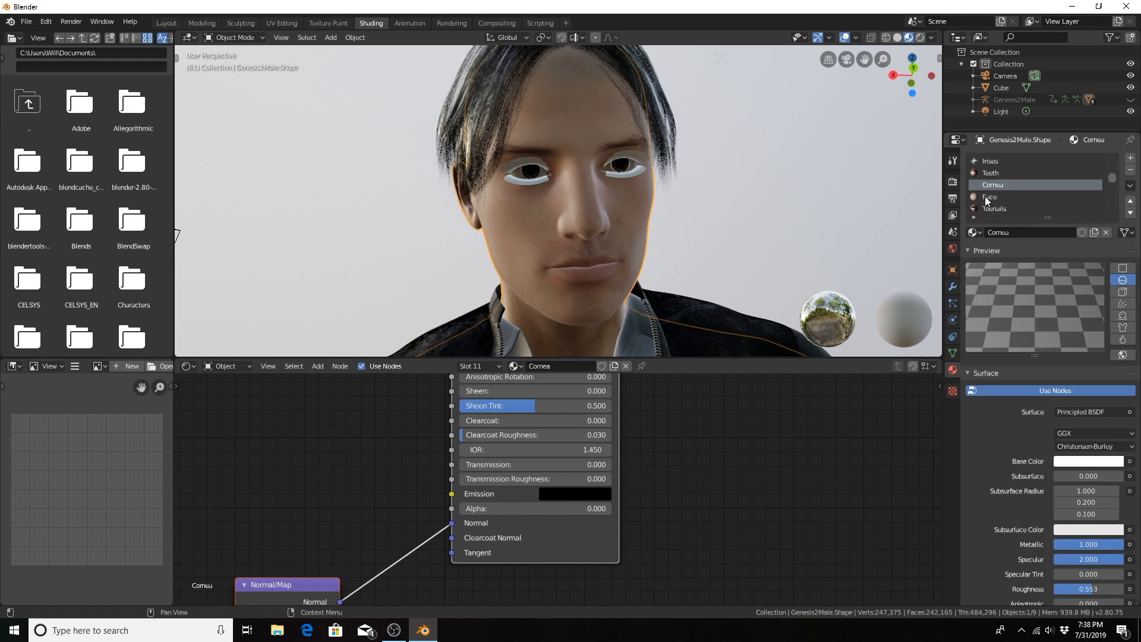
pyautogui.click(986, 196)
pyautogui.click(1000, 187)
pyautogui.scroll(-2, 1001, 209)
pyautogui.scroll(-3, 997, 196)
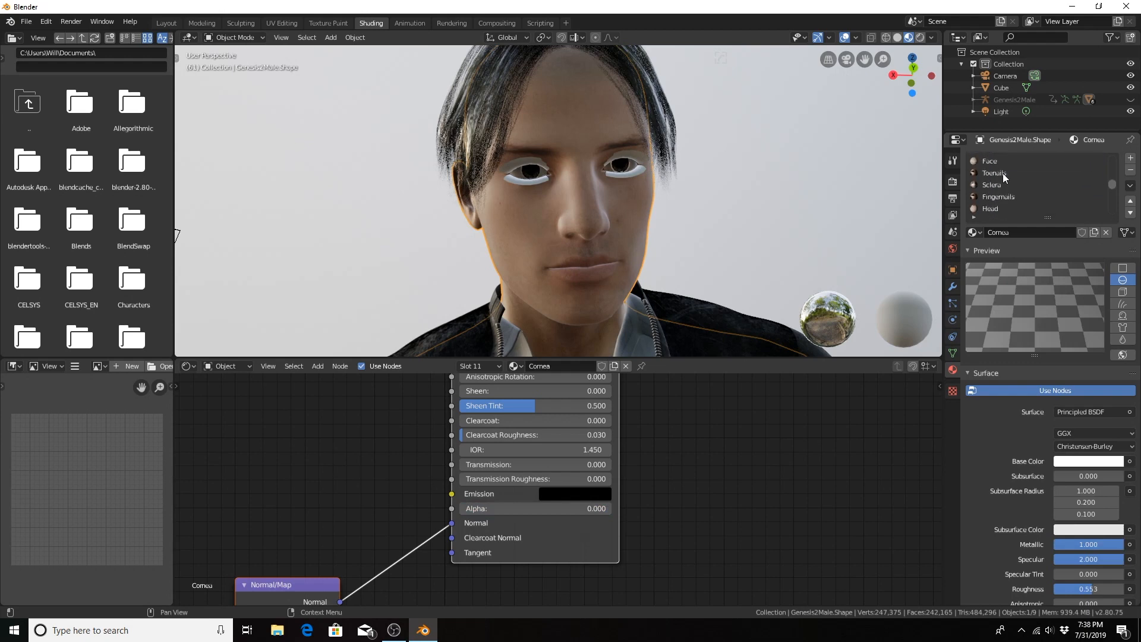
pyautogui.click(994, 185)
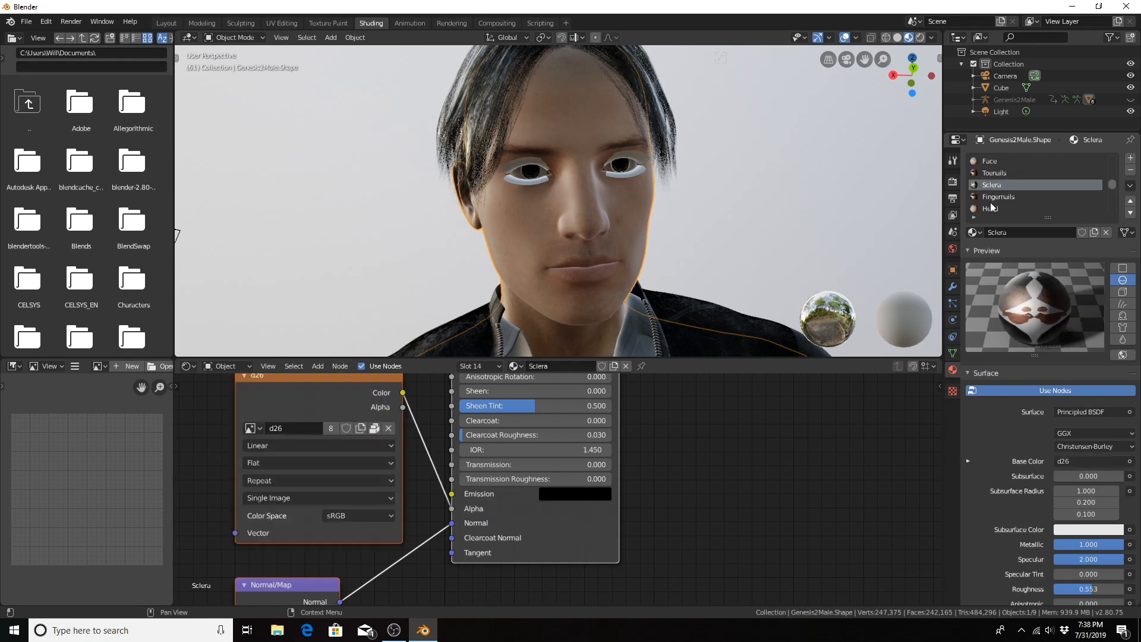
pyautogui.scroll(-15, 1058, 419)
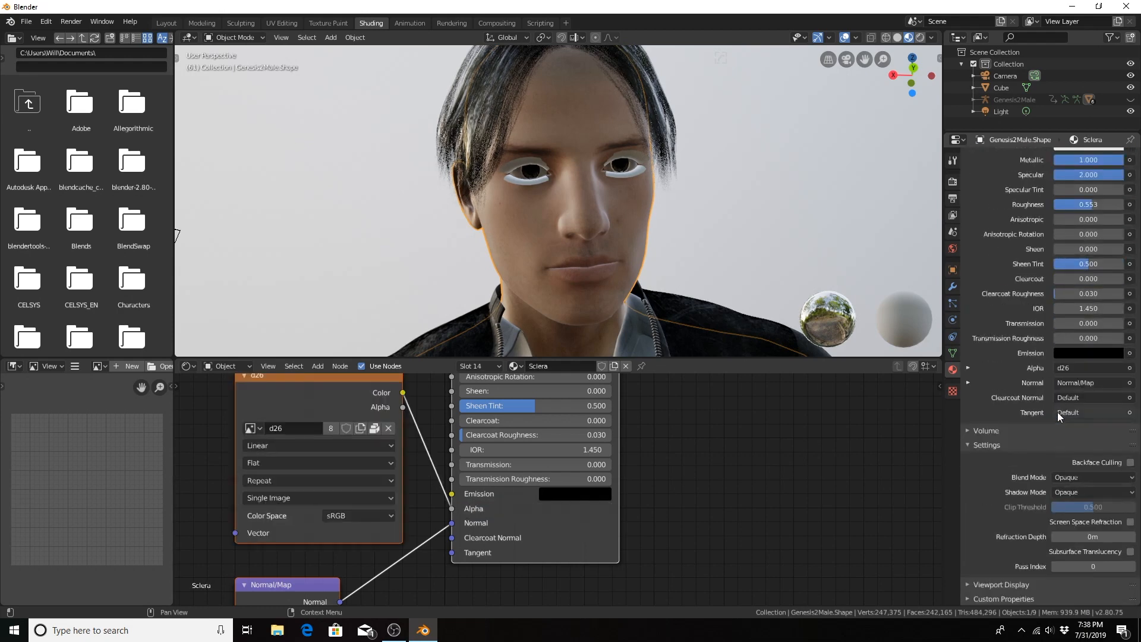
pyautogui.rightClick(1068, 467)
pyautogui.click(1106, 472)
pyautogui.click(1105, 479)
pyautogui.click(1076, 480)
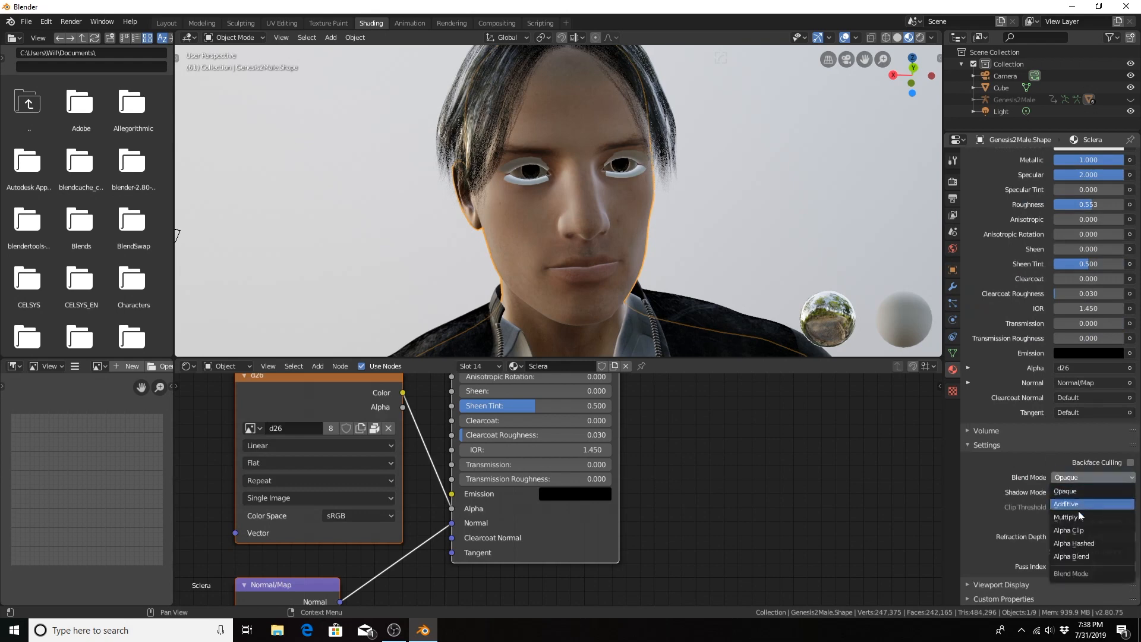
pyautogui.click(1087, 544)
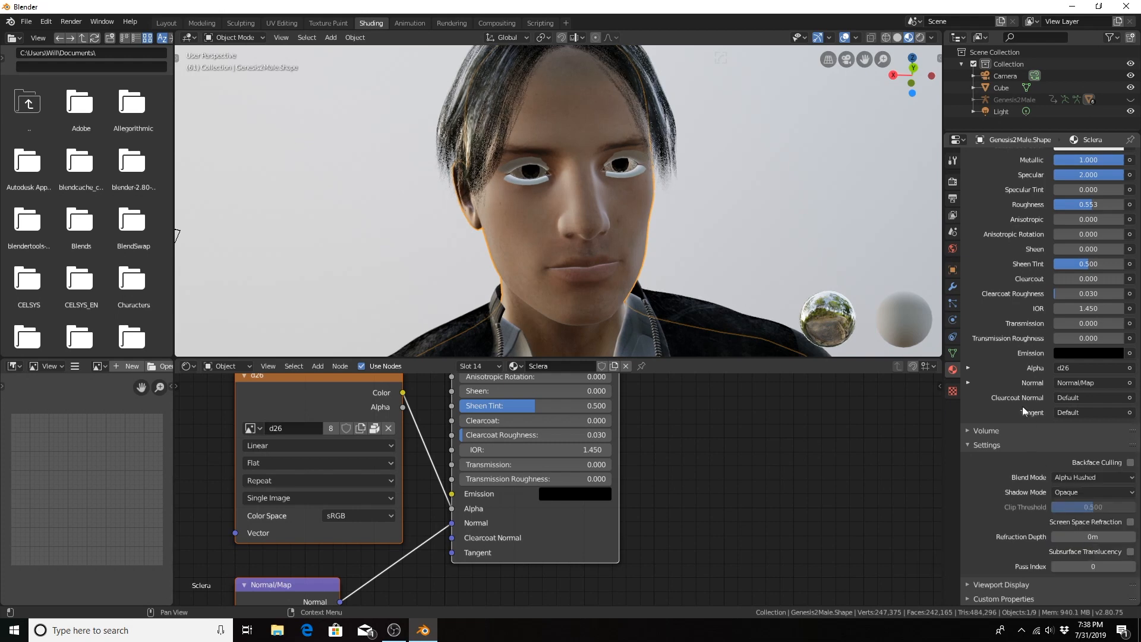
pyautogui.click(1086, 494)
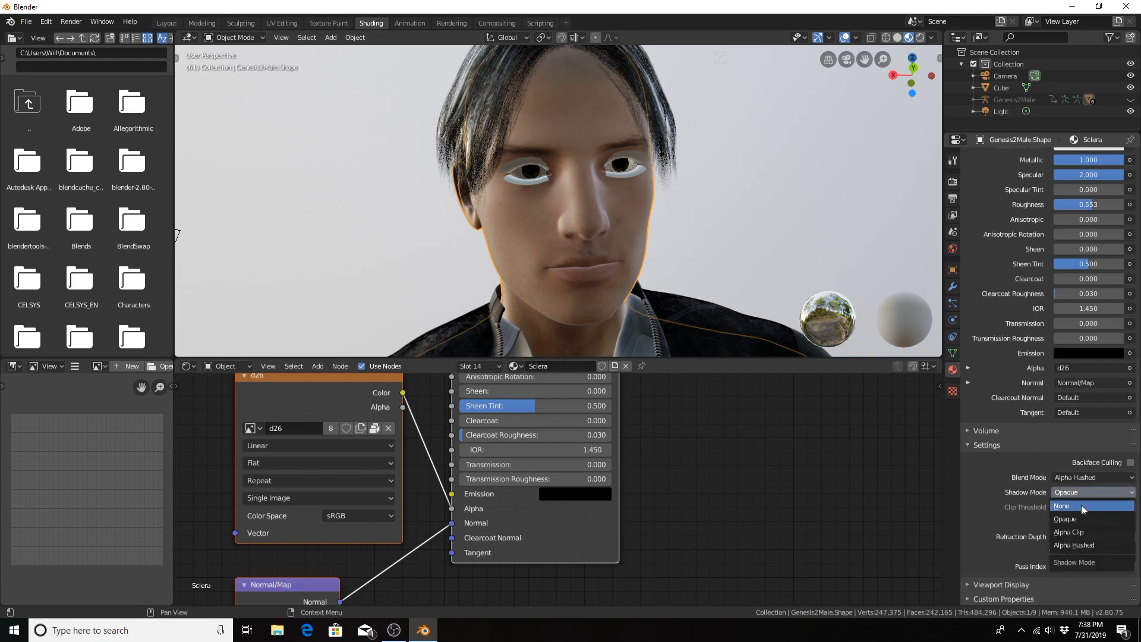
pyautogui.click(1075, 545)
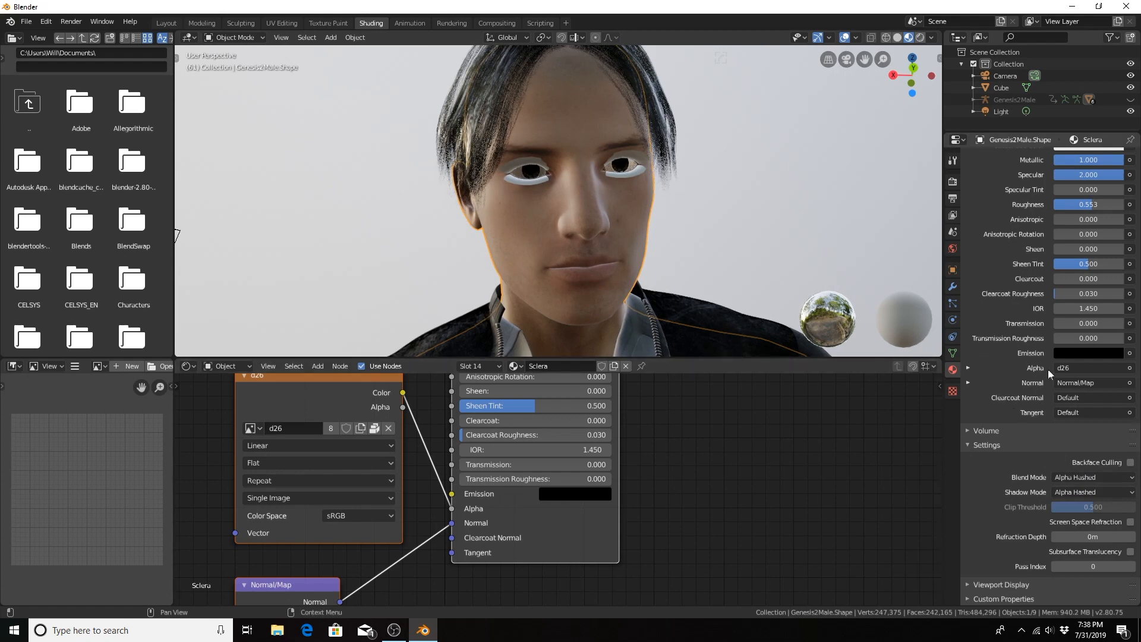
# Select the body's Eyelashes material and set its blend mode and shadow mode to Alpha Hashed.
pyautogui.scroll(15, 1064, 359)
pyautogui.scroll(2, 1064, 359)
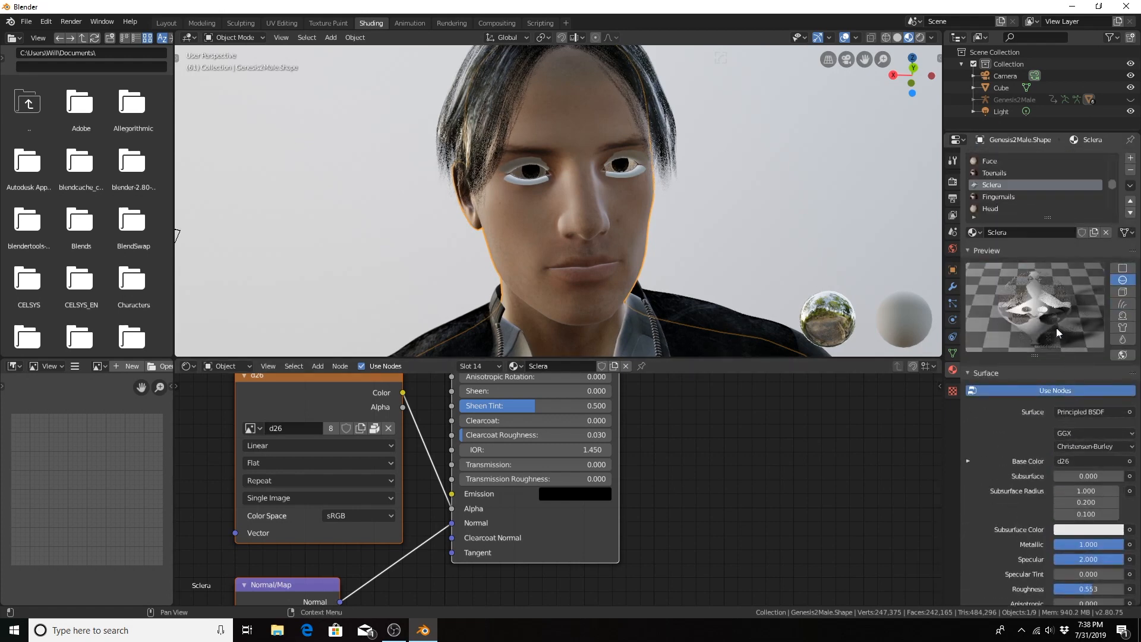
pyautogui.click(999, 199)
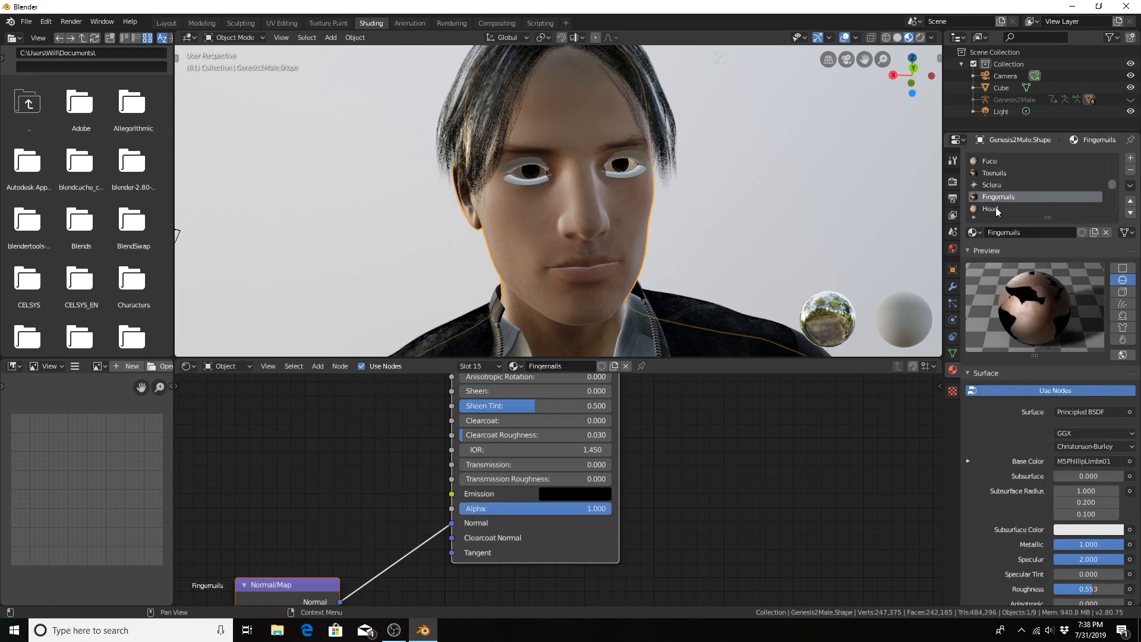
pyautogui.scroll(-2, 998, 201)
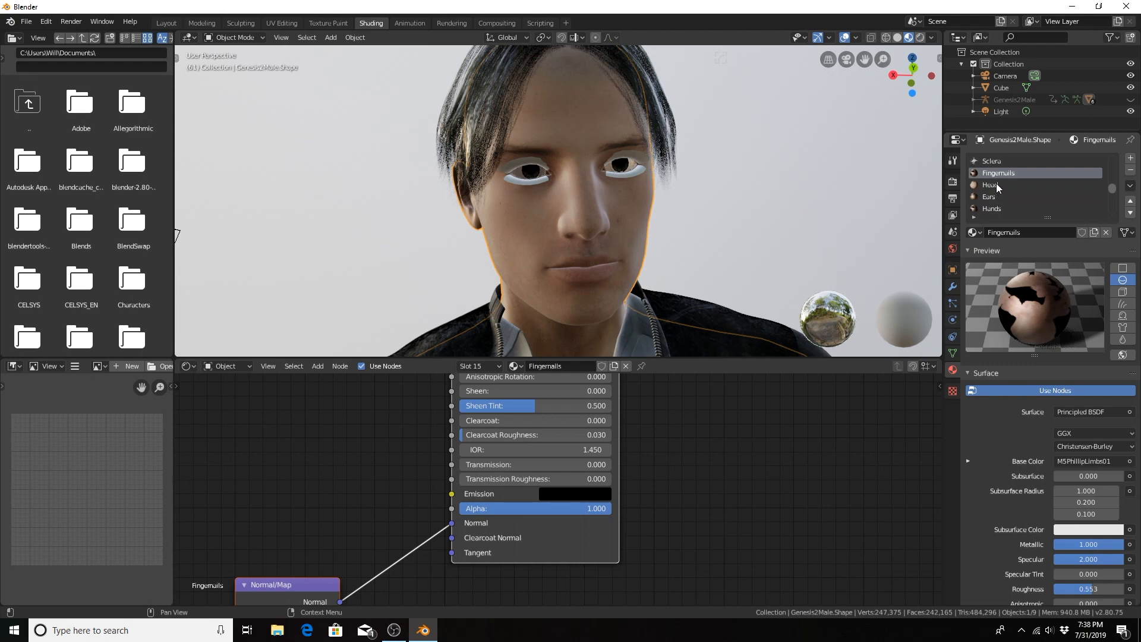
pyautogui.scroll(-3, 986, 184)
pyautogui.scroll(-3, 1001, 189)
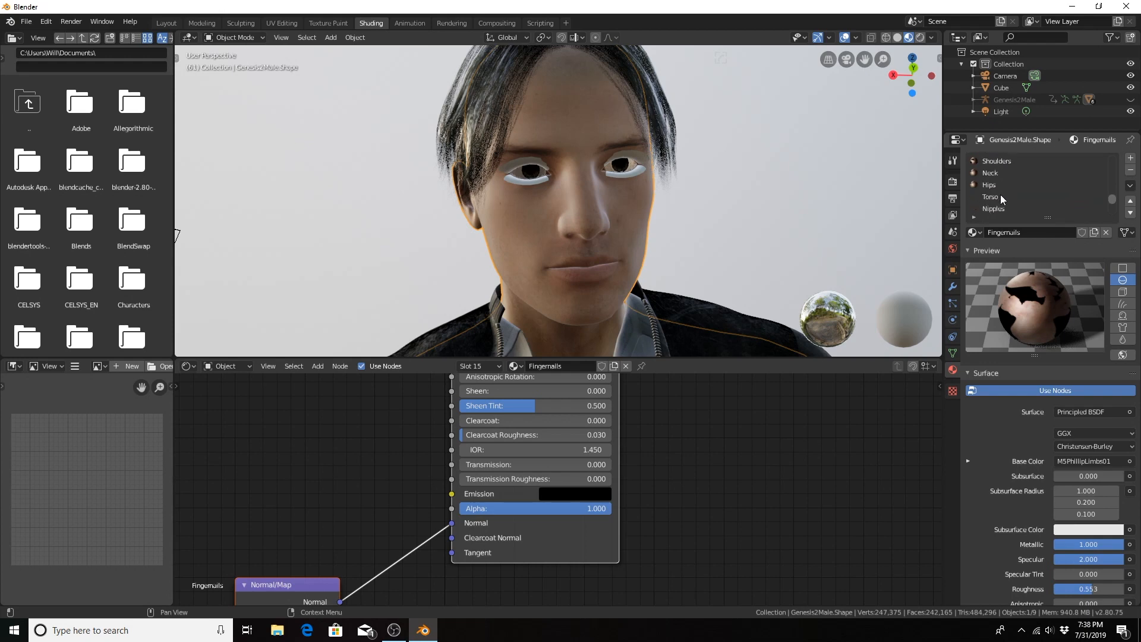
pyautogui.scroll(-4, 1001, 190)
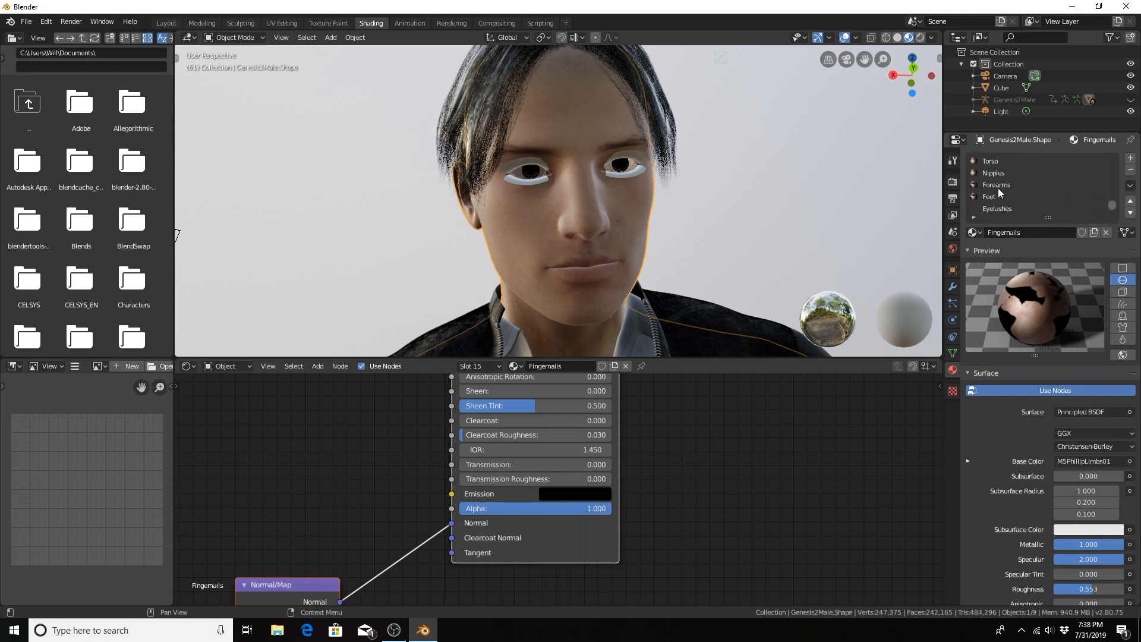
pyautogui.click(999, 196)
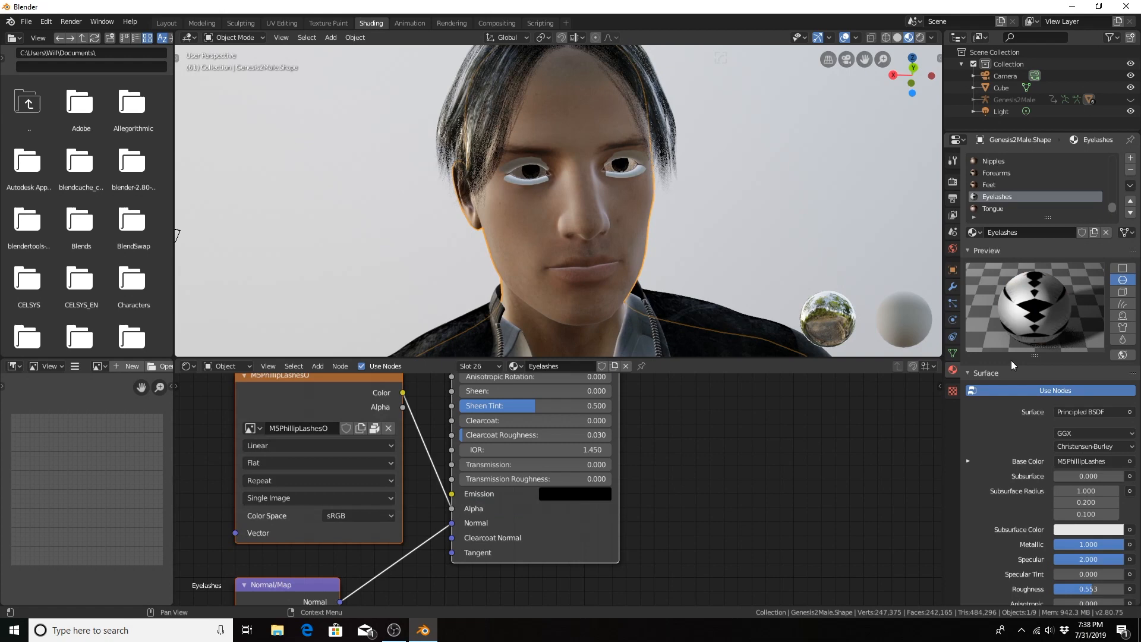
pyautogui.scroll(5, 576, 174)
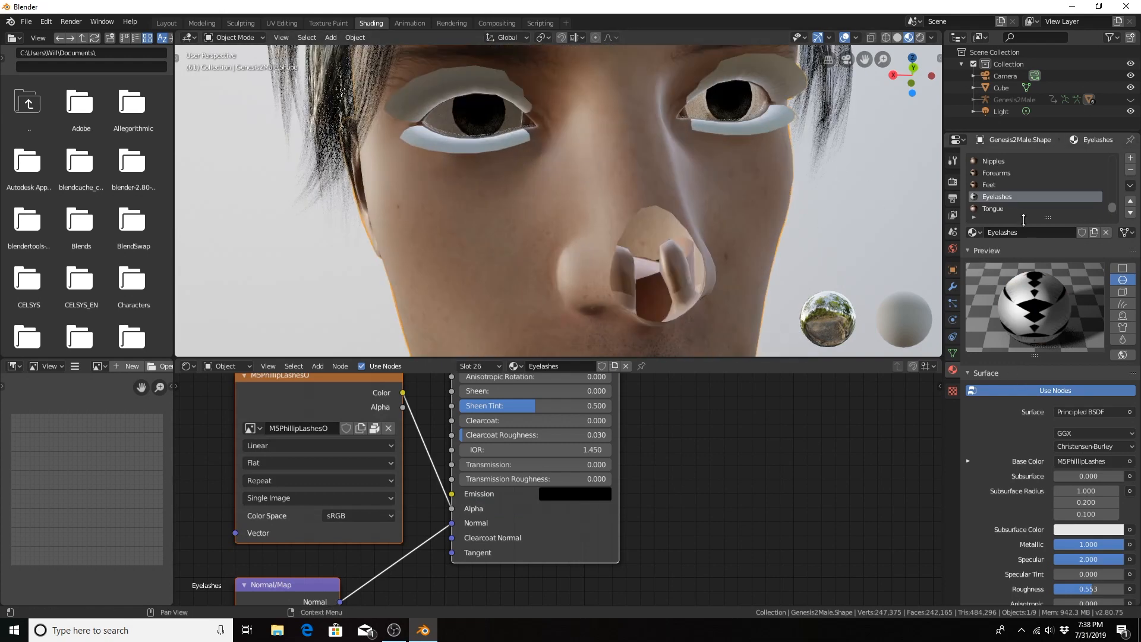
pyautogui.scroll(-10, 1055, 447)
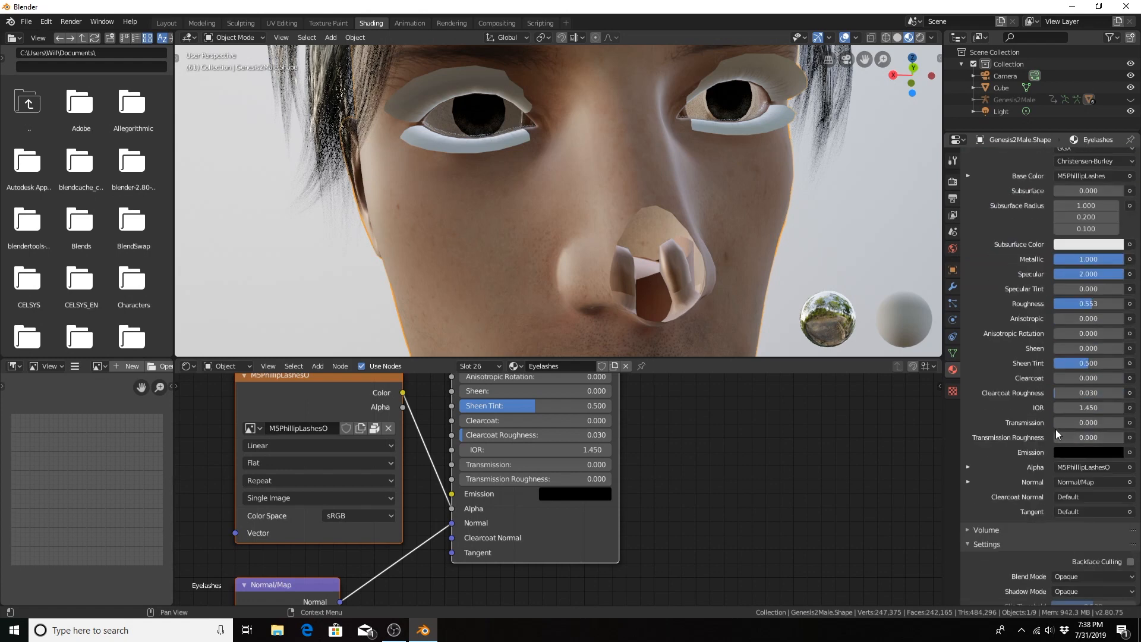
pyautogui.scroll(-4, 1056, 440)
pyautogui.click(1062, 478)
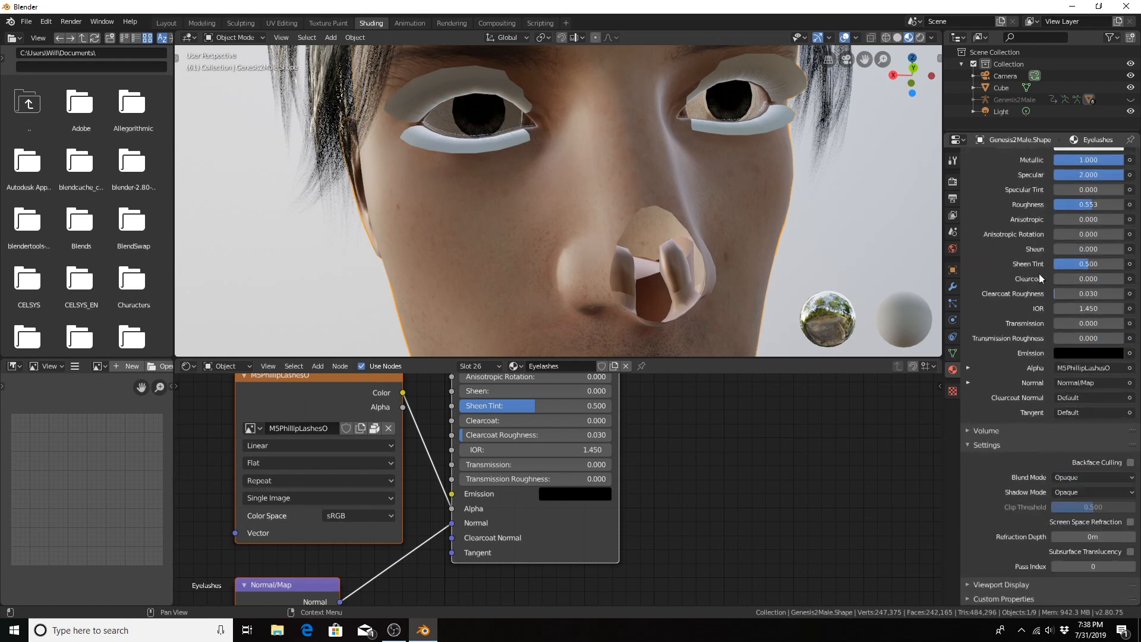
pyautogui.scroll(14, 1044, 276)
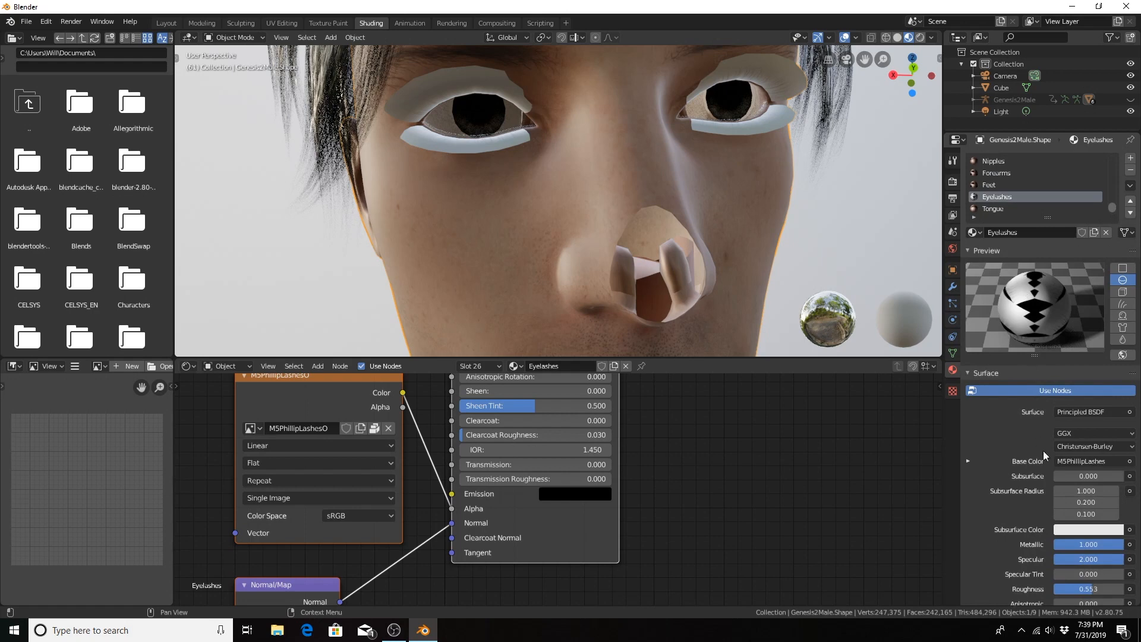
pyautogui.scroll(-10, 1046, 443)
pyautogui.scroll(-5, 718, 298)
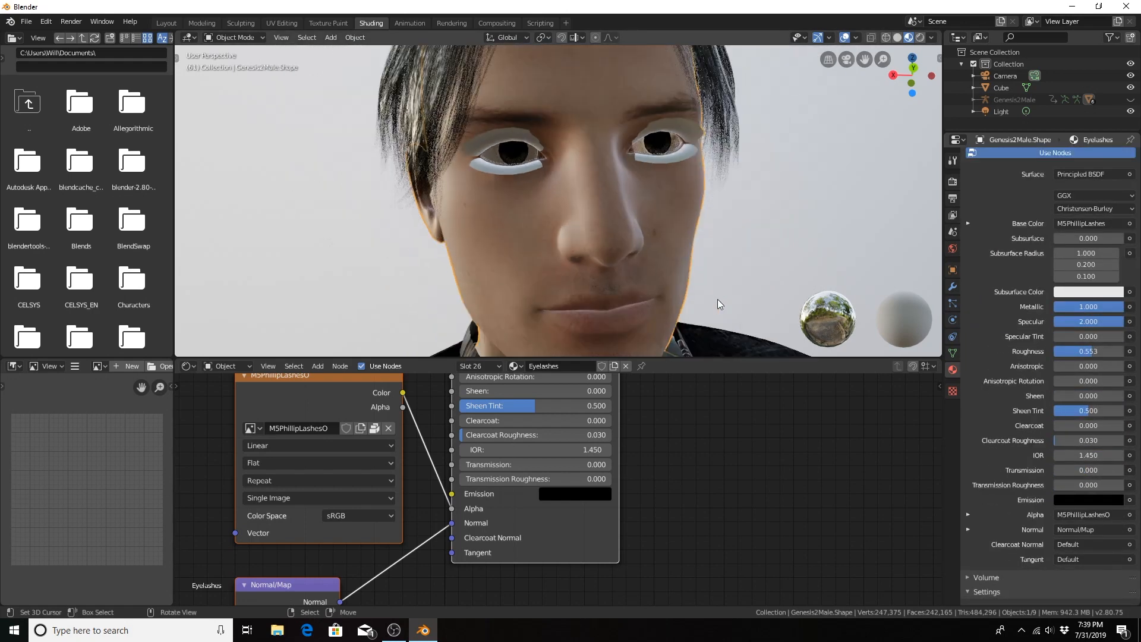
pyautogui.scroll(2, 718, 299)
pyautogui.scroll(-5, 1076, 274)
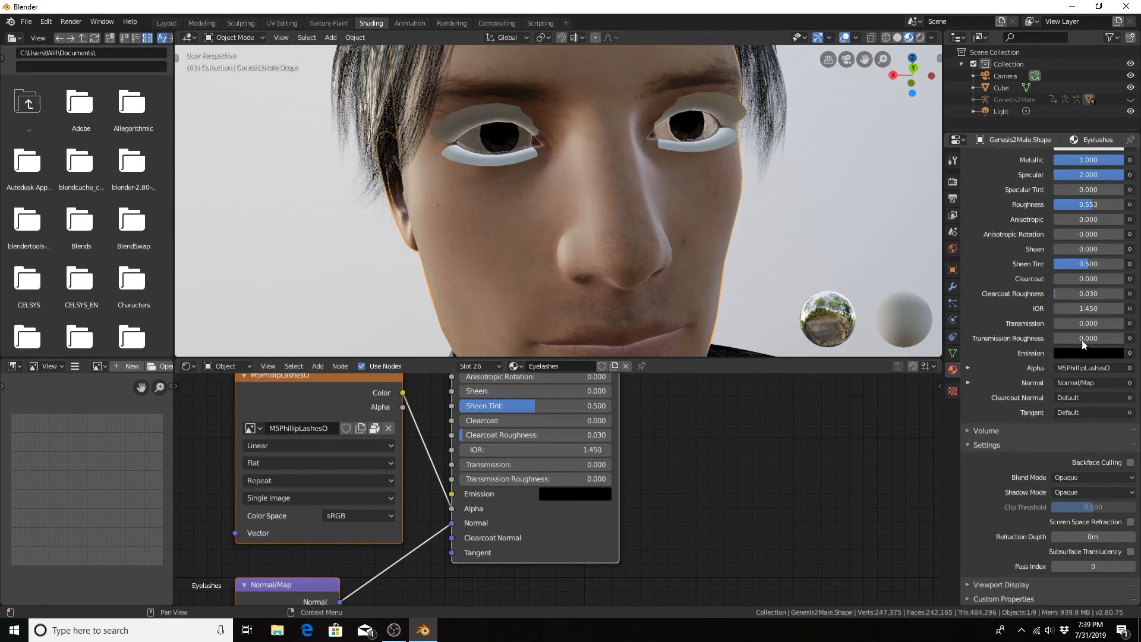
pyautogui.click(1084, 477)
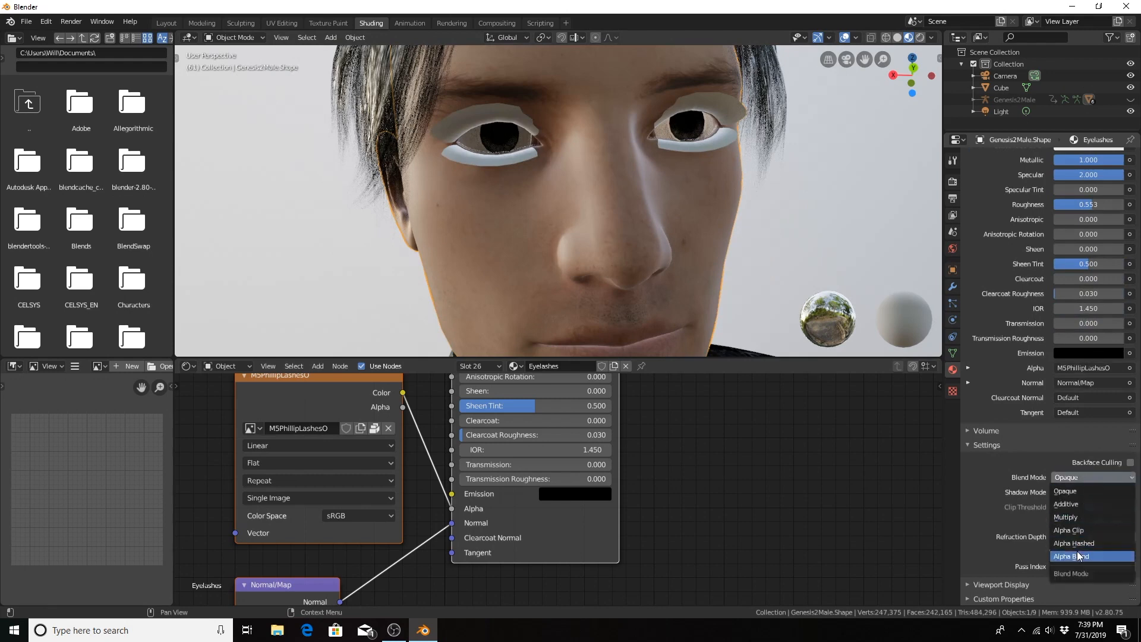
pyautogui.click(1077, 543)
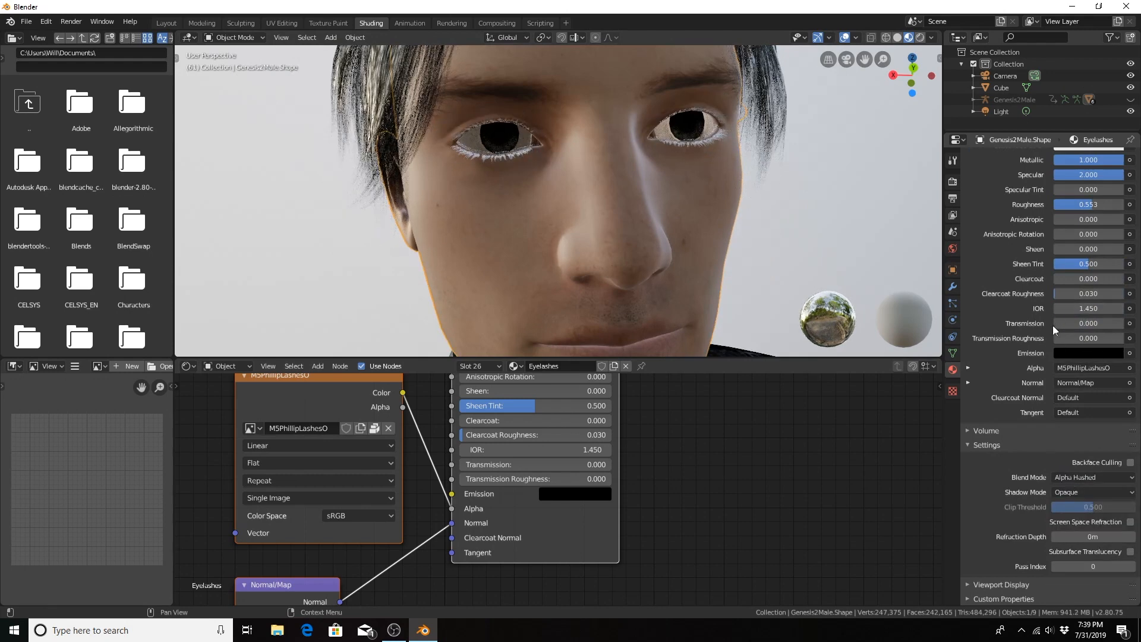
pyautogui.click(1083, 492)
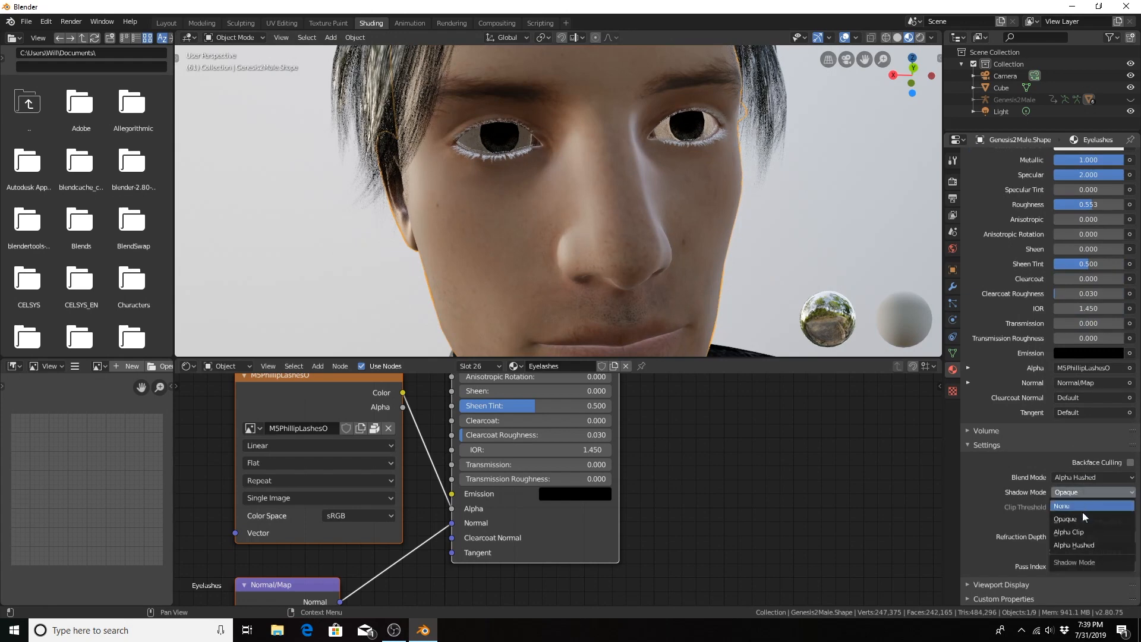
pyautogui.click(1083, 545)
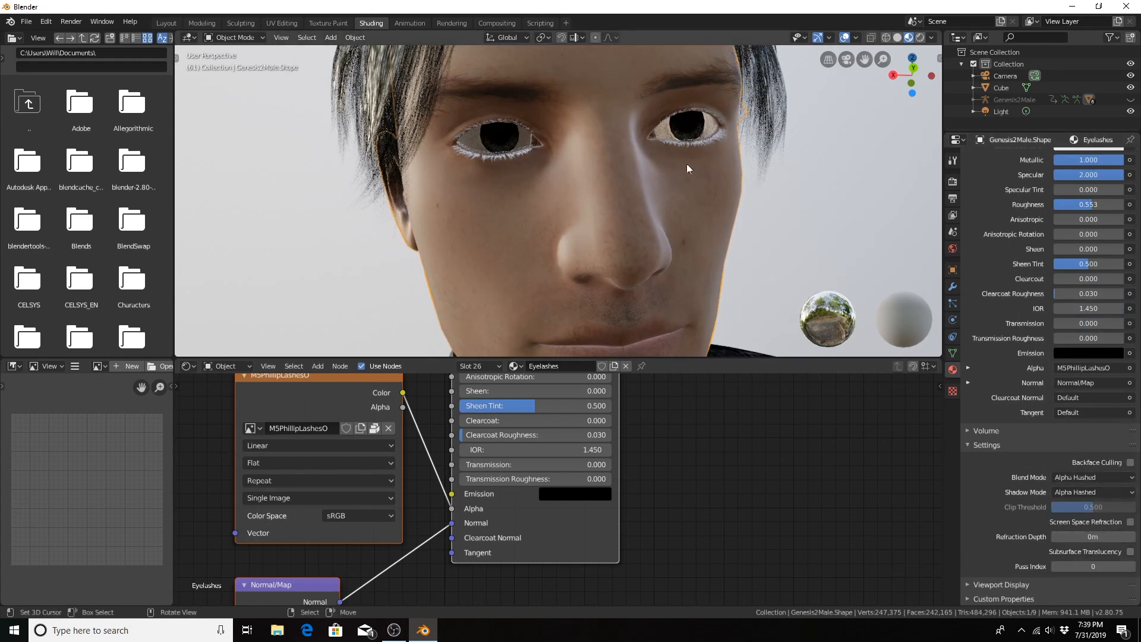
# Preview the M5PhillipLashes texture on the eyelashes through a Viewer node, and switch the output back to the Principled BSDF.
pyautogui.moveTo(425, 396); pyautogui.dragTo(458, 516, button='middle')
pyautogui.moveTo(498, 427); pyautogui.dragTo(497, 483, button='middle')
pyautogui.scroll(-1, 497, 486)
pyautogui.moveTo(566, 454); pyautogui.dragTo(573, 483, button='middle')
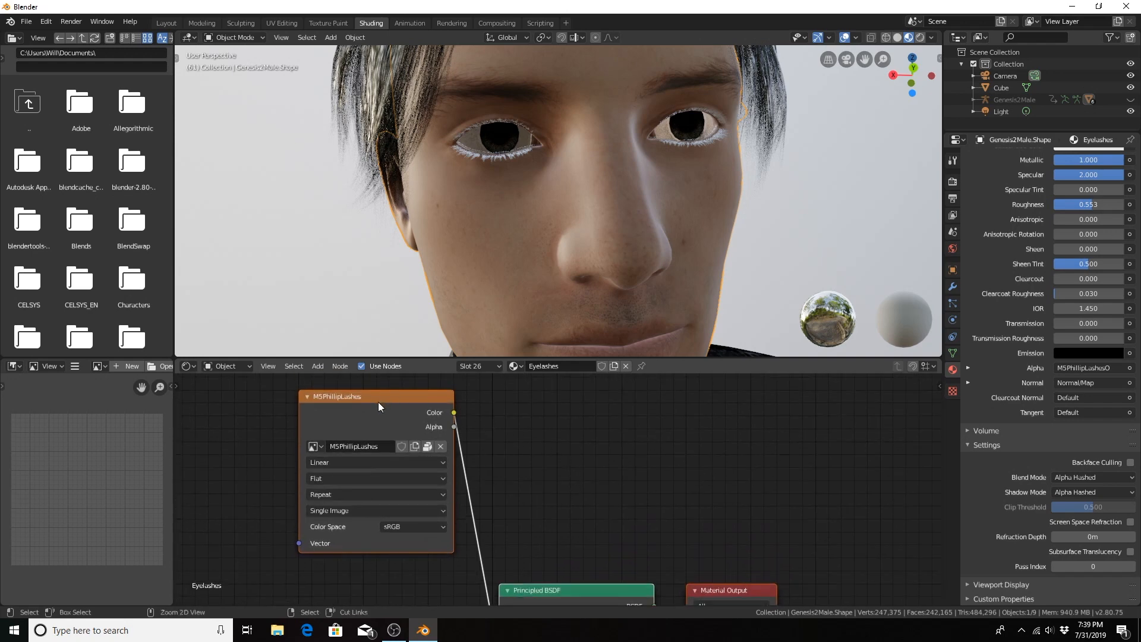
pyautogui.keyDown('ctrl'); pyautogui.keyDown('shift'); pyautogui.click(361, 398); pyautogui.keyUp('shift'); pyautogui.keyUp('ctrl')
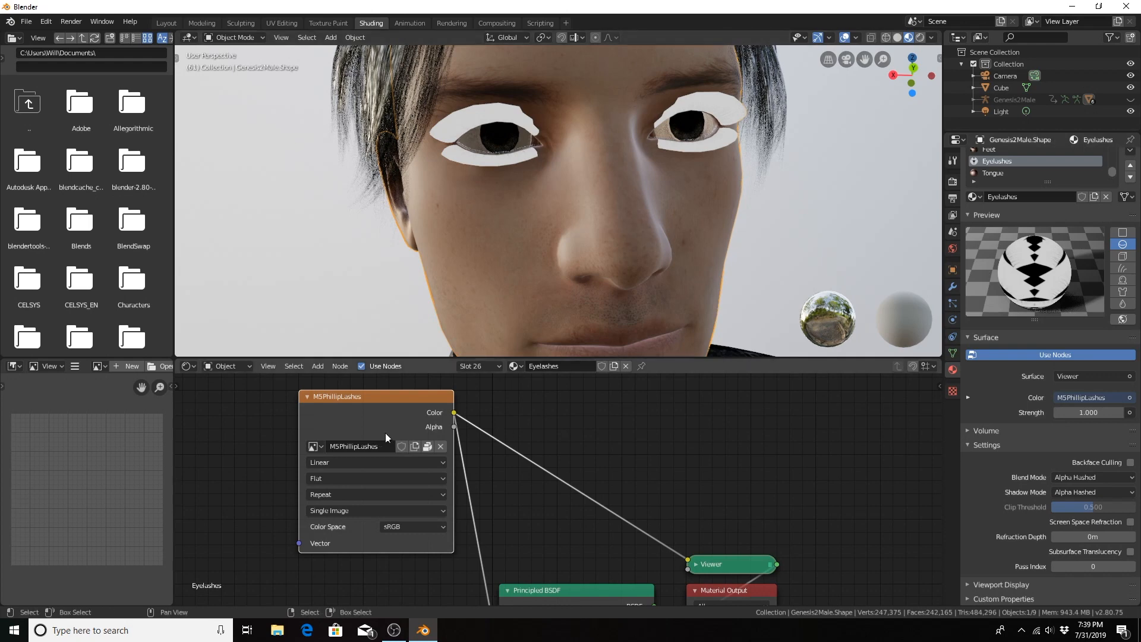
pyautogui.moveTo(637, 534); pyautogui.dragTo(671, 397, button='middle')
pyautogui.keyDown('ctrl'); pyautogui.keyDown('shift'); pyautogui.click(615, 457); pyautogui.keyUp('shift'); pyautogui.keyUp('ctrl')
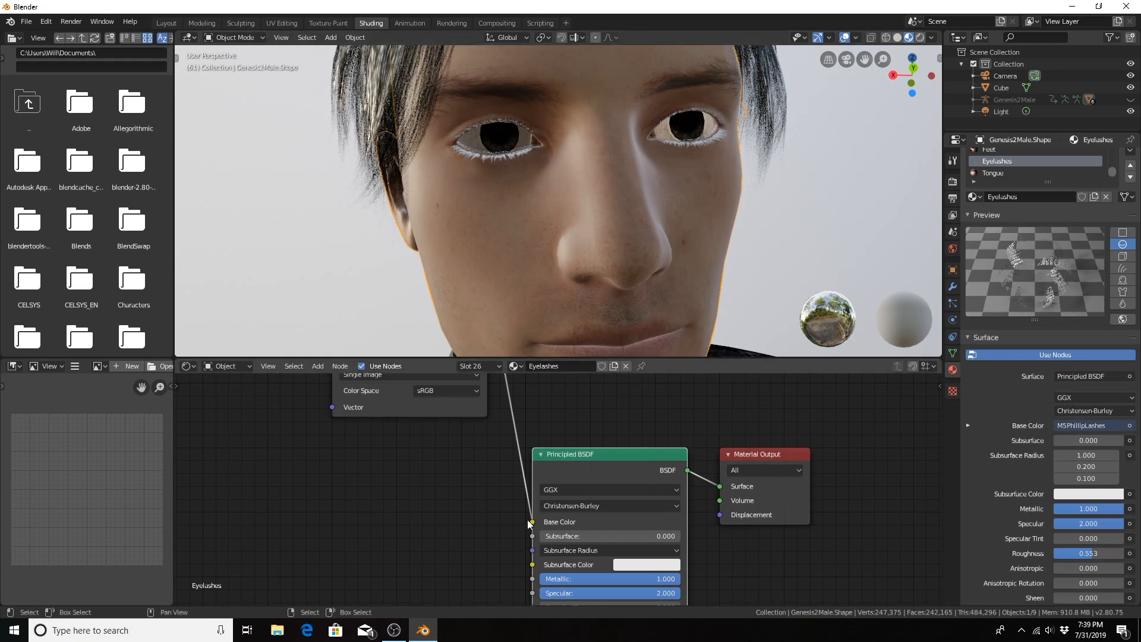
# Disconnect the M5PhillipLashes texture from the Base Color of the Eyelashes material's Principled BSDF and check the lashes on the face.
pyautogui.moveTo(531, 522); pyautogui.dragTo(548, 522)
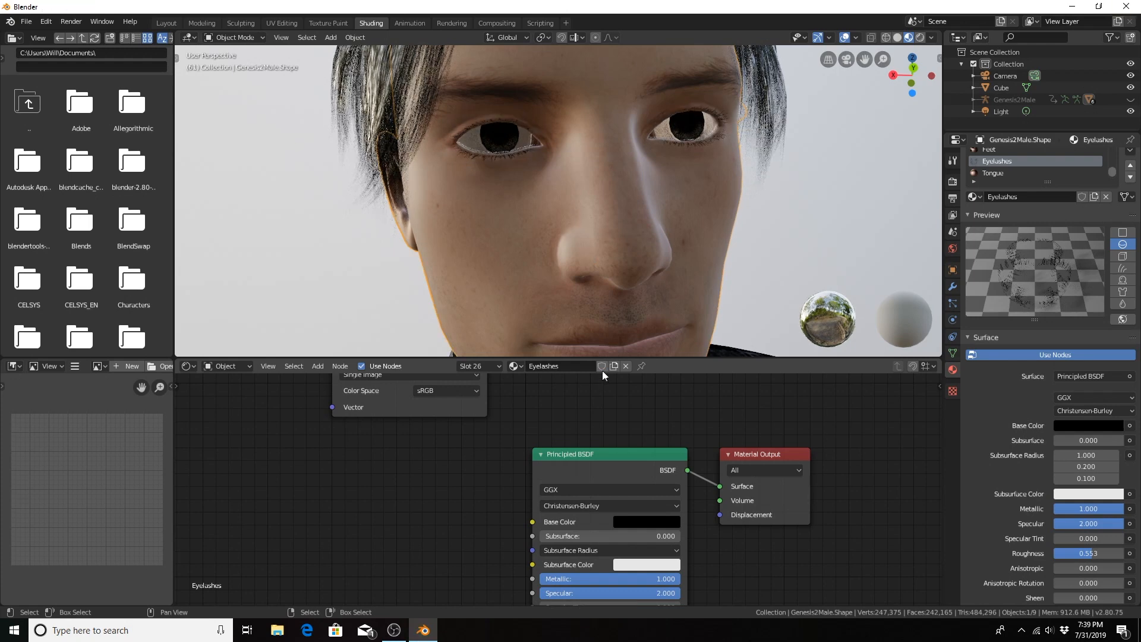
pyautogui.scroll(-10, 509, 150)
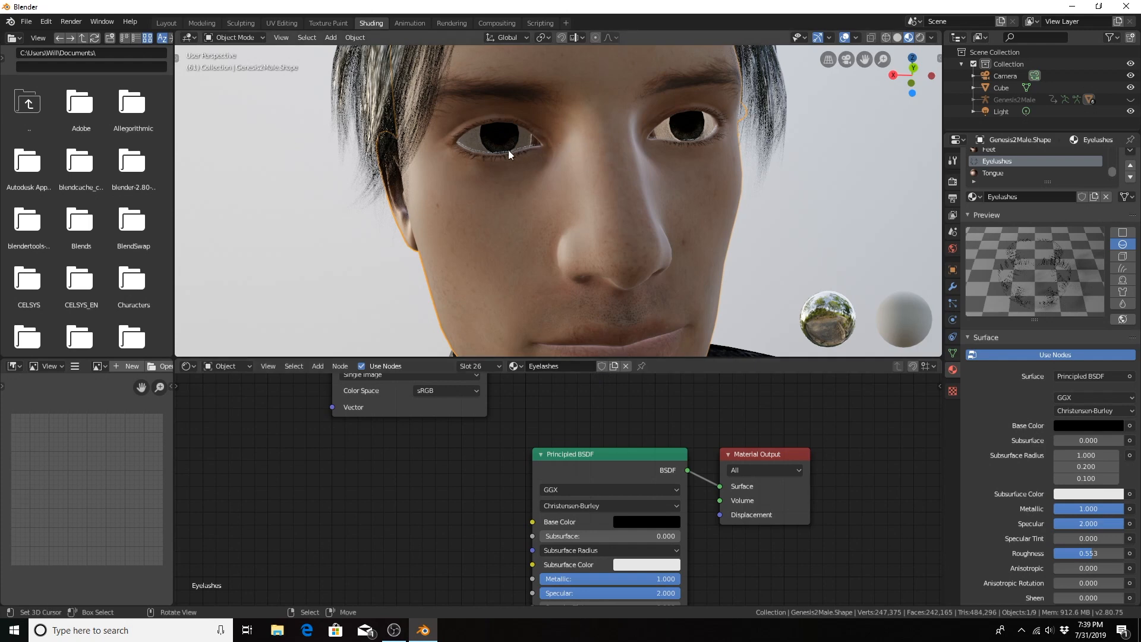
pyautogui.scroll(-2, 508, 150)
pyautogui.moveTo(508, 150)
pyautogui.mouseDown(button='middle')
pyautogui.moveTo(495, 173)
pyautogui.moveTo(405, 177)
pyautogui.moveTo(429, 183)
pyautogui.mouseUp(button='middle')
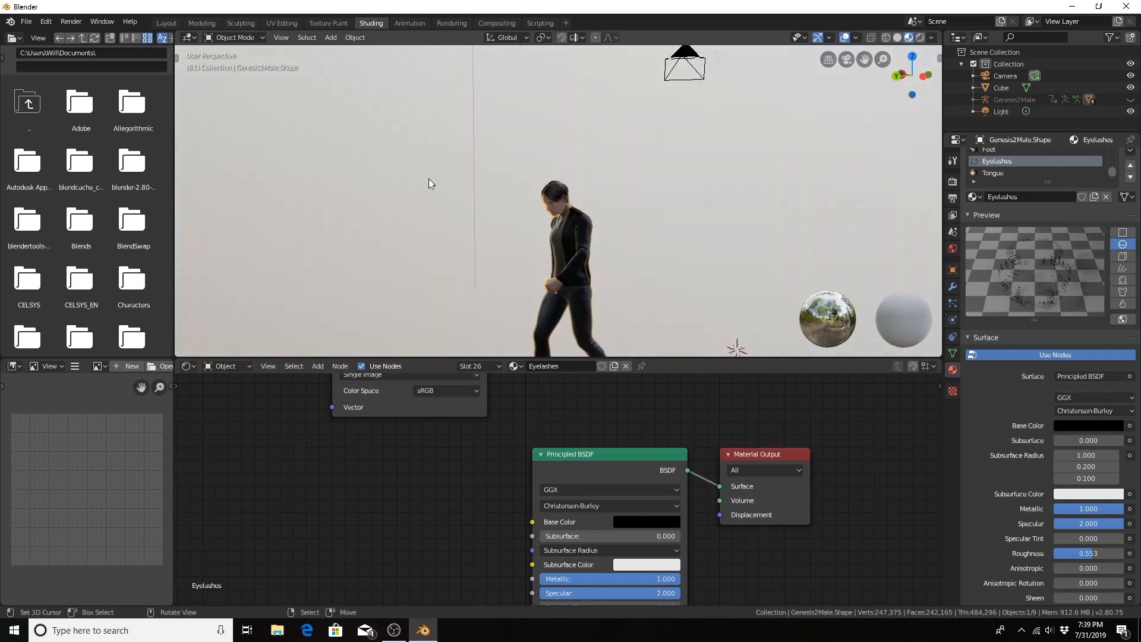
# Switch to the Layout workspace with solid viewport shading and frame the whole walking figure, camera and long block.
pyautogui.click(160, 25)
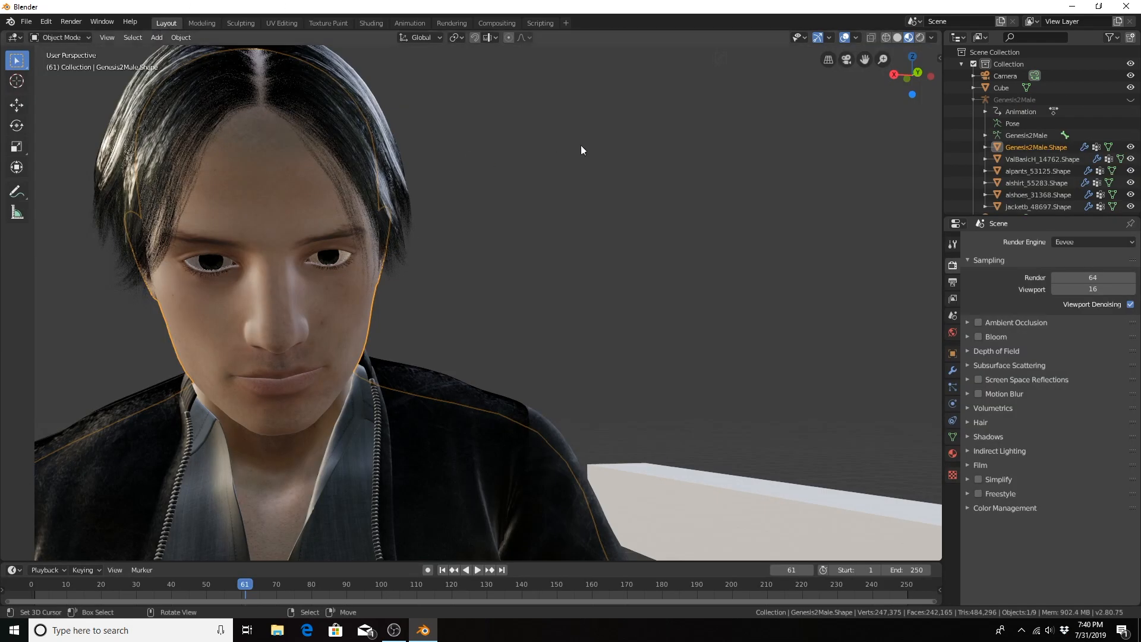
pyautogui.click(896, 37)
pyautogui.scroll(-6, 290, 300)
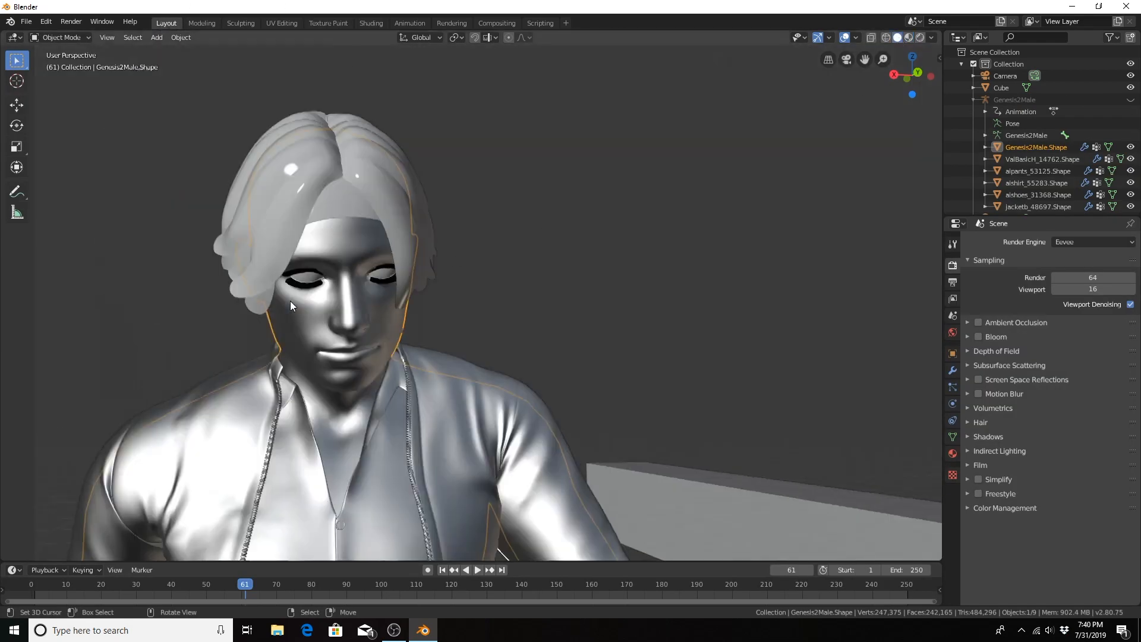
pyautogui.moveTo(301, 295); pyautogui.dragTo(295, 326, button='middle')
pyautogui.keyDown('shift'); pyautogui.moveTo(418, 394); pyautogui.dragTo(364, 252, button='middle'); pyautogui.keyUp('shift')
pyautogui.scroll(-6, 366, 261)
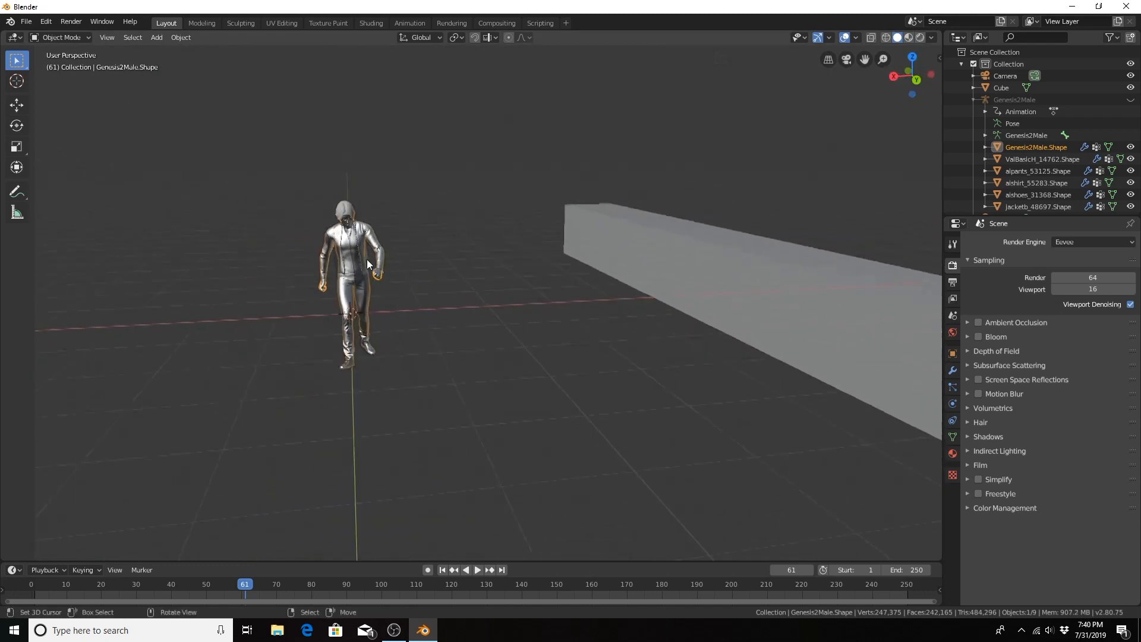
pyautogui.moveTo(481, 254); pyautogui.dragTo(801, 300, button='middle')
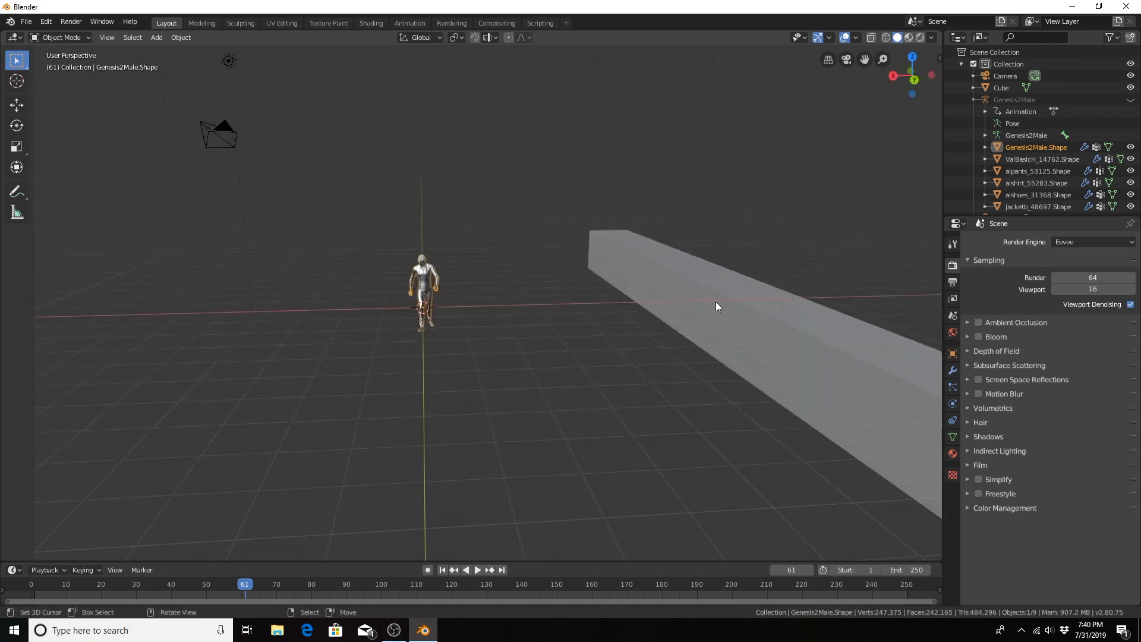
pyautogui.moveTo(525, 316); pyautogui.dragTo(466, 372, button='middle')
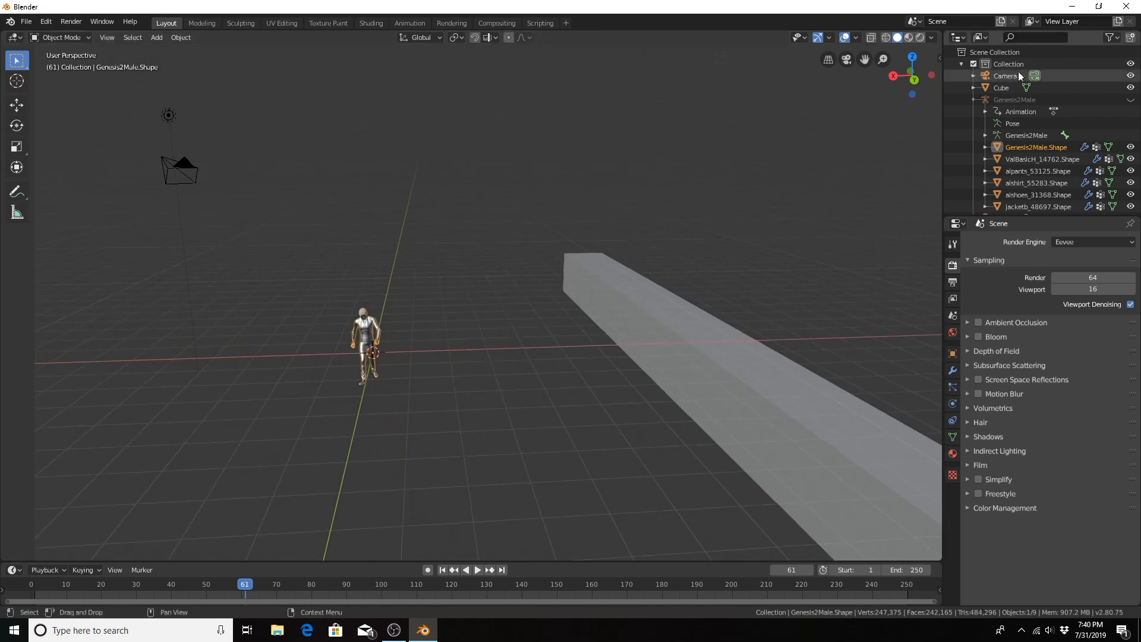
# Unhide the Genesis2Male armature and select it as the active object.
pyautogui.click(1131, 99)
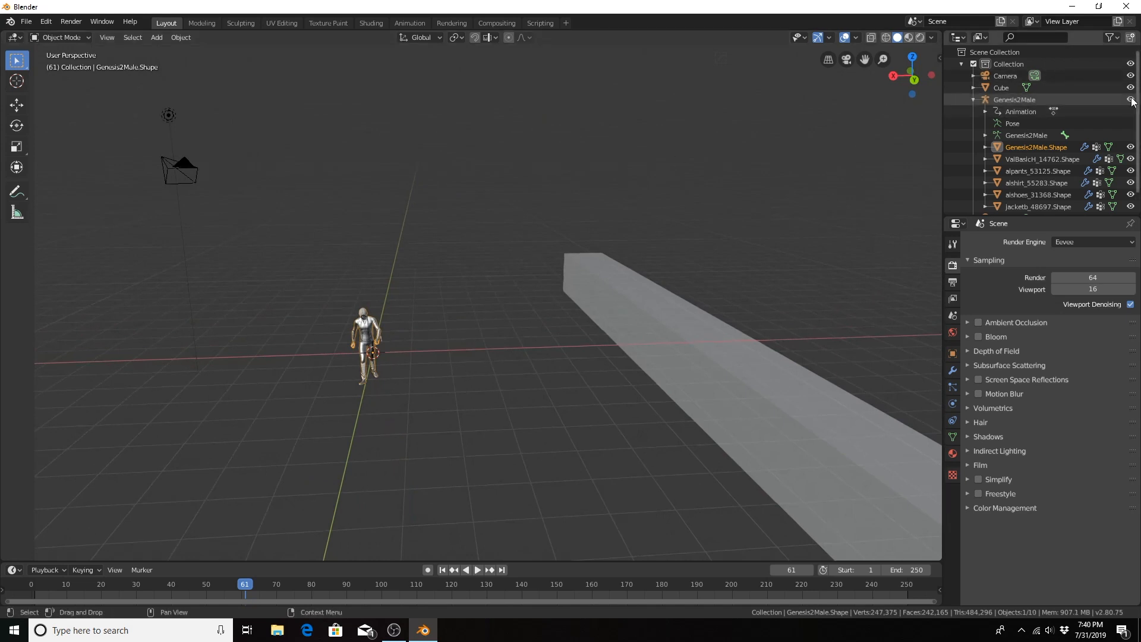
pyautogui.scroll(4, 395, 294)
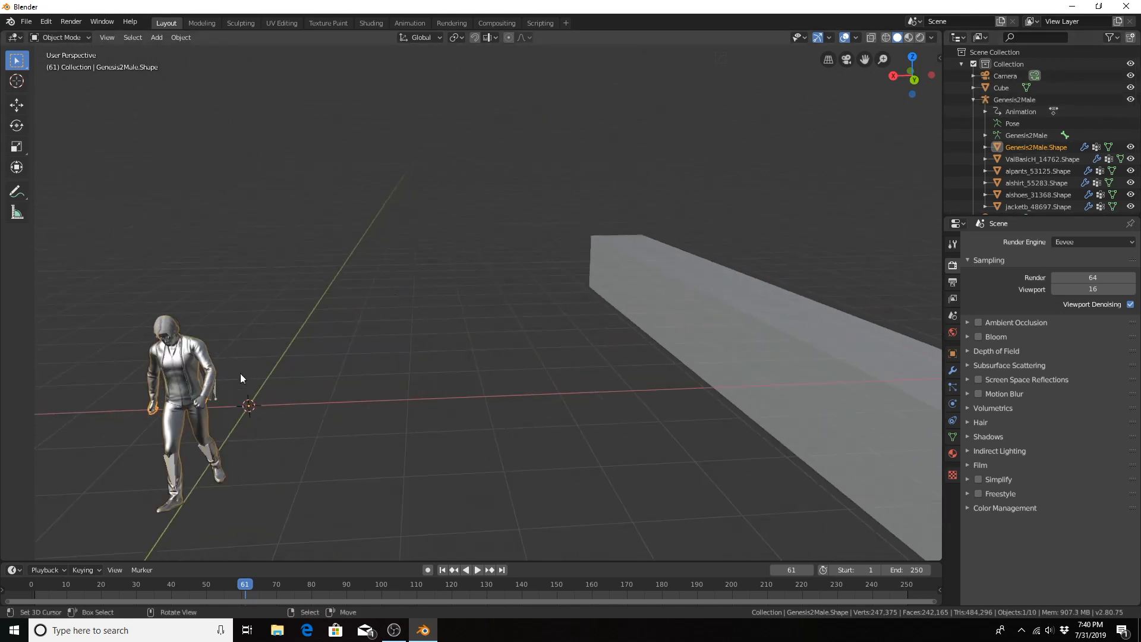
pyautogui.click(215, 392)
pyautogui.rightClick(216, 393)
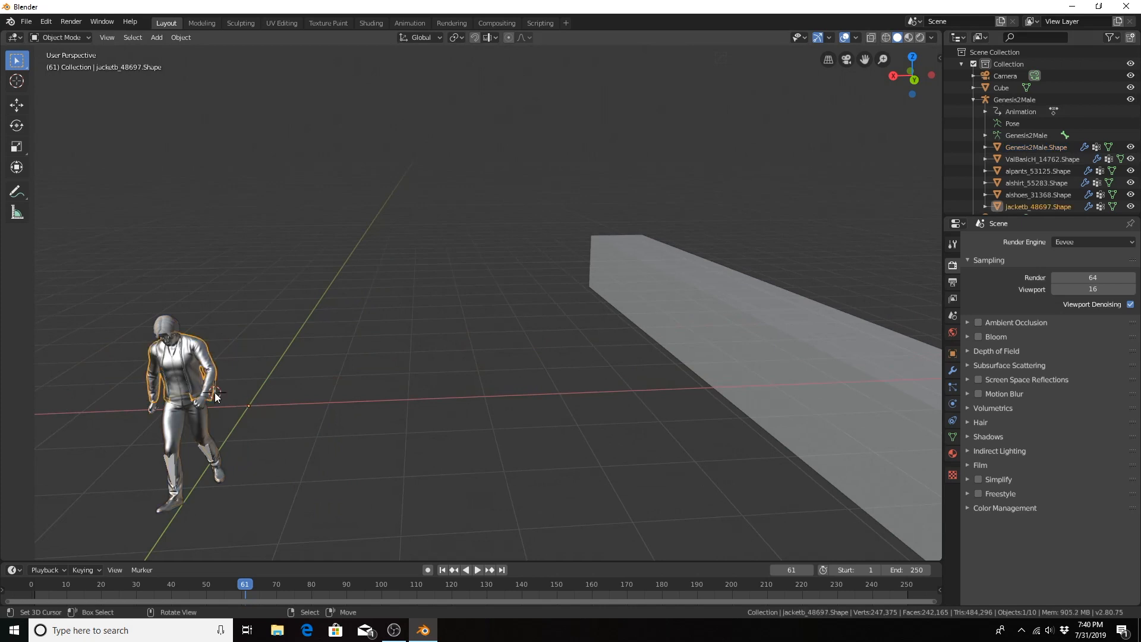
pyautogui.click(215, 397)
pyautogui.scroll(-2, 362, 409)
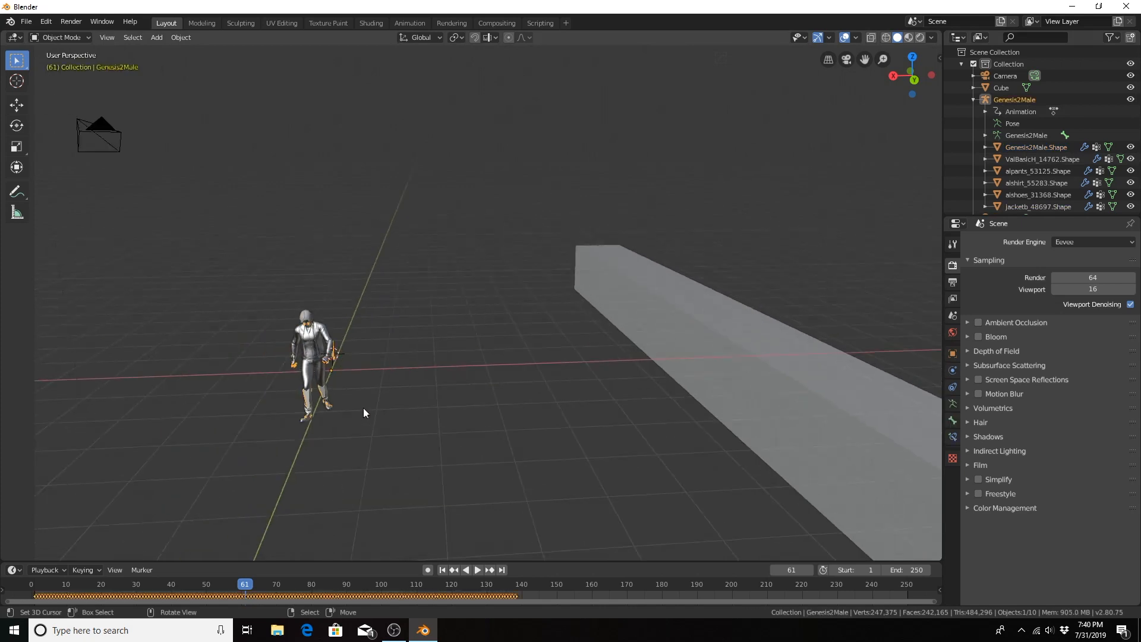
# Try to move the Genesis2Male armature along the global X axis onto the long block, and scrub the timeline to frame 80.
pyautogui.press('g')
pyautogui.press('x')
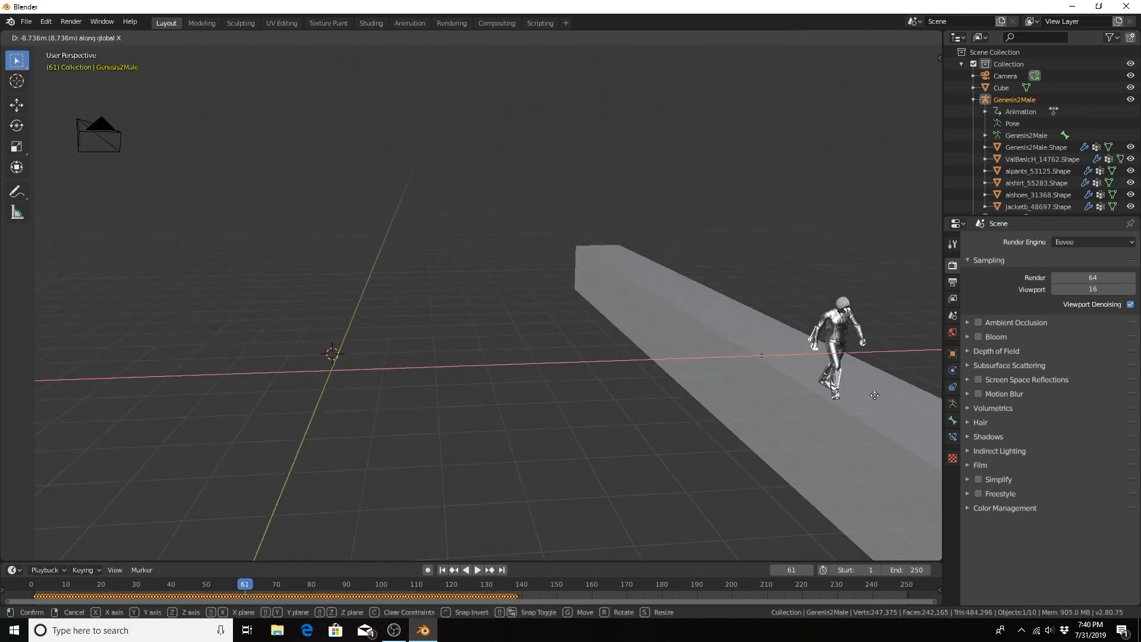
pyautogui.click(874, 395)
pyautogui.moveTo(807, 359); pyautogui.dragTo(693, 347, button='middle')
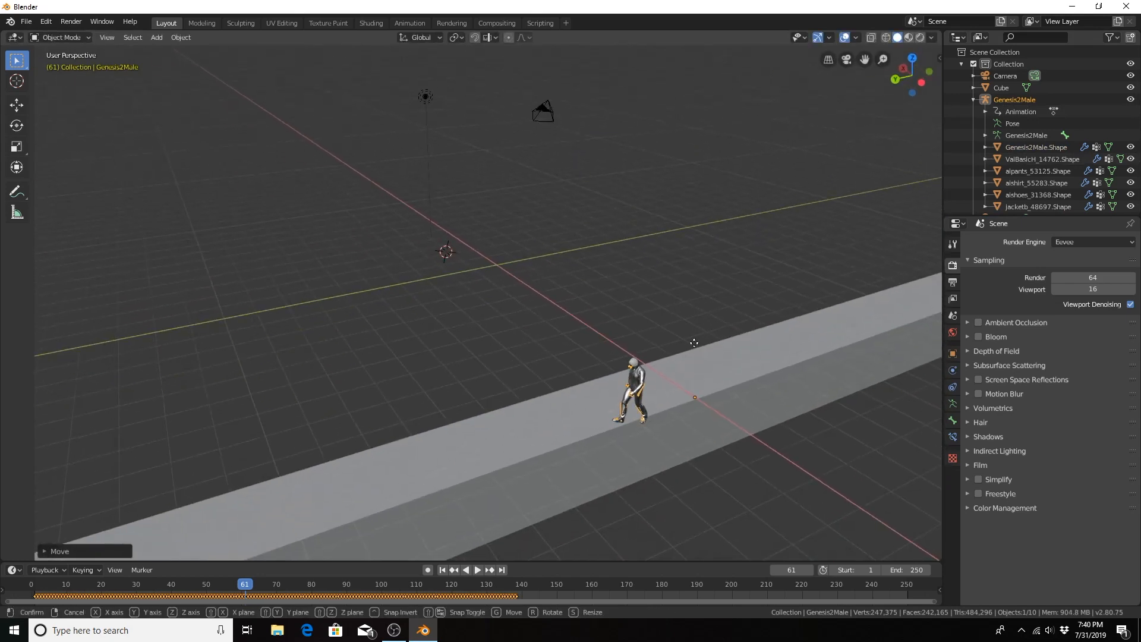
pyautogui.press('g')
pyautogui.press('x')
pyautogui.click(665, 336)
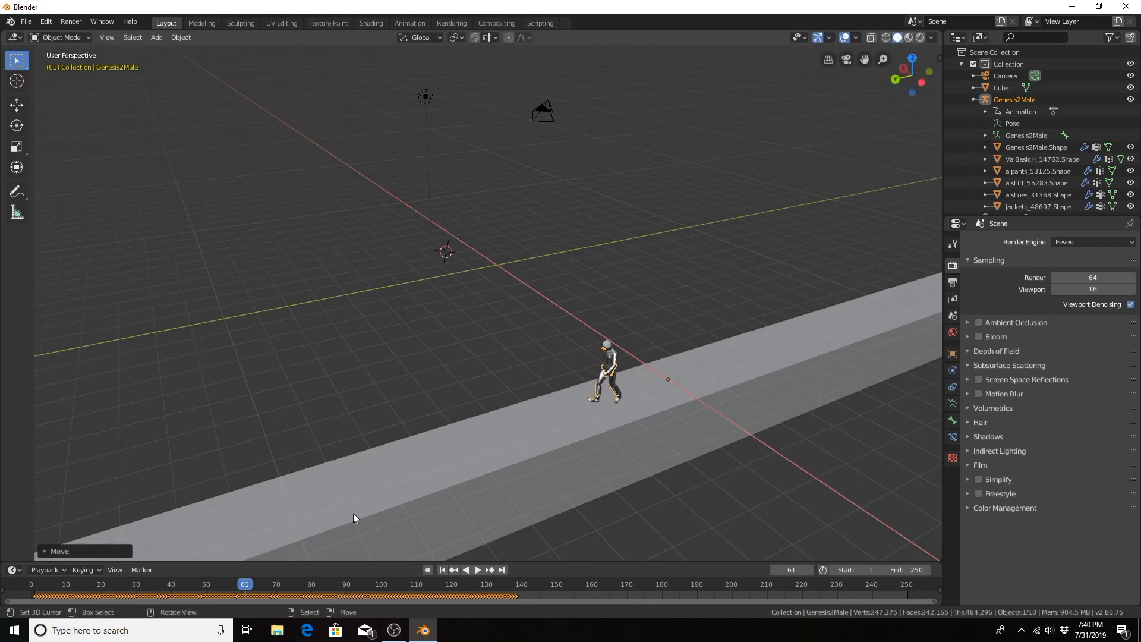
pyautogui.moveTo(243, 588); pyautogui.dragTo(312, 585)
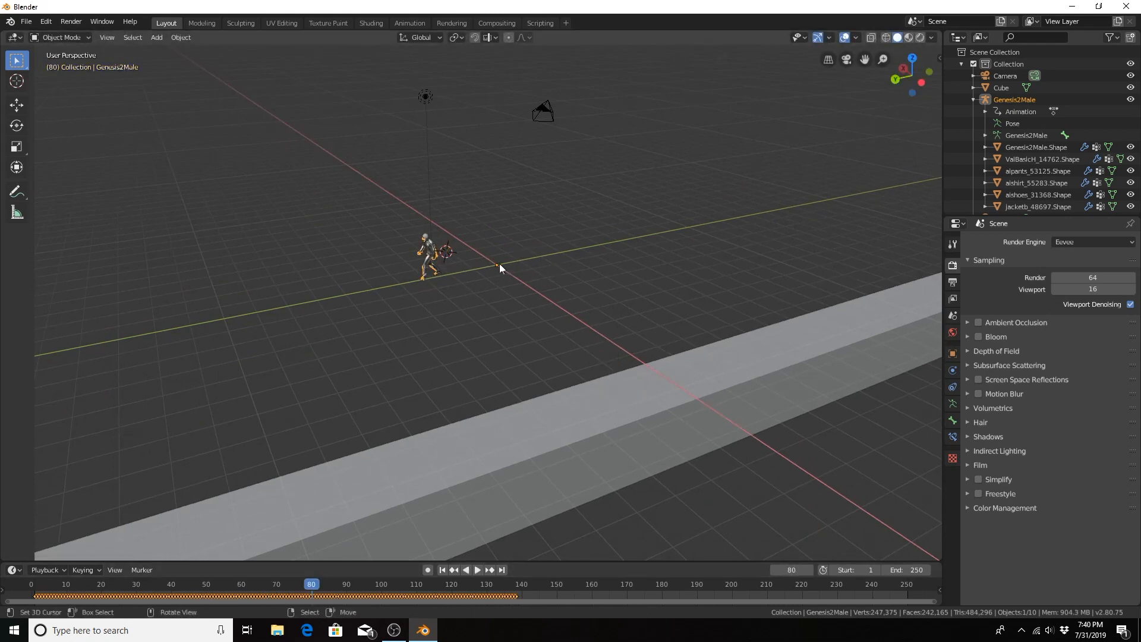
# Examine Genesis2Male's keyed location, rotation and scale channels in the dope sheet of the Animation workspace.
pyautogui.moveTo(503, 255); pyautogui.dragTo(525, 236, button='middle')
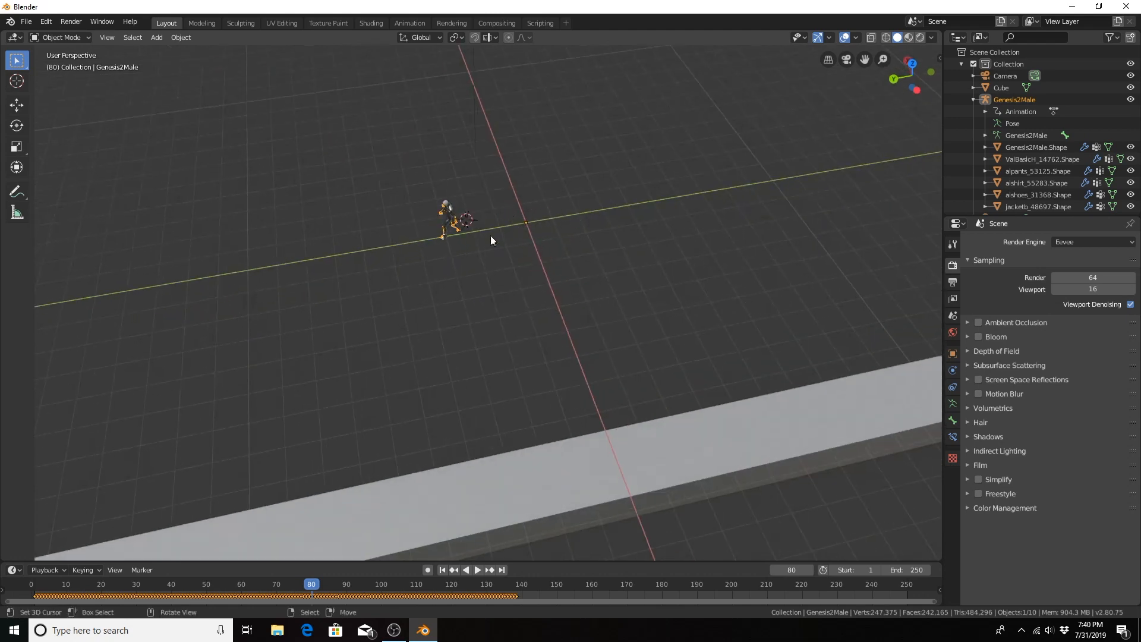
pyautogui.scroll(3, 507, 249)
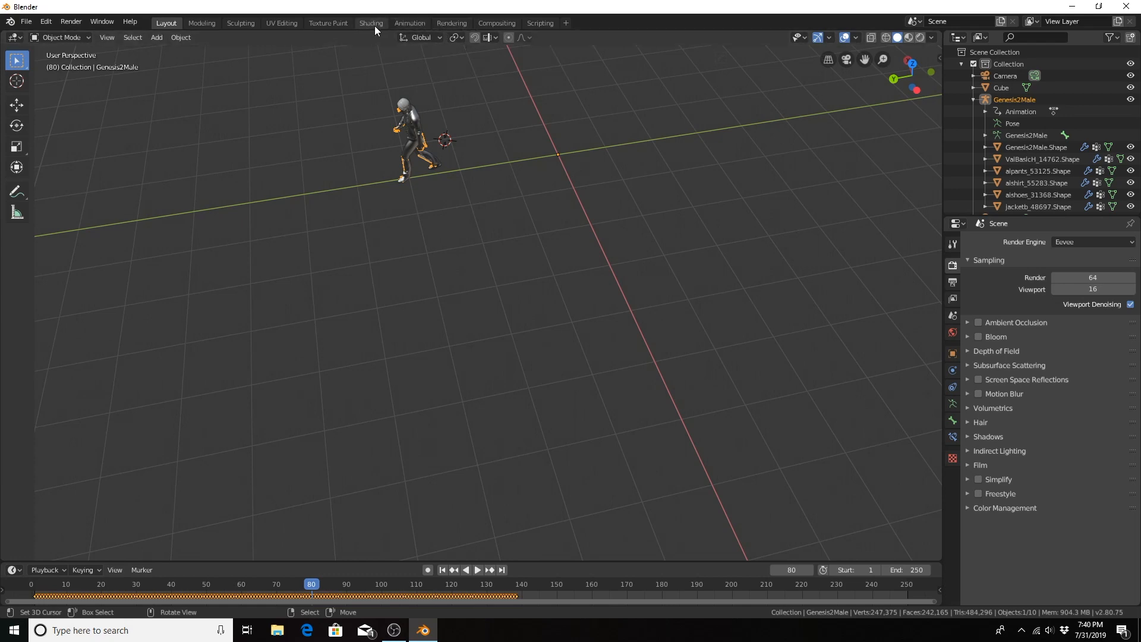
pyautogui.click(403, 23)
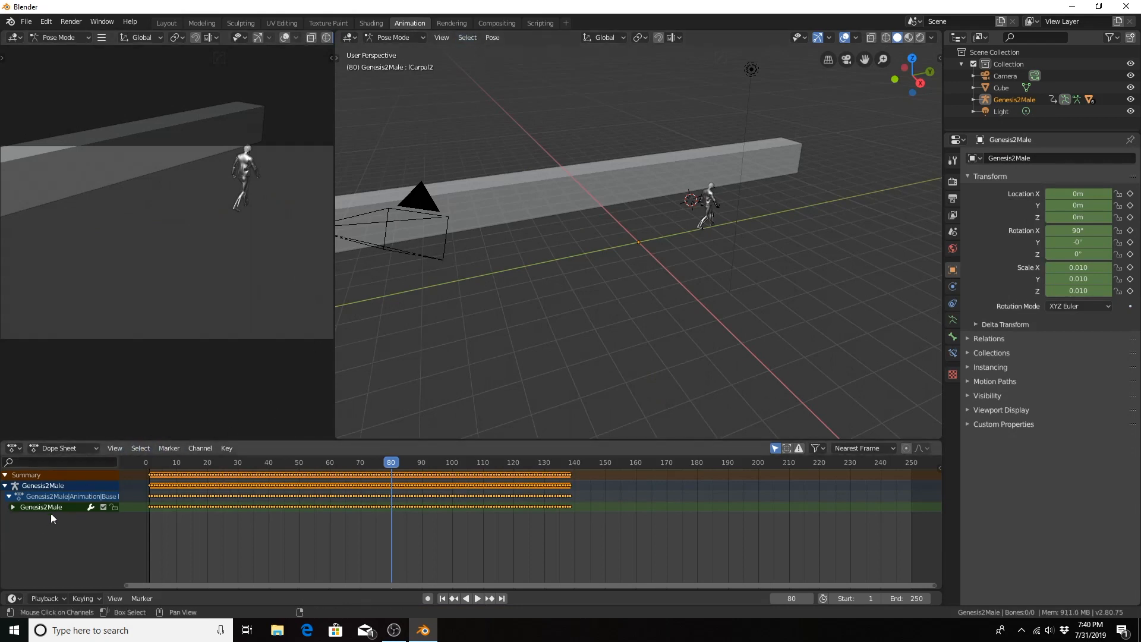
pyautogui.click(12, 507)
pyautogui.scroll(-2, 102, 521)
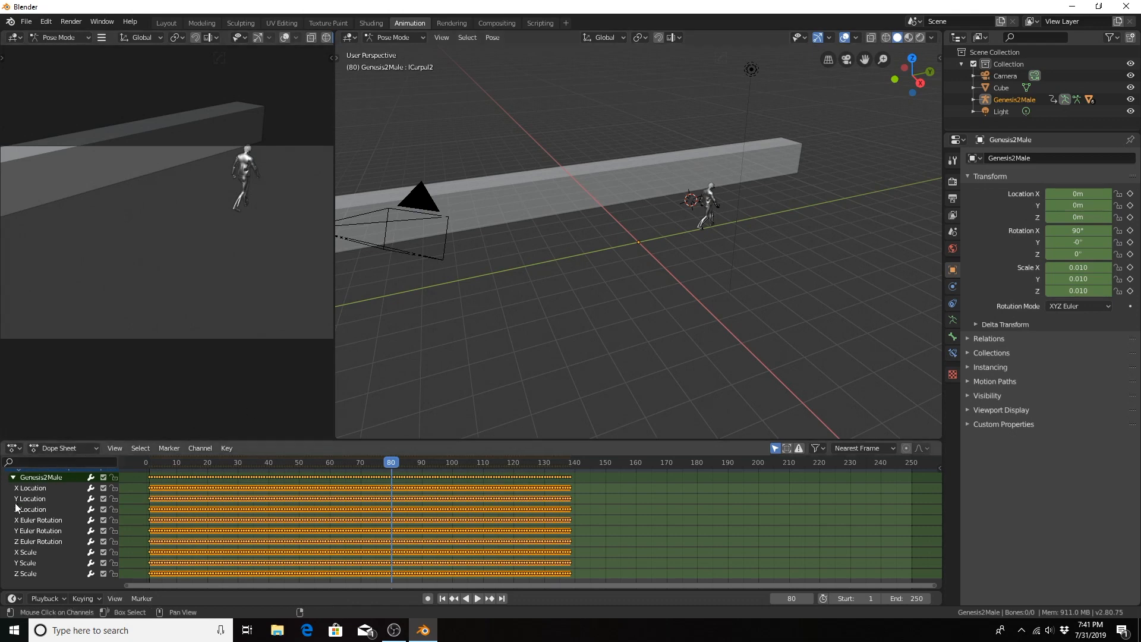
pyautogui.click(13, 478)
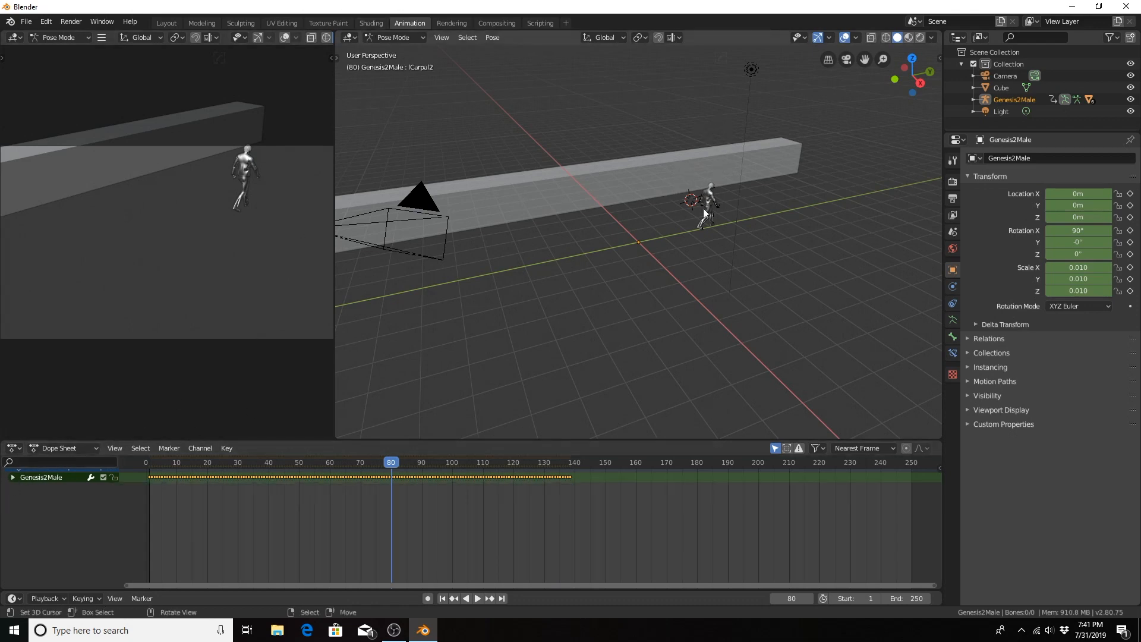
# Return to the Layout workspace and set the timeline to frame 0 with the walking figure in close view.
pyautogui.click(159, 22)
pyautogui.press('space')
pyautogui.click(32, 583)
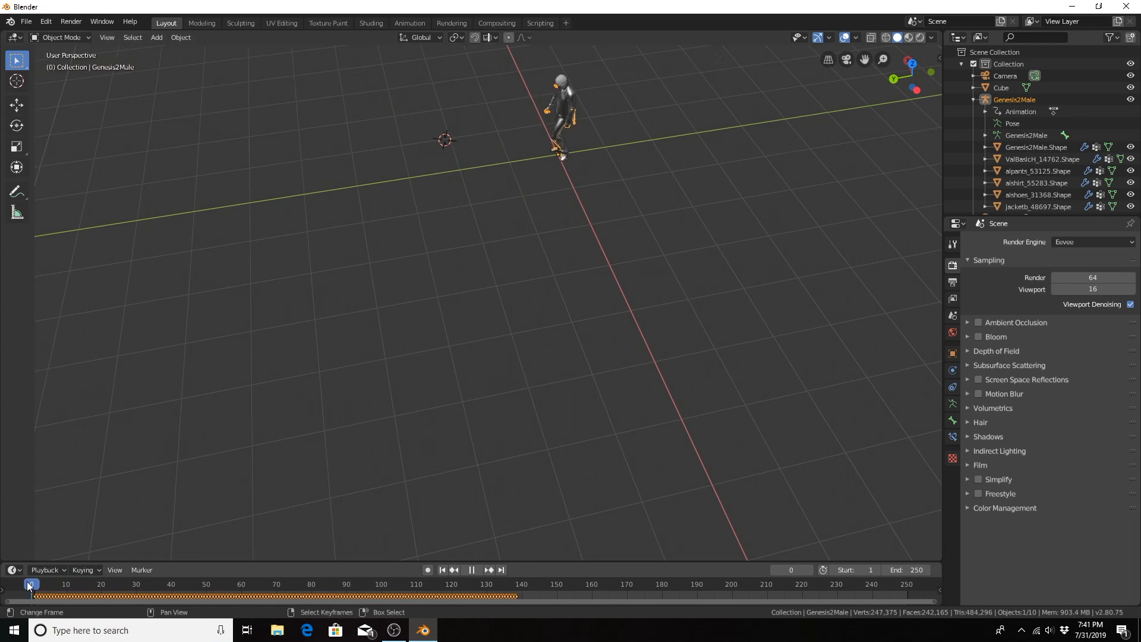
pyautogui.scroll(4, 461, 211)
pyautogui.moveTo(462, 212); pyautogui.dragTo(494, 349, button='middle')
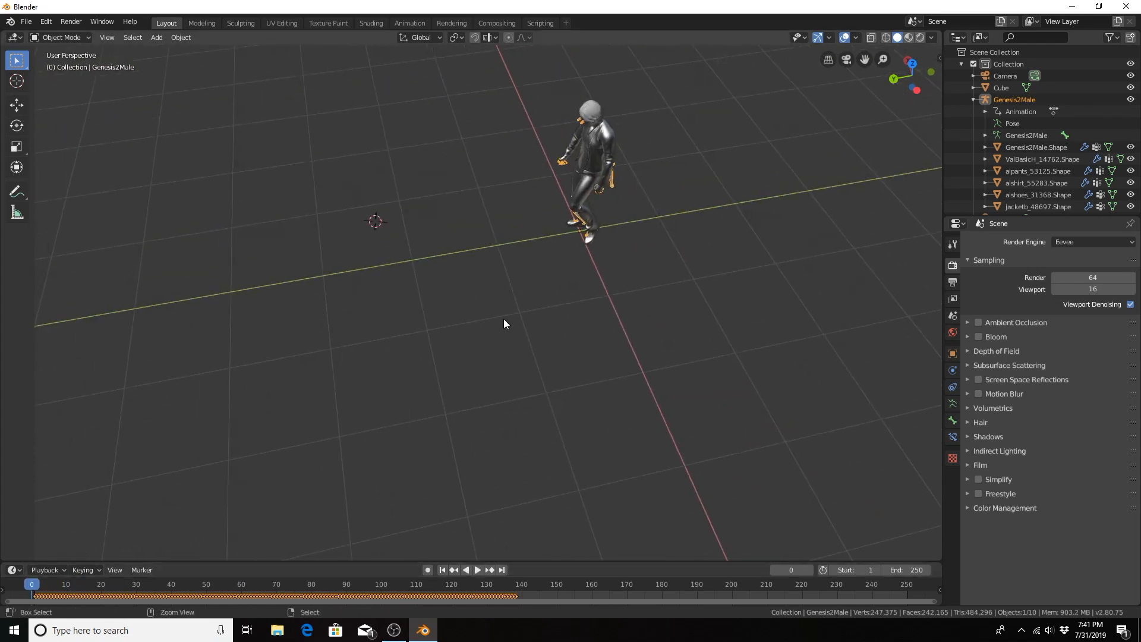
# Snap the 3D cursor to the world origin.
pyautogui.hotkey('ctrl', 's')
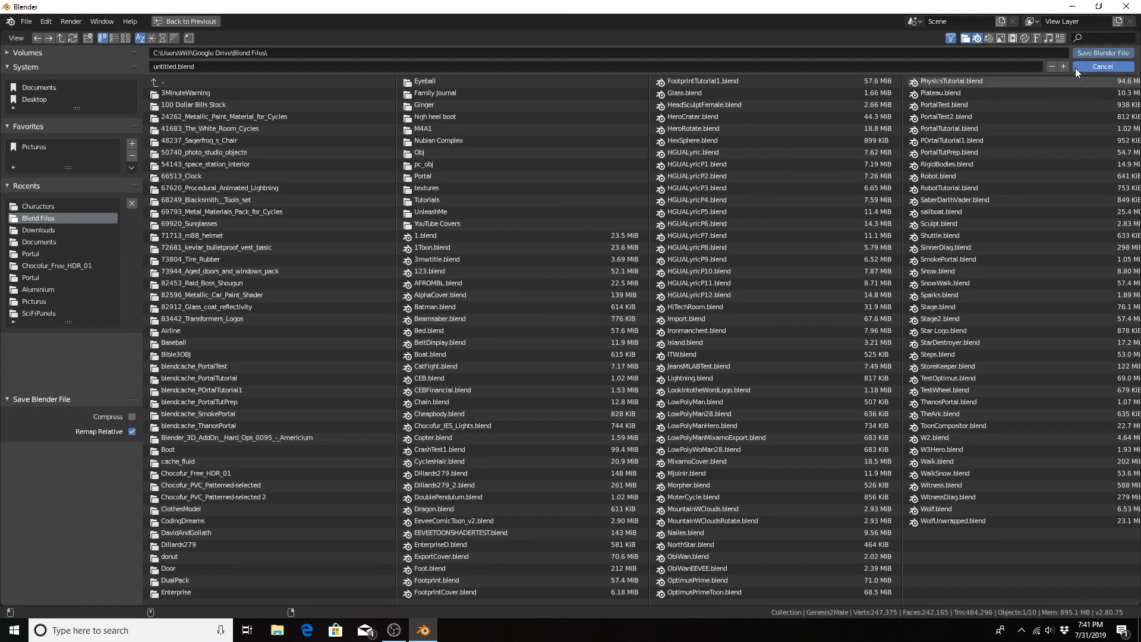
pyautogui.click(1075, 68)
pyautogui.hotkey('shift', 's')
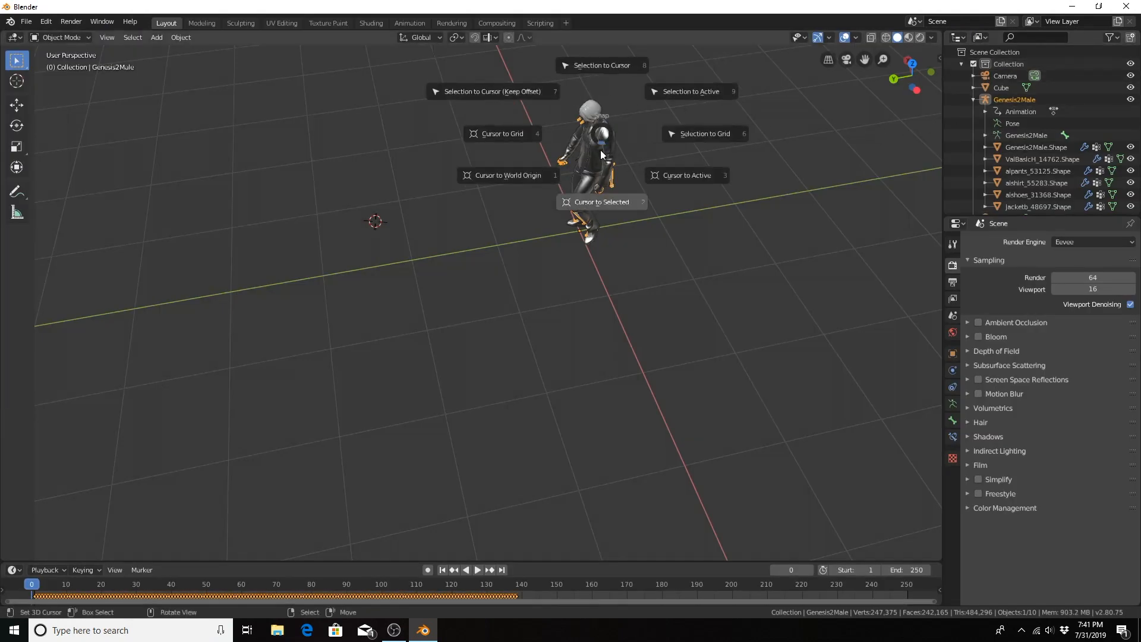
pyautogui.click(516, 179)
# Add a Plain Axes empty at the world origin beneath the figure's feet.
pyautogui.moveTo(591, 239); pyautogui.dragTo(674, 215, button='middle')
pyautogui.keyDown('shift'); pyautogui.moveTo(552, 254); pyautogui.dragTo(610, 239, button='middle'); pyautogui.keyUp('shift')
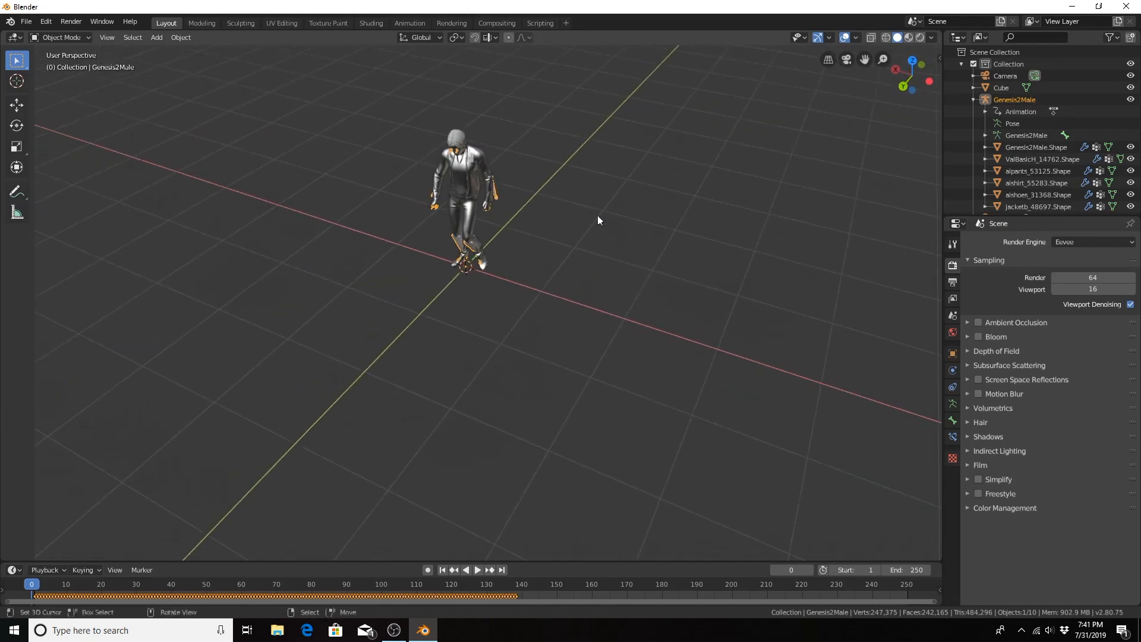
pyautogui.hotkey('shift', 'a')
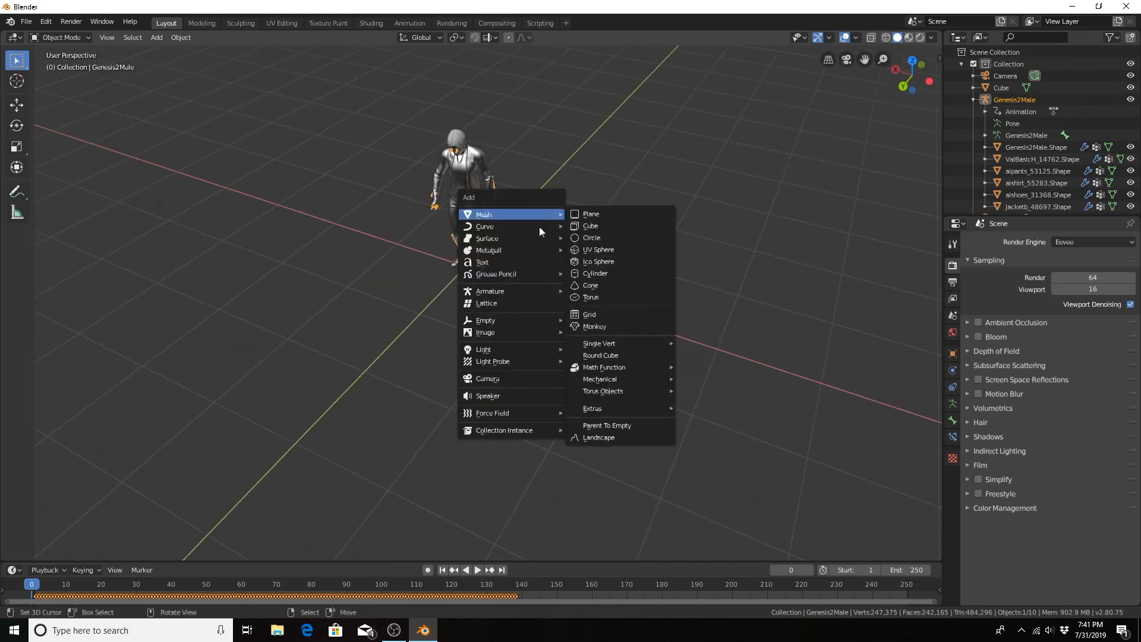
pyautogui.moveTo(525, 332)
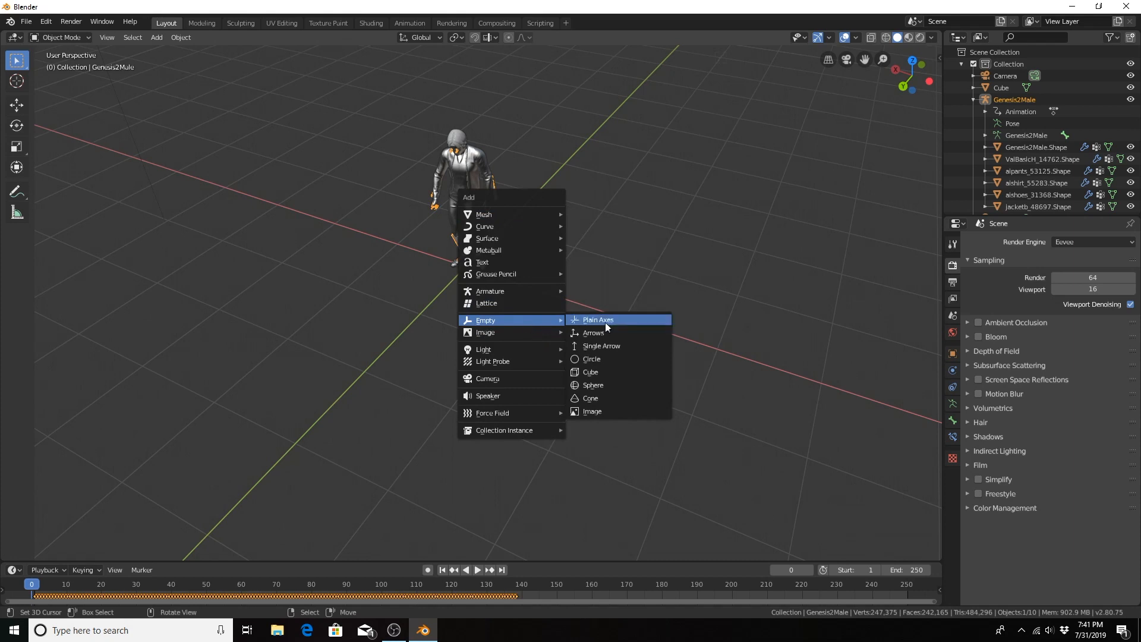
pyautogui.click(606, 322)
# Parent the Genesis2Male armature to the empty with the Object parenting option.
pyautogui.scroll(2, 500, 256)
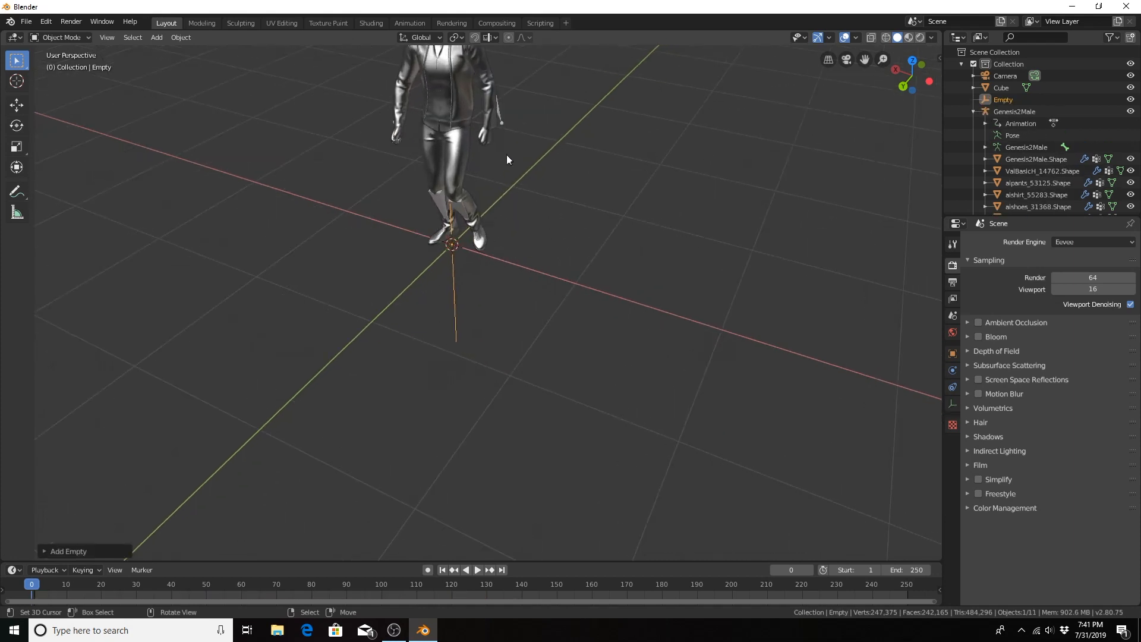
pyautogui.moveTo(507, 202); pyautogui.dragTo(423, 211, button='middle')
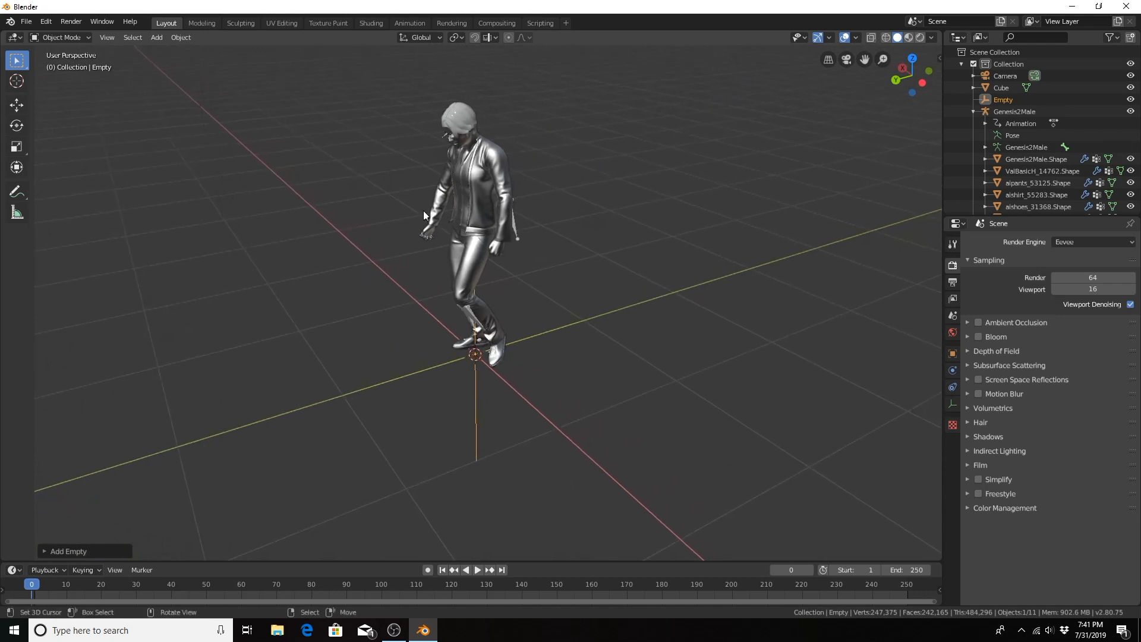
pyautogui.click(516, 229)
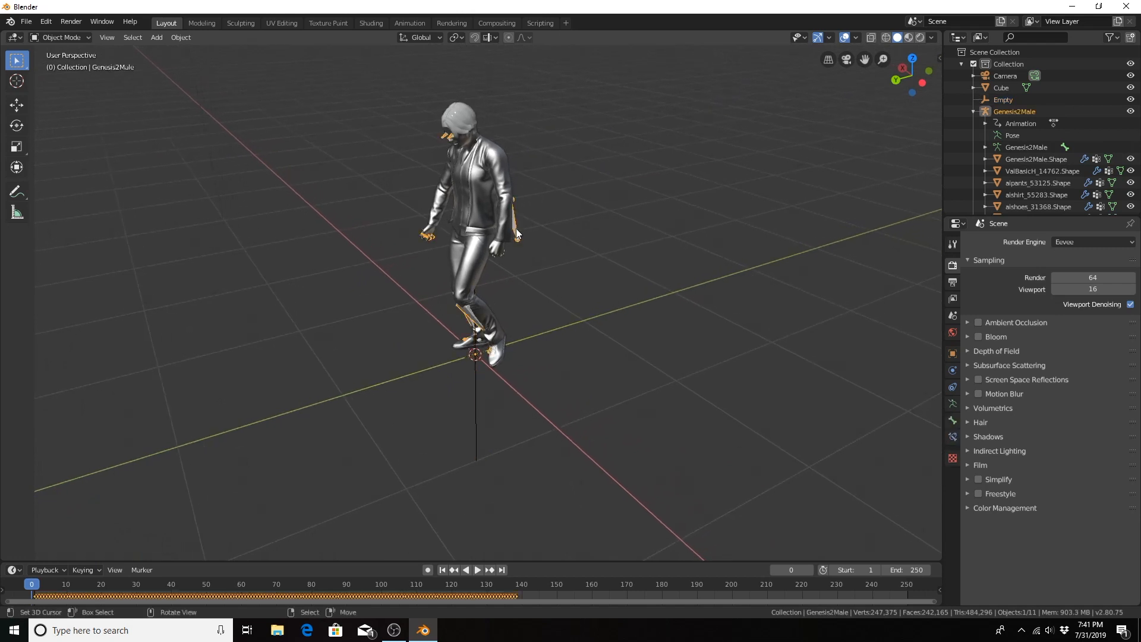
pyautogui.keyDown('shift'); pyautogui.click(476, 386); pyautogui.keyUp('shift')
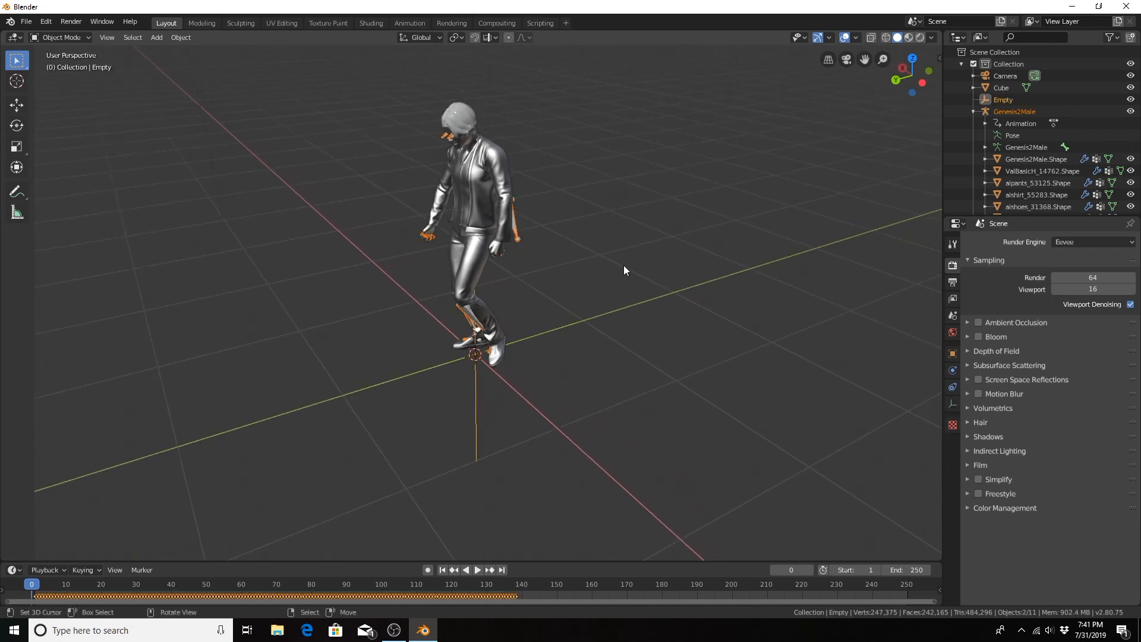
pyautogui.hotkey('ctrl', 'p')
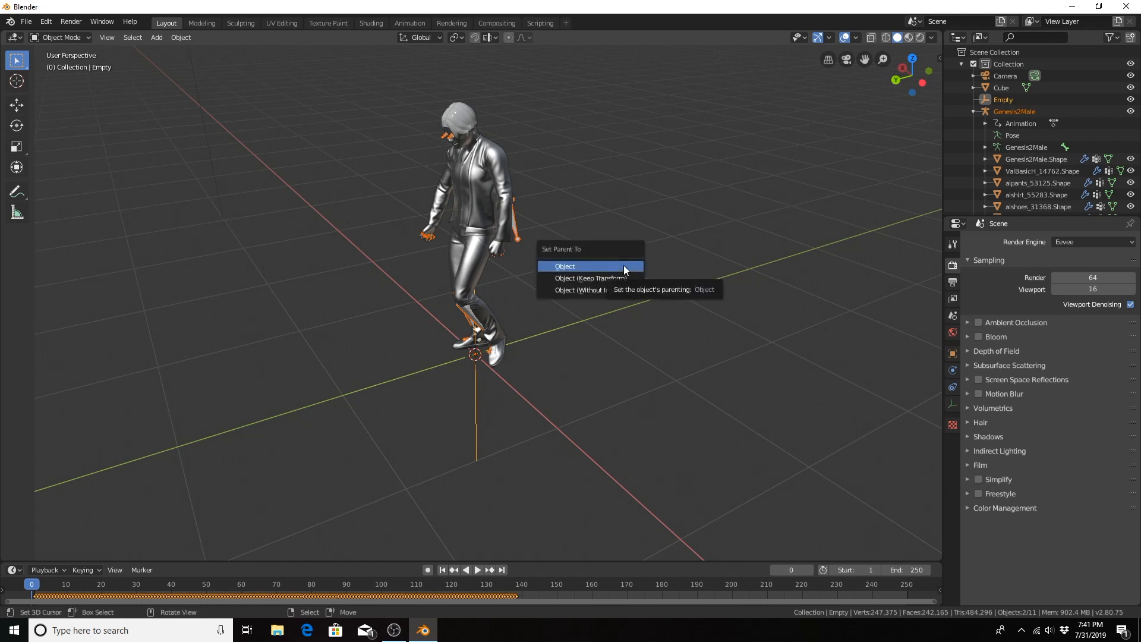
pyautogui.click(623, 266)
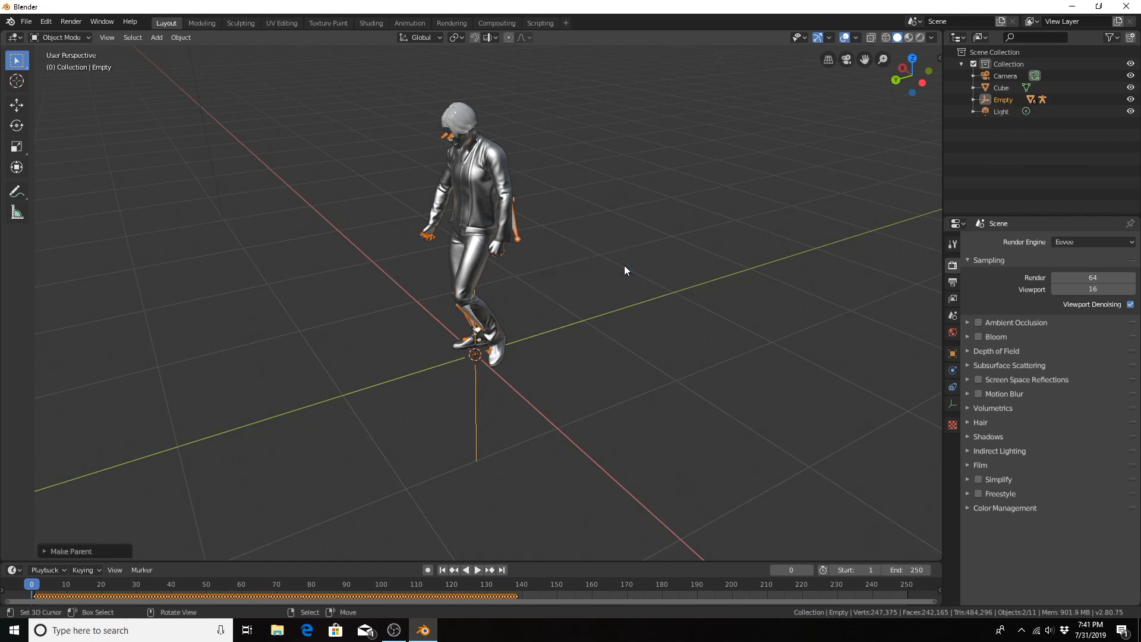
# Move only the empty about -9.6 m along the global X axis, placing the figure on the long block.
pyautogui.scroll(-3, 566, 301)
pyautogui.scroll(-2, 568, 304)
pyautogui.click(483, 344)
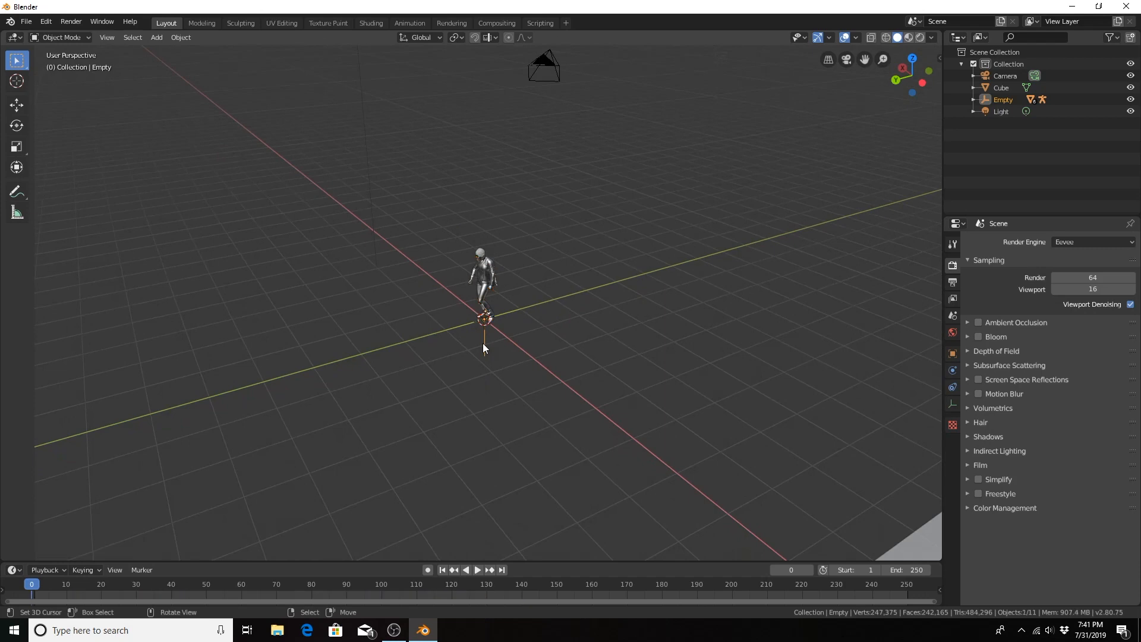
pyautogui.moveTo(495, 348); pyautogui.dragTo(578, 354, button='middle')
pyautogui.press('g')
pyautogui.press('x')
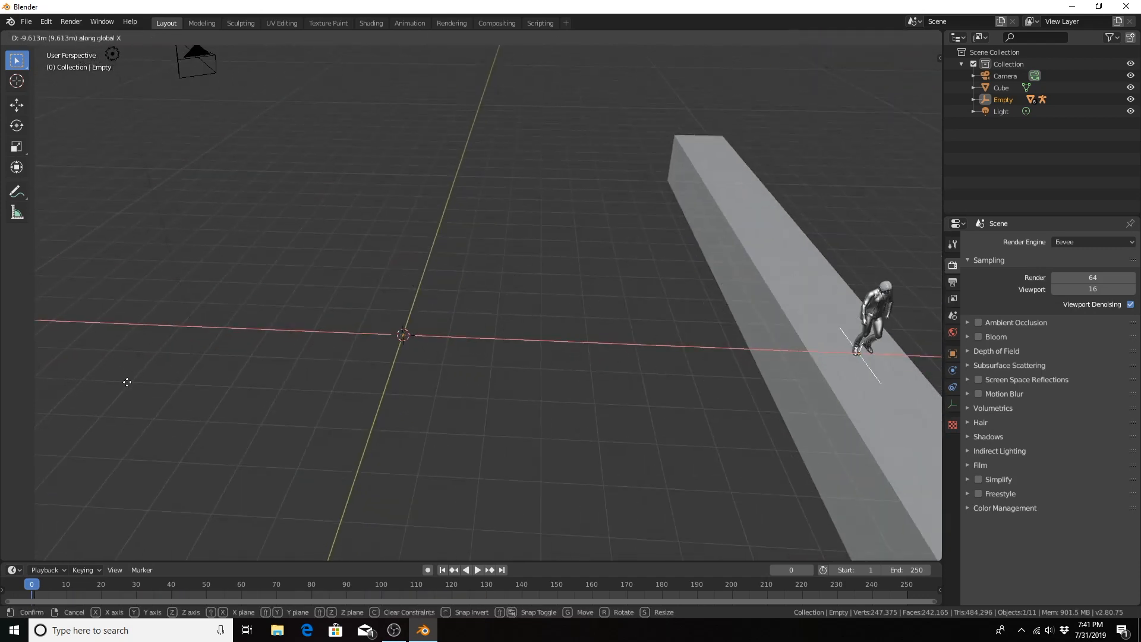
pyautogui.click(128, 382)
# Play the walk animation through to frame 137 to check the figure's path along the long block.
pyautogui.moveTo(42, 408); pyautogui.dragTo(898, 505, button='middle')
pyautogui.press('space')
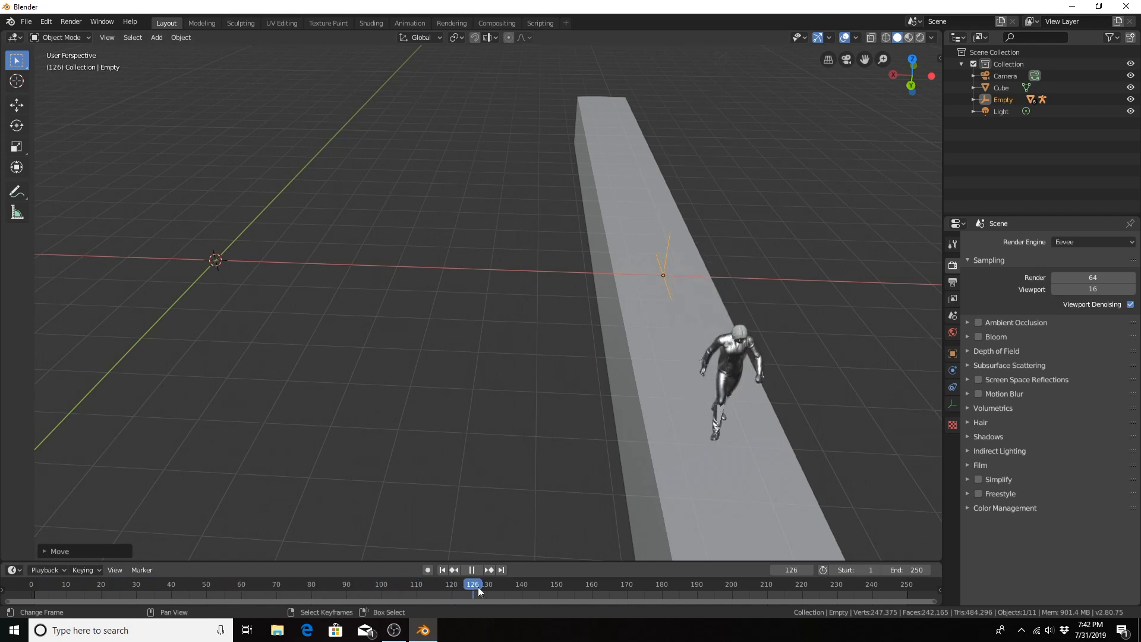
pyautogui.press('space')
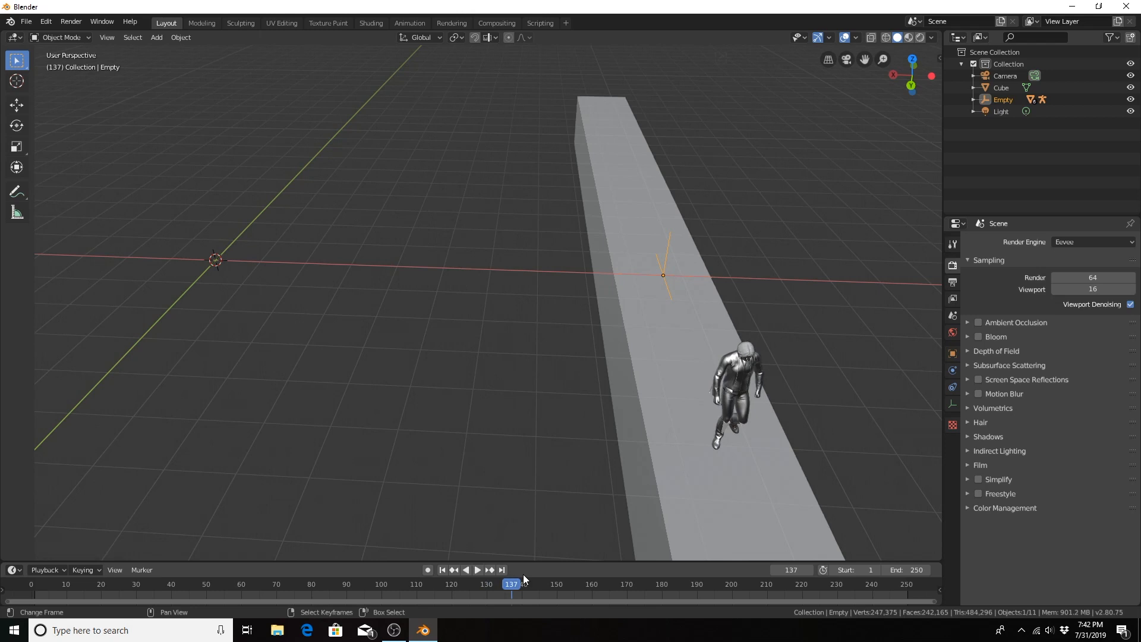